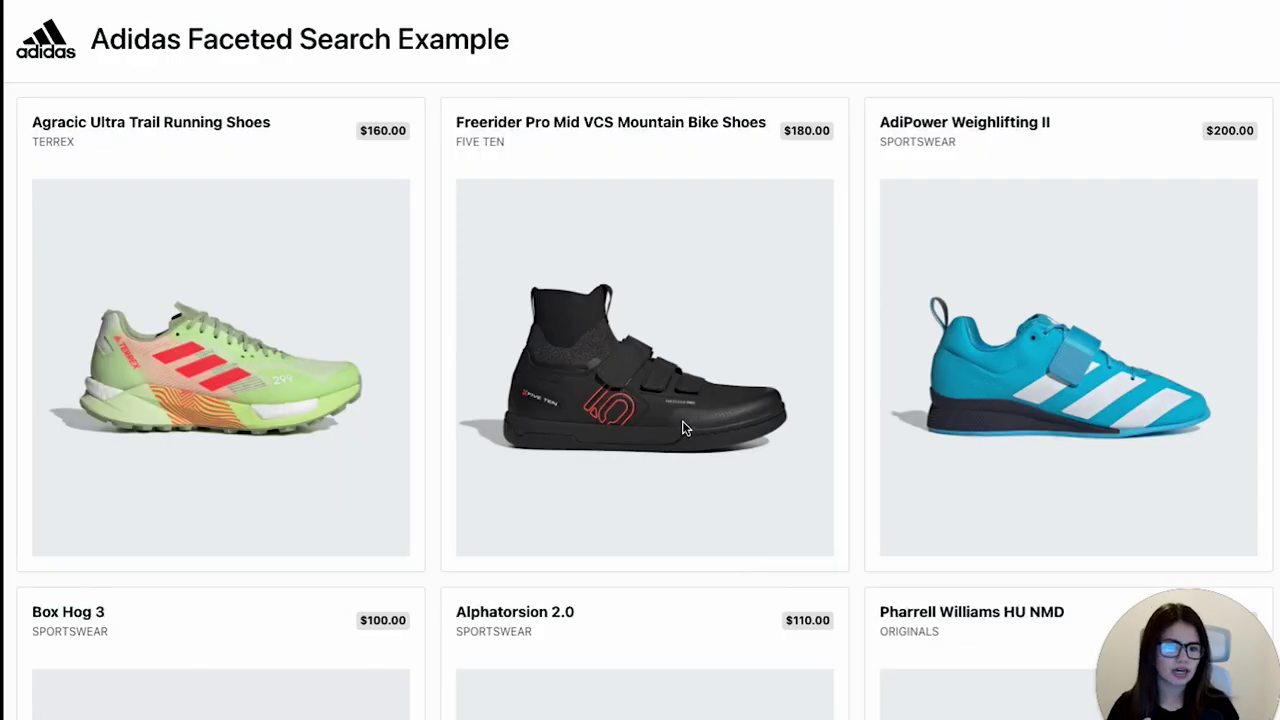
# Look through the product cards on the Adidas Faceted Search Example page.
pyautogui.scroll(-4, 608, 432)
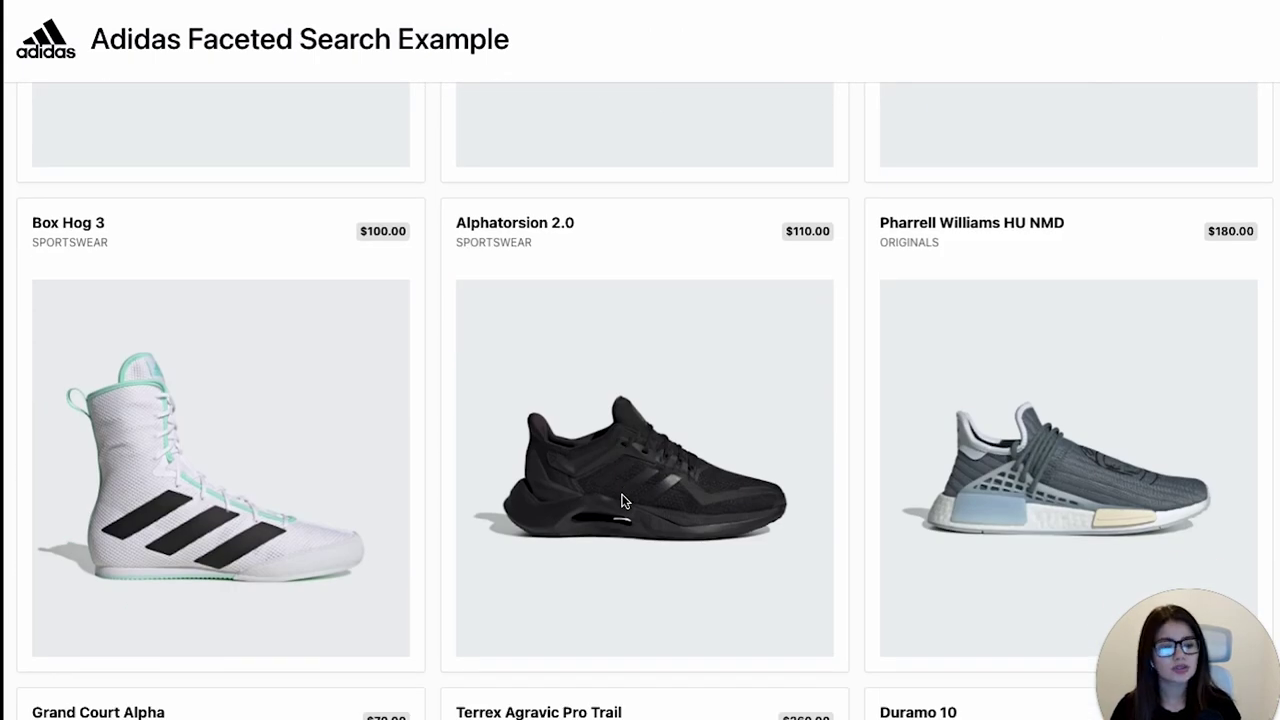
pyautogui.scroll(-2, 621, 500)
pyautogui.scroll(-1, 621, 500)
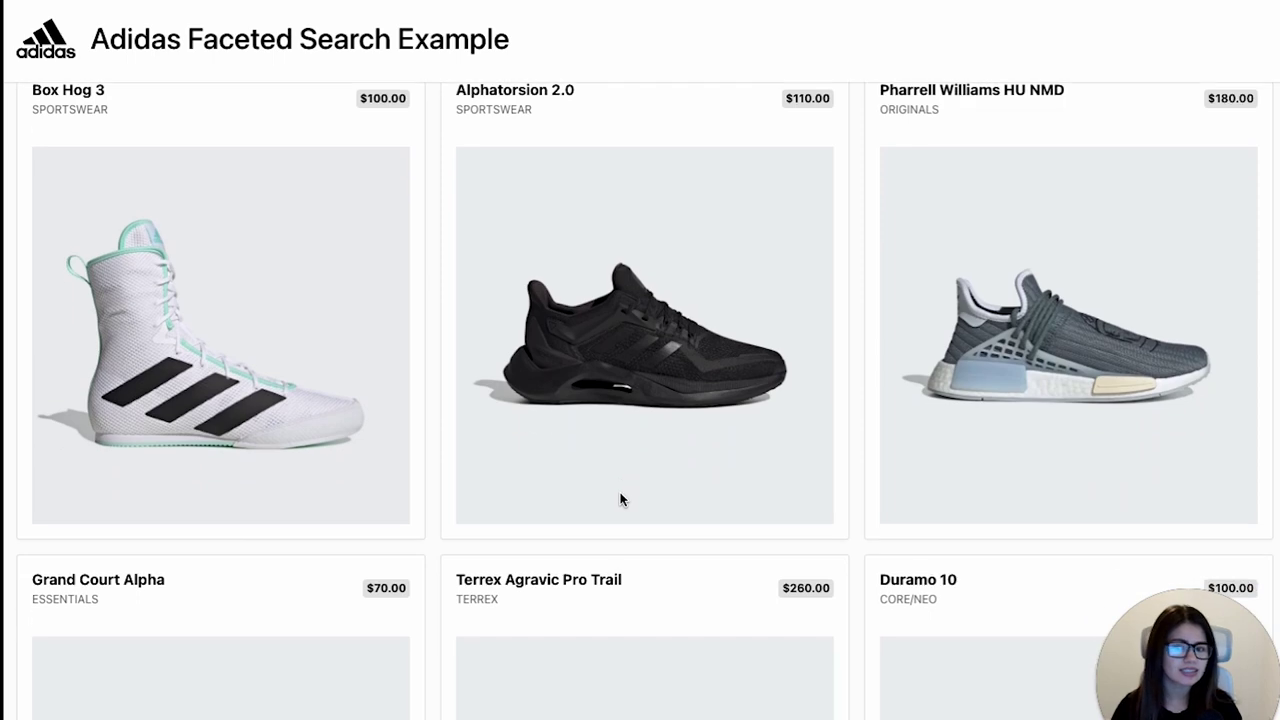
pyautogui.scroll(-4, 620, 500)
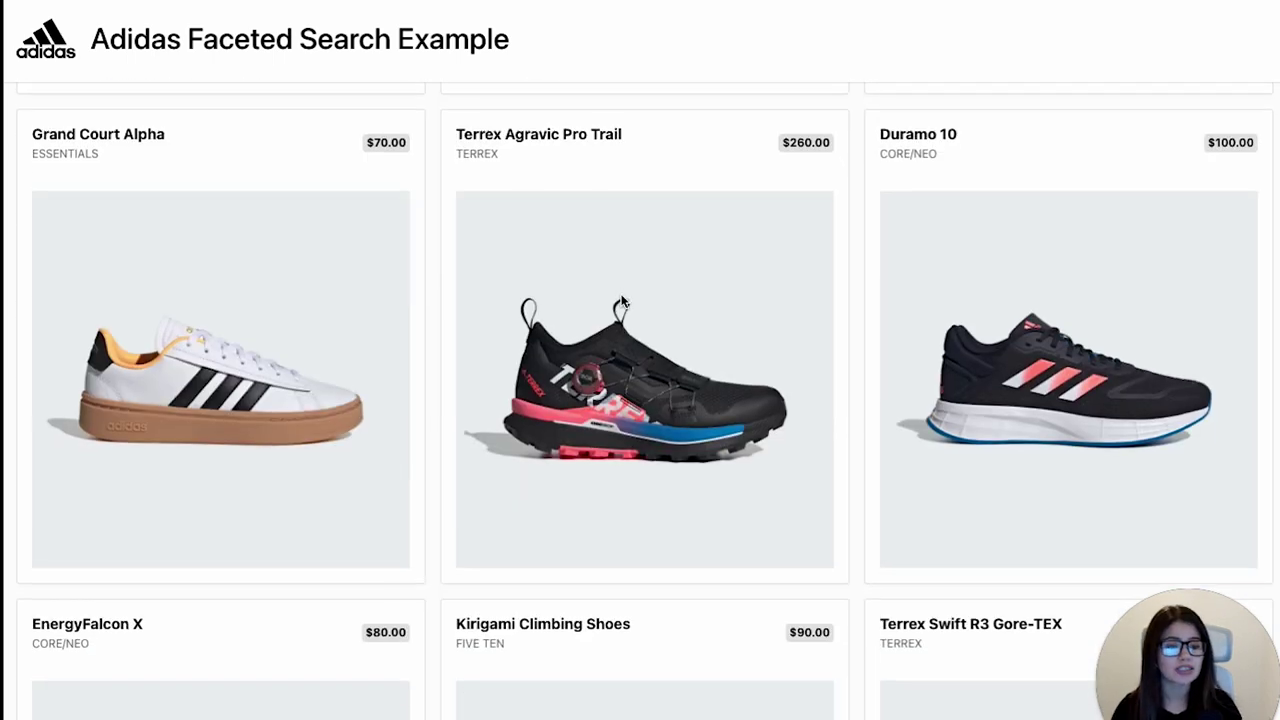
pyautogui.scroll(12, 621, 300)
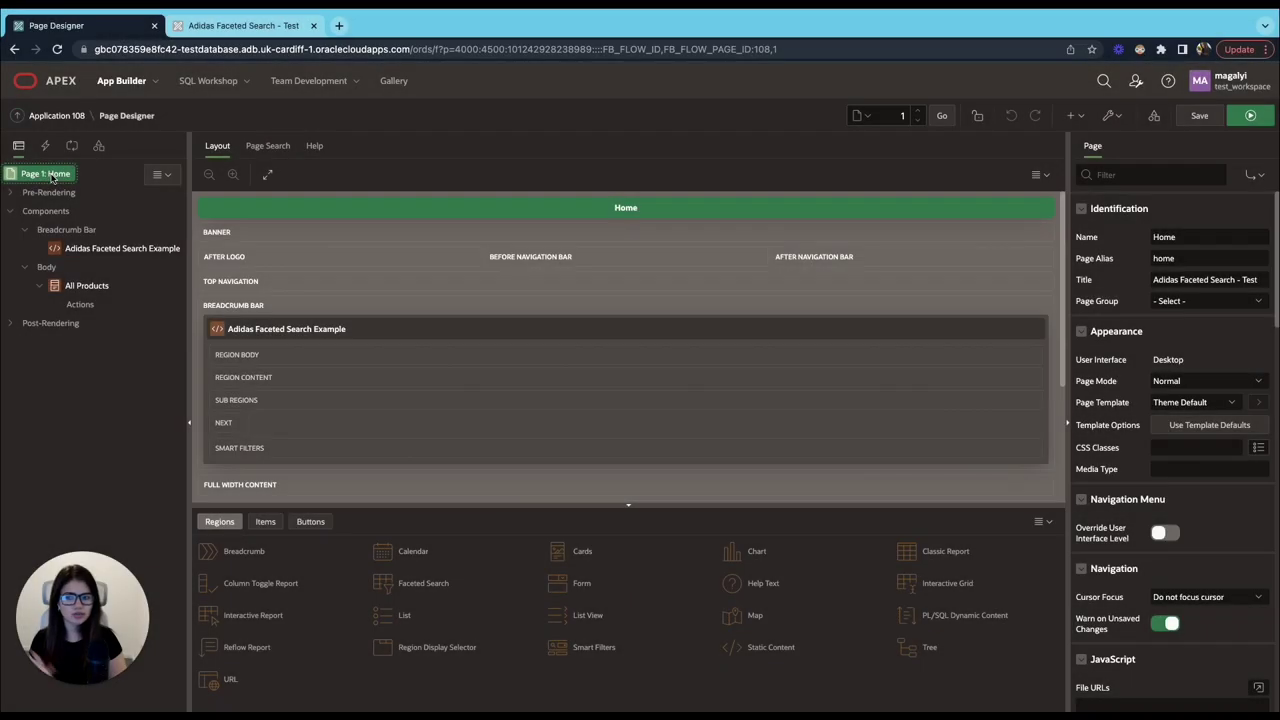
# Set the Home page's template to Left Side Column and add a Faceted Search region to its left column.
pyautogui.click(1198, 403)
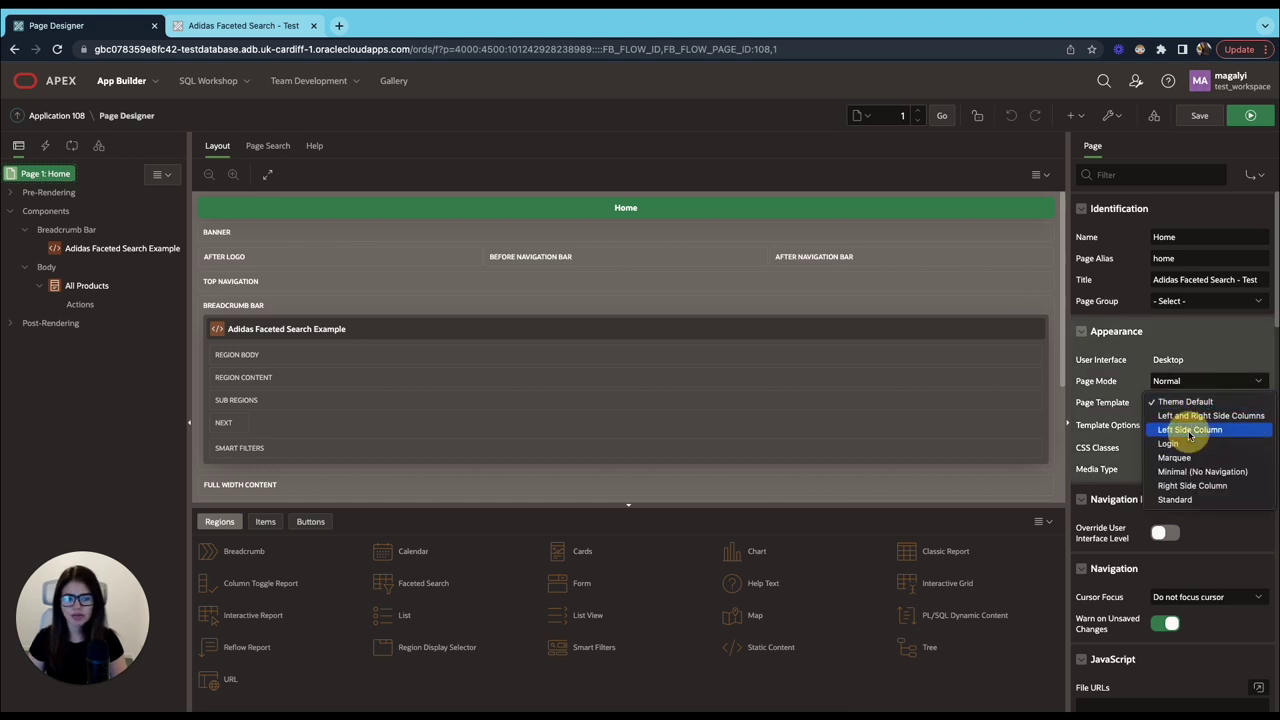
pyautogui.click(1190, 430)
pyautogui.scroll(-3, 408, 388)
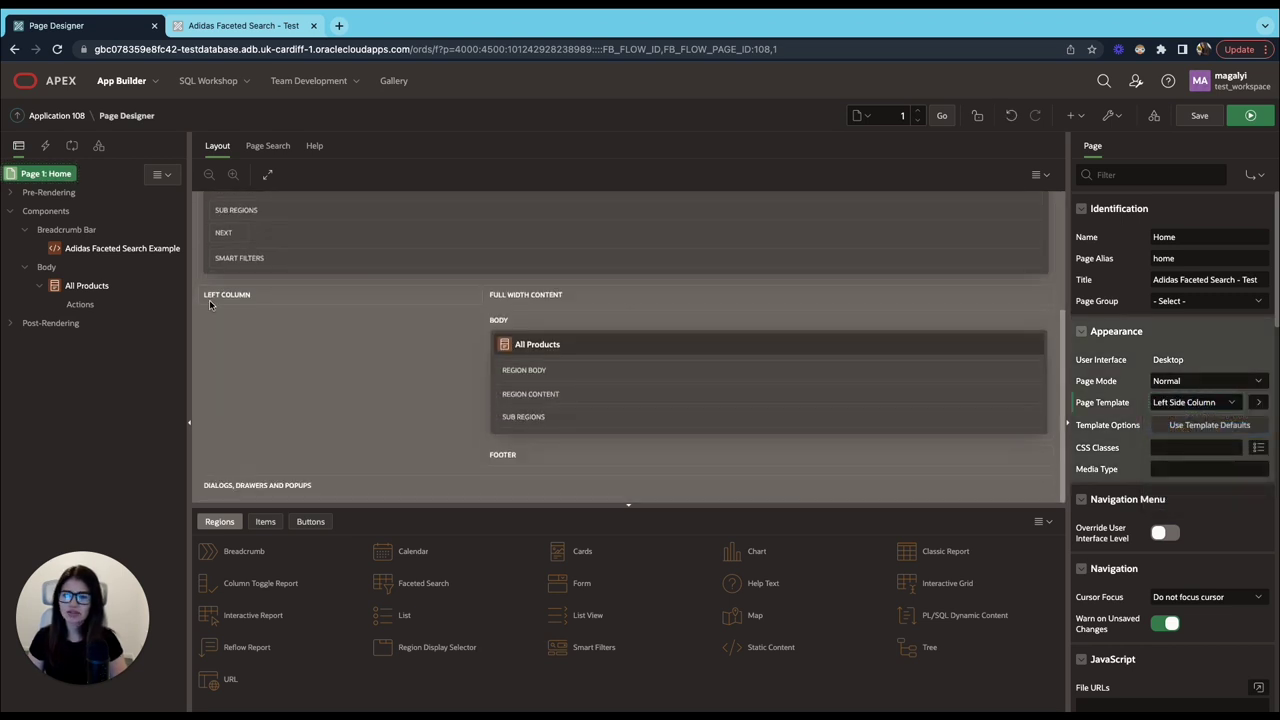
pyautogui.moveTo(405, 585); pyautogui.dragTo(226, 343)
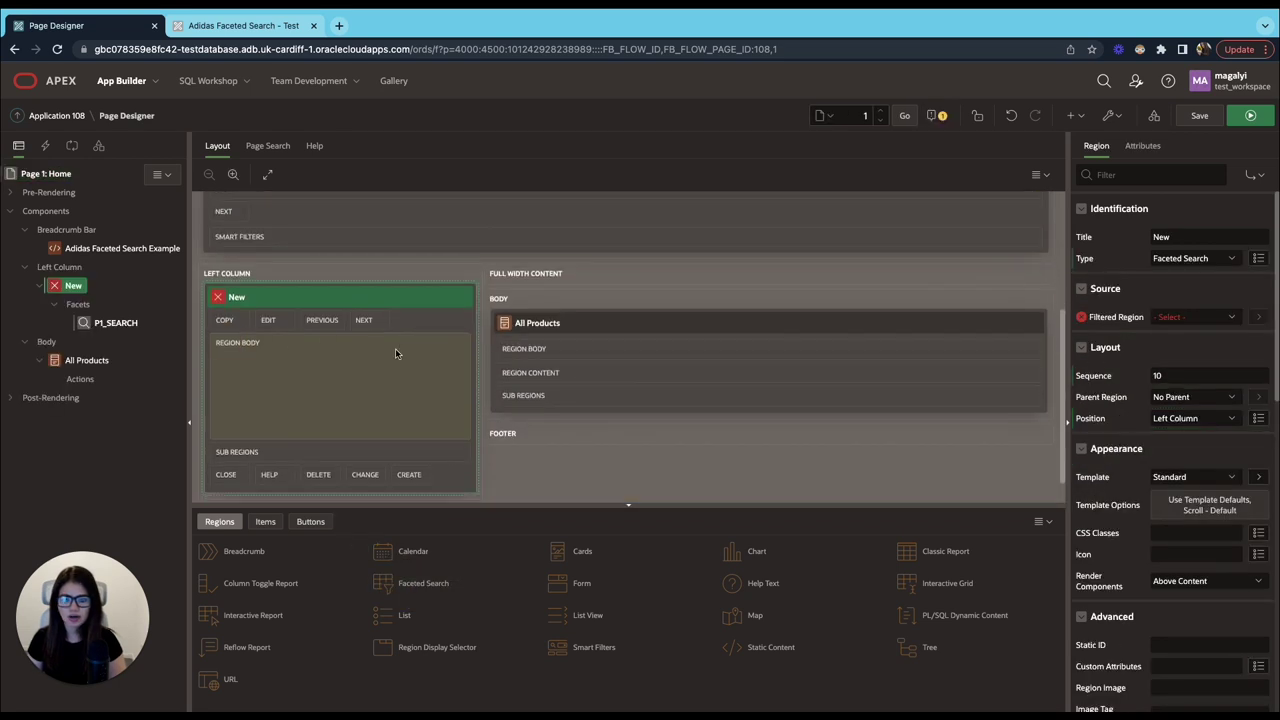
pyautogui.scroll(-1, 397, 348)
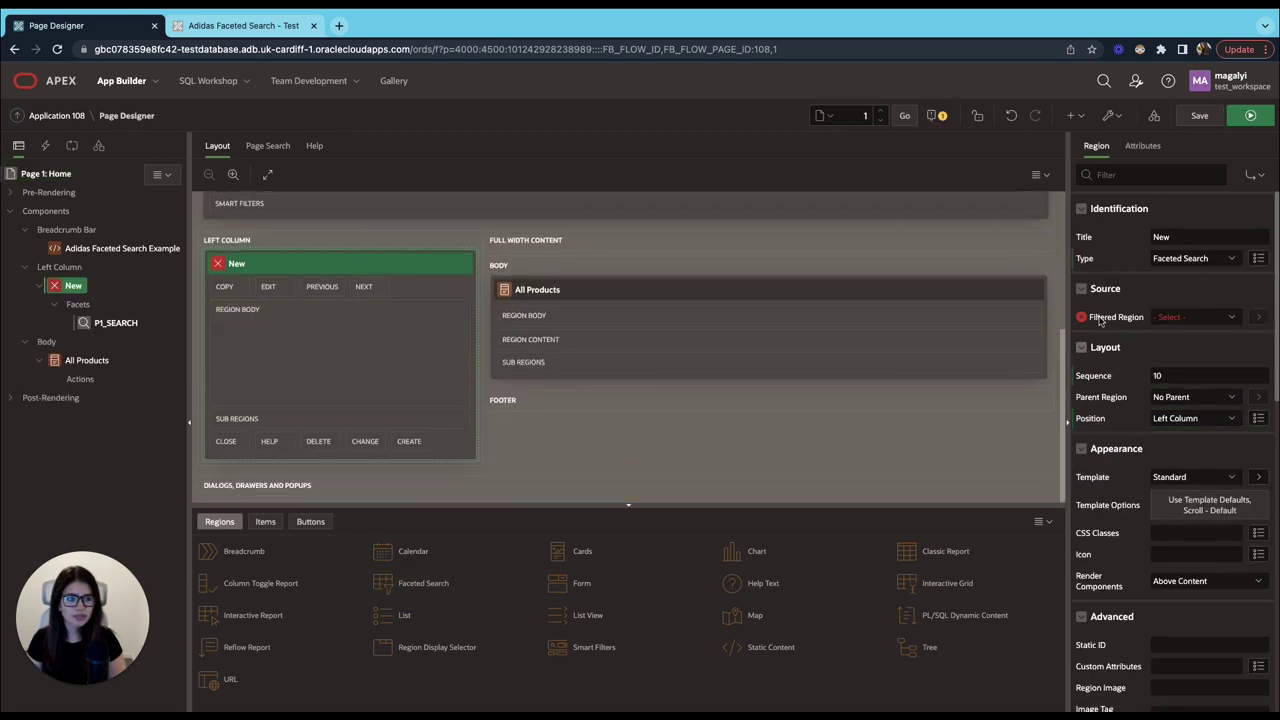
# Title the new faceted search region Search and set its filtered region to All Products.
pyautogui.click(1130, 240)
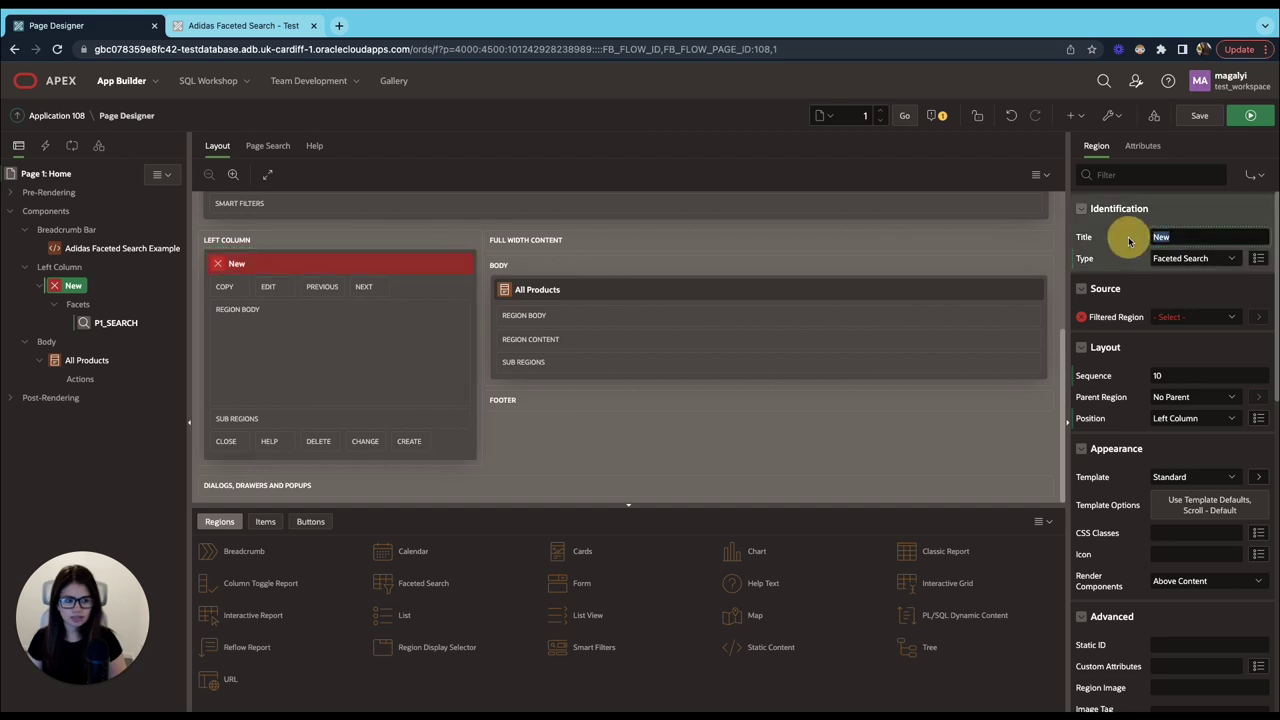
pyautogui.write('Searchg')
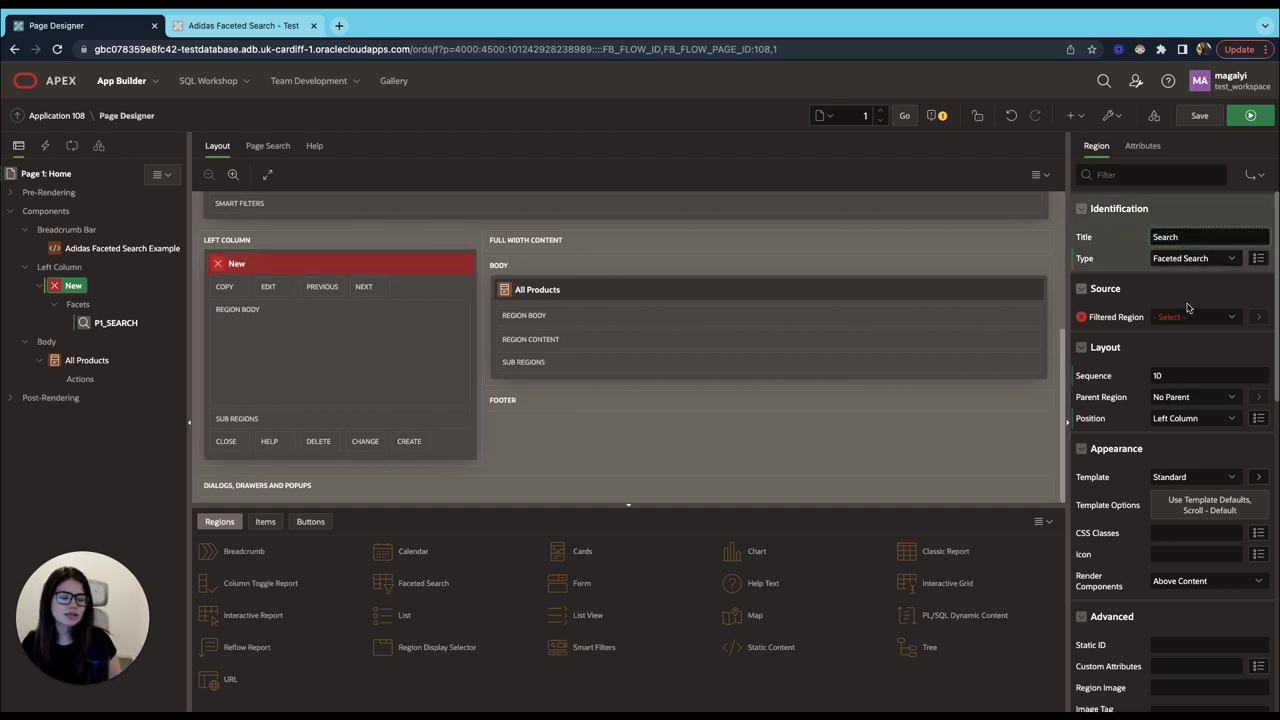
pyautogui.click(1183, 317)
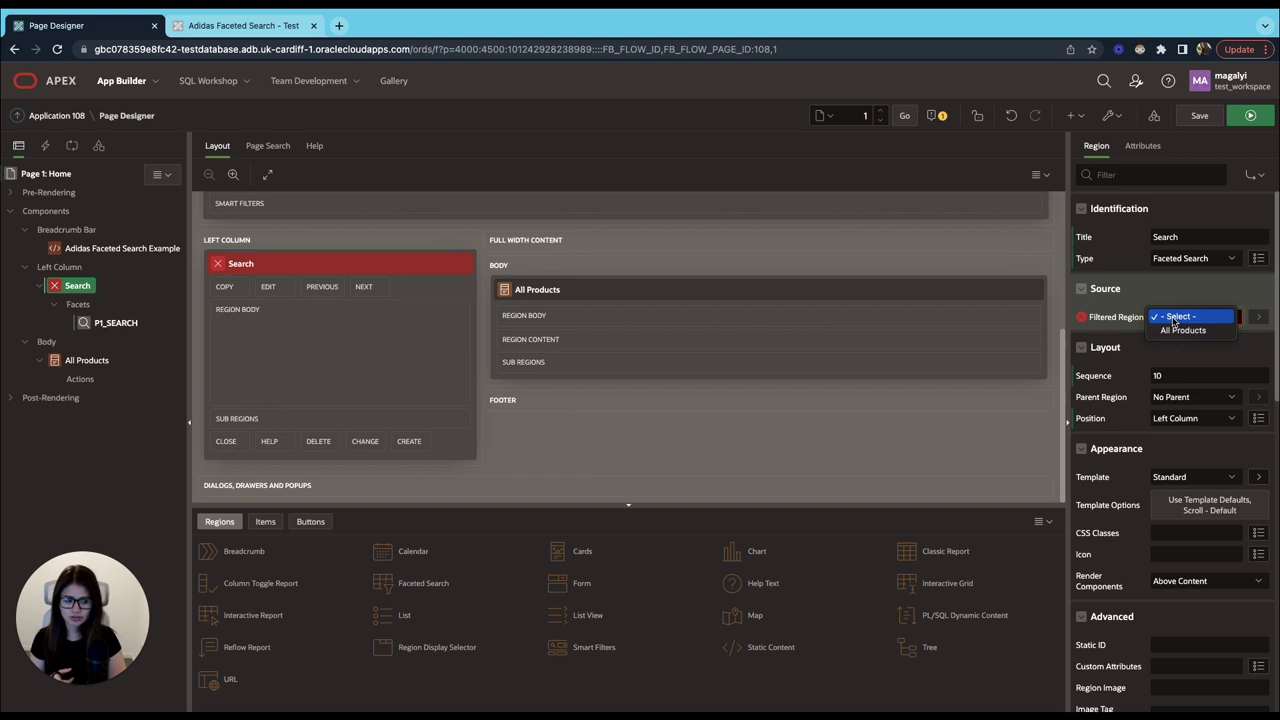
pyautogui.click(1182, 330)
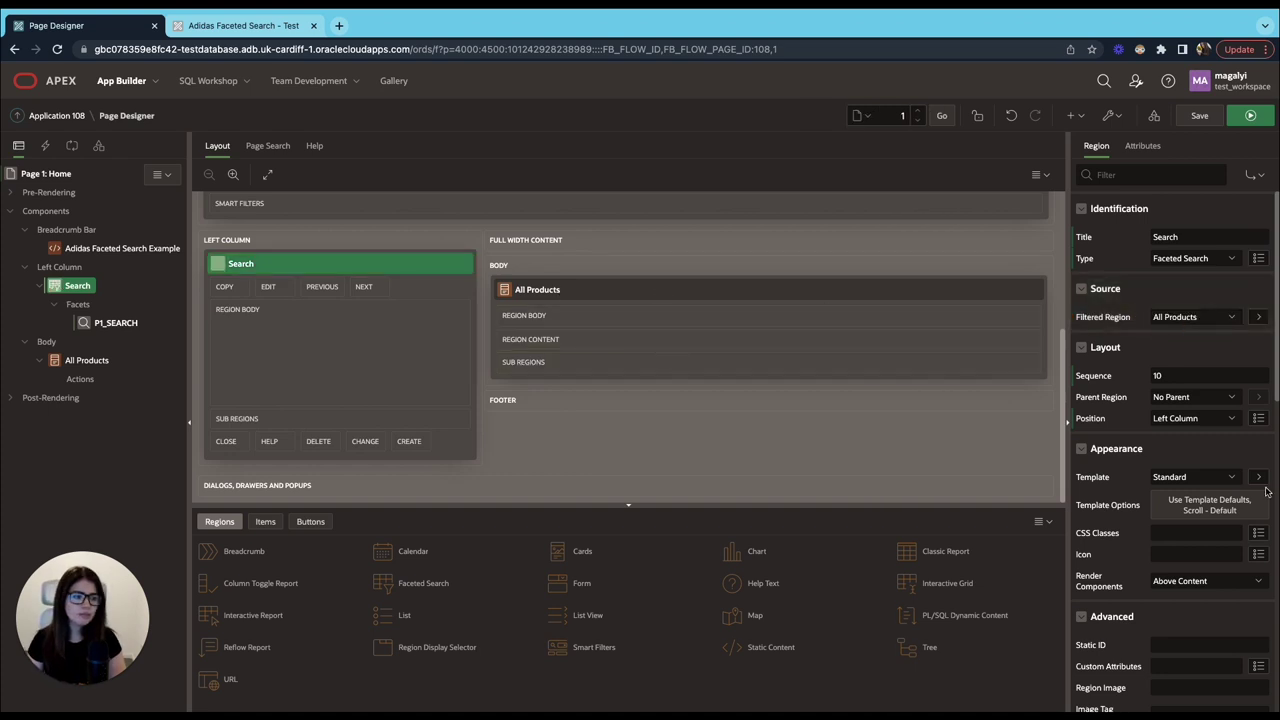
# Apply the Blank with Attributes template to the Search region and turn off its Region Display Selector option.
pyautogui.scroll(-2, 1120, 448)
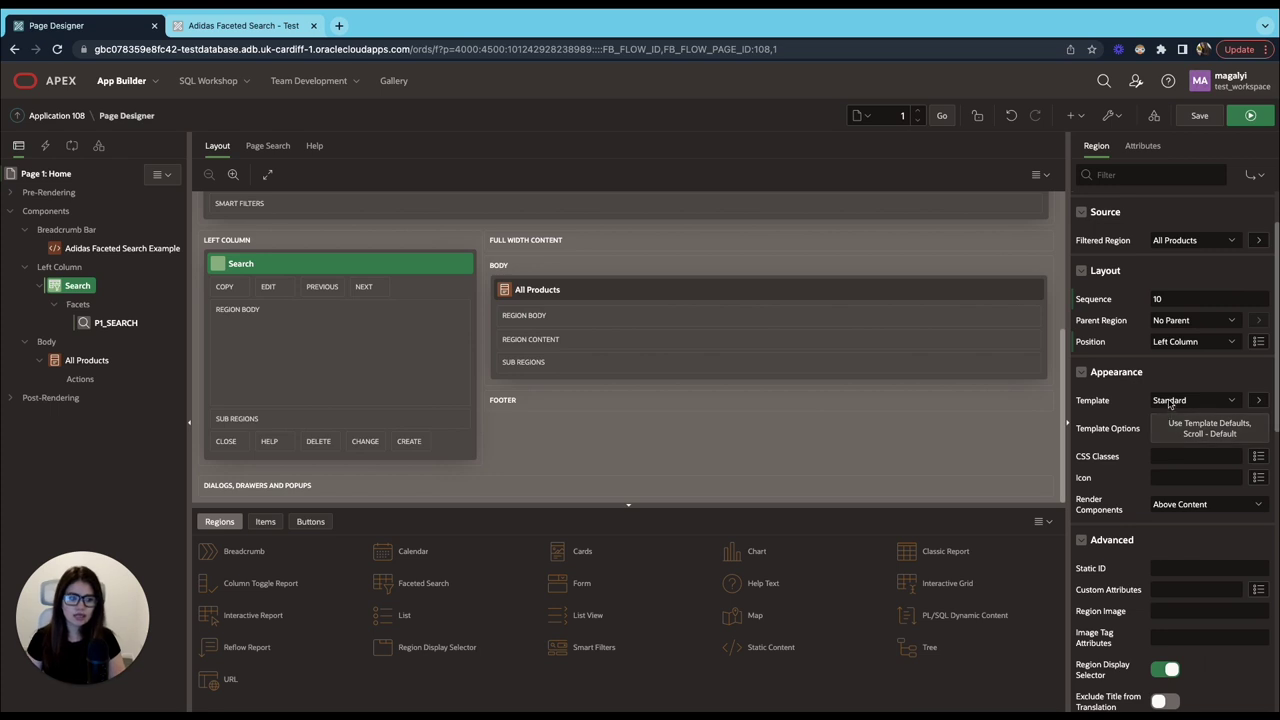
pyautogui.click(1170, 400)
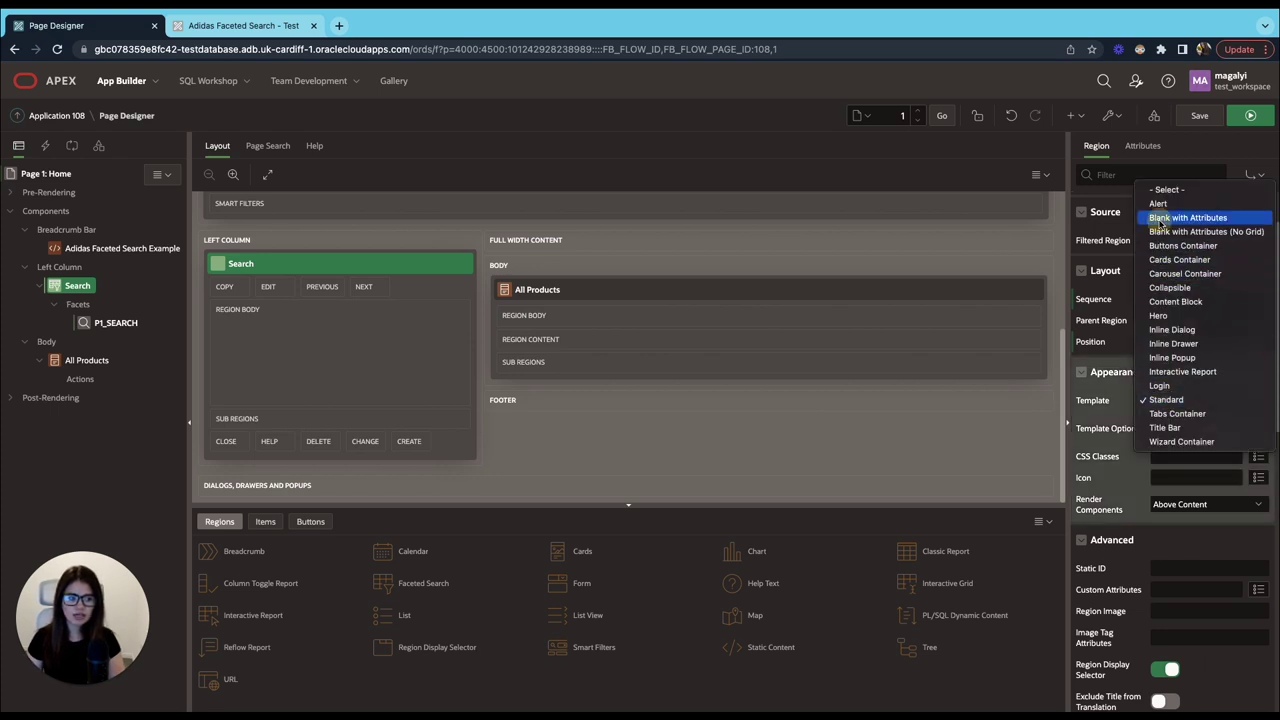
pyautogui.click(1160, 224)
pyautogui.scroll(-5, 1155, 383)
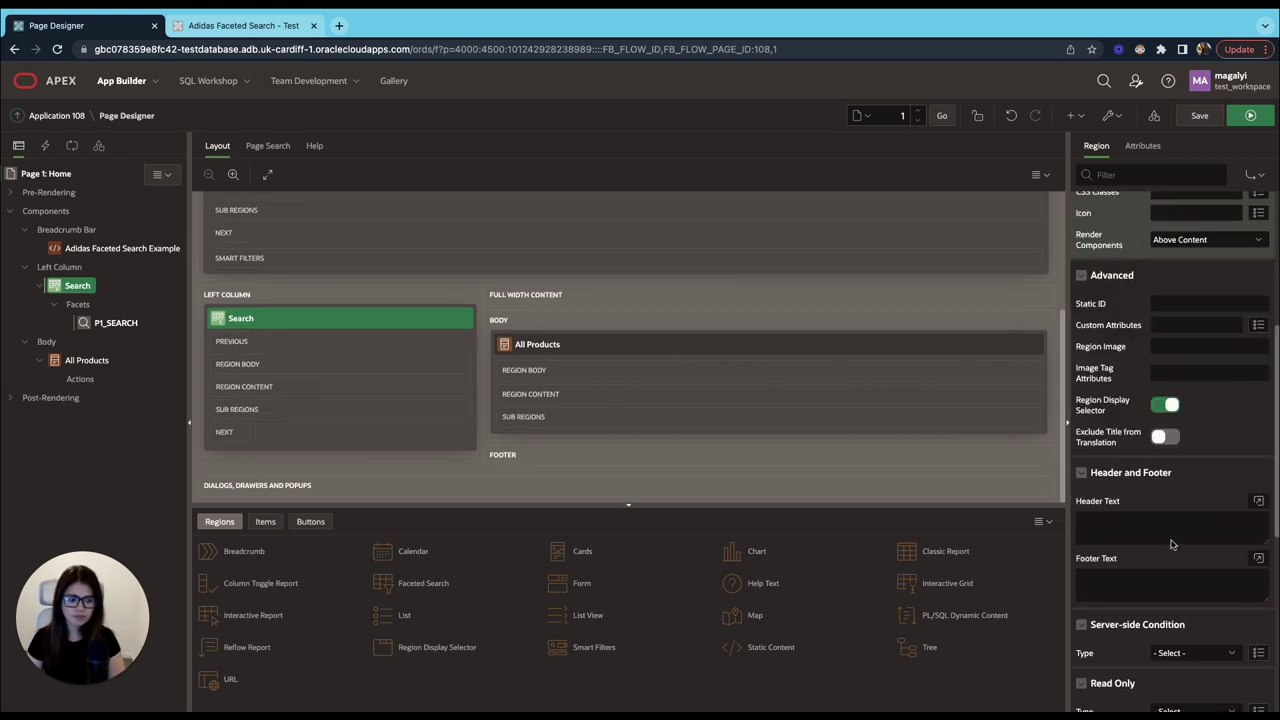
pyautogui.click(1167, 401)
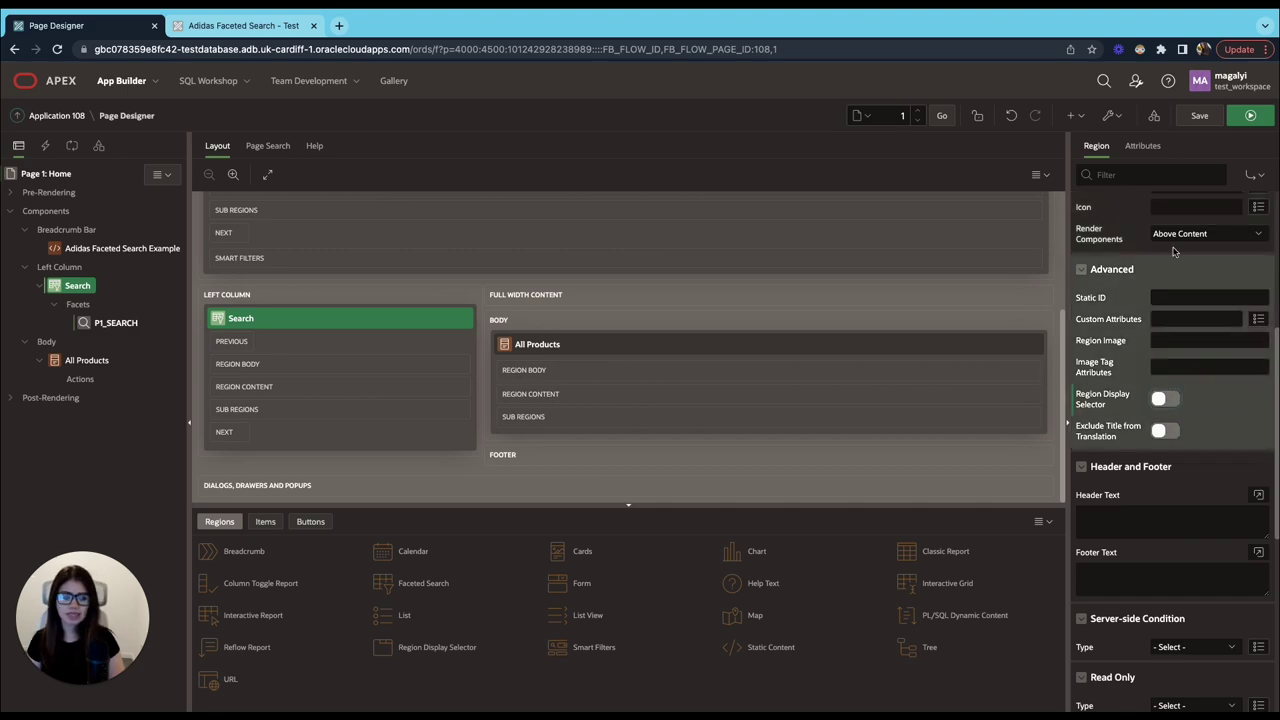
# Save and run the page, and try out the search field in the left column, leaving it empty.
pyautogui.click(1199, 118)
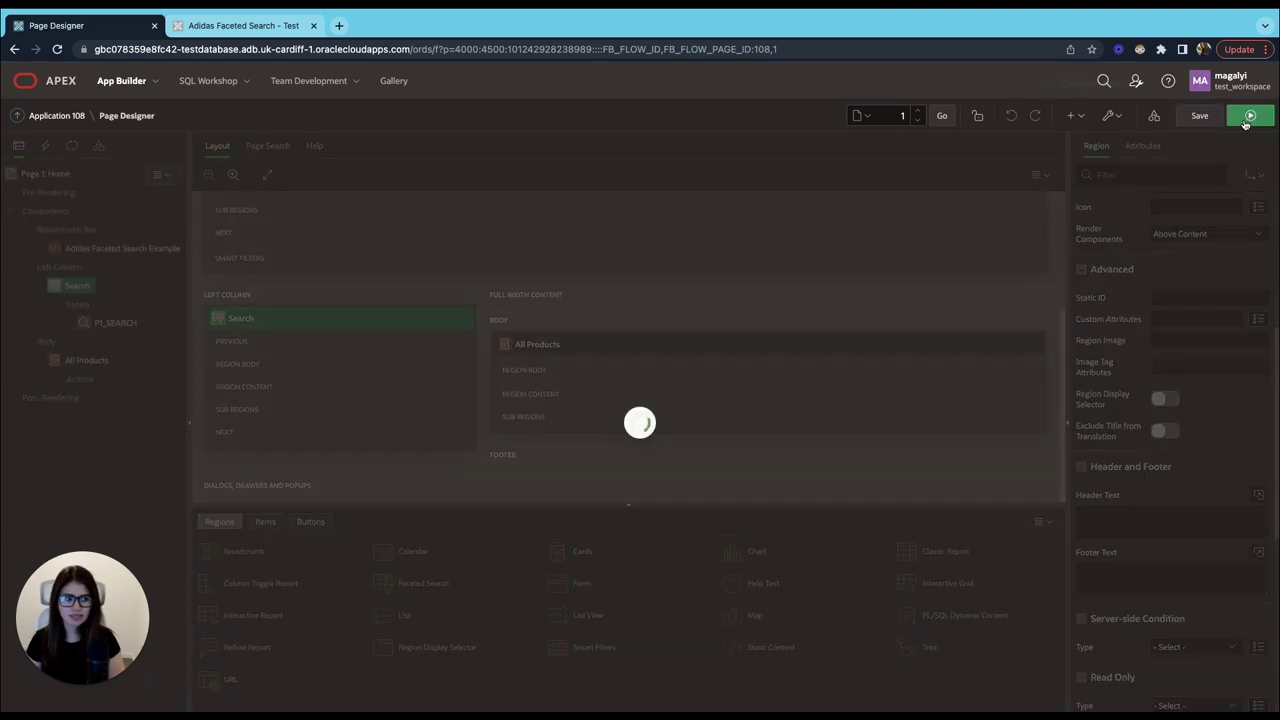
pyautogui.click(1249, 115)
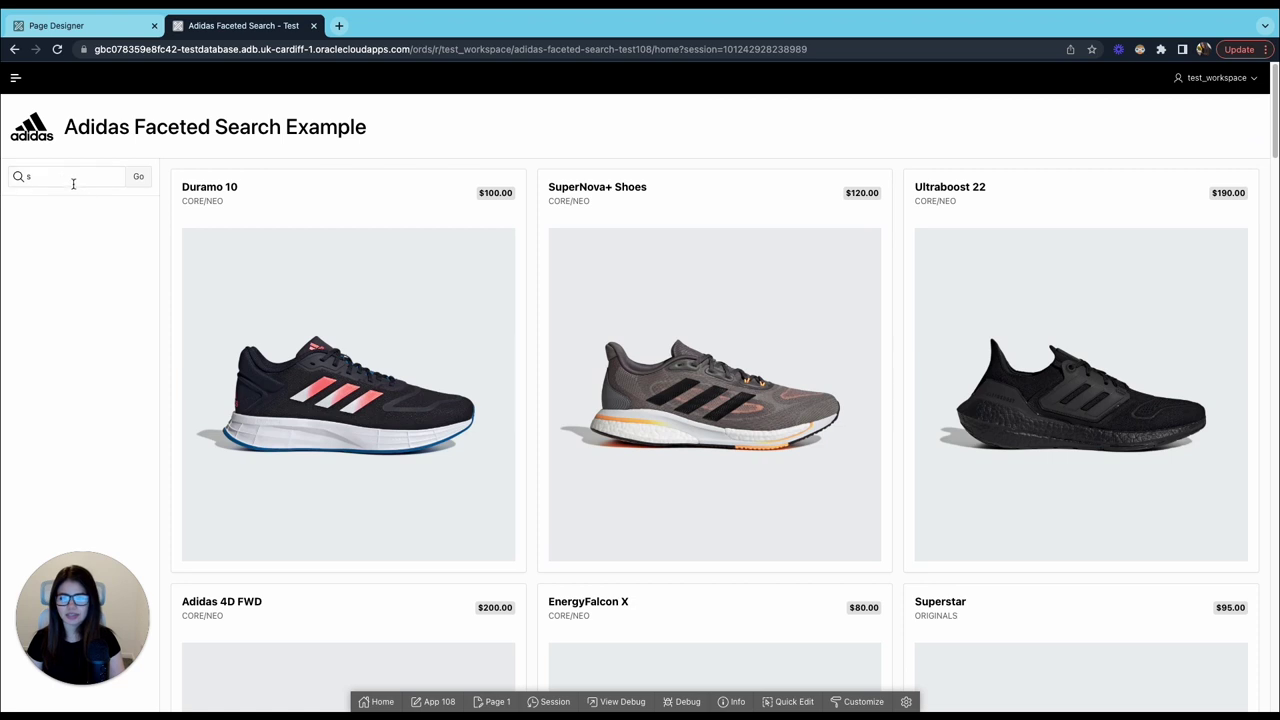
pyautogui.click(56, 179)
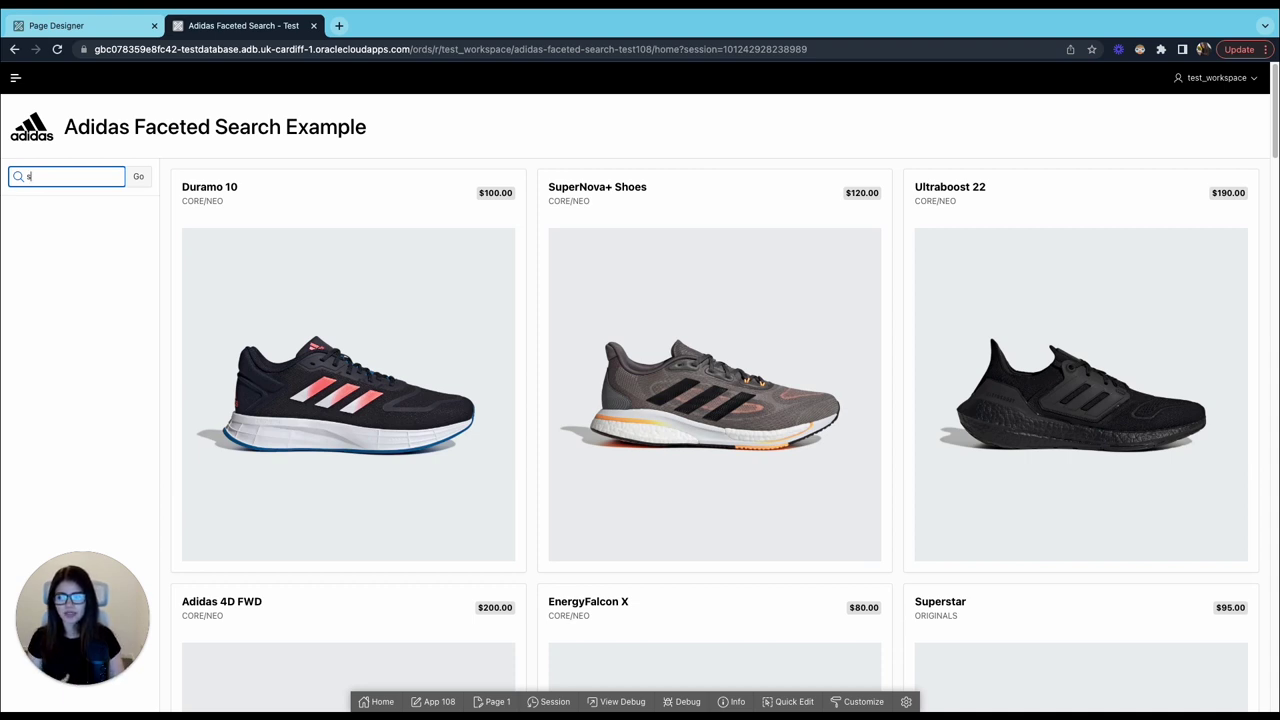
pyautogui.click(36, 178)
pyautogui.press('BackSpace')
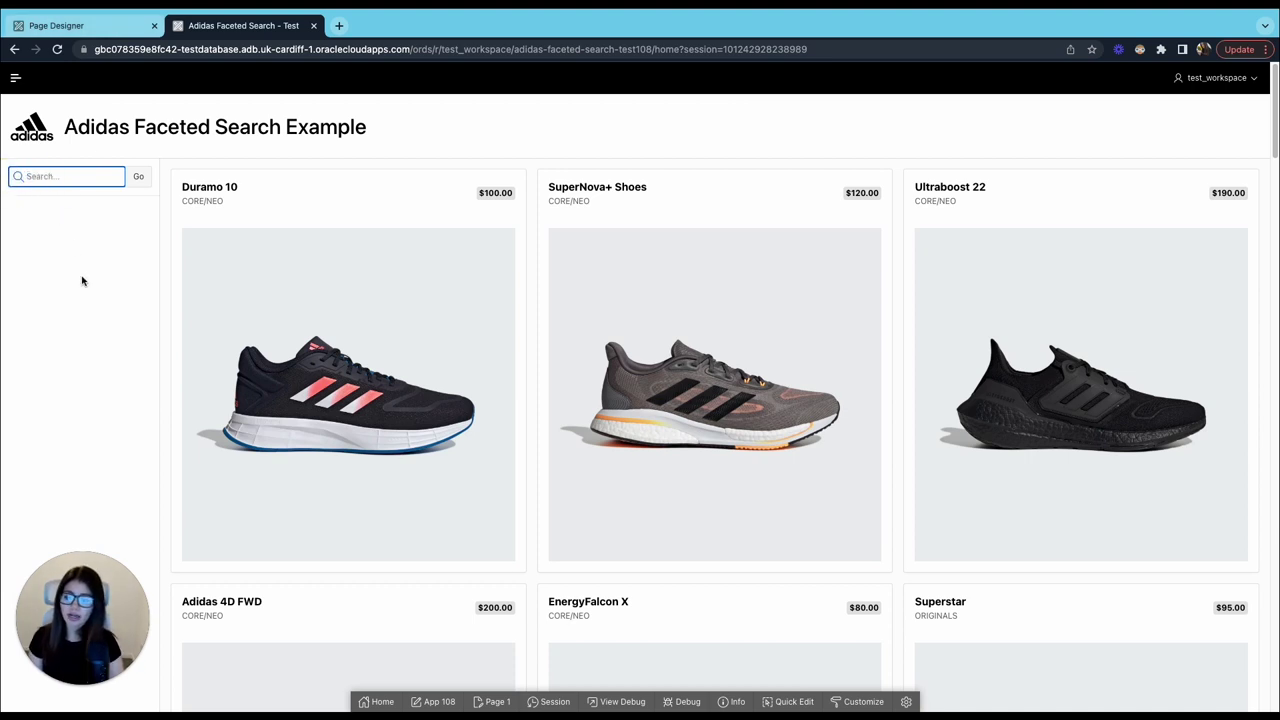
pyautogui.click(68, 180)
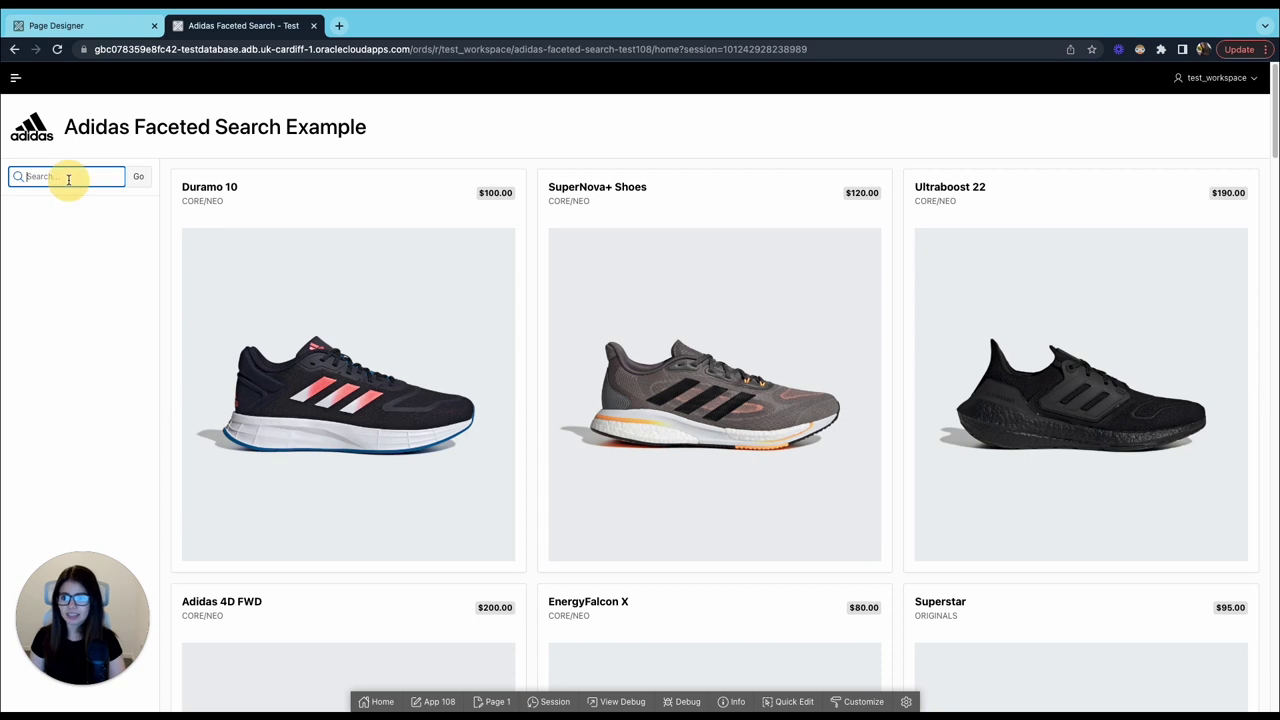
# Return to Page Designer and open SQL Workshop's Object Browser in a new browser tab.
pyautogui.click(68, 35)
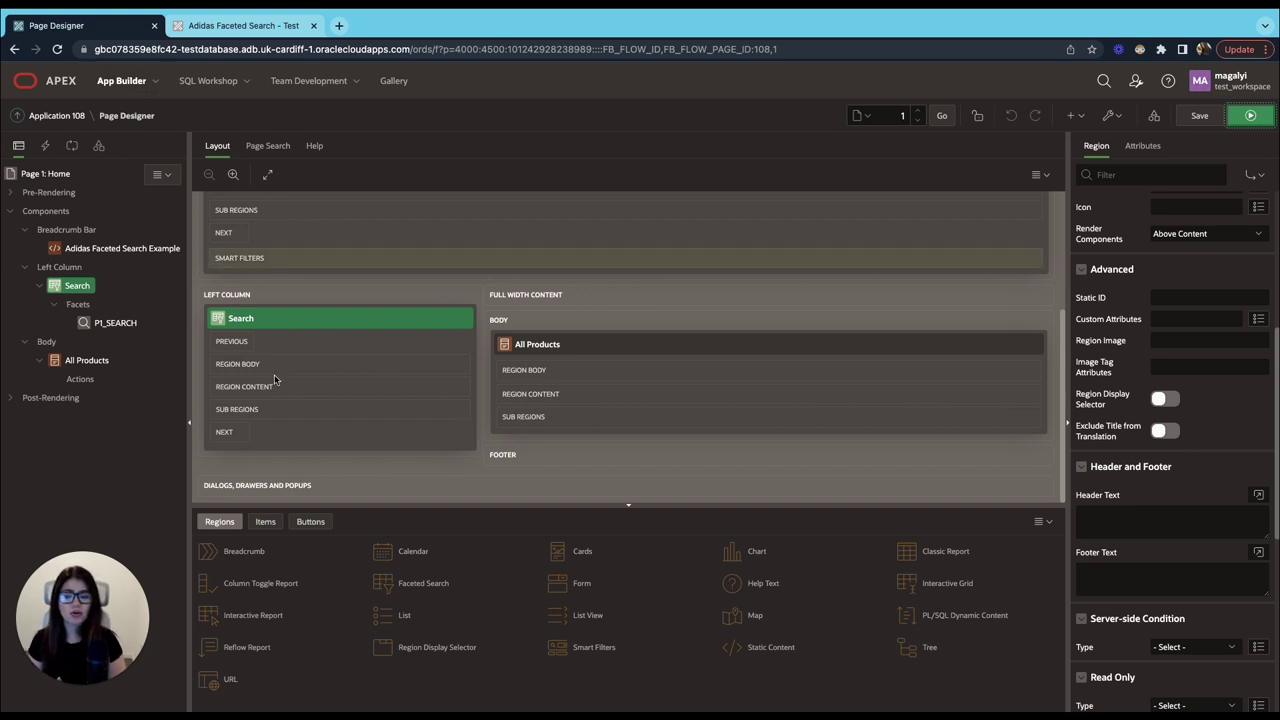
pyautogui.click(247, 82)
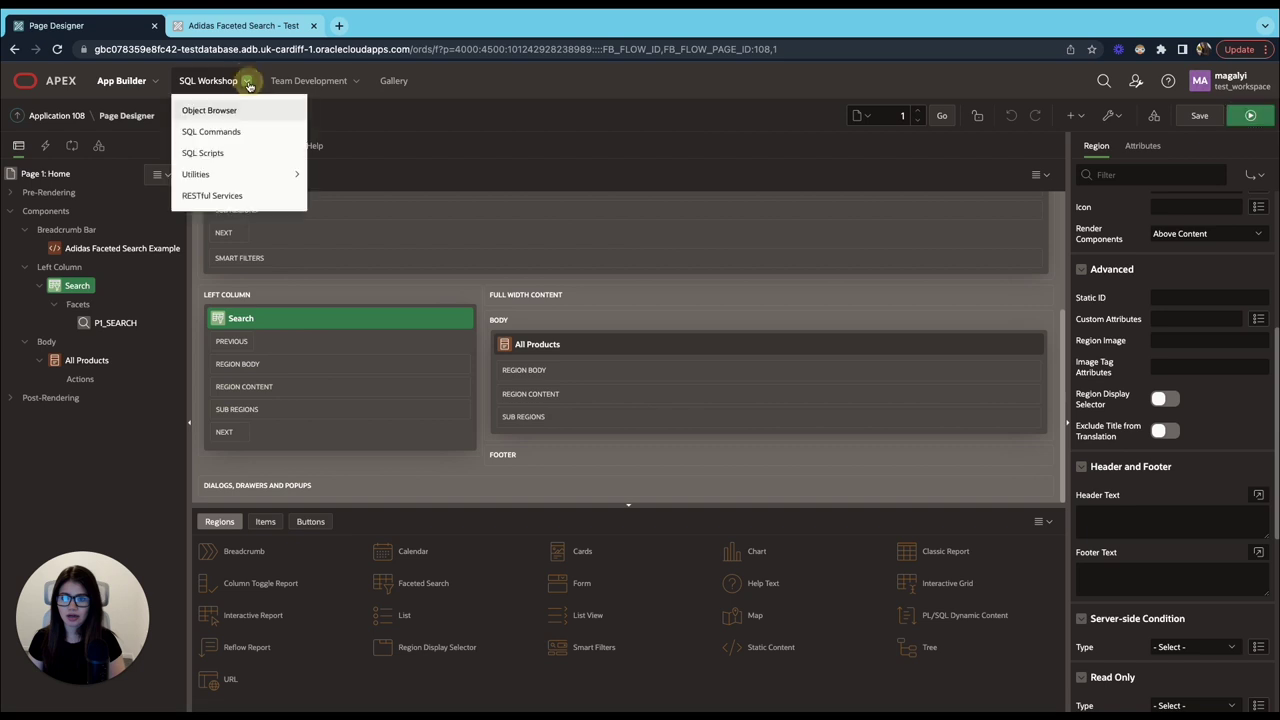
pyautogui.rightClick(245, 113)
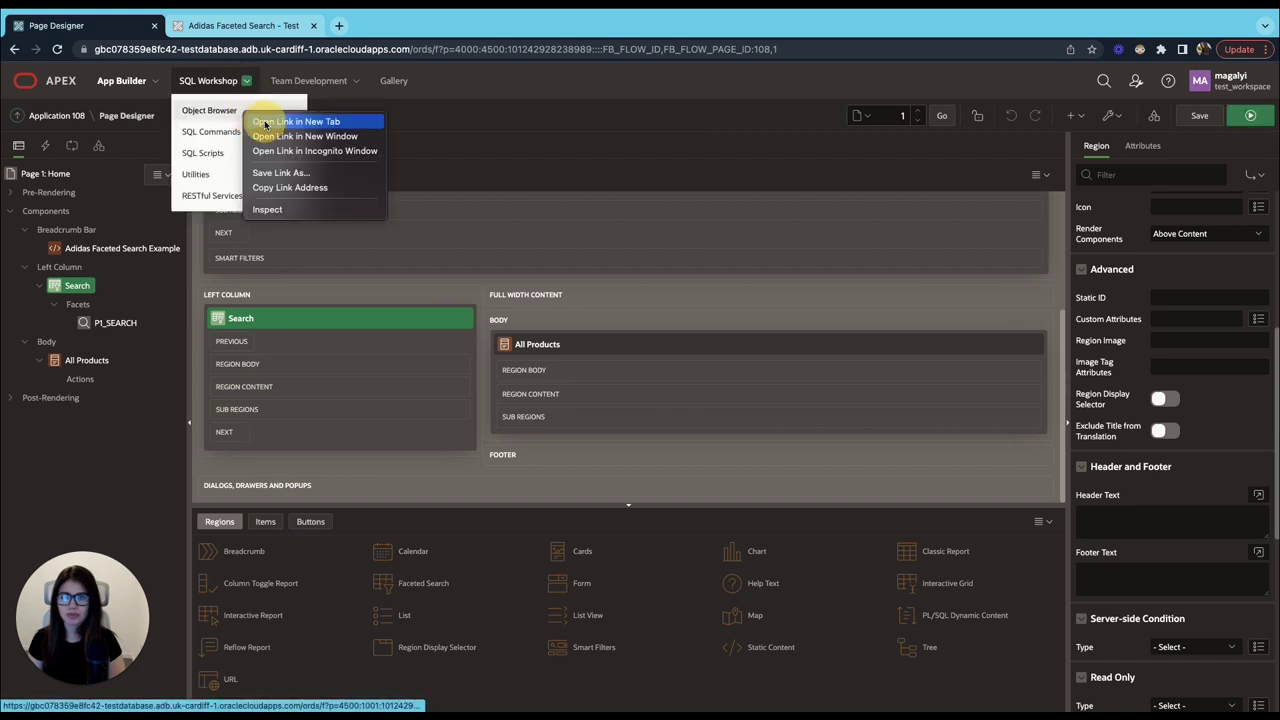
pyautogui.click(265, 122)
pyautogui.click(270, 27)
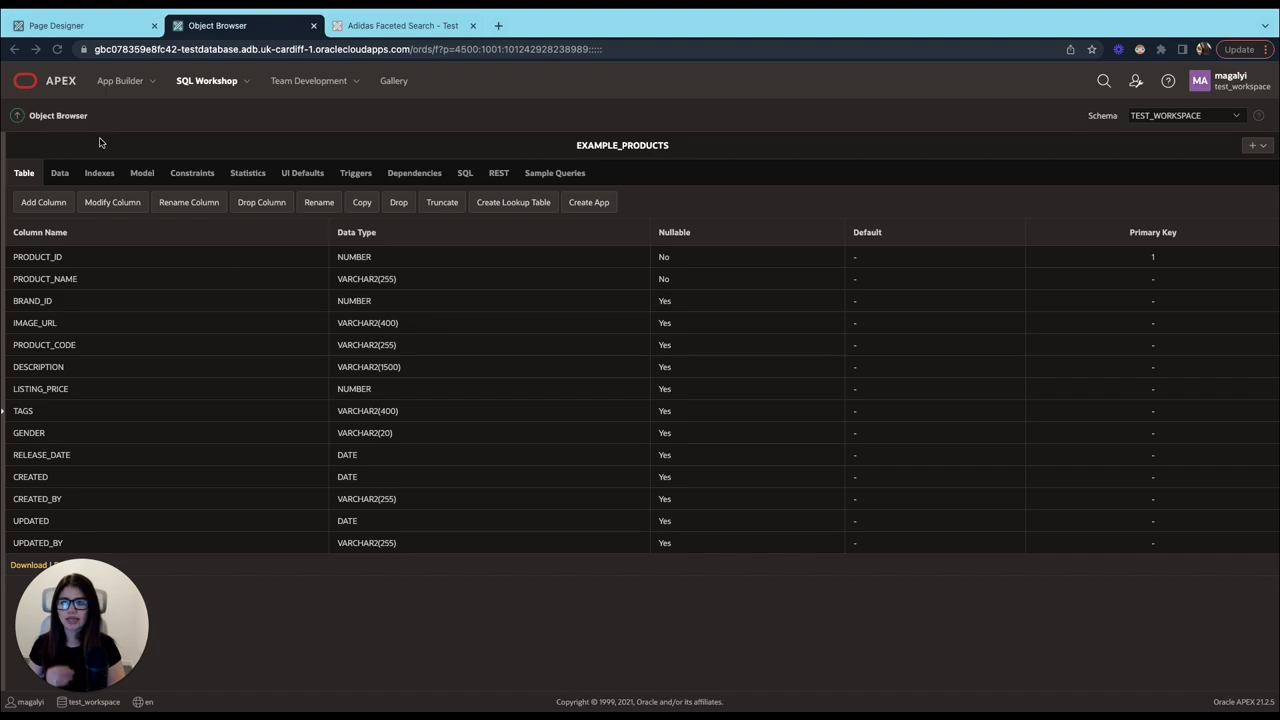
# Check the running product page and view the data rows of the EXAMPLE_PRODUCTS table in Object Browser.
pyautogui.click(400, 27)
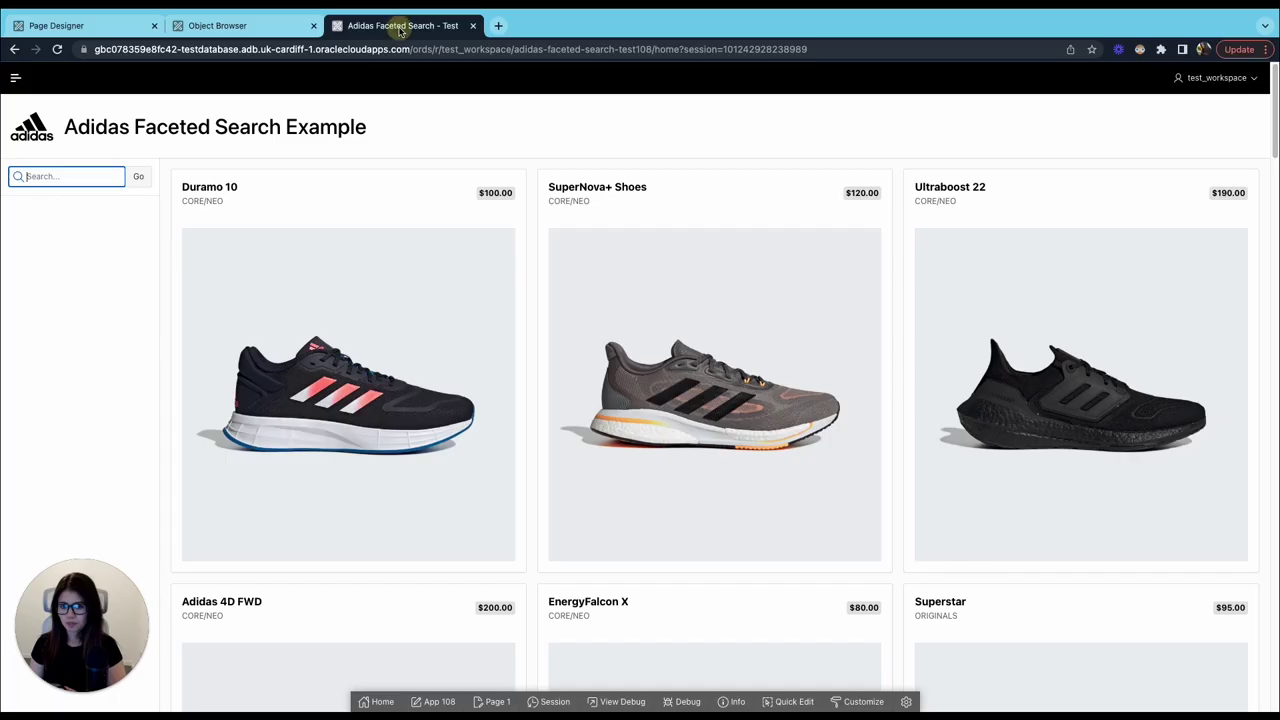
pyautogui.click(218, 30)
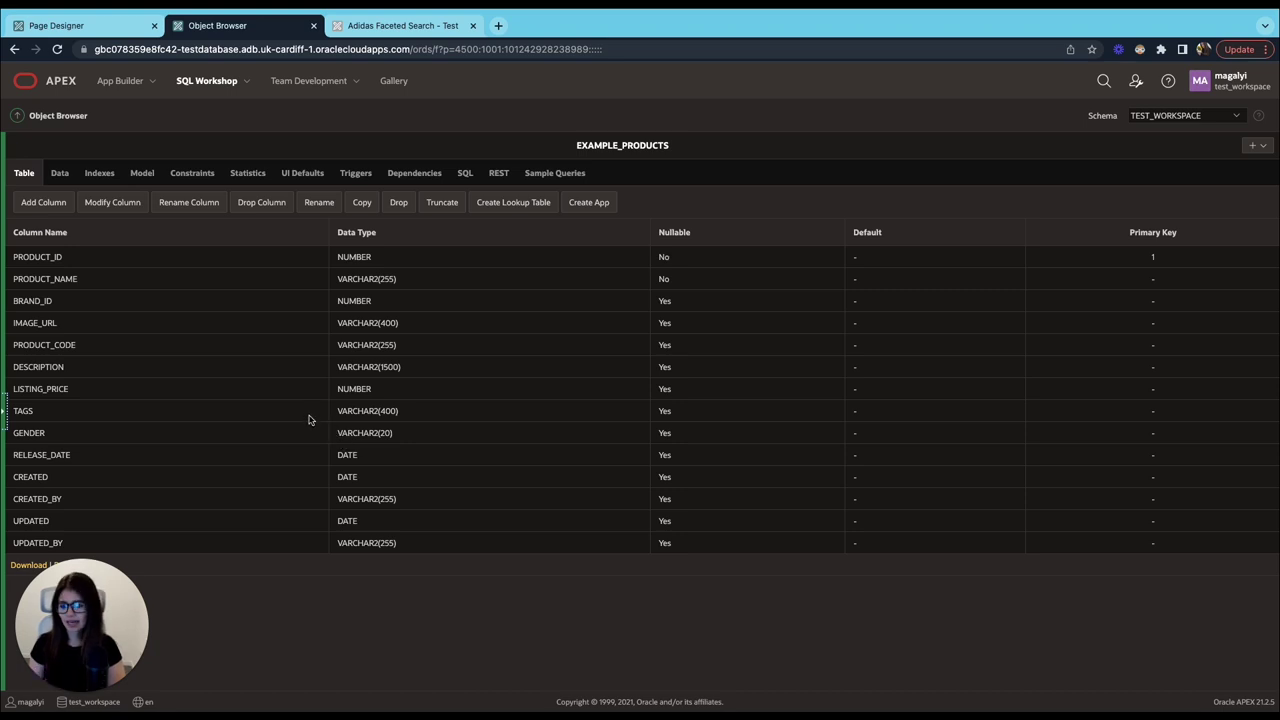
pyautogui.click(61, 173)
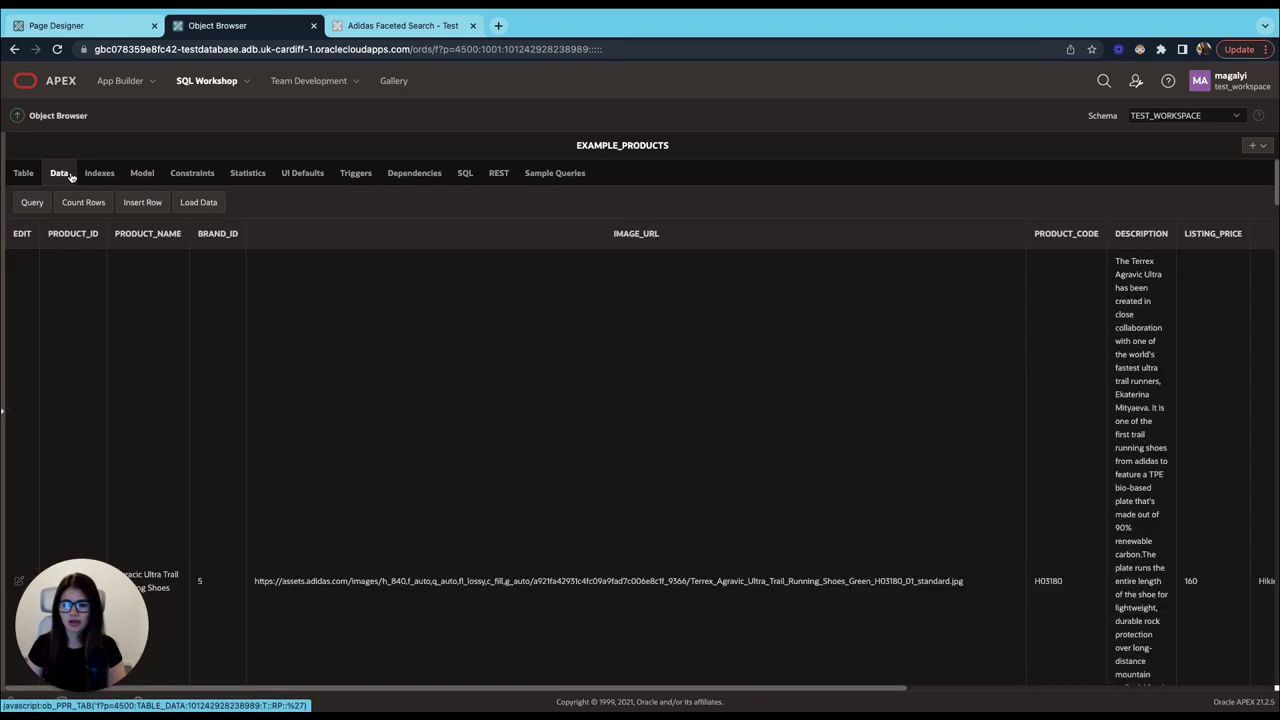
pyautogui.scroll(-4, 289, 451)
pyautogui.scroll(4, 243, 545)
pyautogui.scroll(-2, 153, 500)
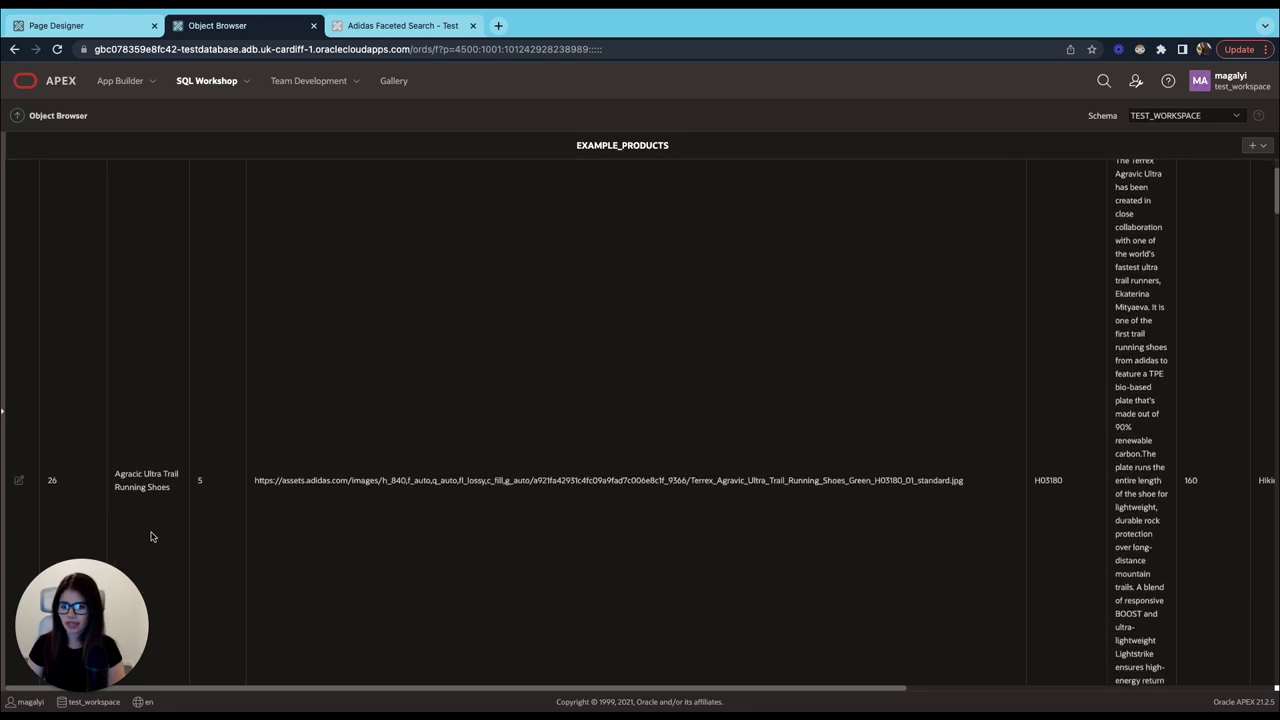
pyautogui.scroll(2, 203, 460)
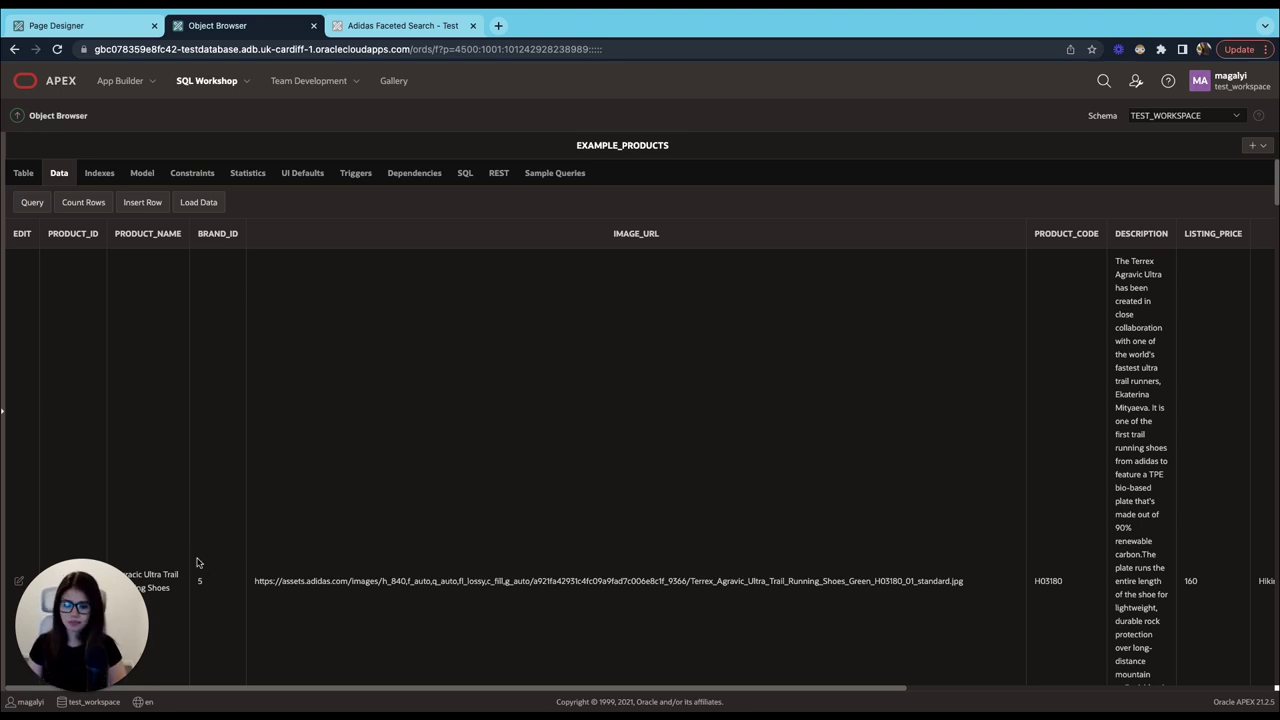
# Examine the TAGS column of EXAMPLE_PRODUCTS and highlight the tags of the Agracic Ultra Trail Running Shoes row.
pyautogui.scroll(-1, 204, 568)
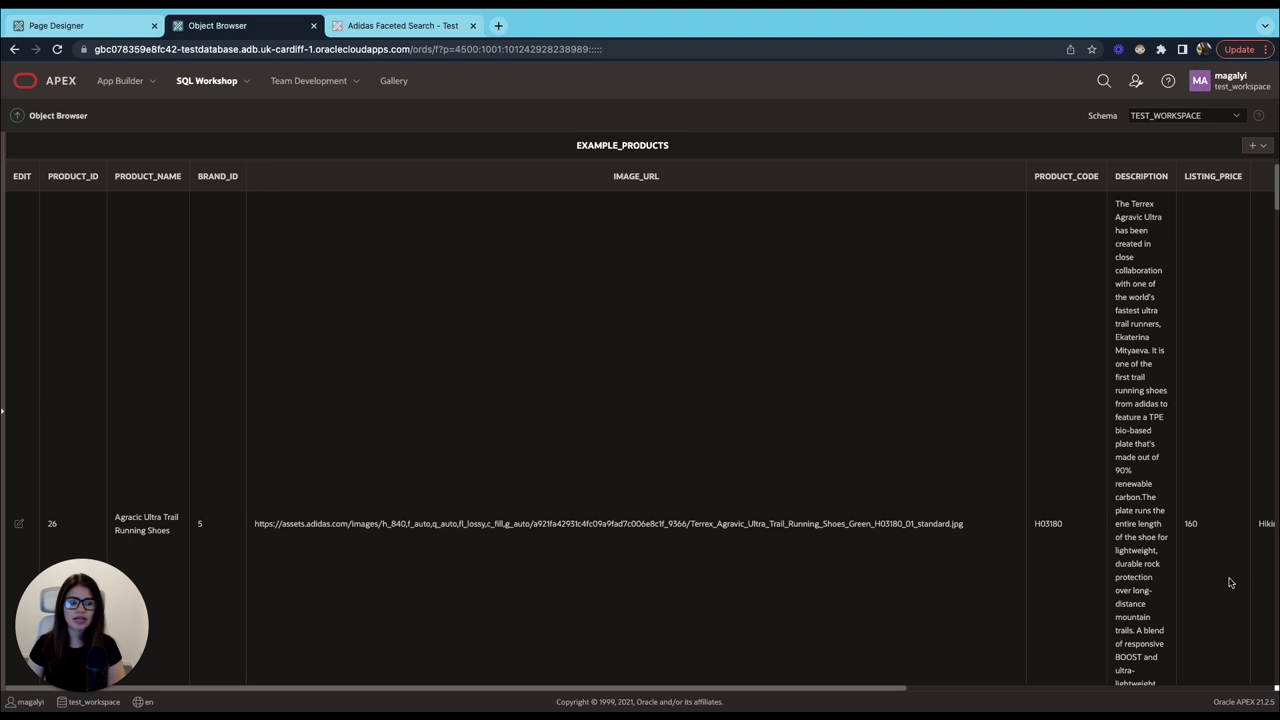
pyautogui.moveTo(880, 688); pyautogui.dragTo(1180, 688)
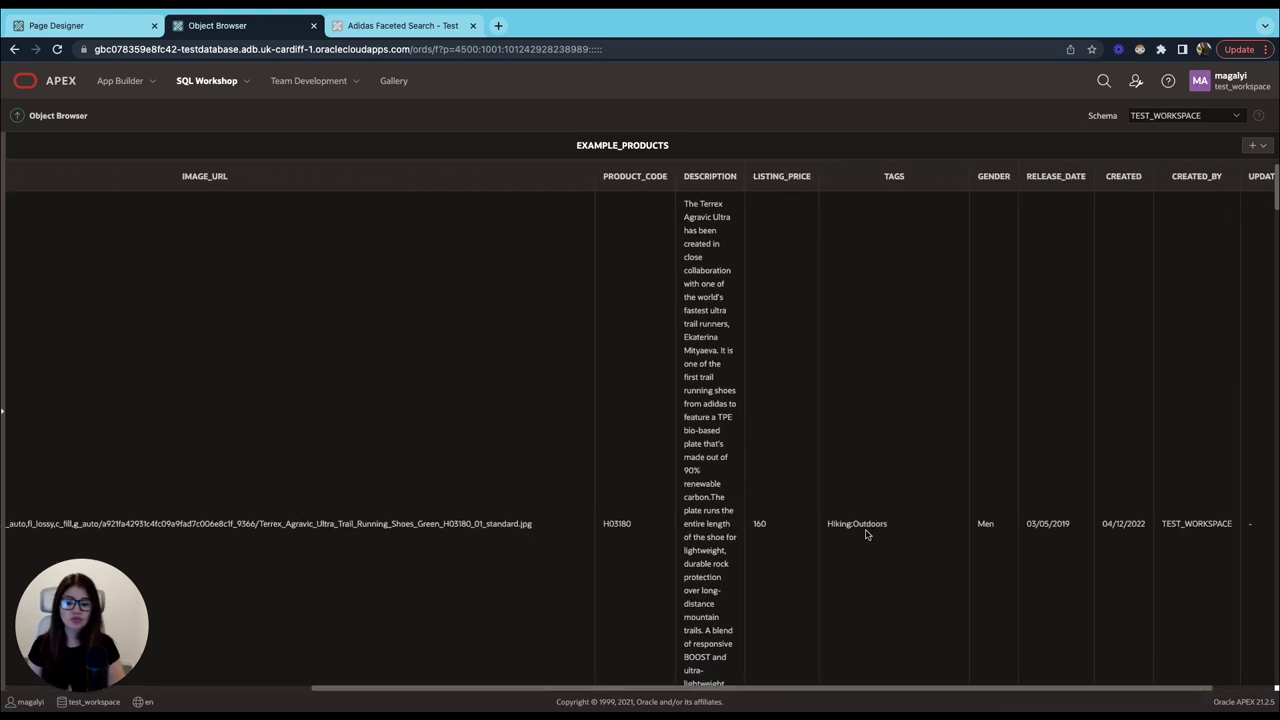
pyautogui.scroll(-10, 885, 548)
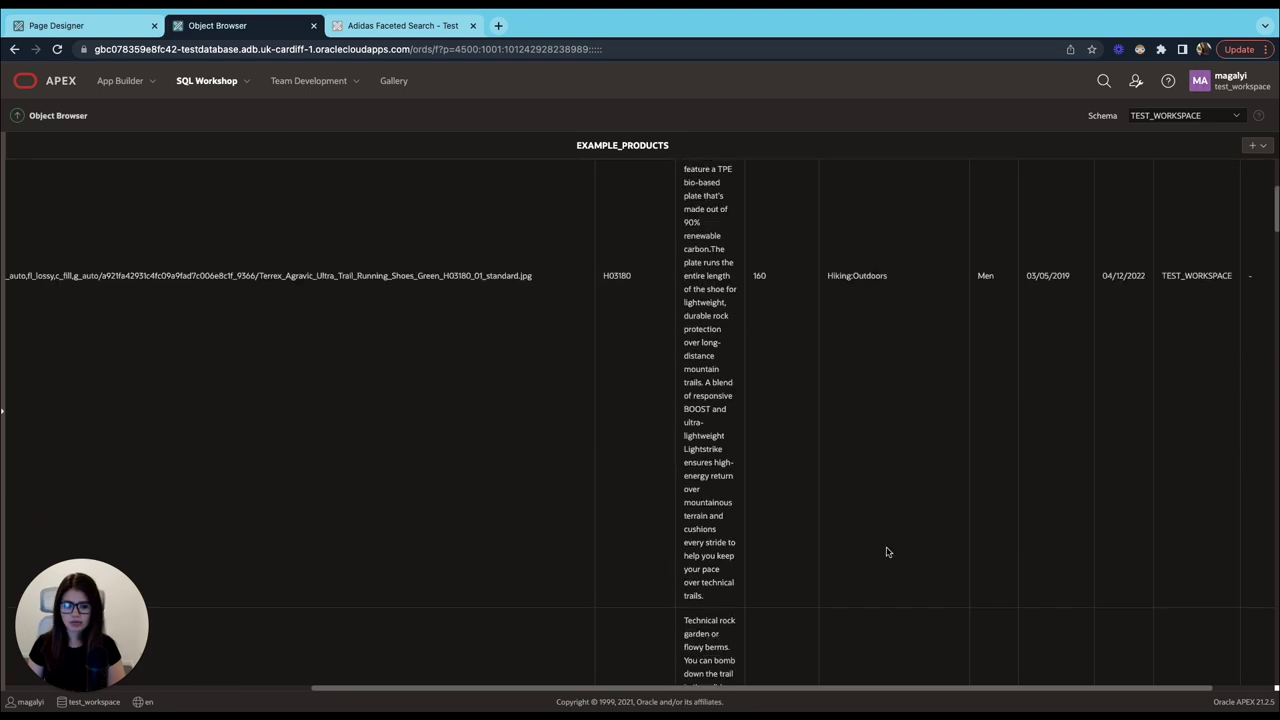
pyautogui.scroll(5, 906, 545)
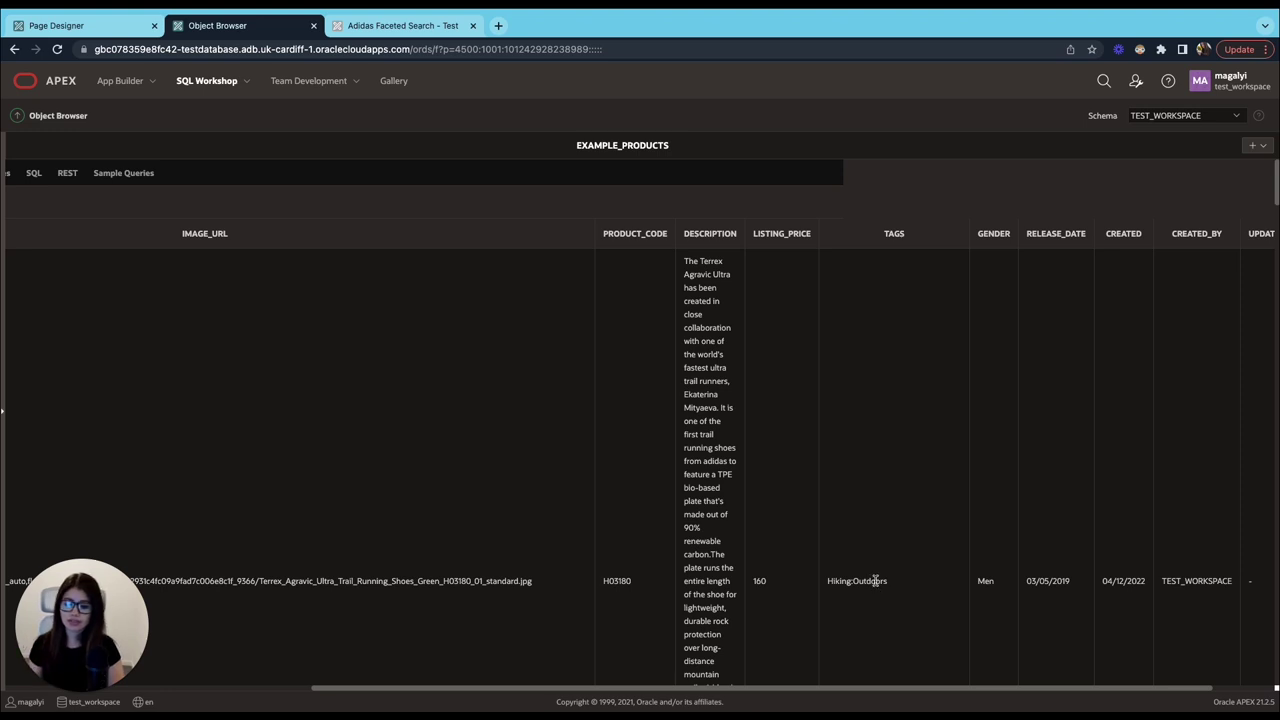
pyautogui.moveTo(889, 582); pyautogui.dragTo(818, 585)
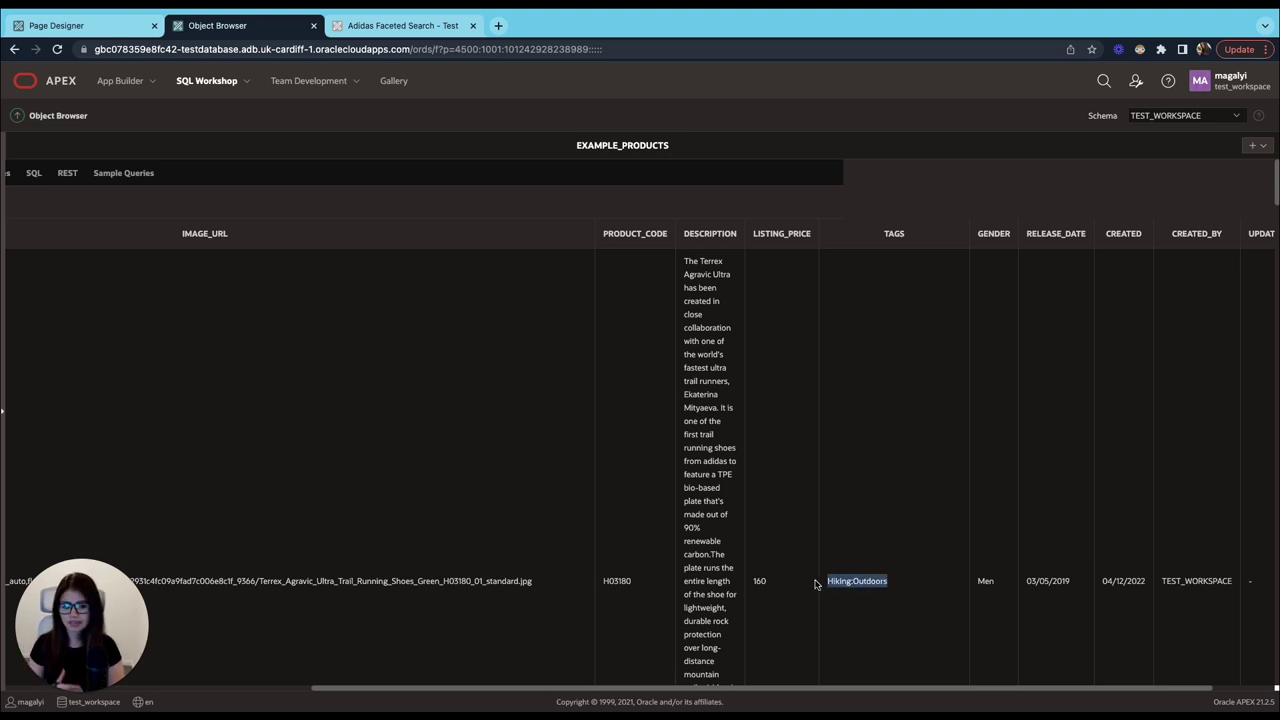
# Return to Page Designer and bring up the source settings of the P1_SEARCH facet.
pyautogui.click(918, 577)
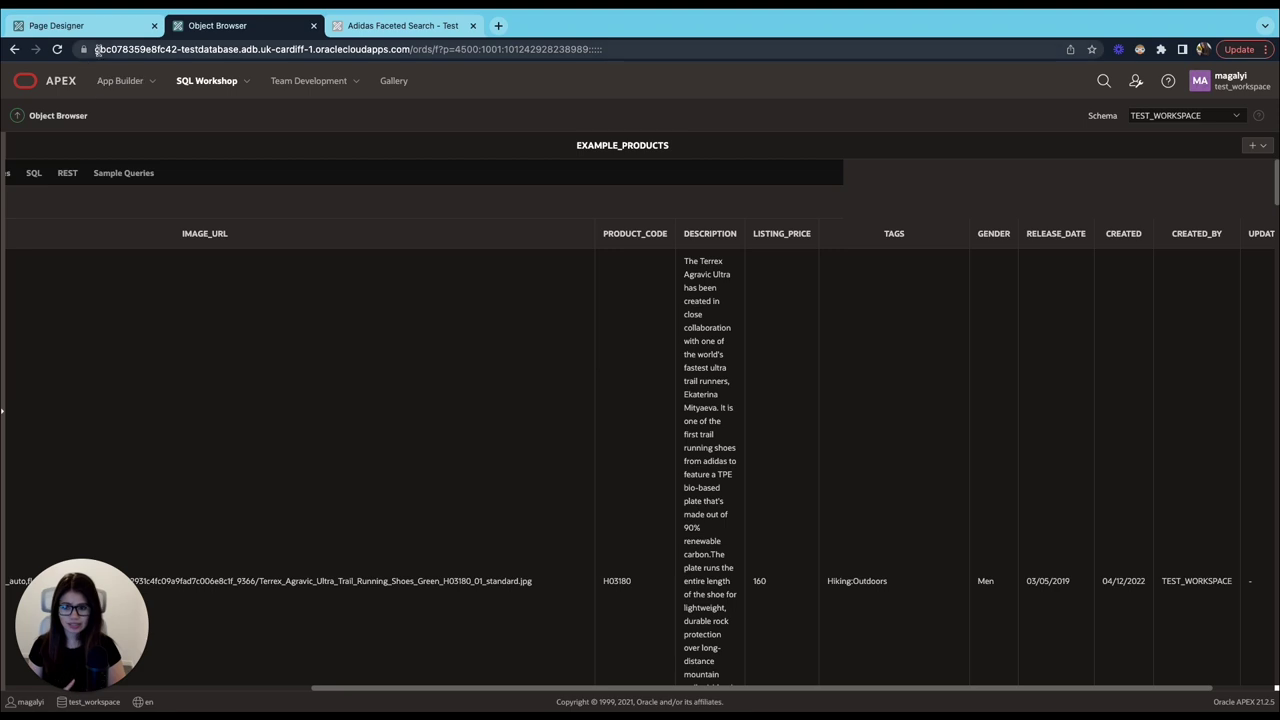
pyautogui.click(60, 25)
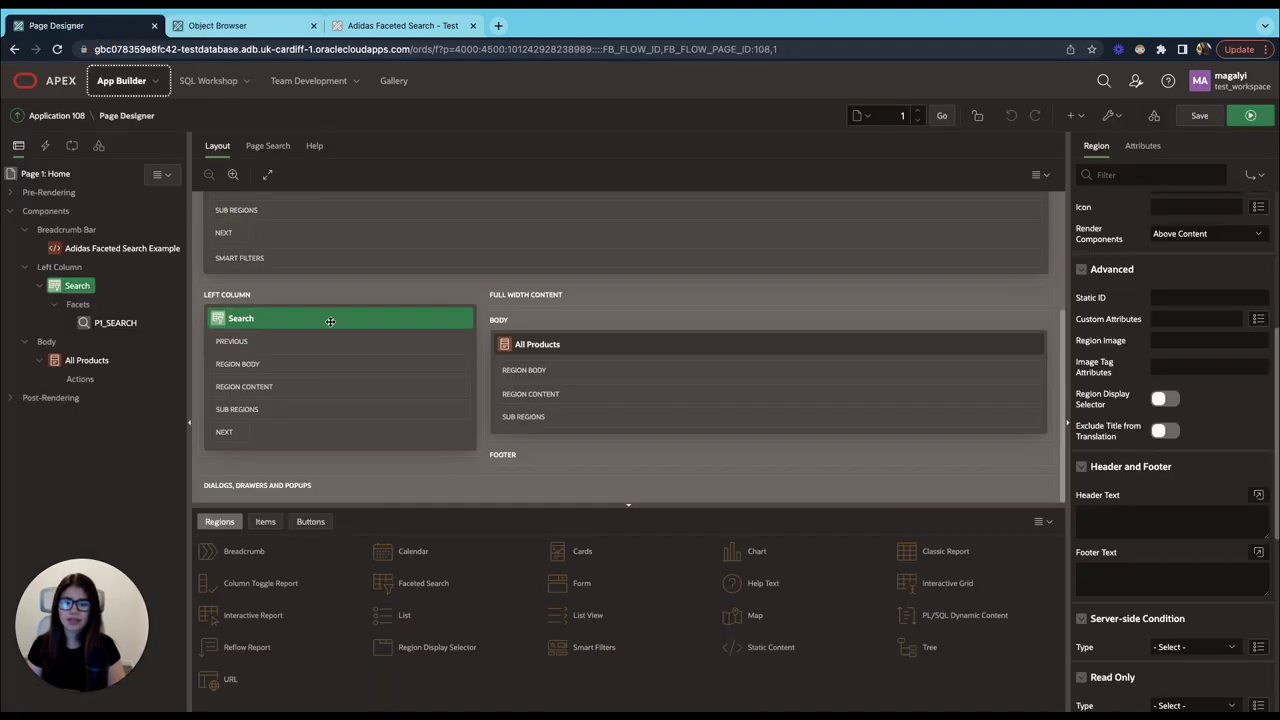
pyautogui.click(115, 323)
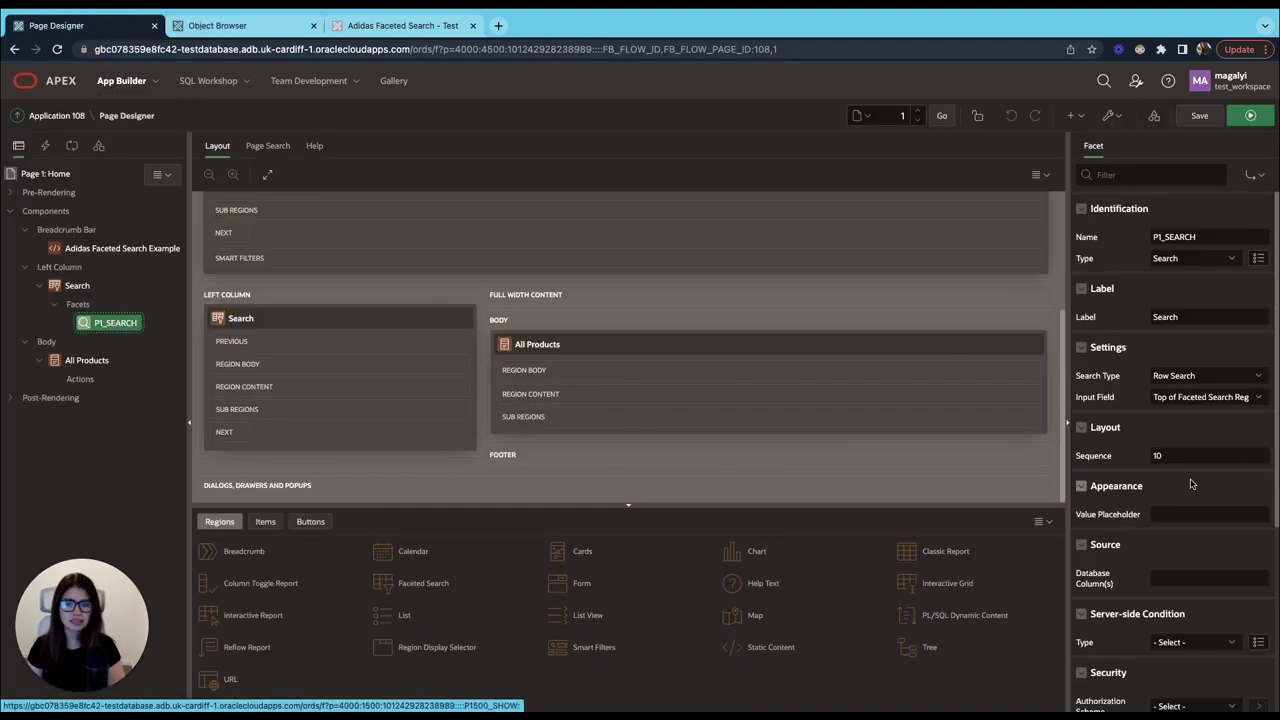
pyautogui.scroll(-2, 1160, 495)
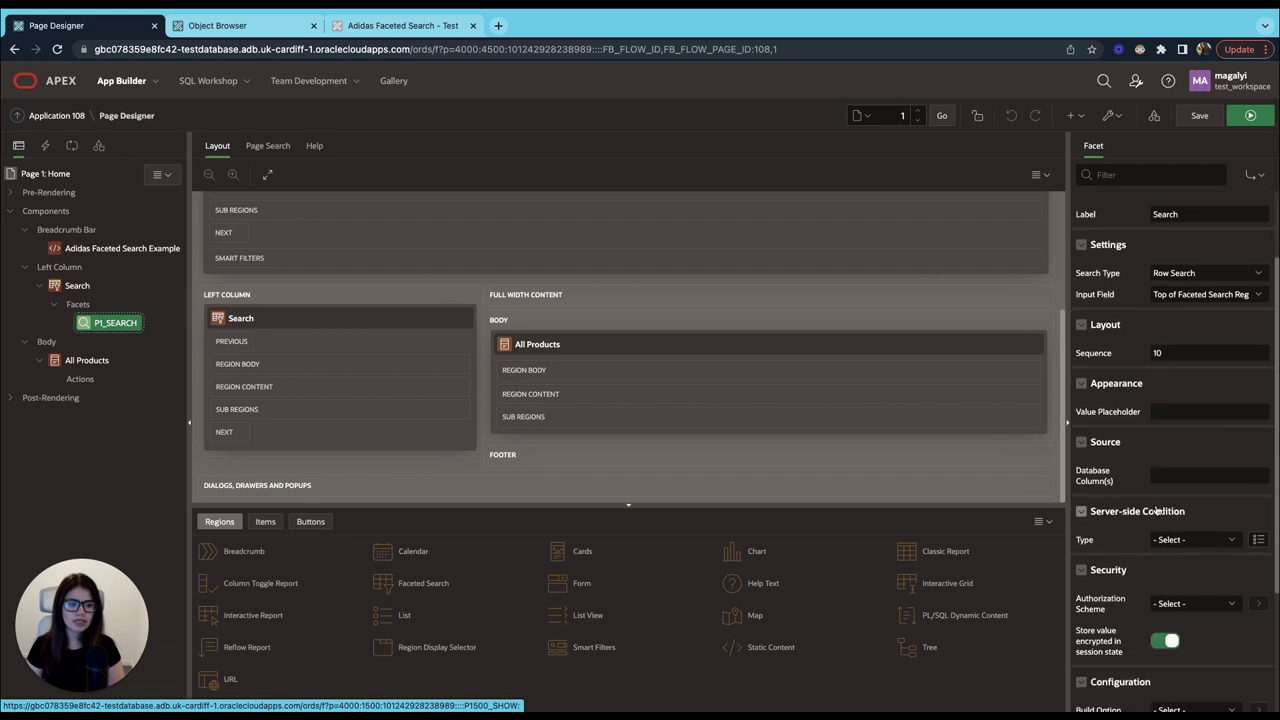
# Try GENDER as the source database column of the P1_SEARCH facet, and clear the entry again.
pyautogui.click(1168, 478)
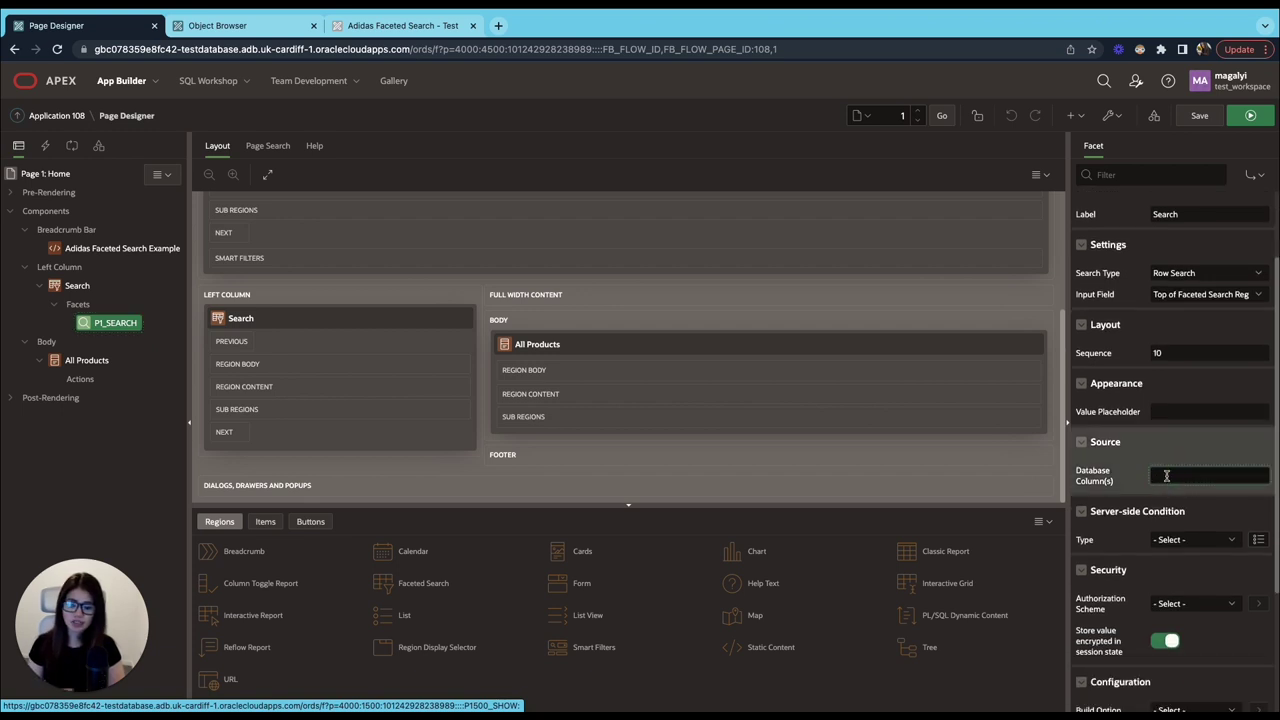
pyautogui.click(1167, 476)
pyautogui.click(1167, 476)
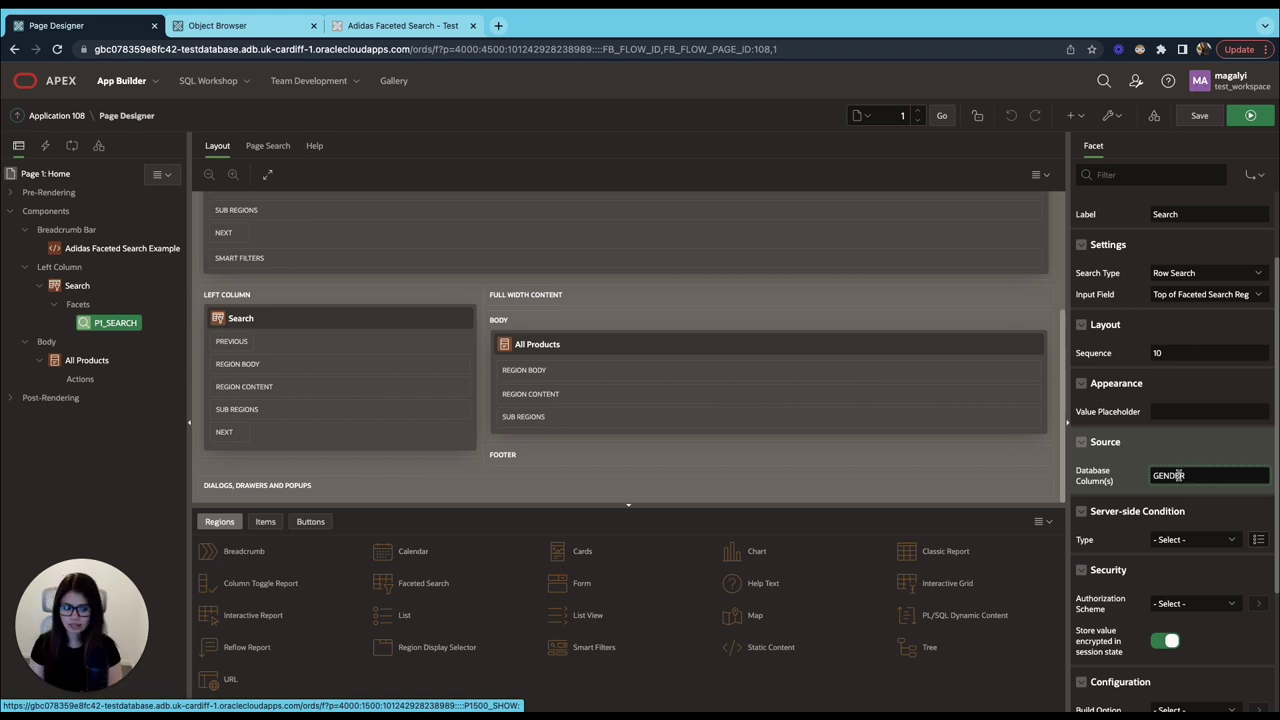
pyautogui.moveTo(1174, 477); pyautogui.dragTo(1143, 477)
pyautogui.press('BackSpace')
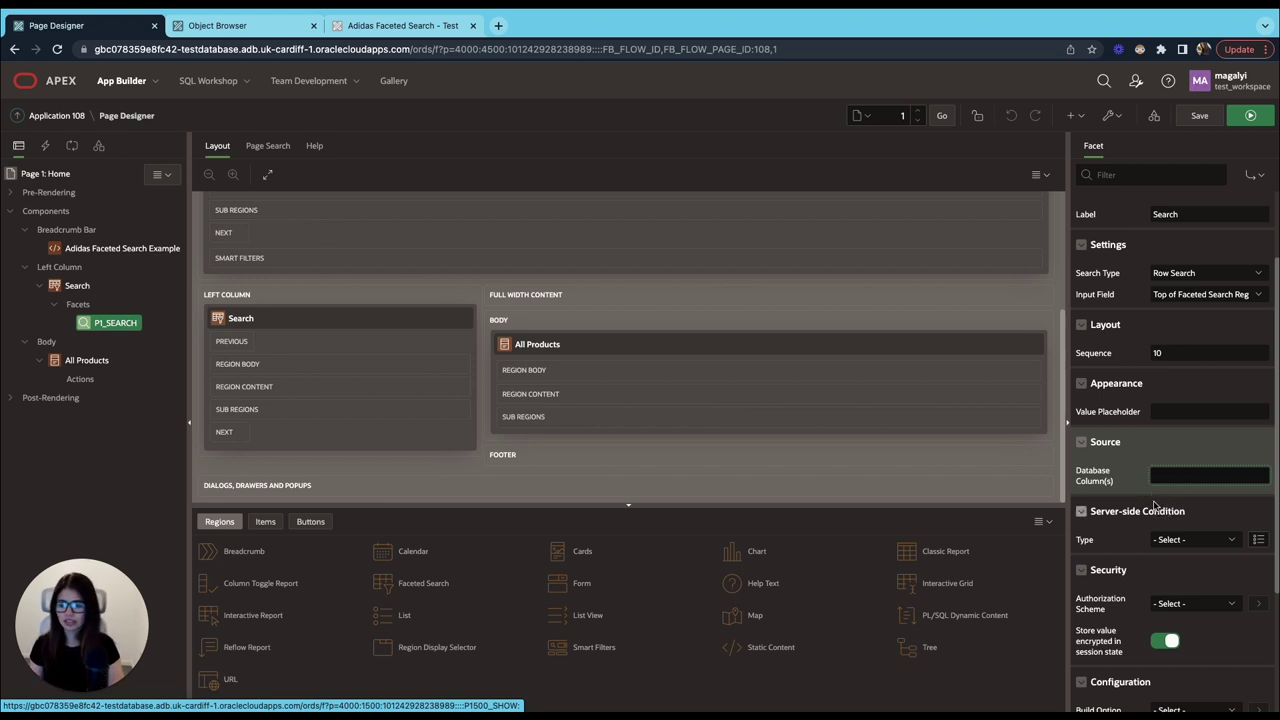
pyautogui.scroll(-2, 1193, 562)
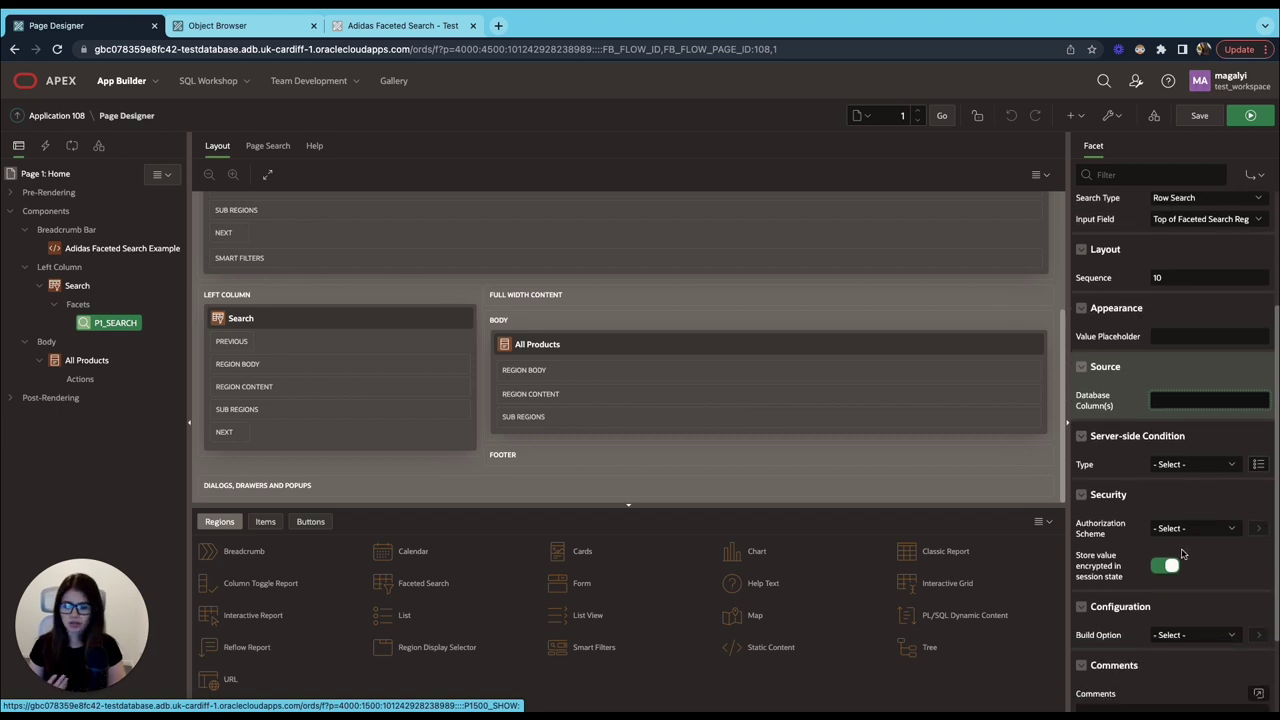
# Create a new facet in the left column's Search region and name it P1_TAGS.
pyautogui.click(78, 305)
pyautogui.rightClick(78, 305)
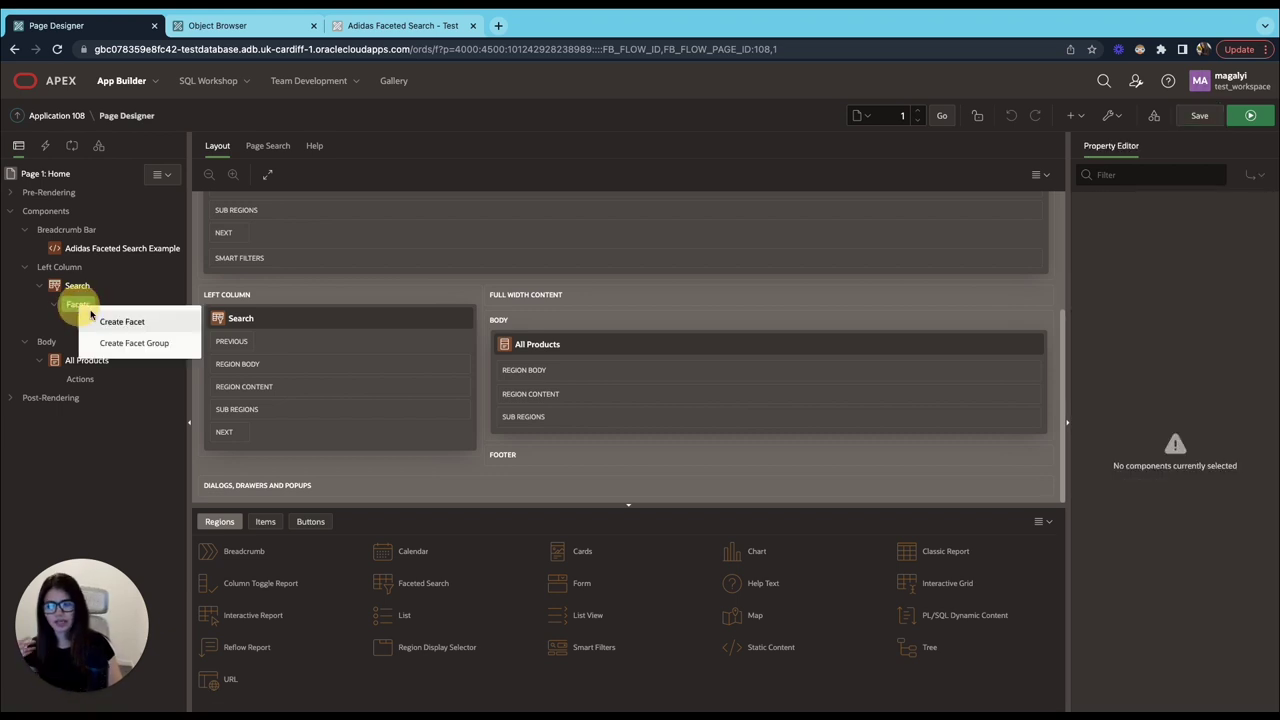
pyautogui.click(116, 323)
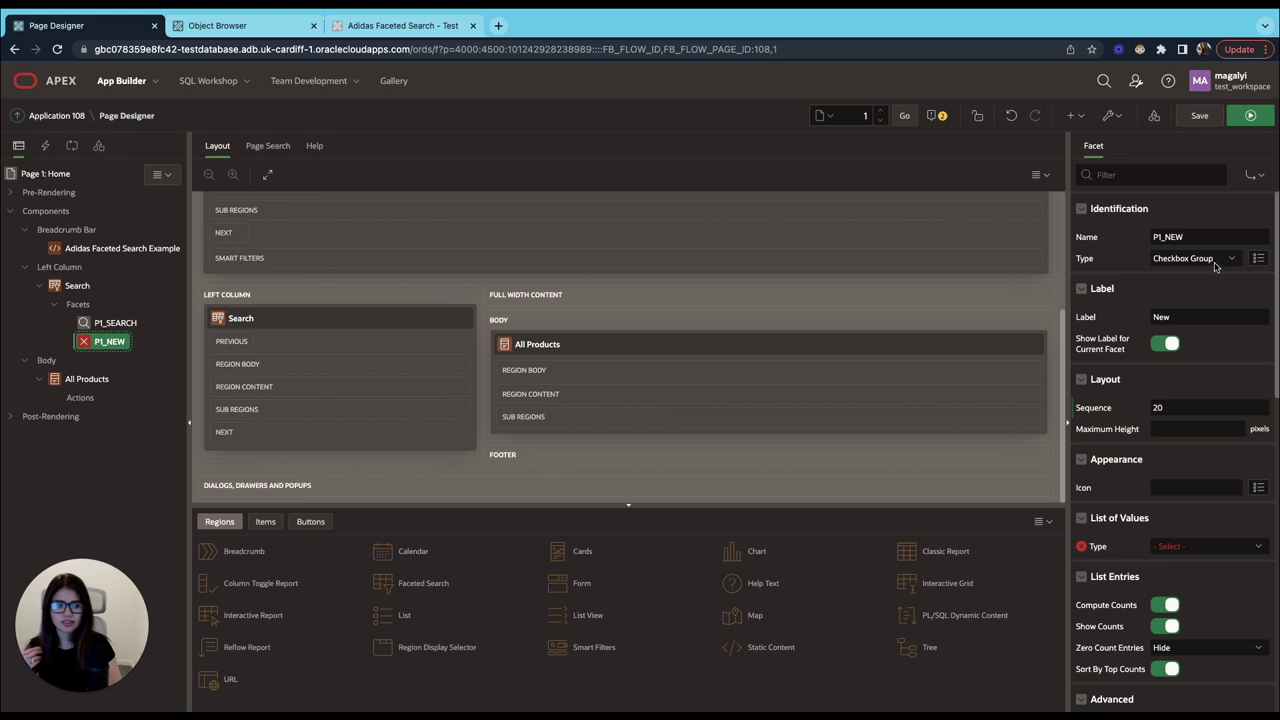
pyautogui.click(1215, 262)
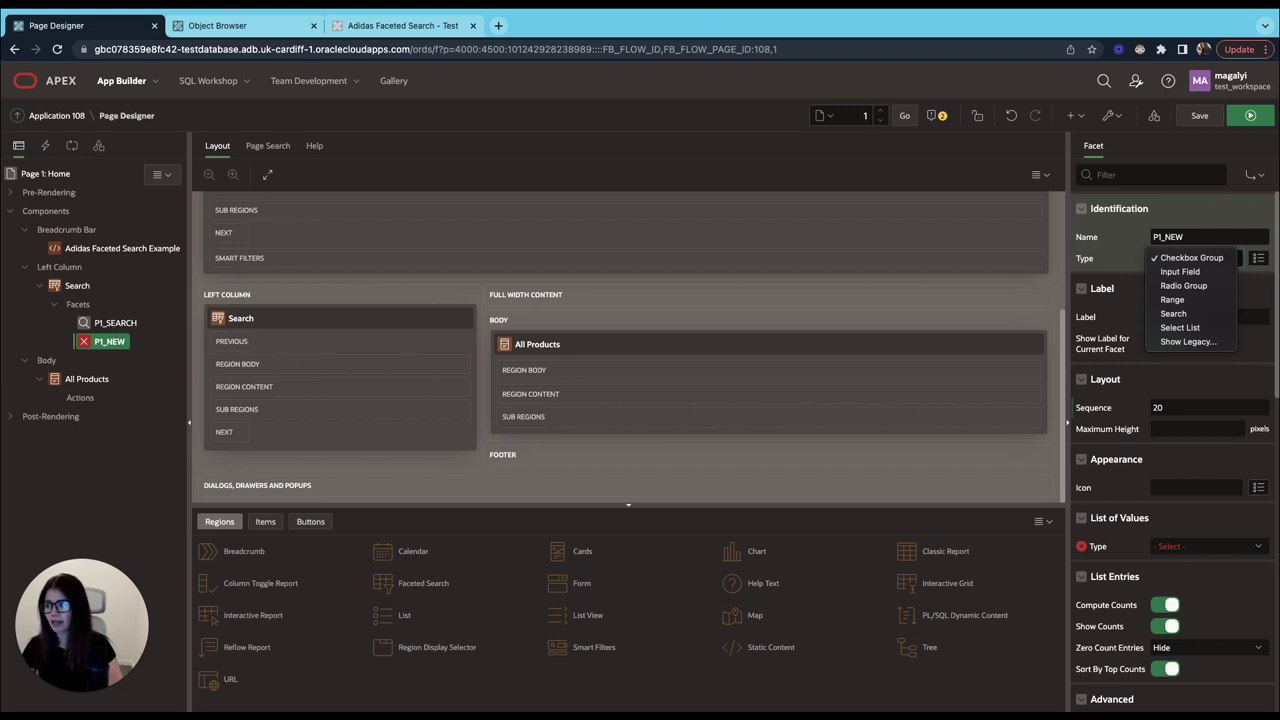
pyautogui.click(1198, 240)
pyautogui.doubleClick(1200, 240)
pyautogui.press('Right')
pyautogui.press('BackSpace')
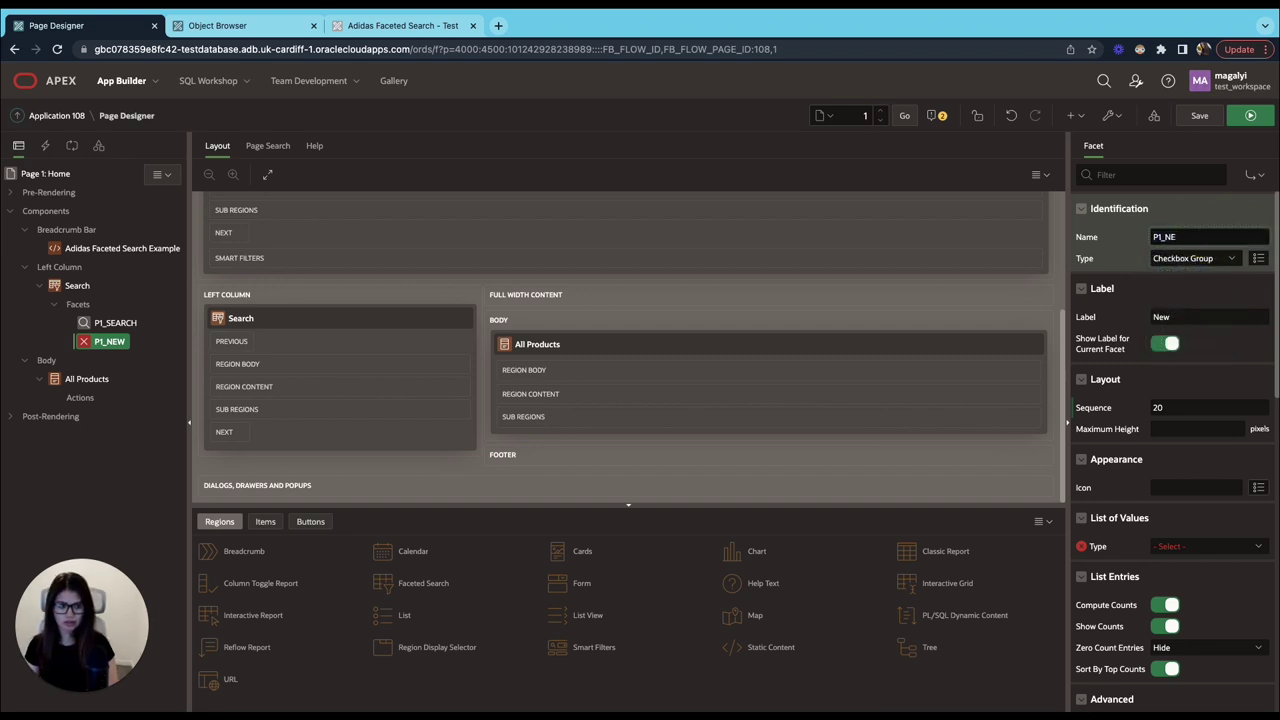
pyautogui.write('TAGS')
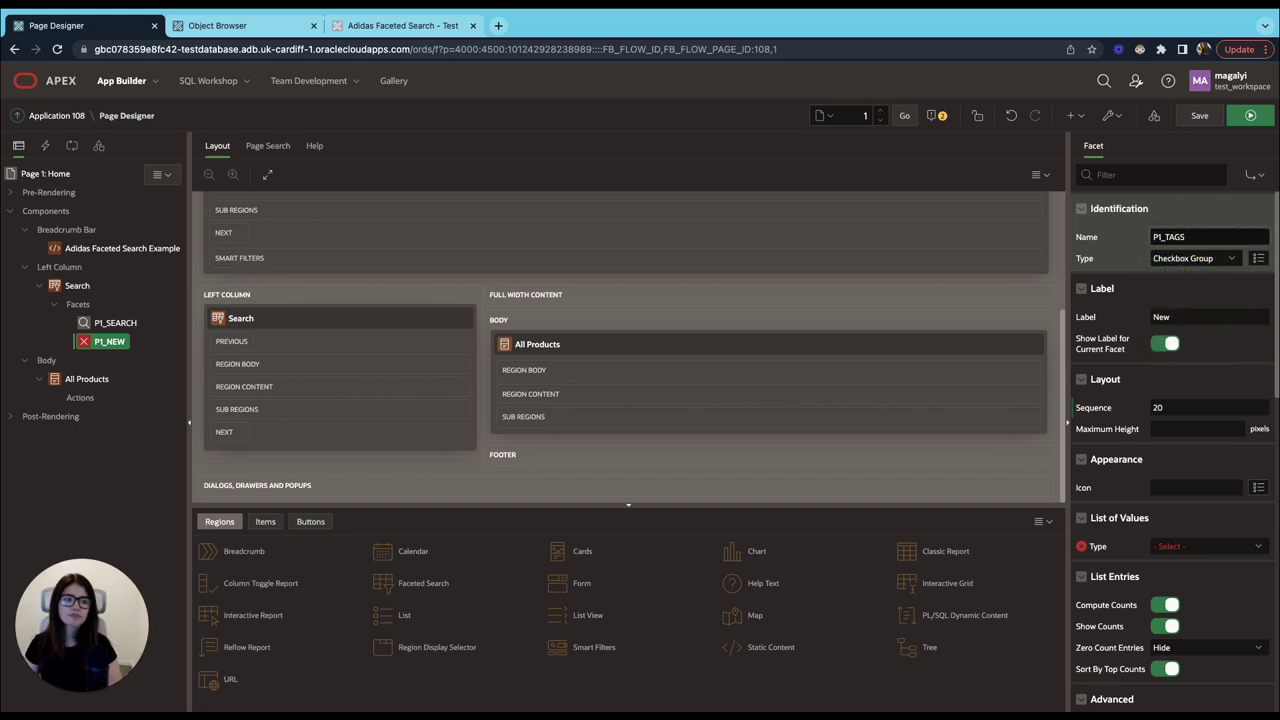
# Keep Checkbox Group as the type of the P1_TAGS facet and set its label to Sport.
pyautogui.click(1231, 259)
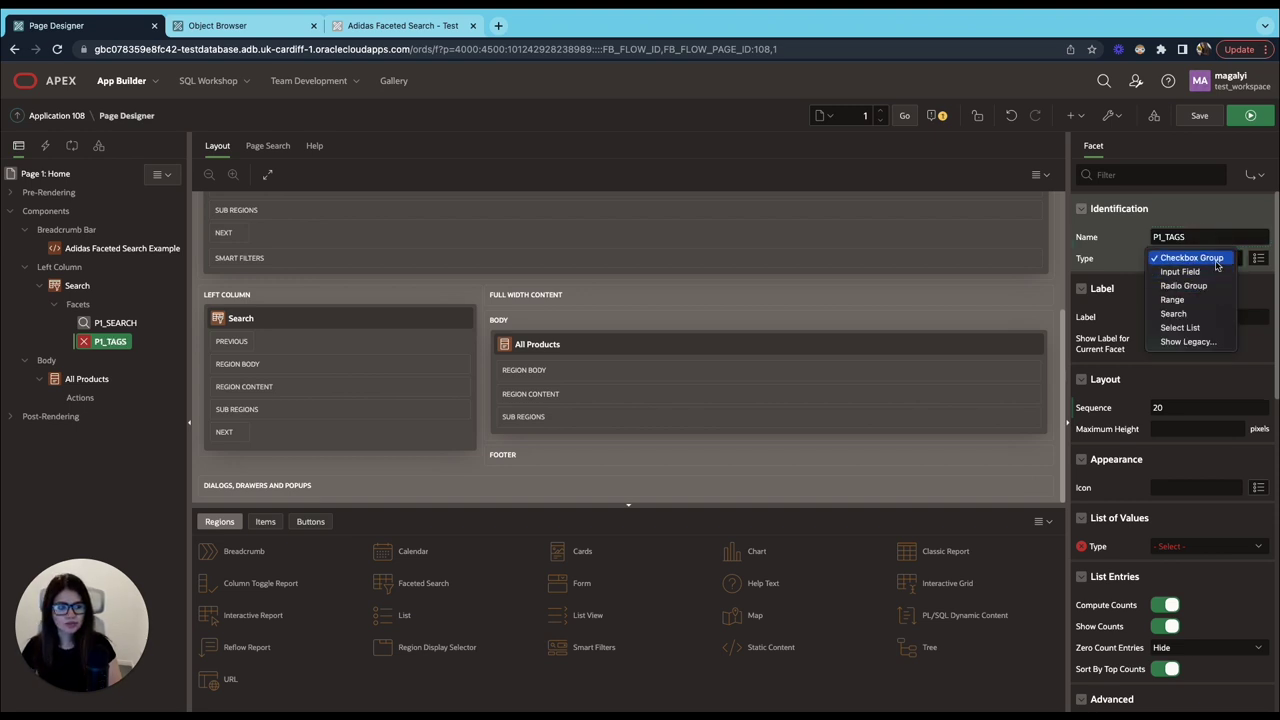
pyautogui.click(1219, 262)
pyautogui.doubleClick(1160, 317)
pyautogui.write('Sport')
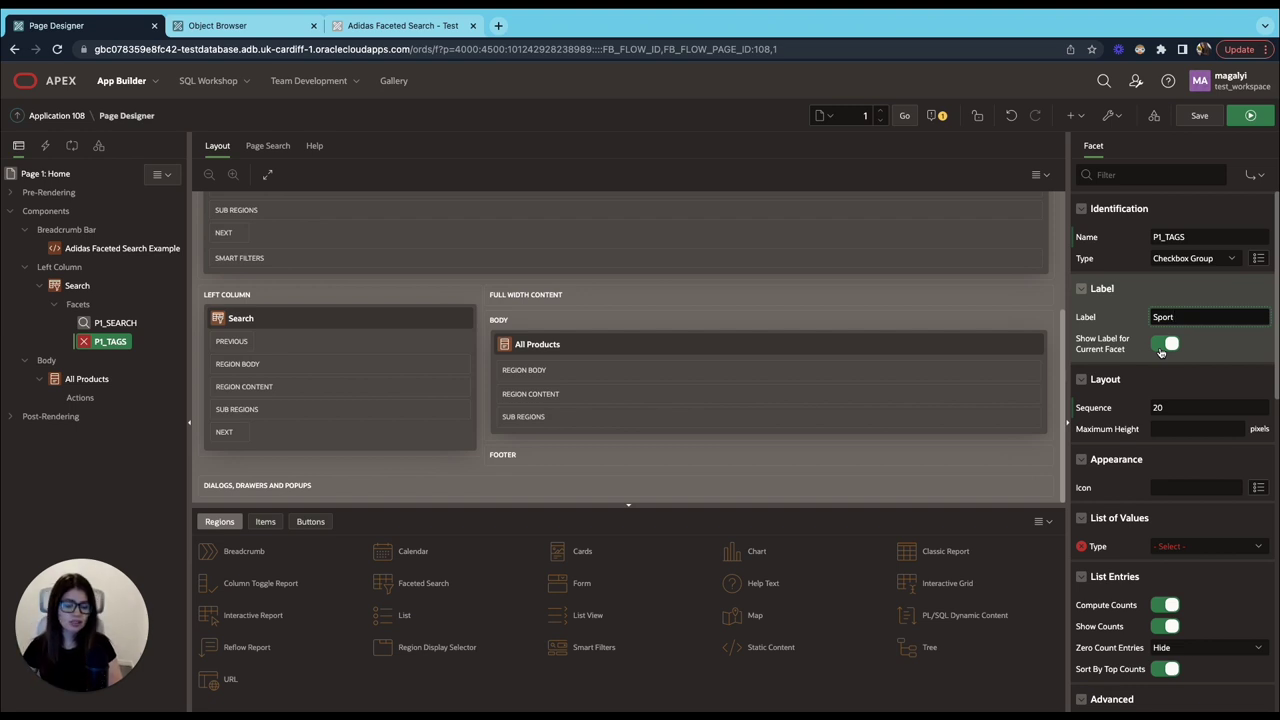
# Check the facet's List of Values types, and examine how tags are stored in the EXAMPLE_PRODUCTS rows in Object Browser.
pyautogui.scroll(-2, 1172, 445)
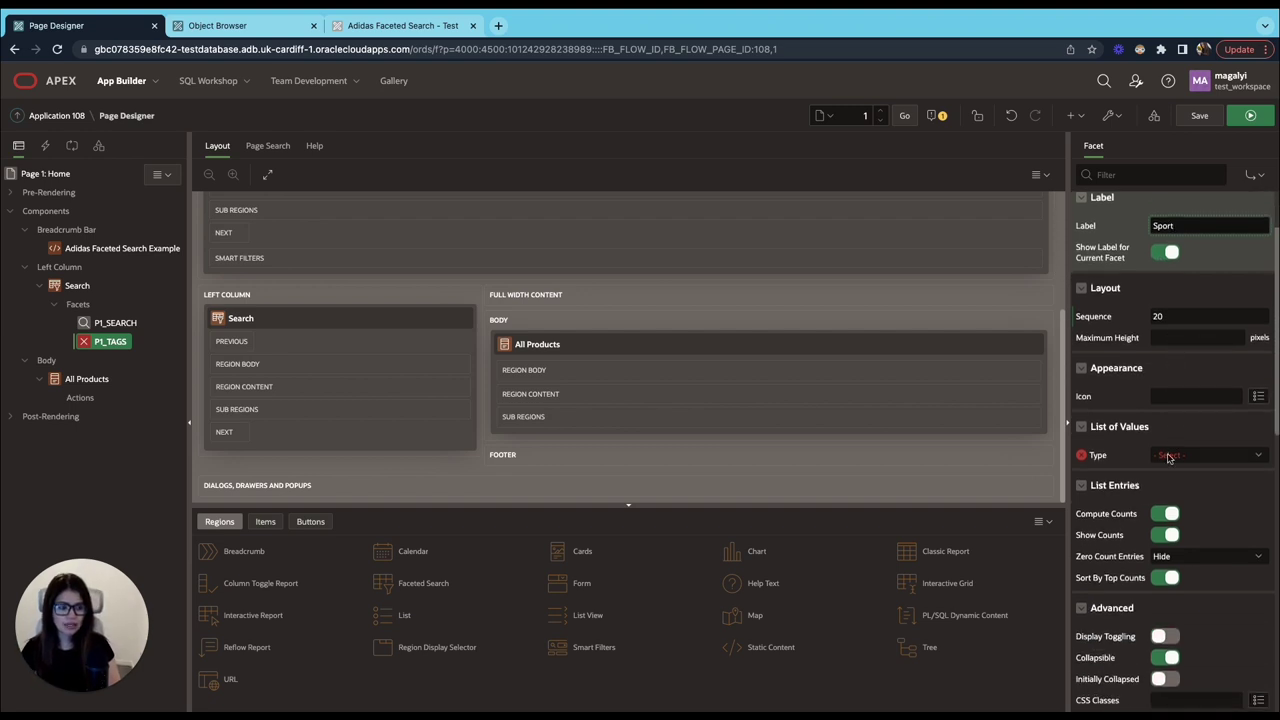
pyautogui.click(1169, 456)
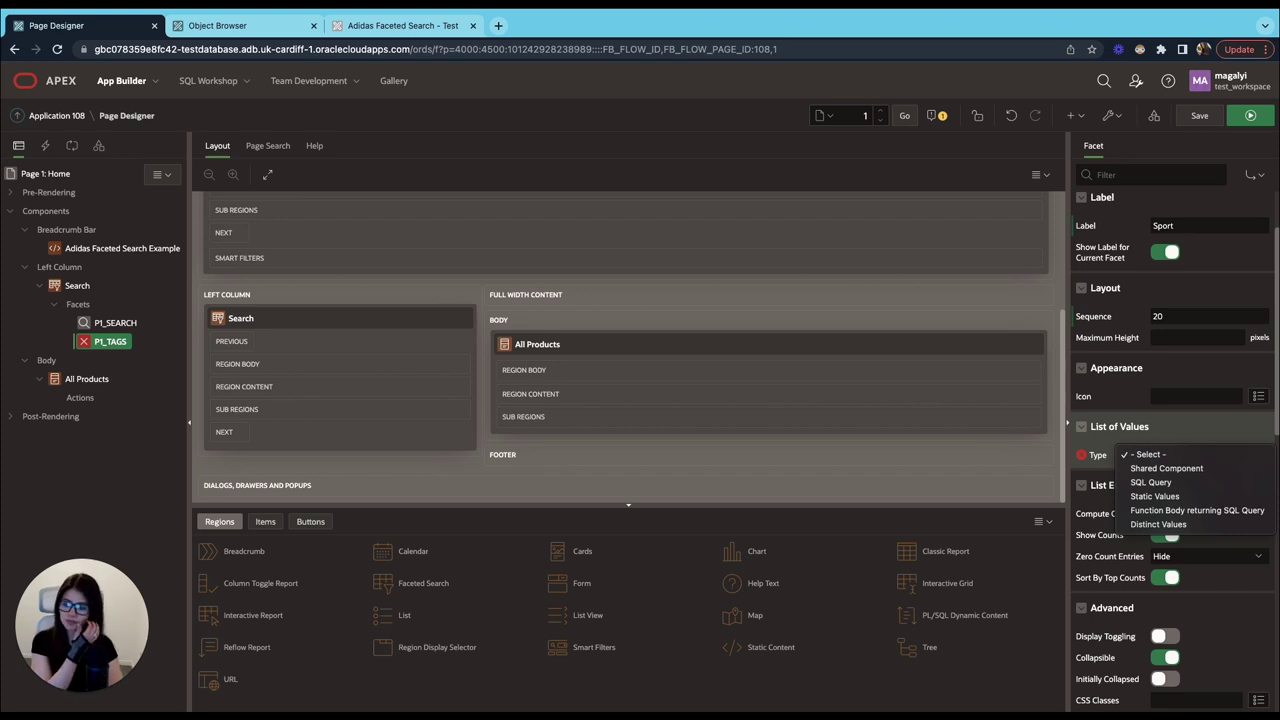
pyautogui.click(240, 38)
pyautogui.click(243, 25)
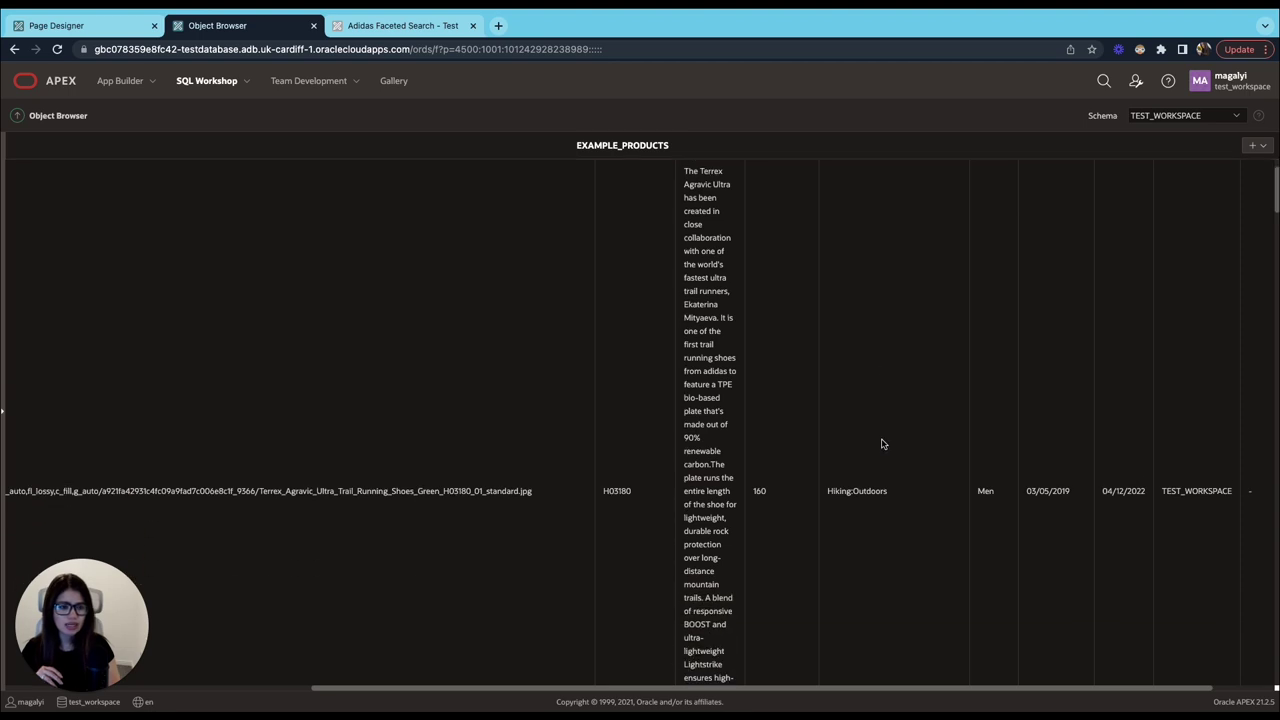
pyautogui.scroll(2, 878, 445)
pyautogui.scroll(-3, 920, 450)
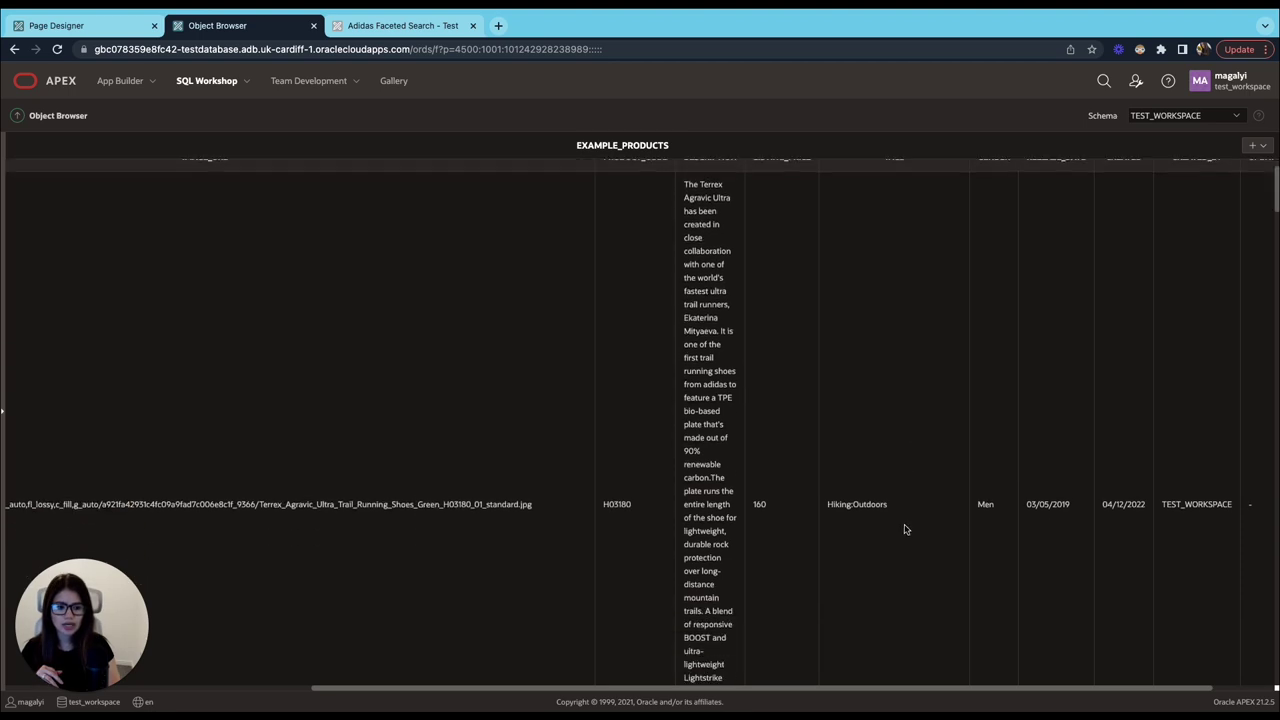
pyautogui.moveTo(888, 475); pyautogui.dragTo(826, 476)
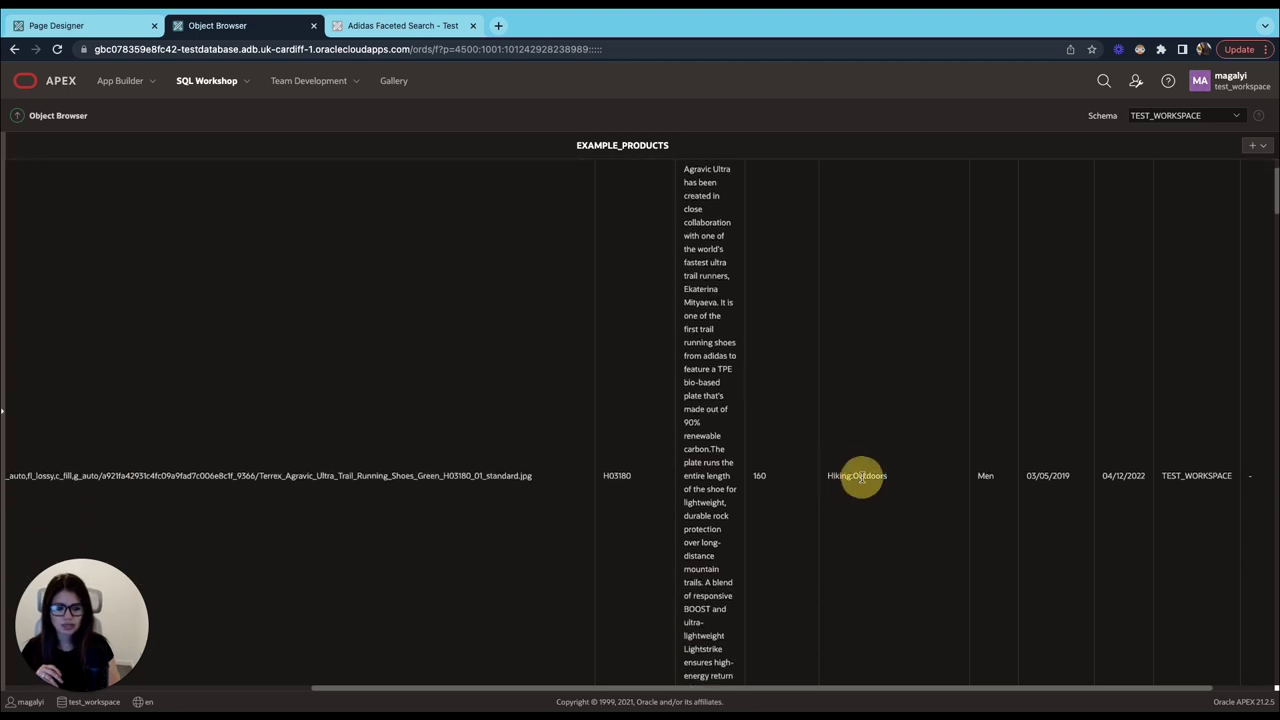
pyautogui.click(850, 475)
pyautogui.click(910, 475)
pyautogui.scroll(-8, 926, 512)
pyautogui.scroll(-8, 926, 512)
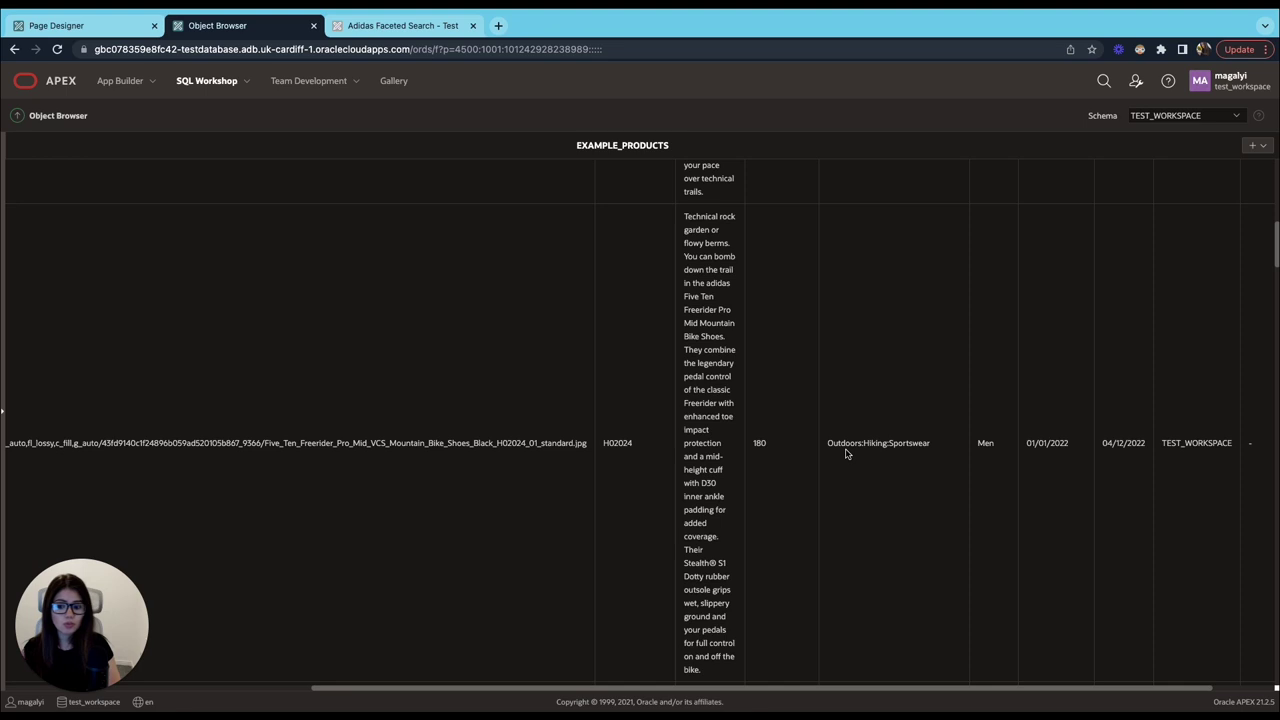
pyautogui.scroll(-8, 920, 492)
# Return to Page Designer and set the List of Values type of the P1_TAGS facet to Distinct Values.
pyautogui.click(48, 28)
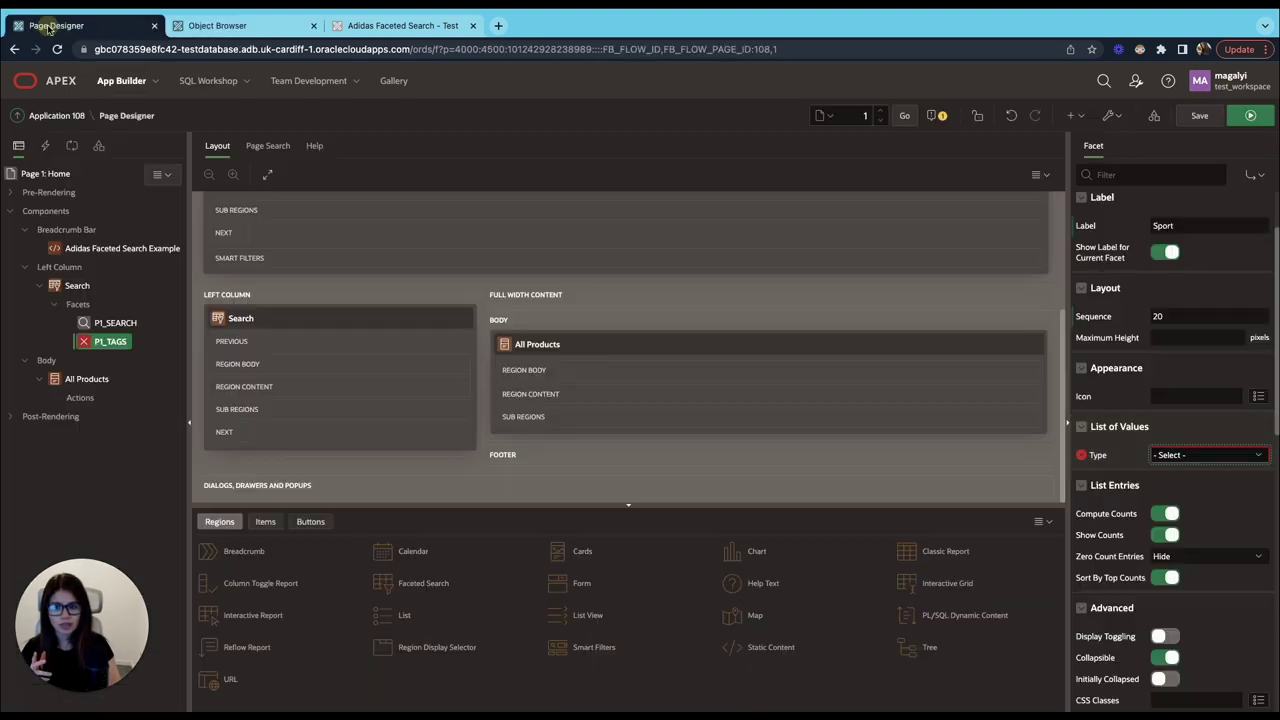
pyautogui.click(1190, 458)
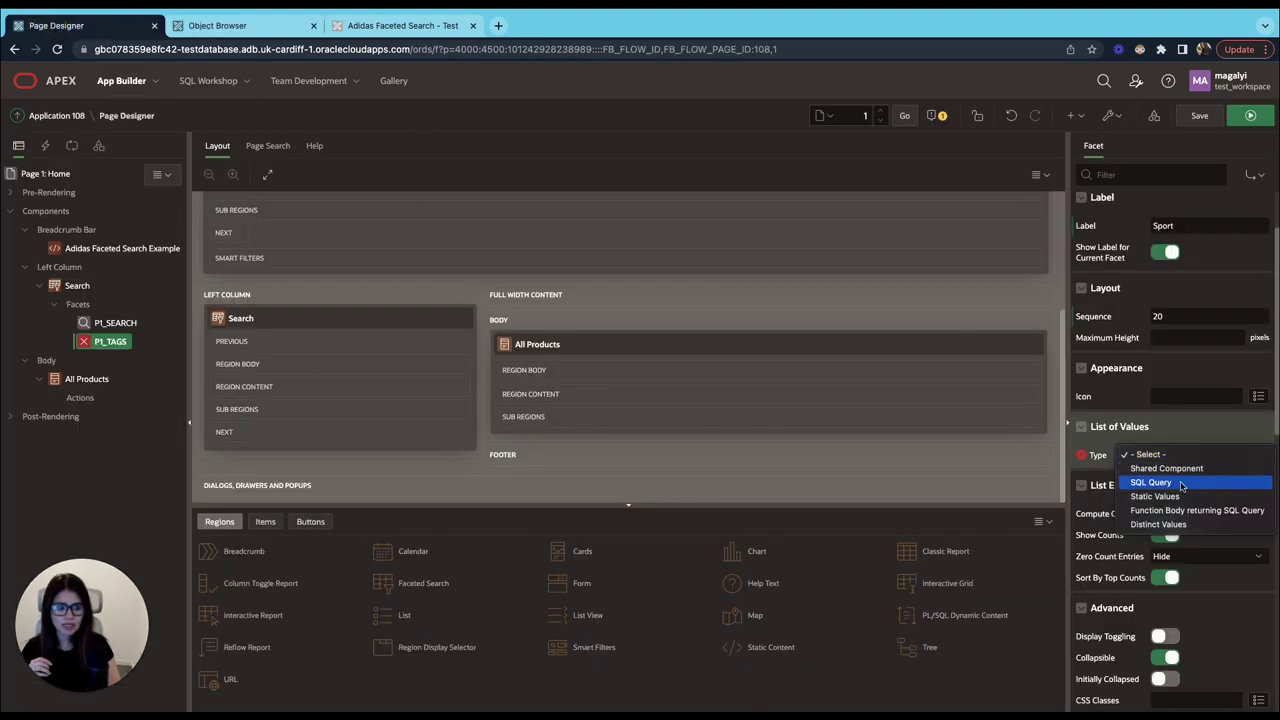
pyautogui.click(1178, 524)
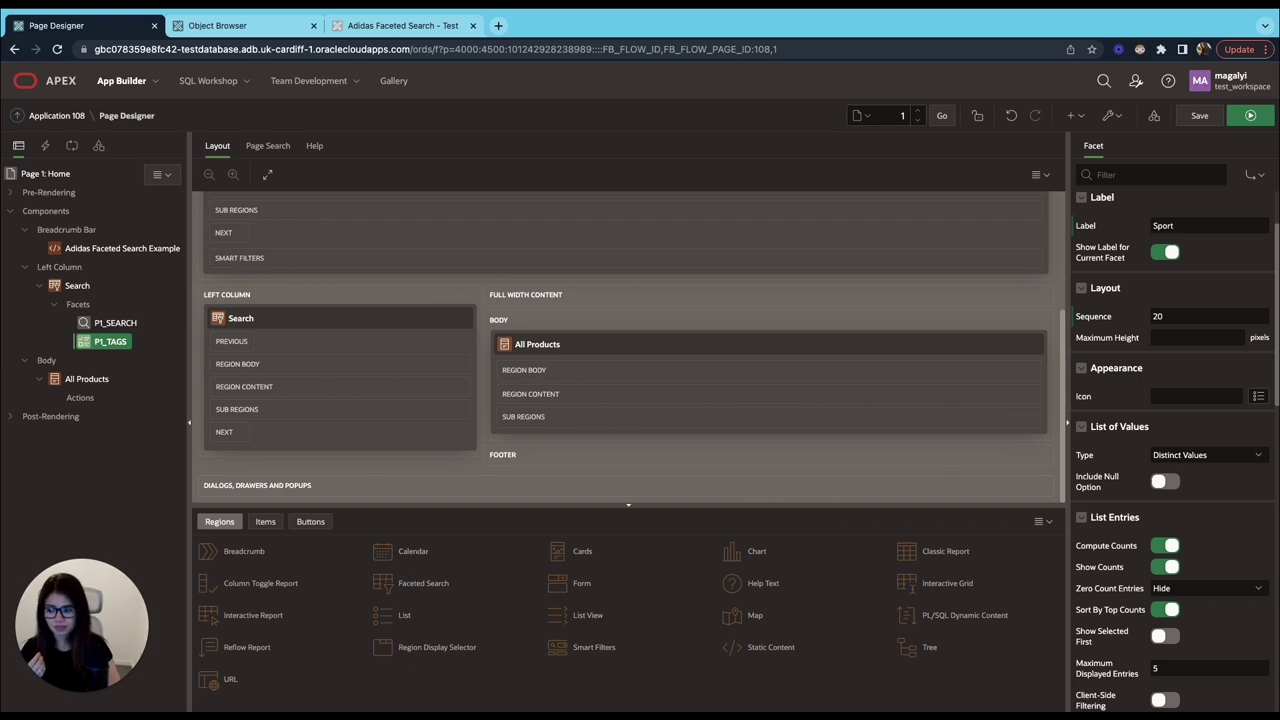
# Review the list entry options of the P1_TAGS facet, including Zero Count Entries, and its source database column.
pyautogui.scroll(-2, 1170, 450)
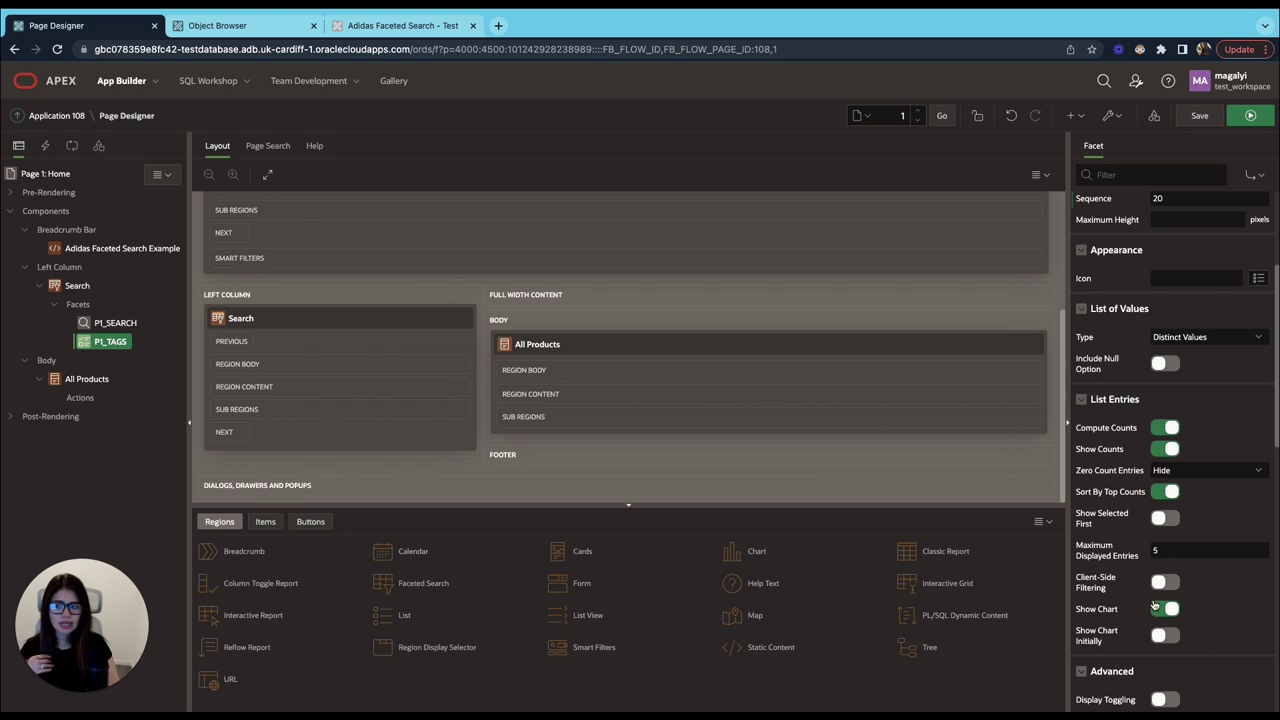
pyautogui.click(1172, 474)
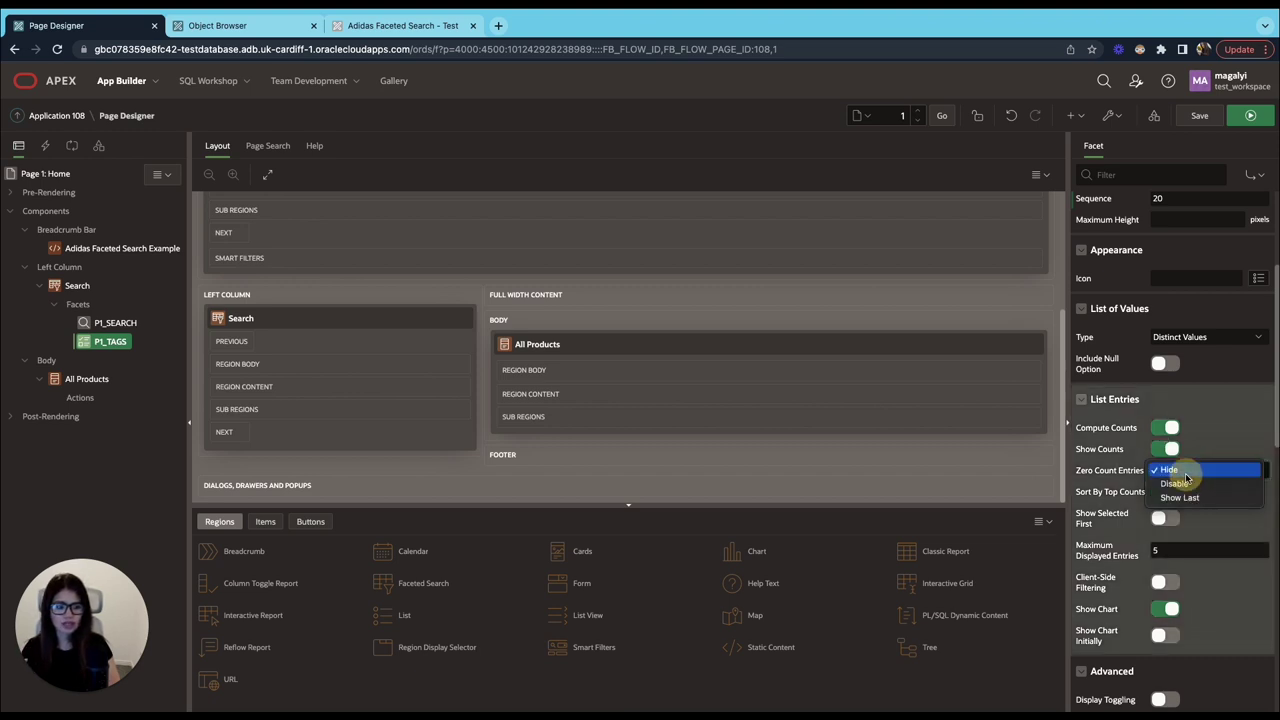
pyautogui.click(1218, 517)
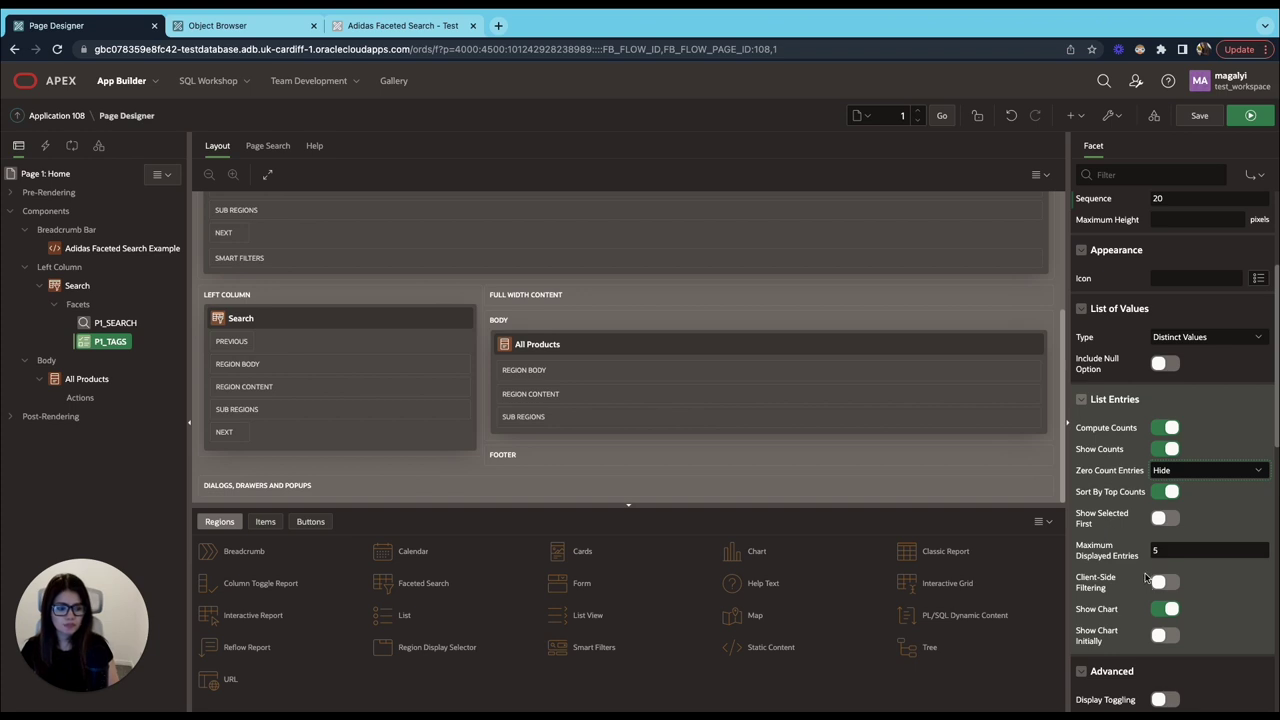
pyautogui.scroll(-2, 1157, 581)
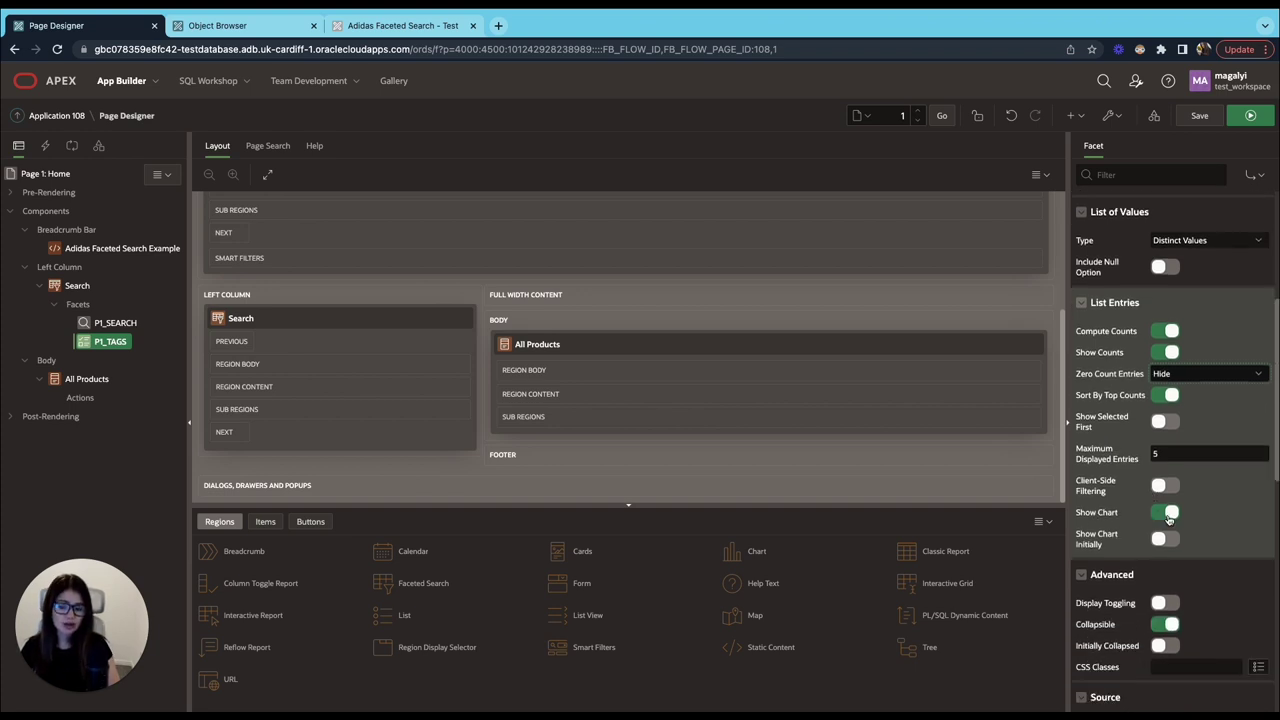
pyautogui.scroll(-2, 1168, 518)
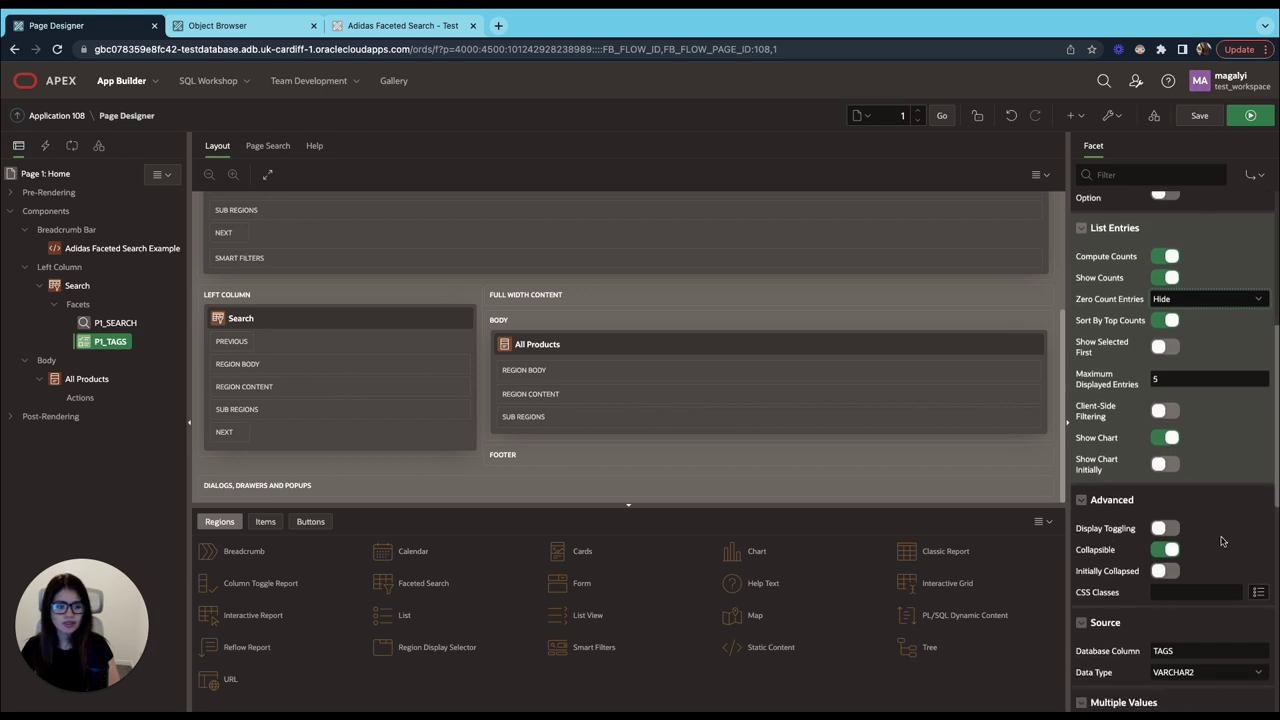
pyautogui.scroll(-6, 1221, 541)
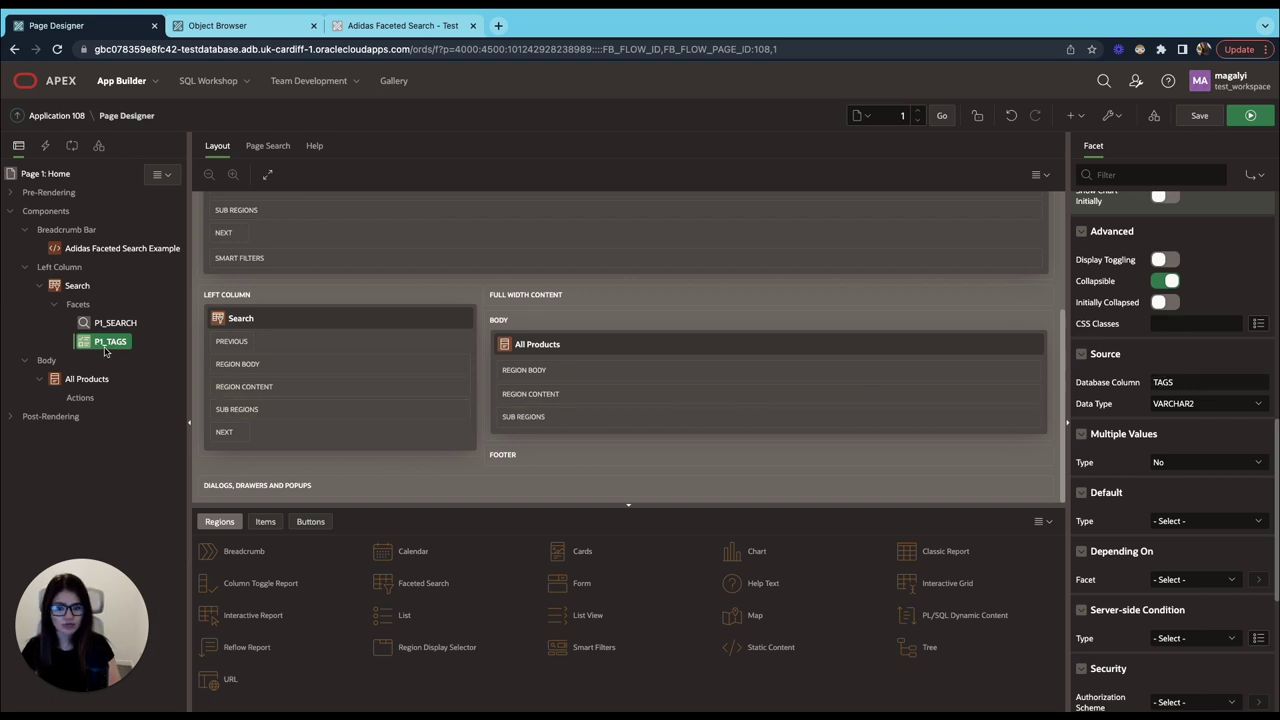
pyautogui.click(1184, 383)
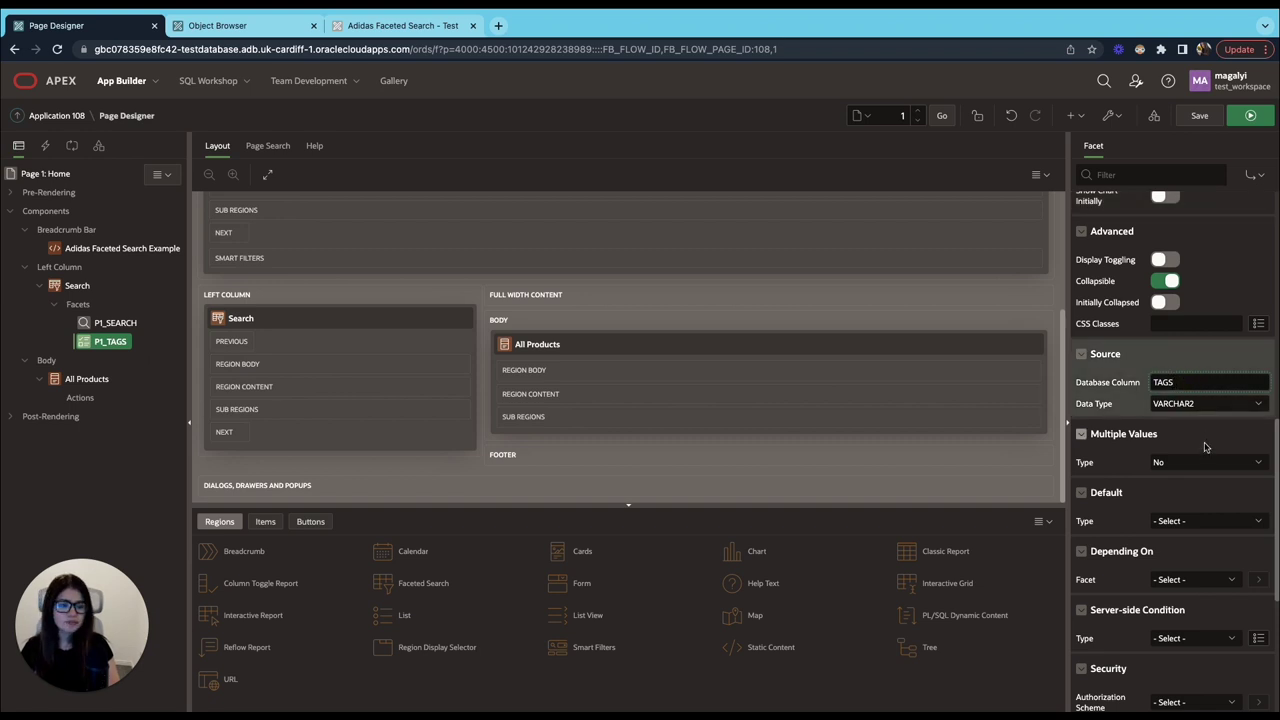
# Set the Multiple Values type of the P1_TAGS facet to Delimited List with a colon as separator.
pyautogui.scroll(-2, 1196, 408)
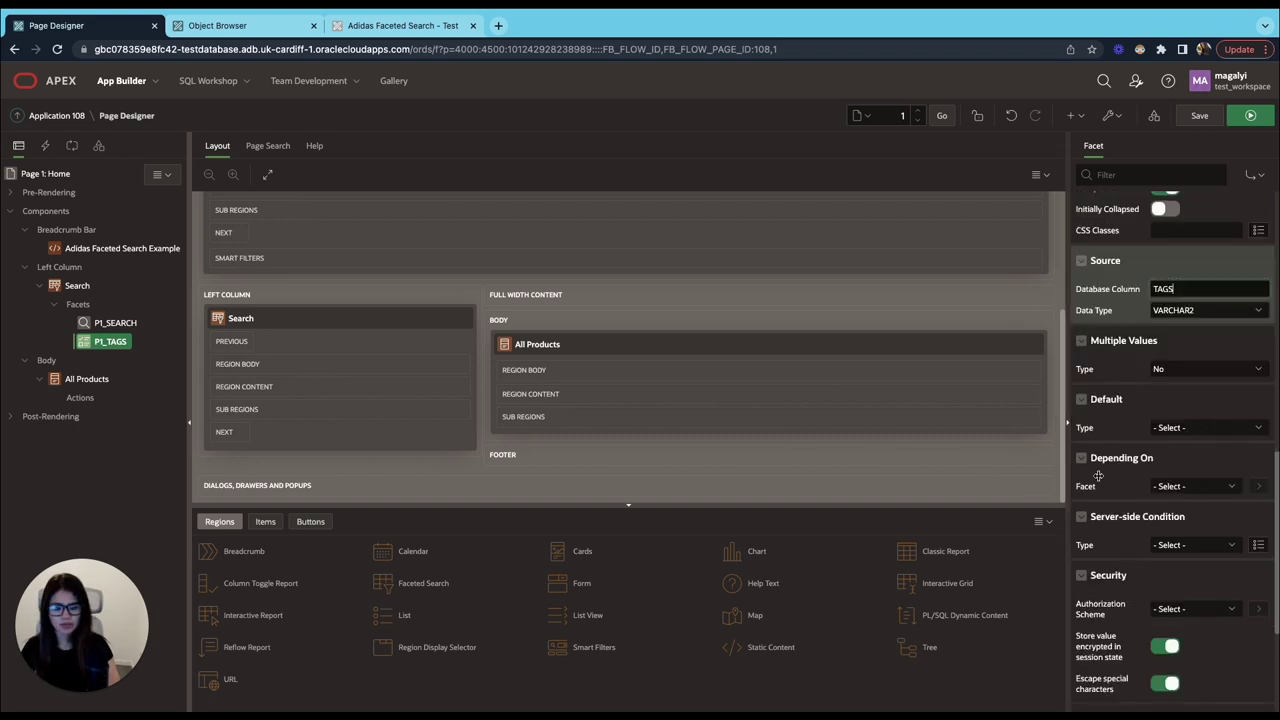
pyautogui.scroll(-2, 1098, 476)
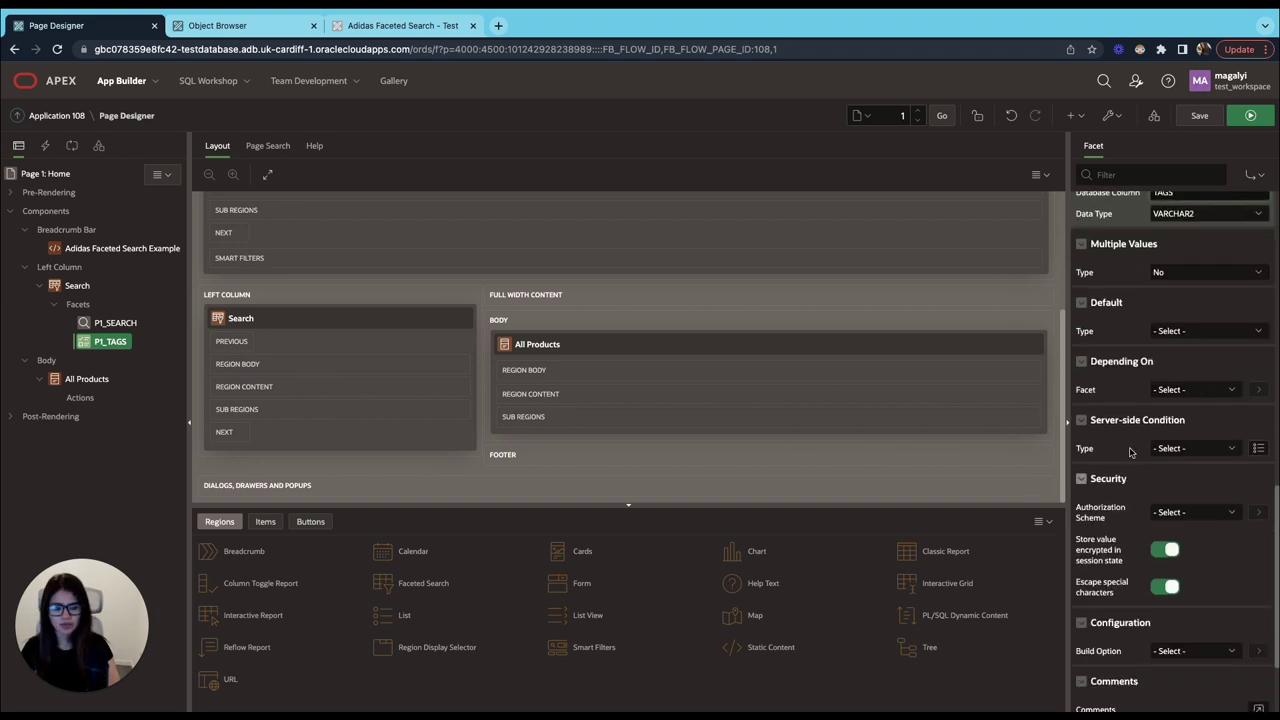
pyautogui.click(1182, 278)
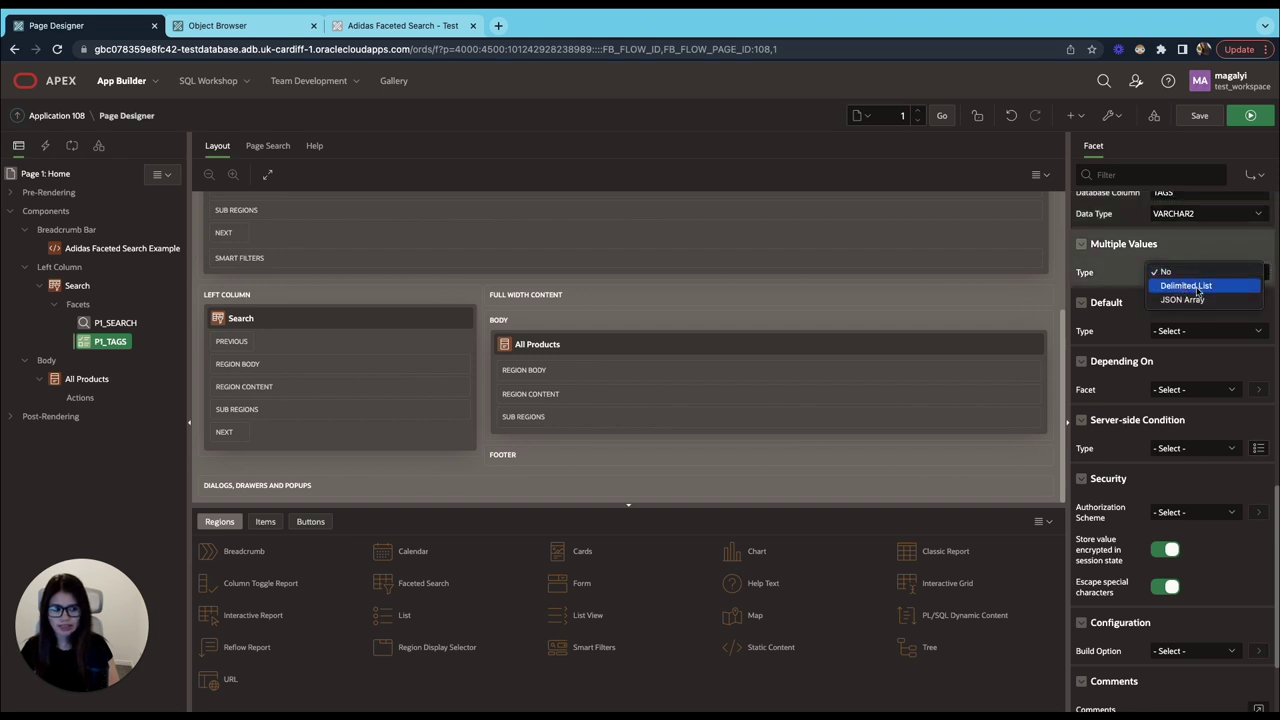
pyautogui.click(1200, 290)
pyautogui.click(1170, 293)
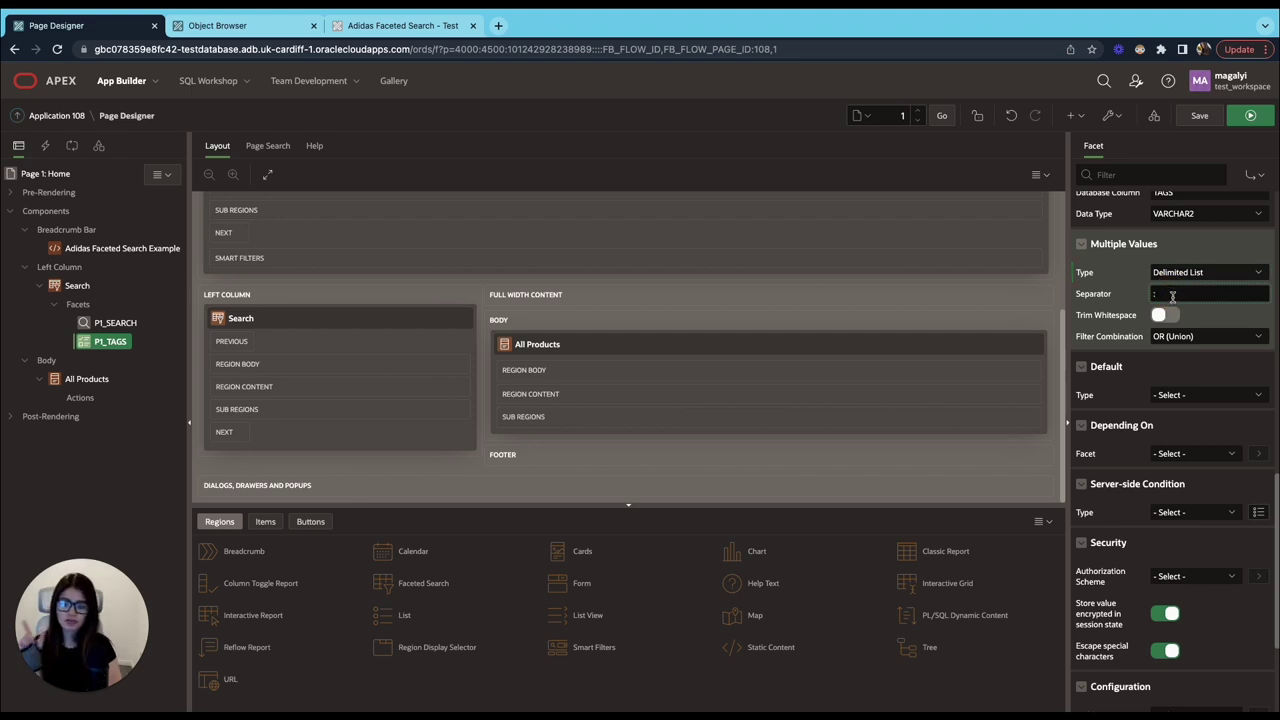
# Review the Multiple Values options of the P1_TAGS facet, keep Filter Combination at OR (Union), and run the page.
pyautogui.click(1157, 294)
pyautogui.click(1180, 293)
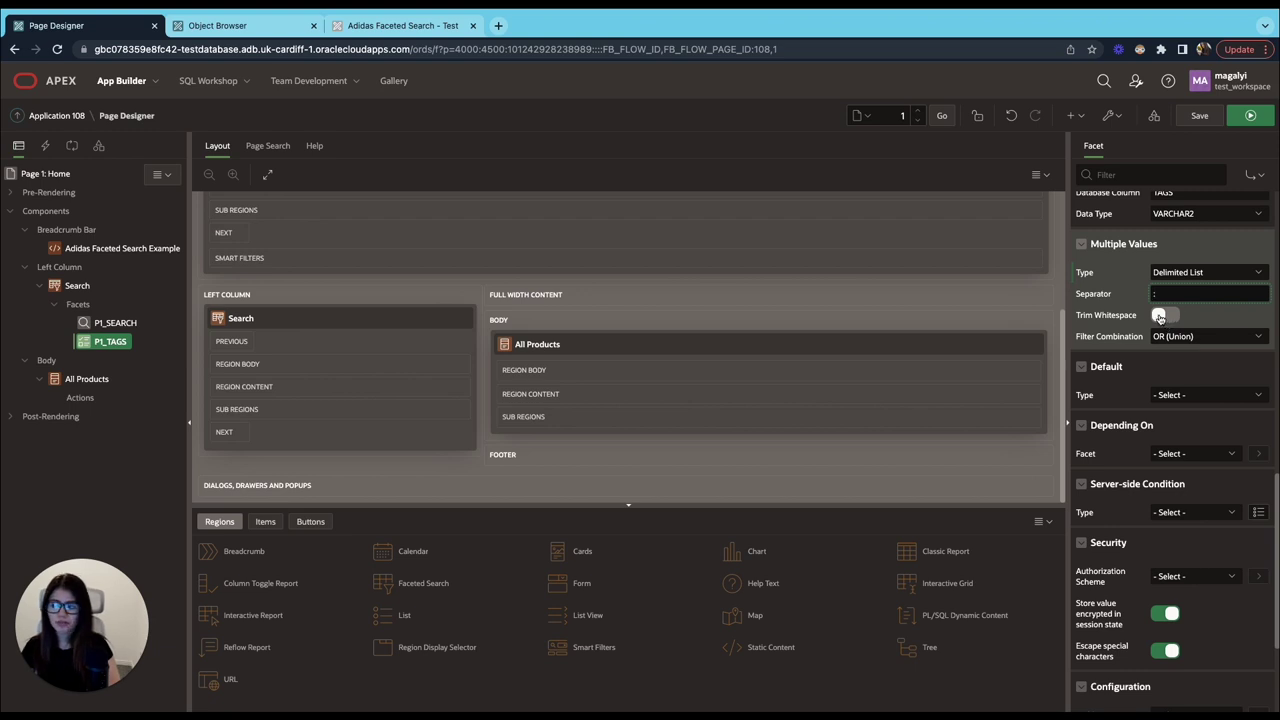
pyautogui.click(1180, 337)
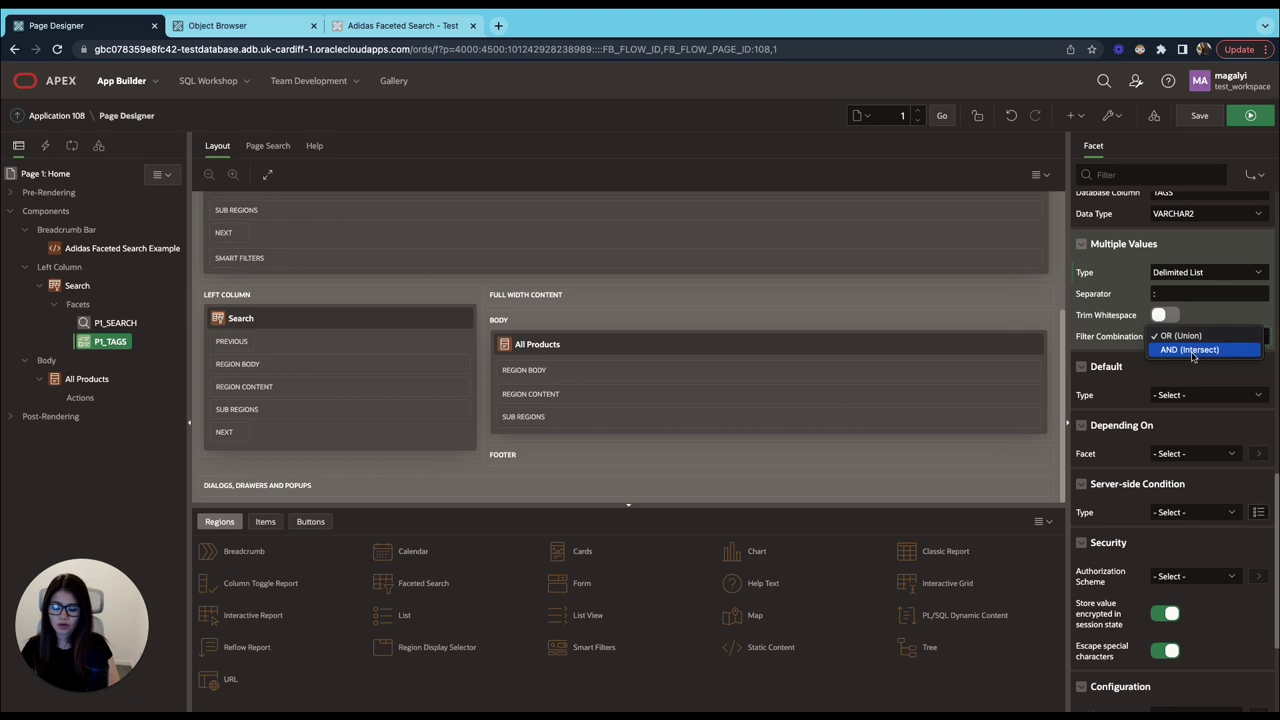
pyautogui.click(1190, 316)
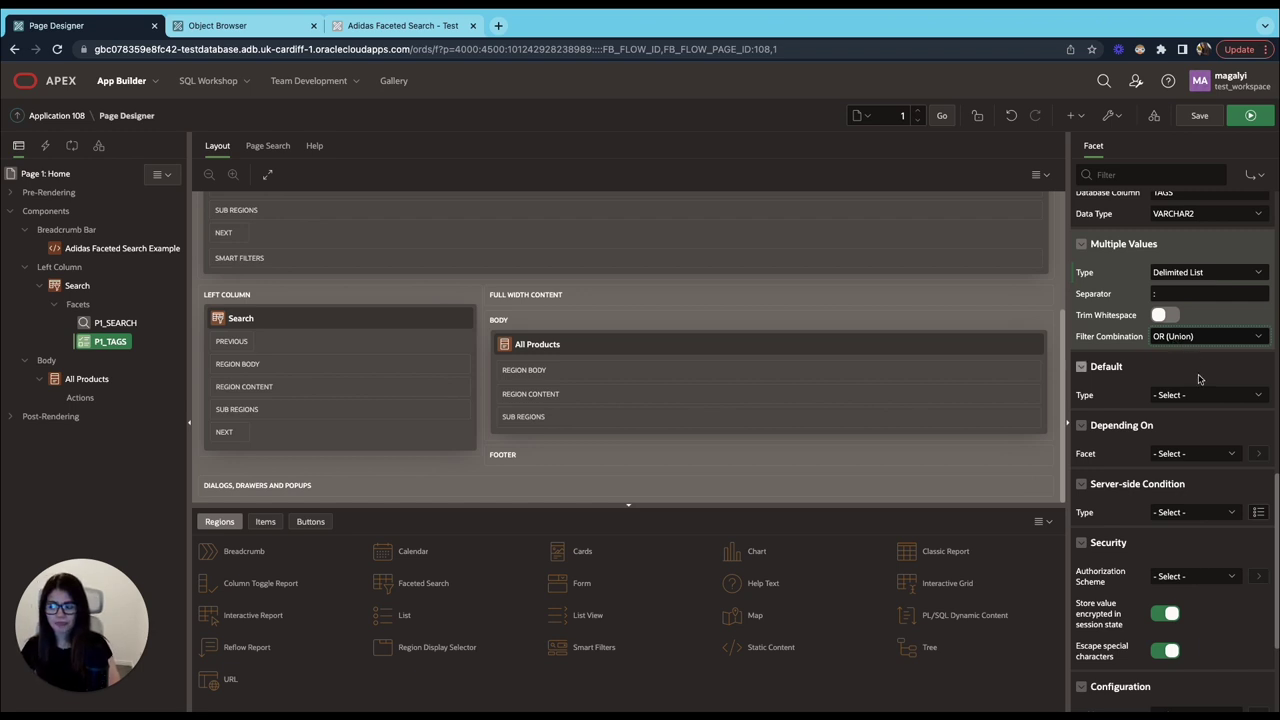
pyautogui.scroll(-4, 1199, 378)
pyautogui.click(1250, 116)
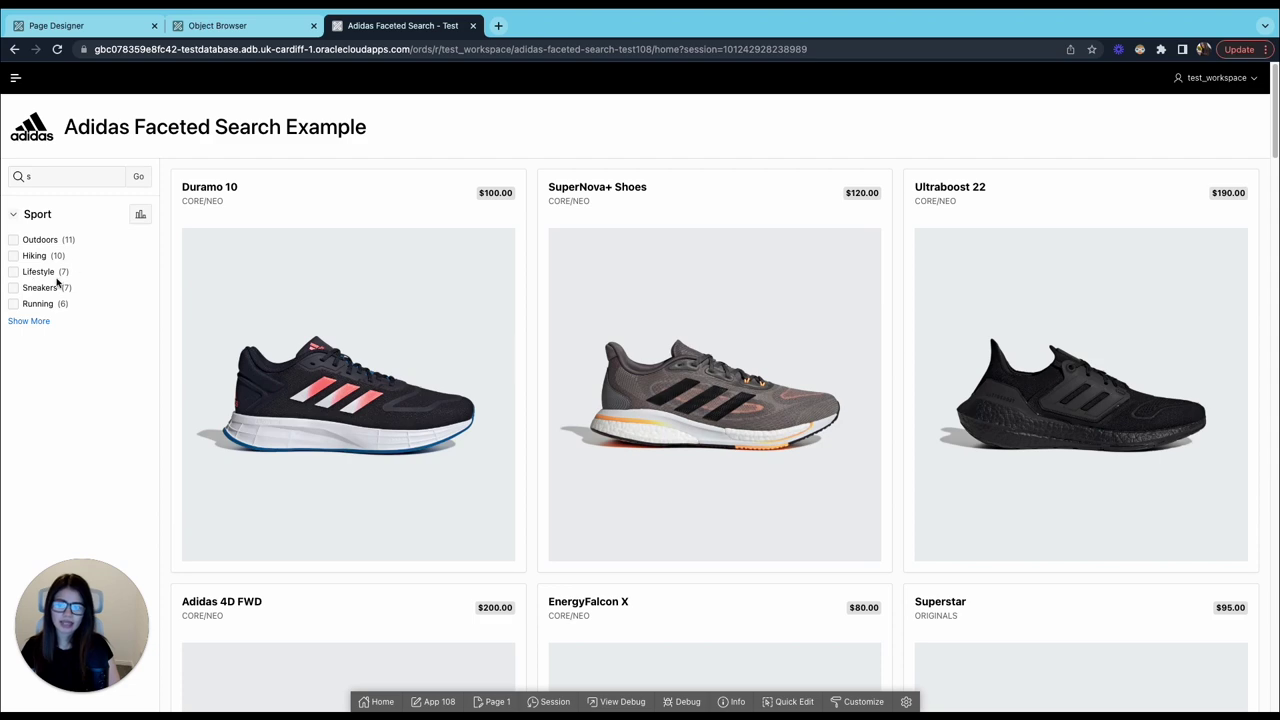
# Examine the colon-separated and single tag values stored in the EXAMPLE_PRODUCTS rows in Object Browser.
pyautogui.click(217, 25)
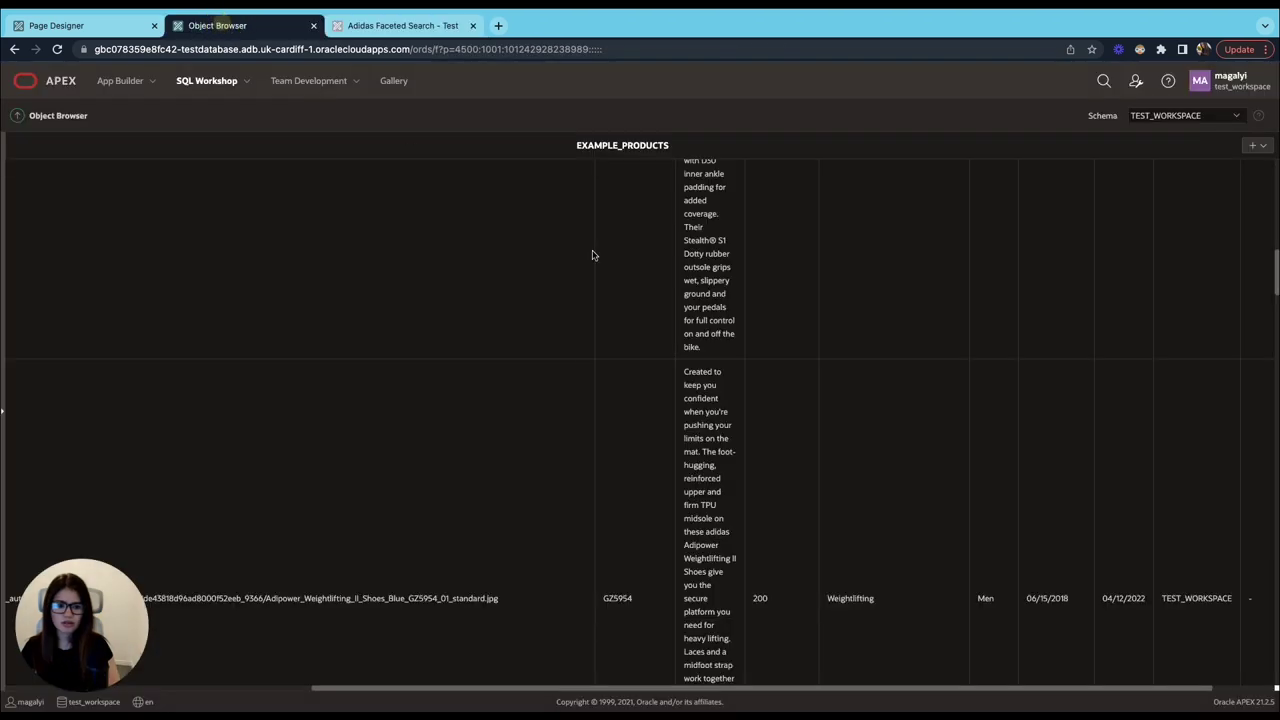
pyautogui.scroll(5, 860, 362)
pyautogui.scroll(-7, 866, 363)
pyautogui.scroll(-4, 902, 474)
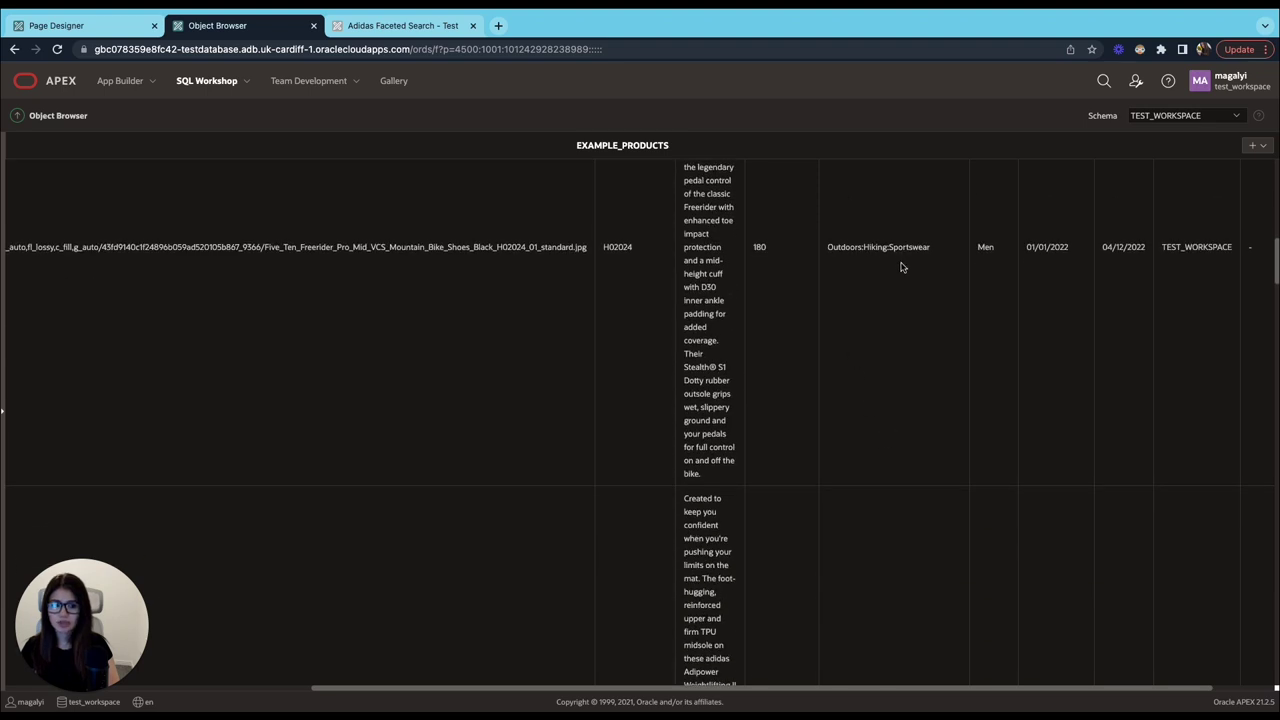
pyautogui.scroll(-4, 900, 425)
pyautogui.scroll(-7, 896, 440)
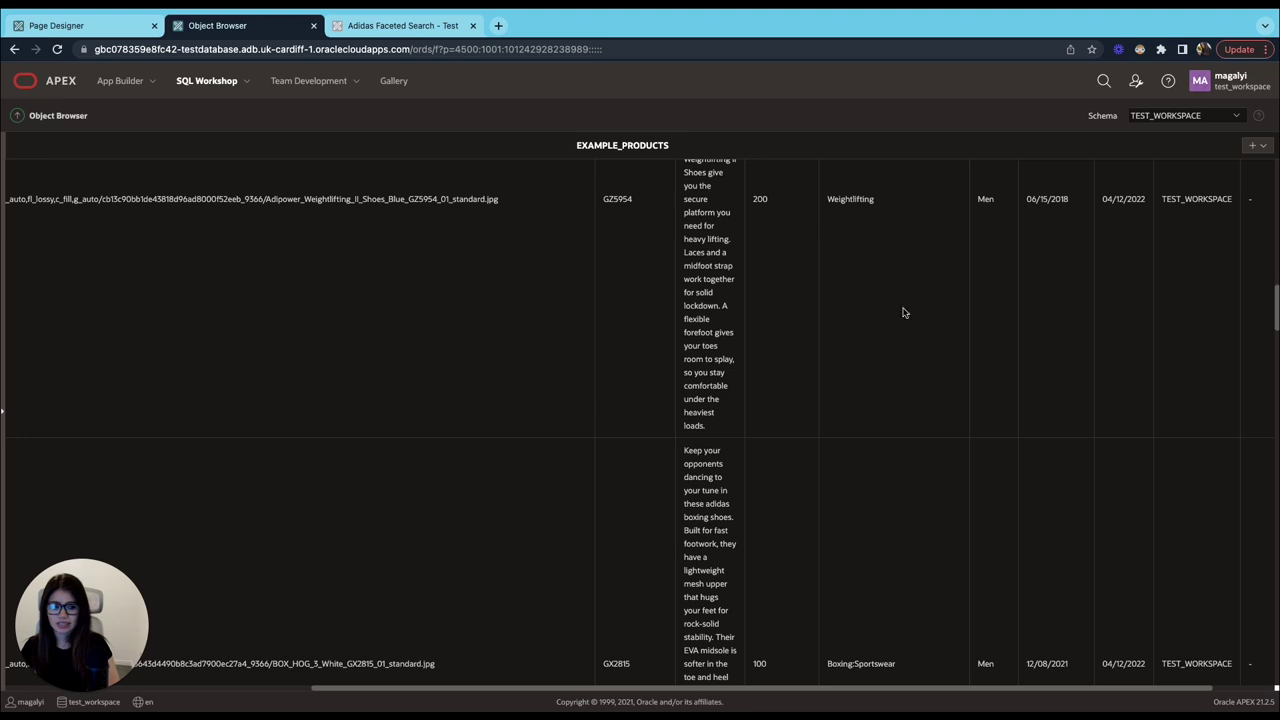
pyautogui.scroll(-6, 870, 400)
# Return to Page Designer and create a new facet named P1_GENDER under the Search region's facets.
pyautogui.click(80, 30)
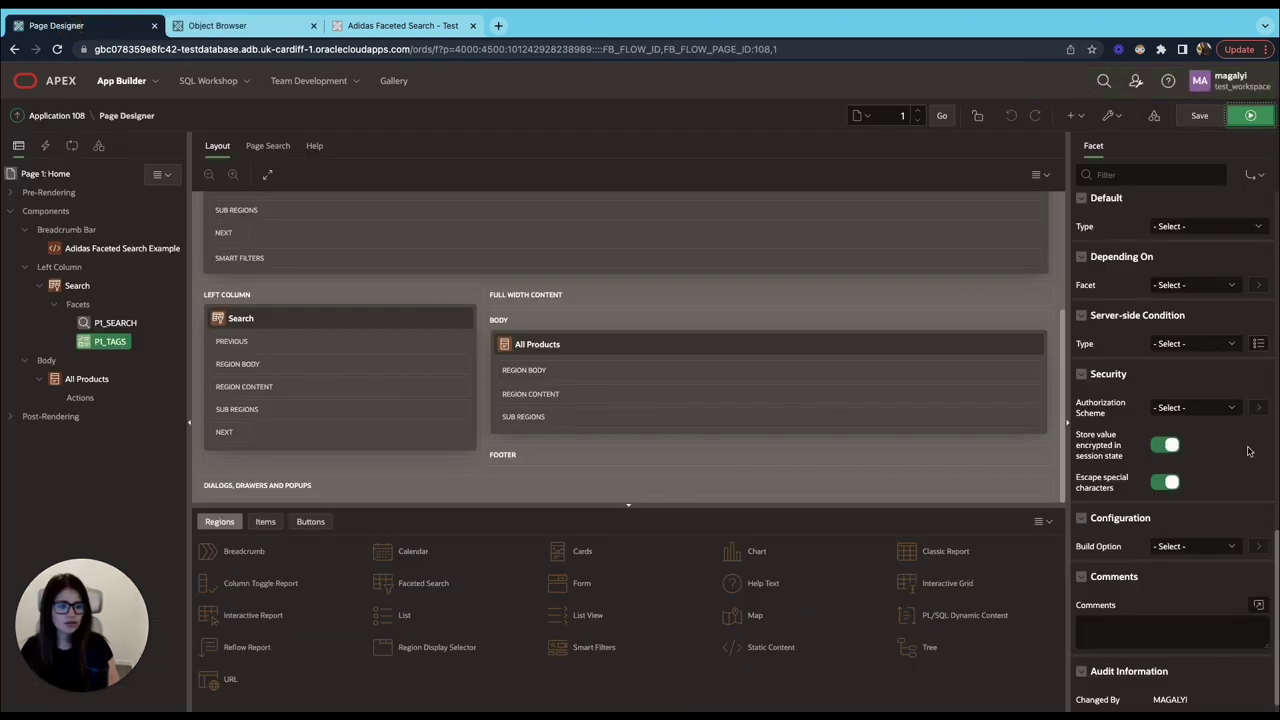
pyautogui.scroll(10, 1248, 451)
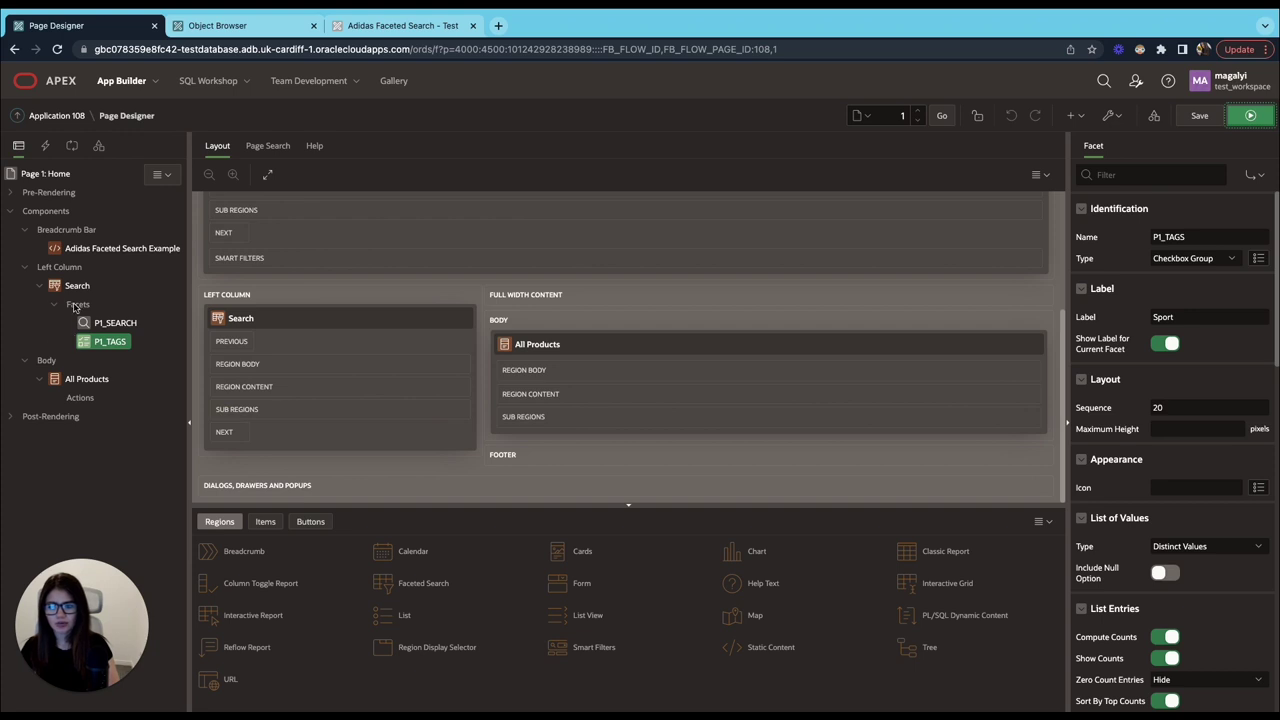
pyautogui.click(73, 306)
pyautogui.rightClick(74, 306)
pyautogui.click(89, 322)
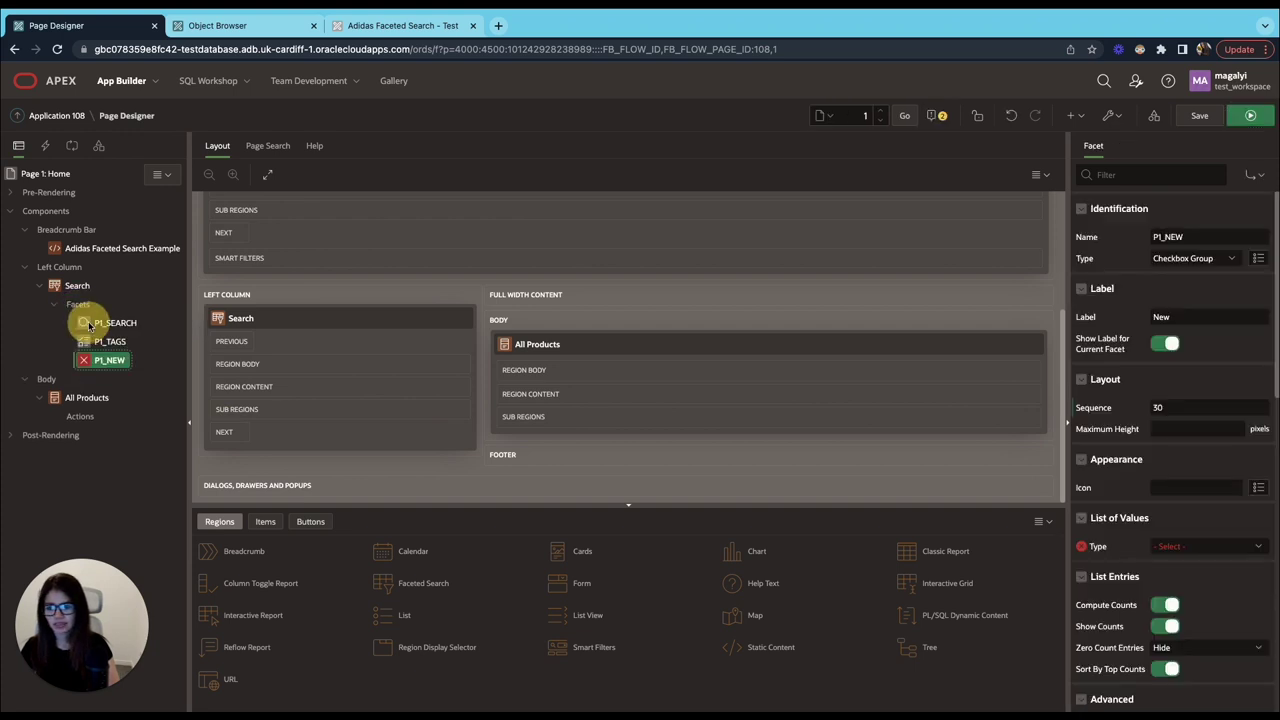
pyautogui.click(1207, 237)
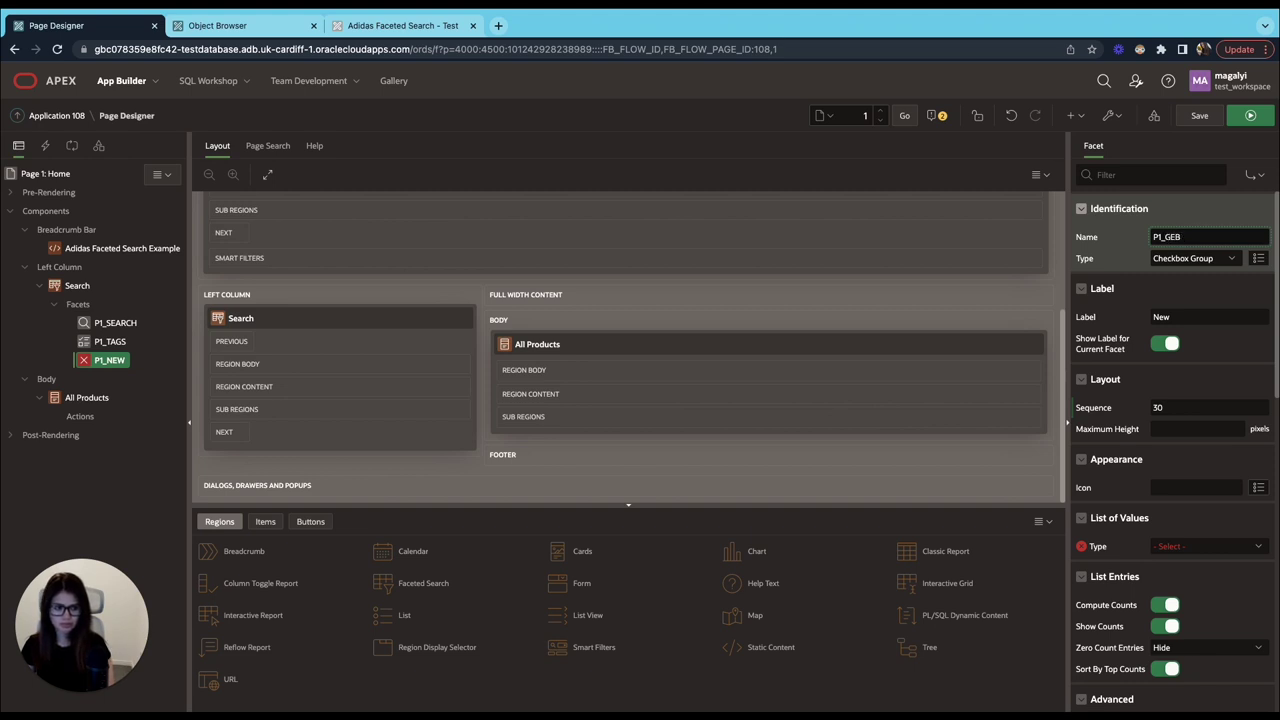
pyautogui.write('GENDER')
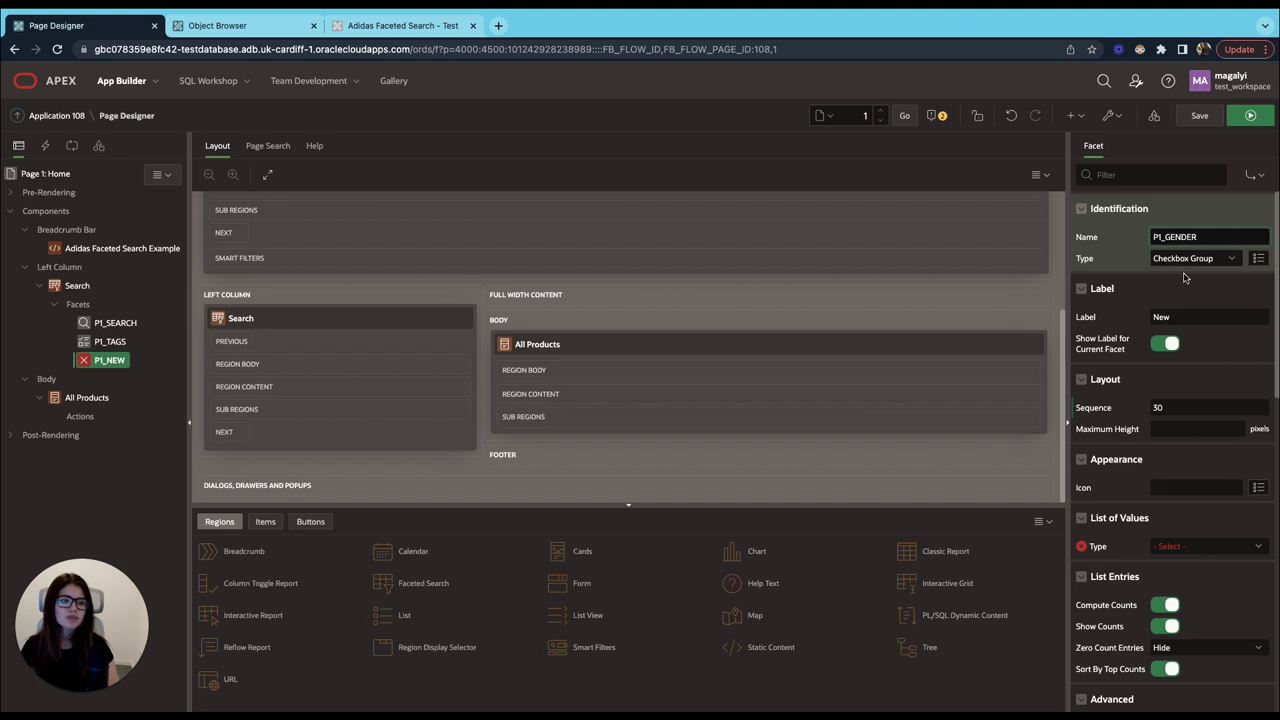
pyautogui.press('Return')
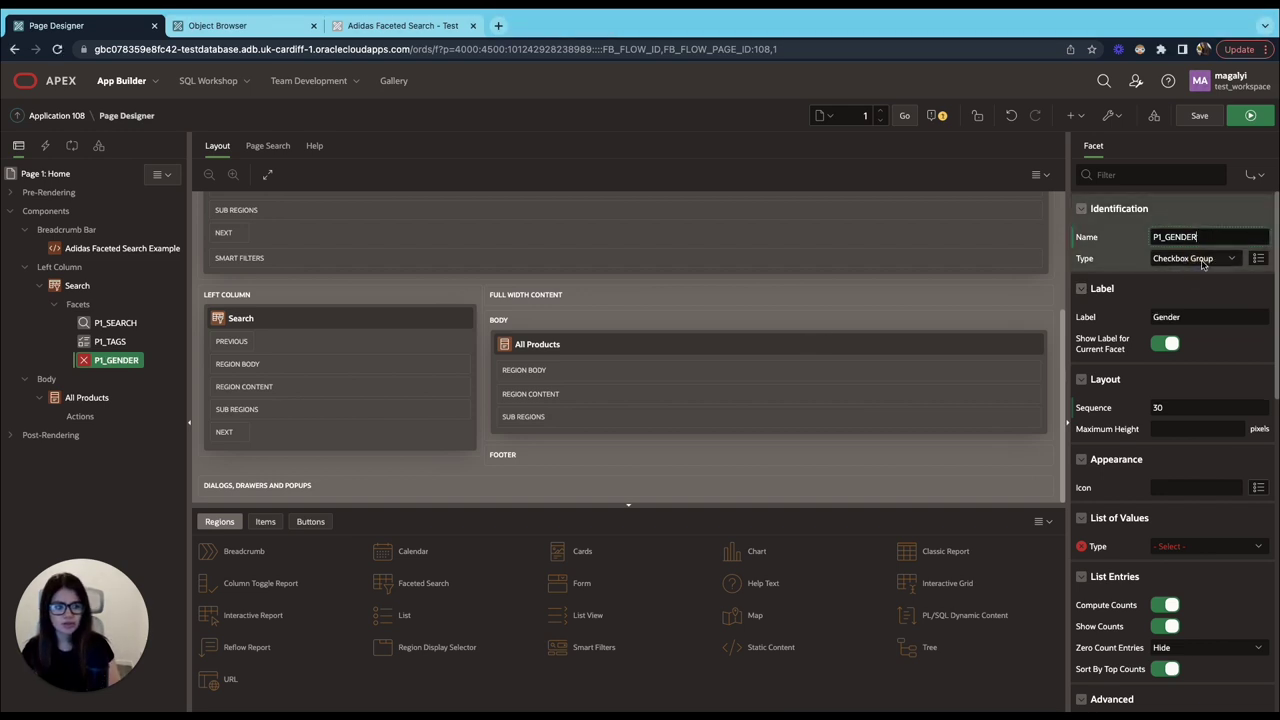
# Set the type of the P1_GENDER facet to Radio Group and review its settings.
pyautogui.click(1205, 262)
pyautogui.click(1205, 287)
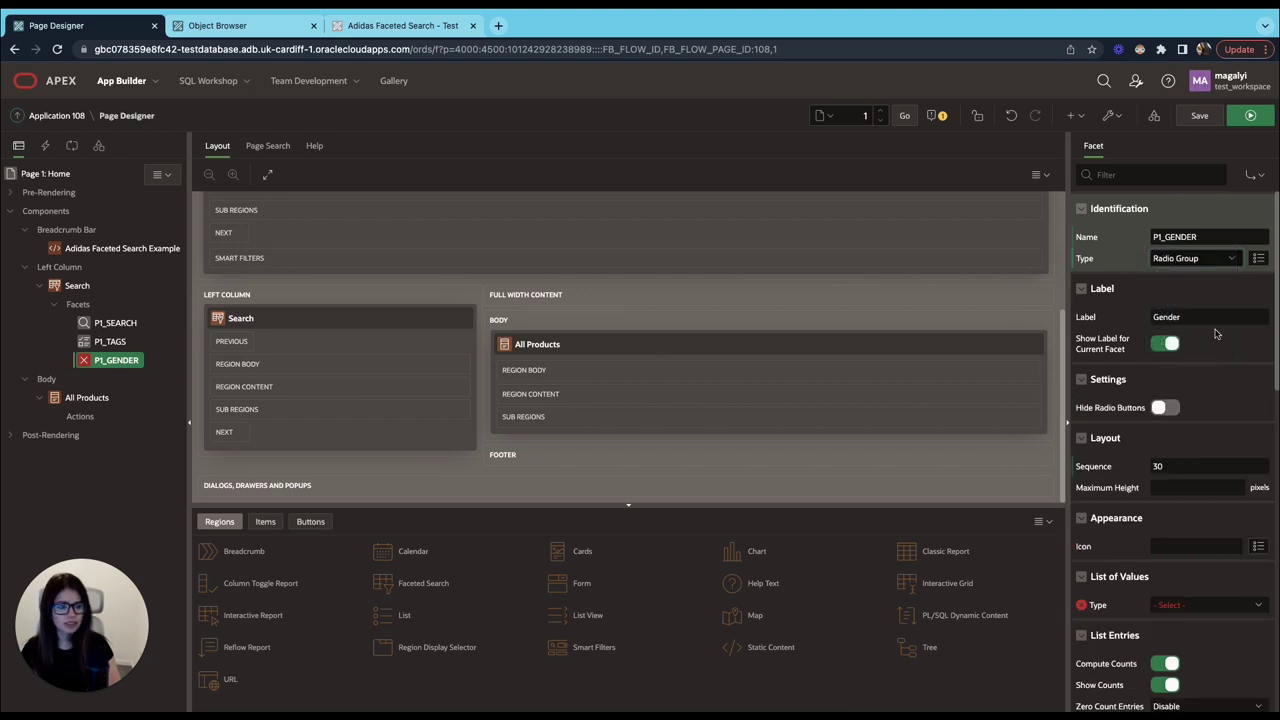
pyautogui.scroll(-2, 1082, 378)
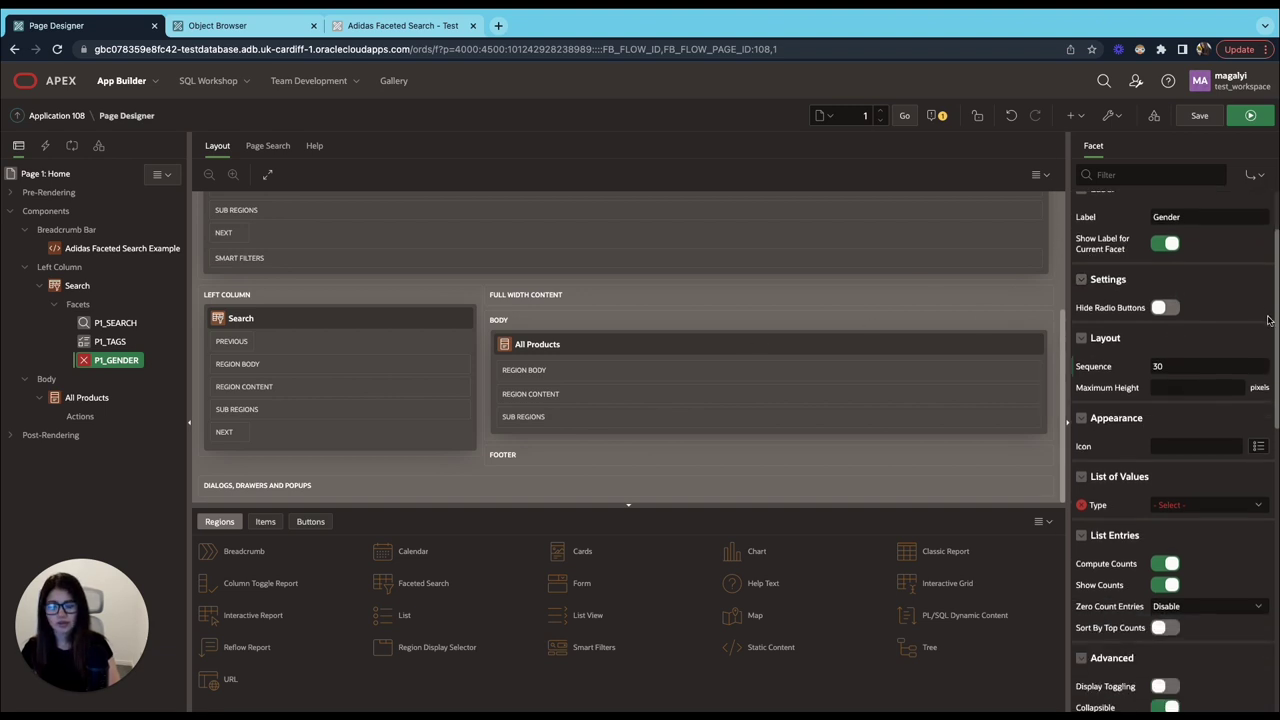
pyautogui.scroll(-3, 1210, 310)
pyautogui.scroll(2, 1150, 300)
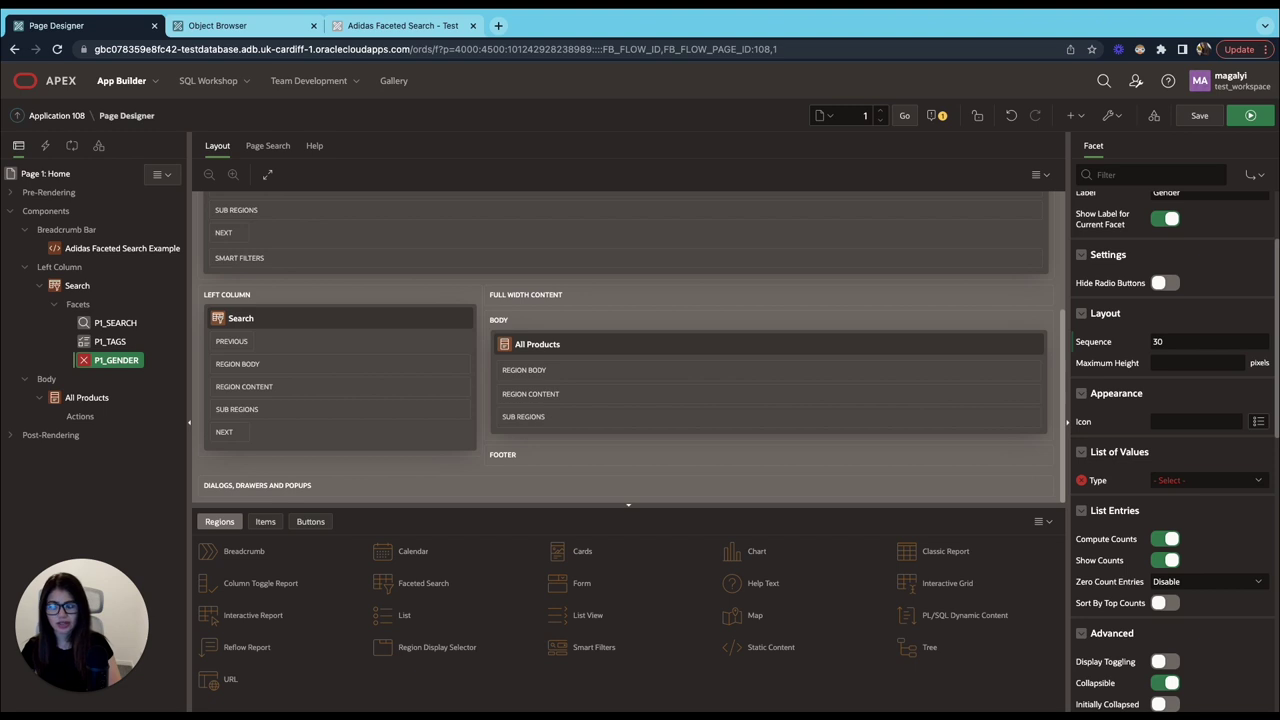
pyautogui.scroll(-1, 1170, 458)
# Set the List of Values of P1_GENDER to the GENDER shared component, review that list's static values, and return to page 1.
pyautogui.click(1170, 458)
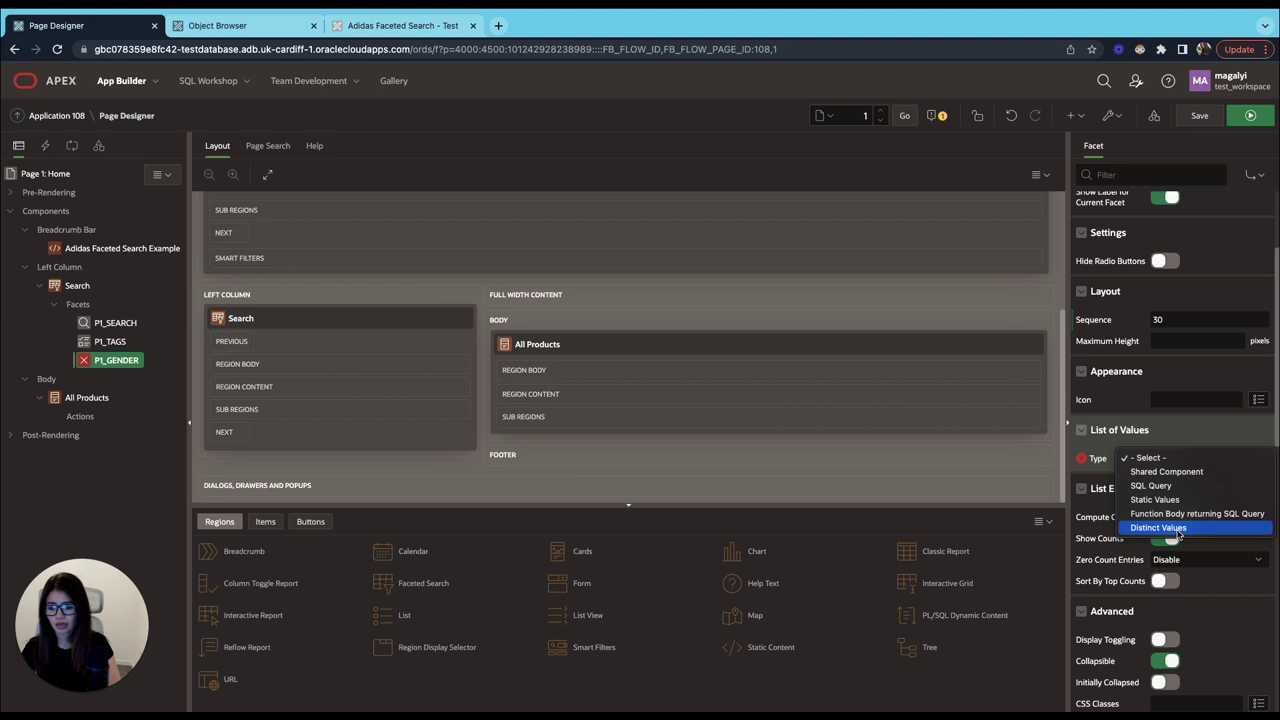
pyautogui.click(1160, 472)
pyautogui.click(1178, 481)
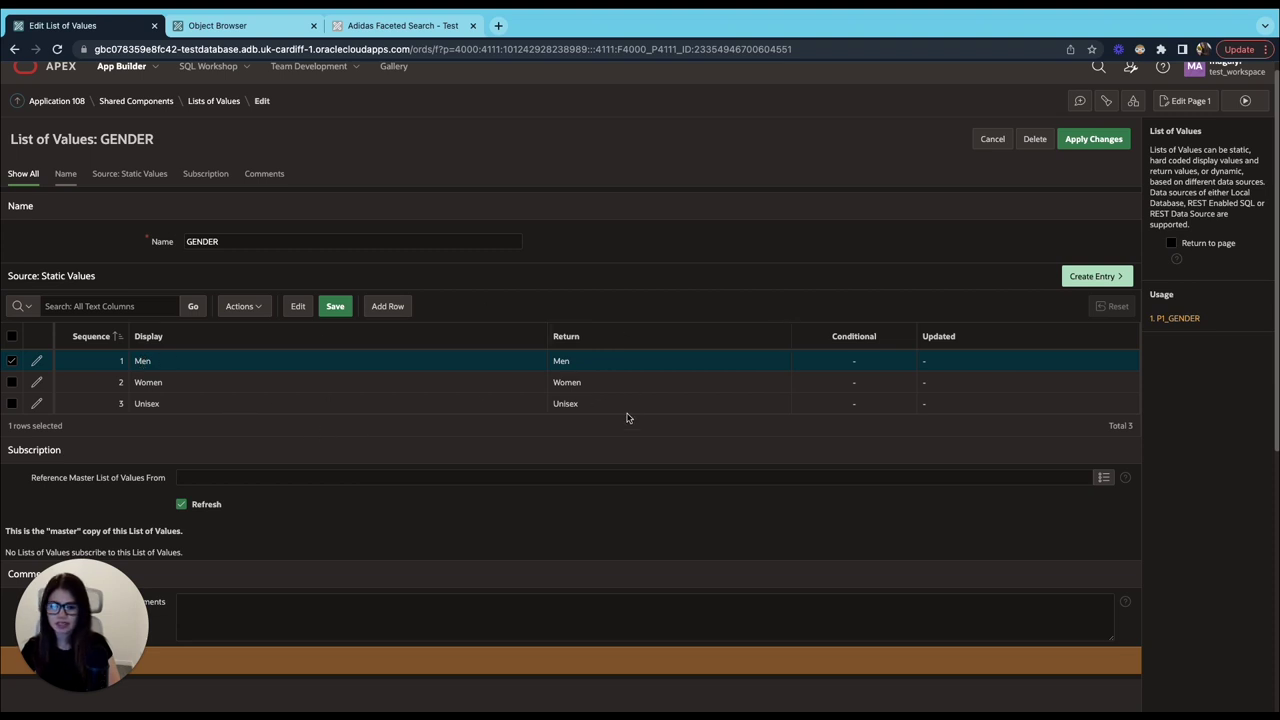
pyautogui.scroll(-1, 600, 449)
pyautogui.scroll(2, 688, 434)
pyautogui.click(1190, 115)
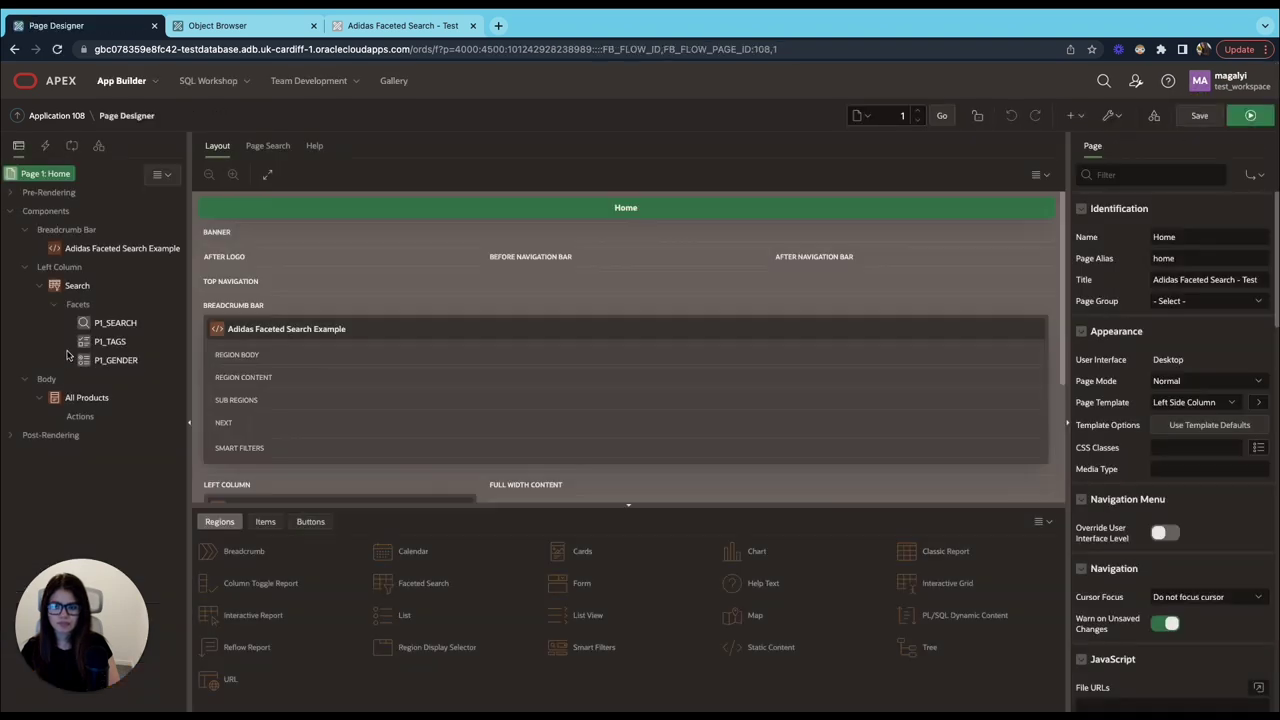
# Turn off Show Chart in the list entries of the P1_GENDER facet.
pyautogui.click(115, 360)
pyautogui.scroll(-3, 1165, 403)
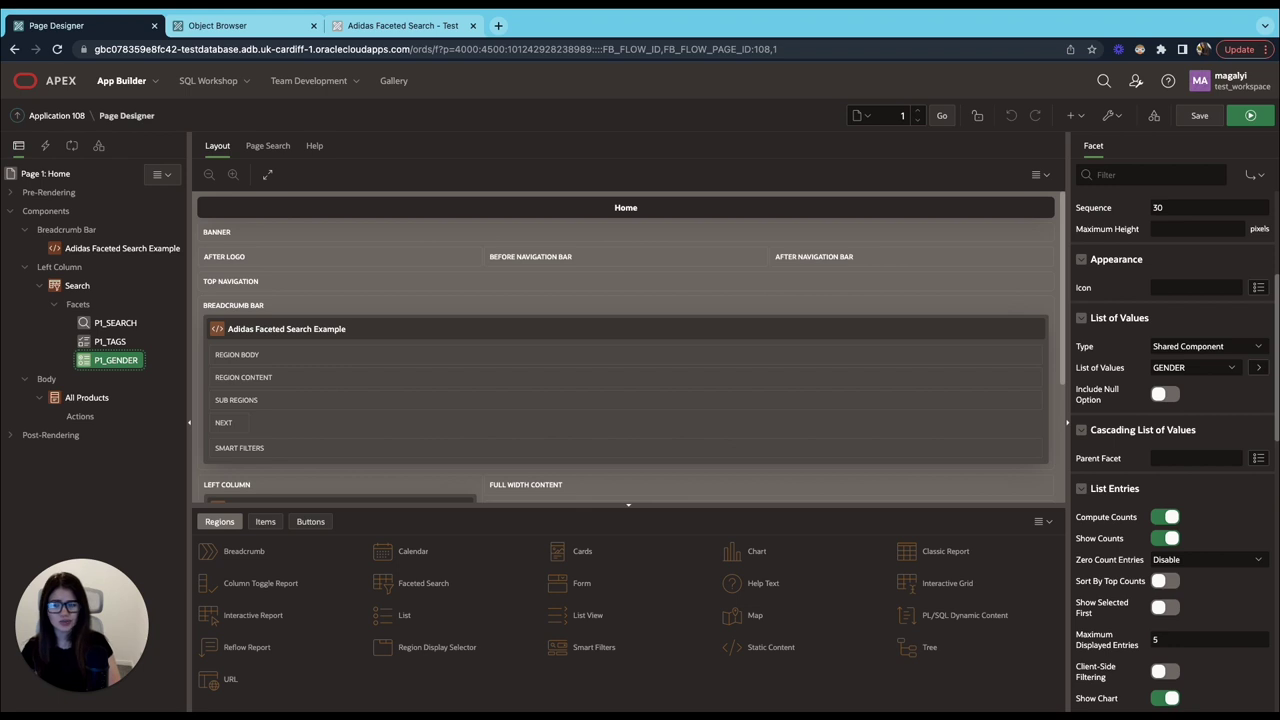
pyautogui.scroll(-1, 1150, 492)
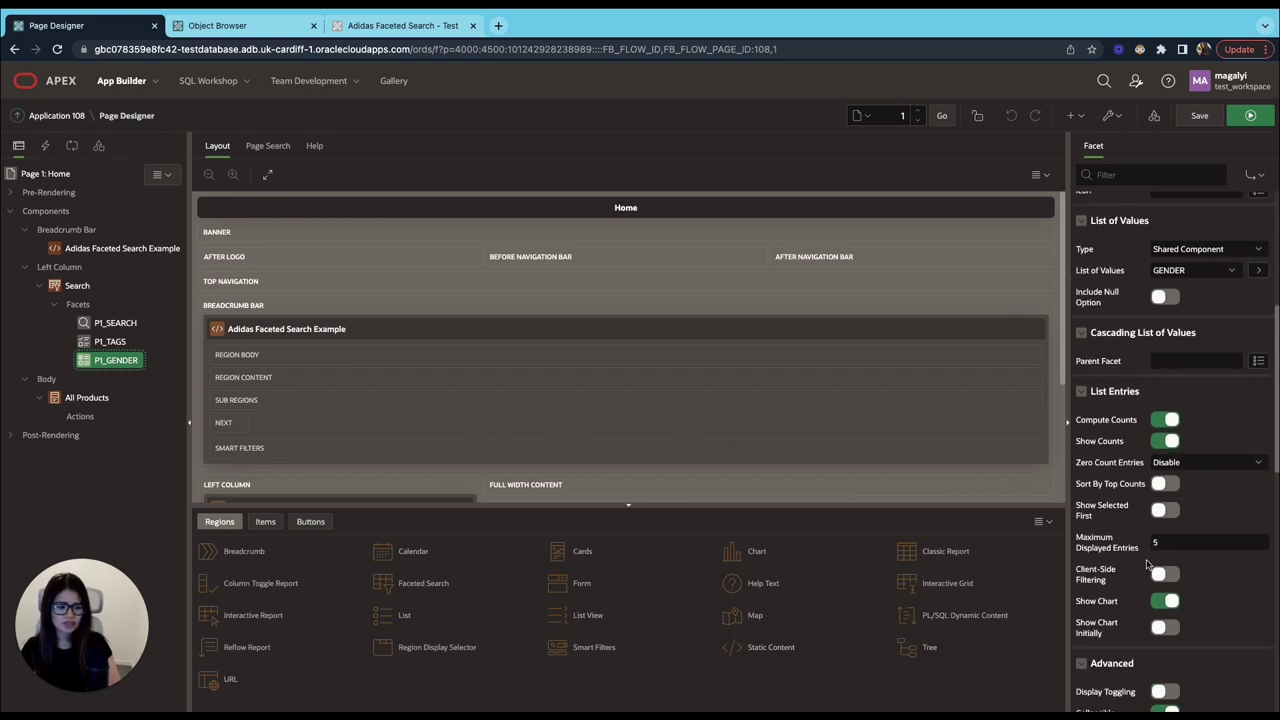
pyautogui.scroll(-1, 1185, 554)
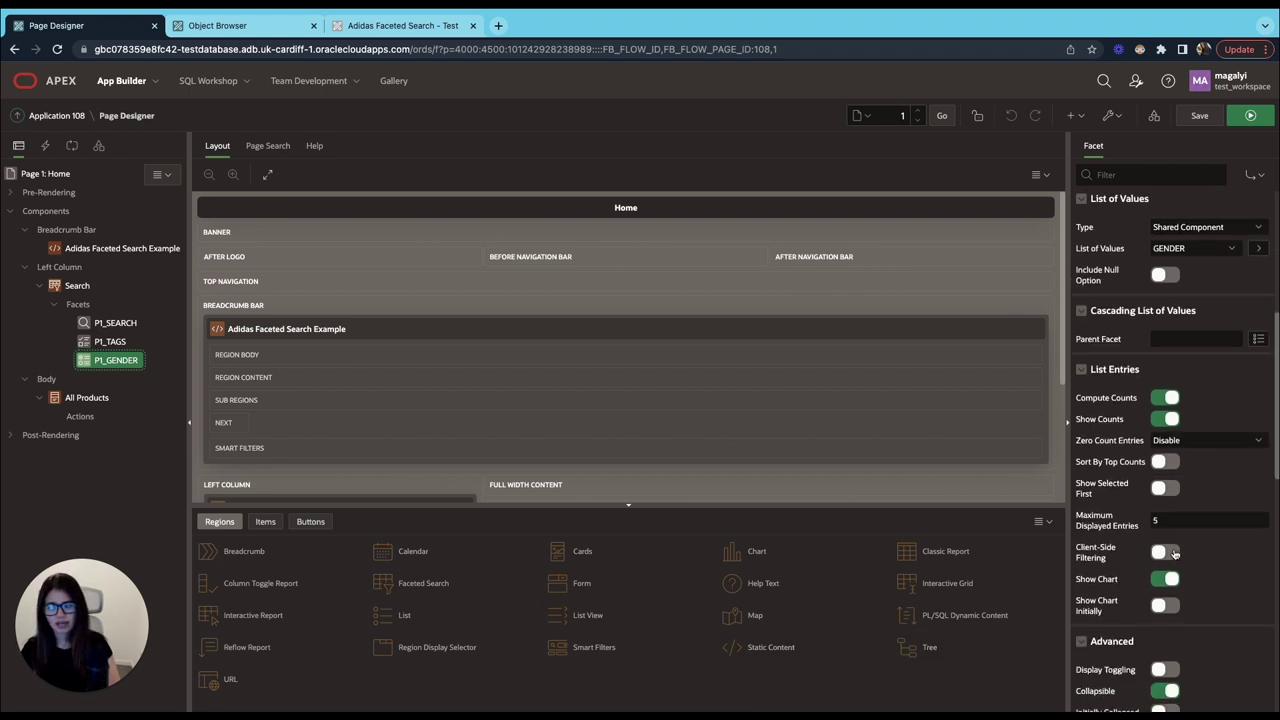
pyautogui.click(1166, 580)
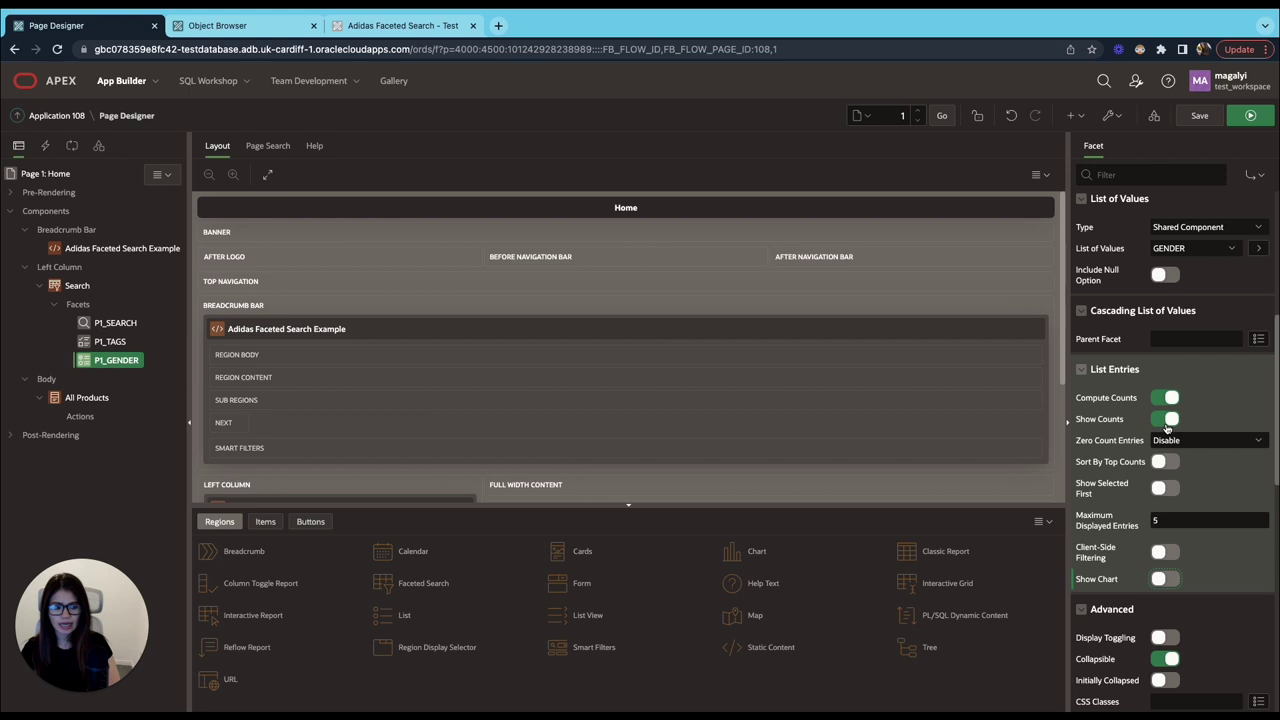
# Check the P1_GENDER facet's Collapsible setting, and see how the Sport facet collapses and expands in the running application.
pyautogui.scroll(-4, 1200, 500)
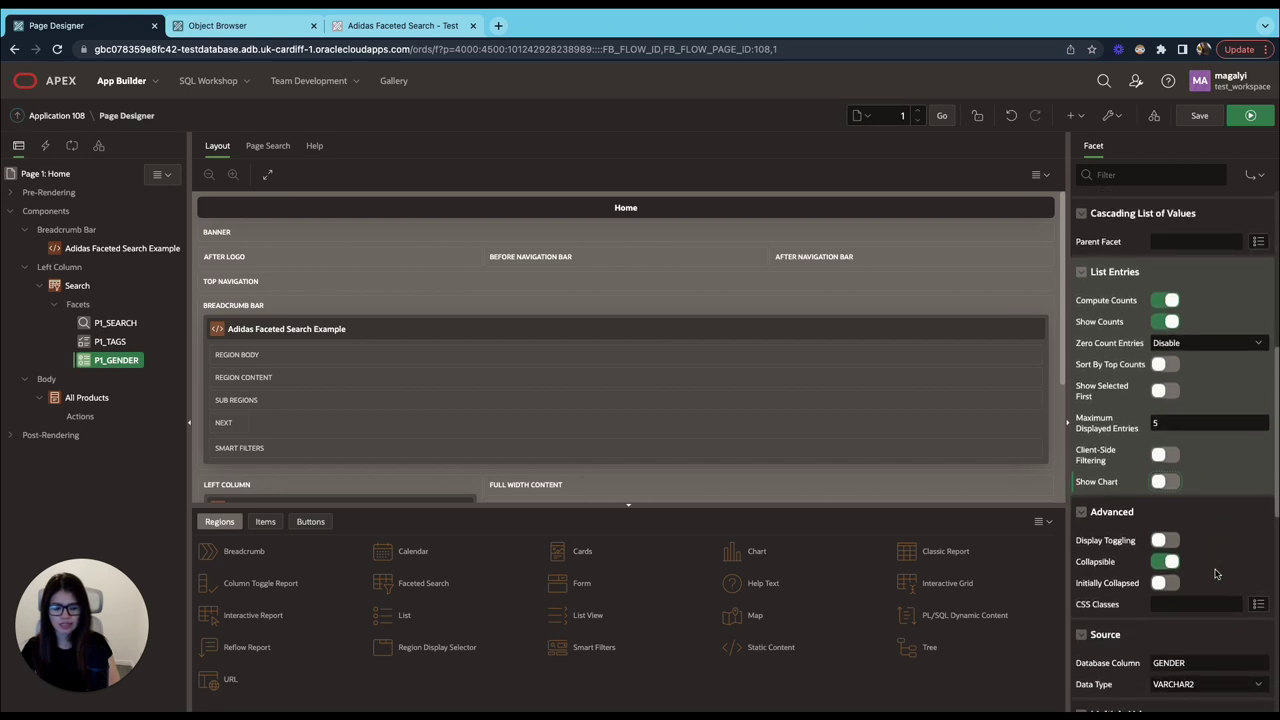
pyautogui.scroll(-4, 1215, 573)
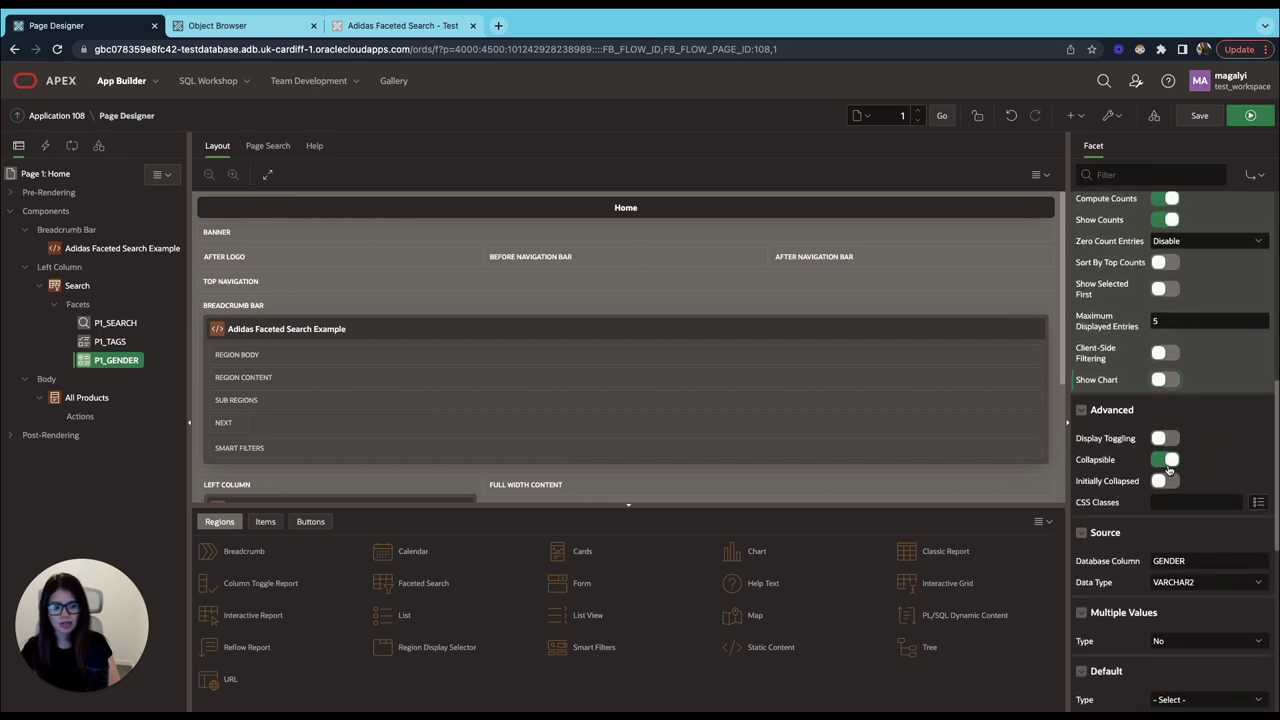
pyautogui.click(400, 26)
pyautogui.click(8, 216)
pyautogui.click(8, 216)
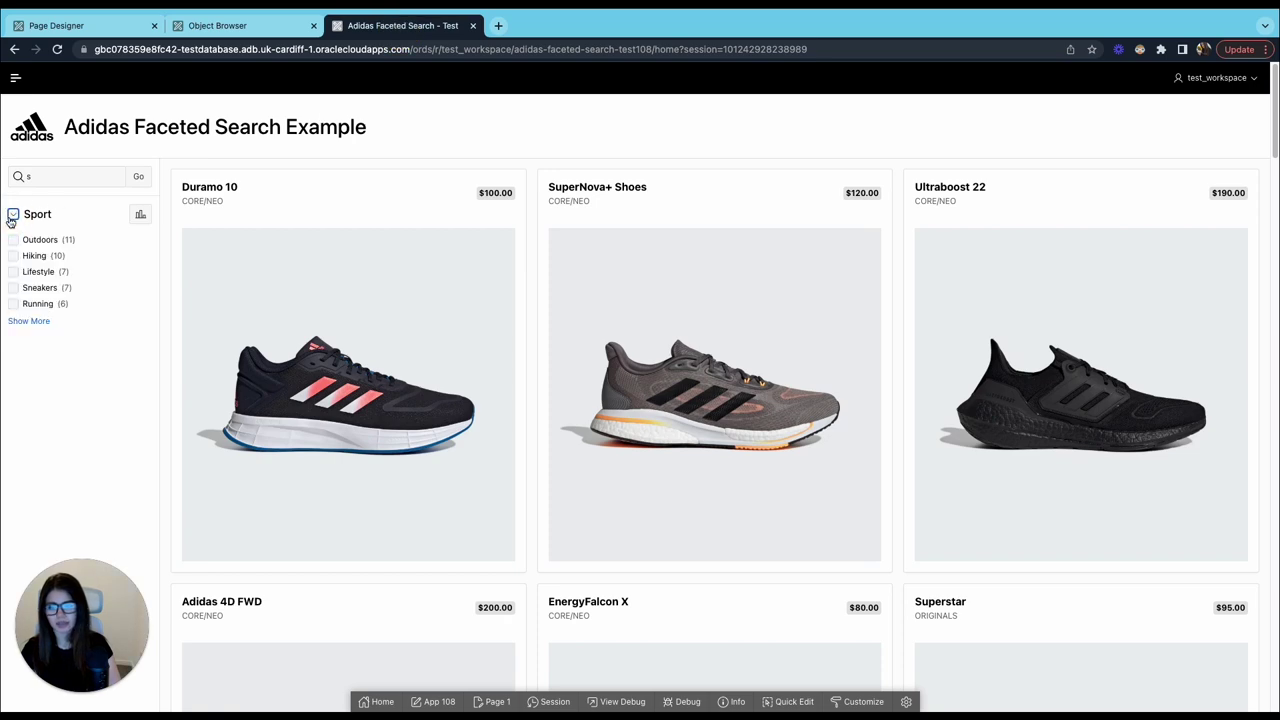
pyautogui.click(251, 25)
pyautogui.click(30, 25)
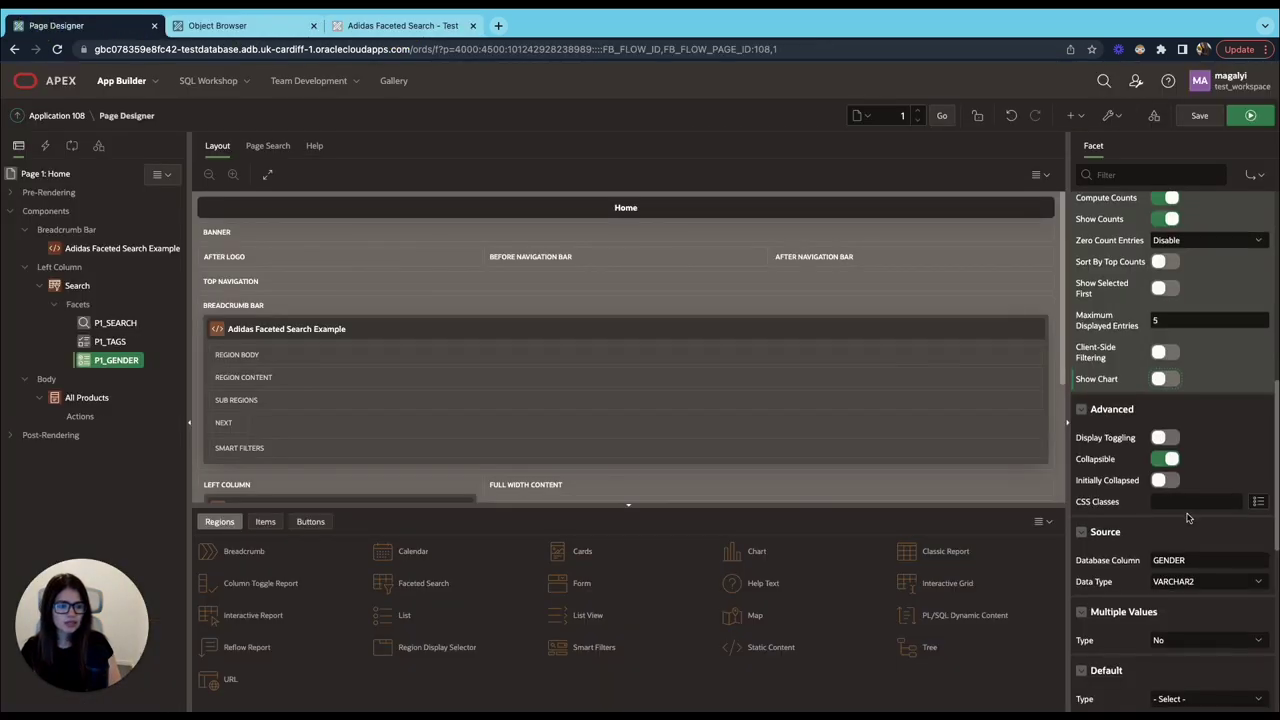
# Check the GENDER source column with data type VARCHAR2 for the P1_GENDER facet, then save and run the page.
pyautogui.scroll(-3, 1187, 517)
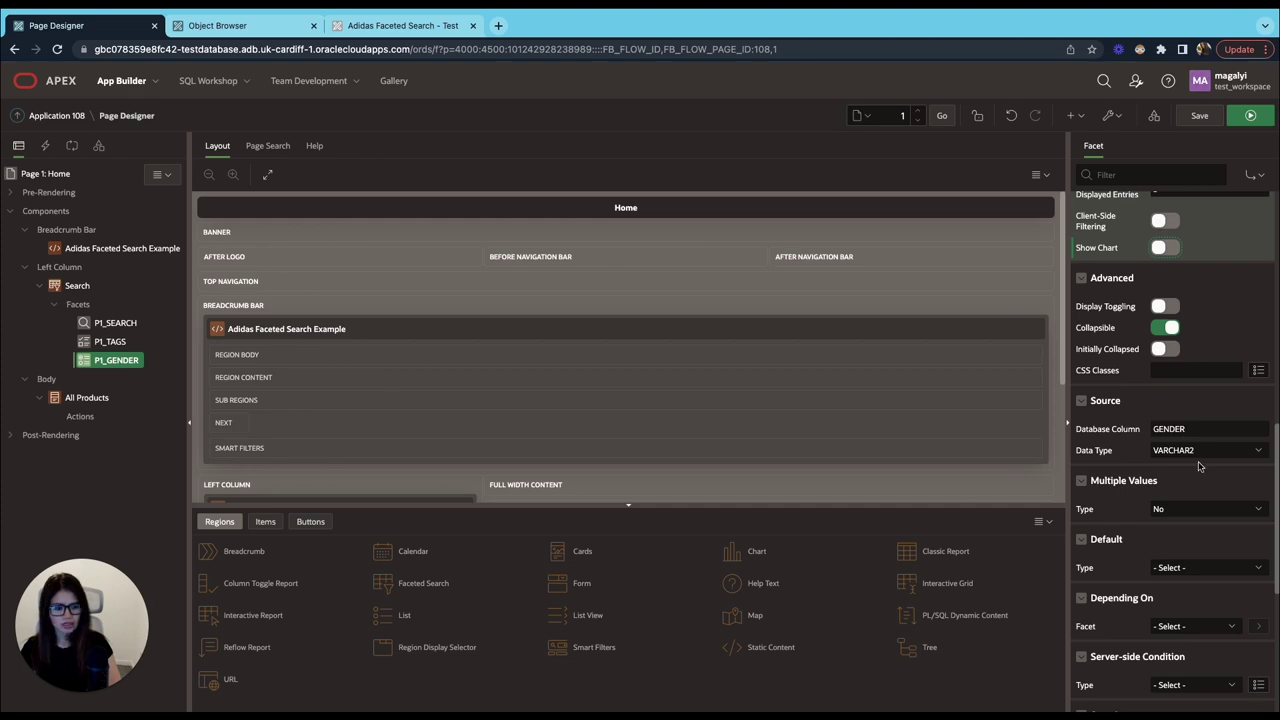
pyautogui.click(1198, 452)
pyautogui.click(1198, 400)
pyautogui.scroll(-7, 1146, 570)
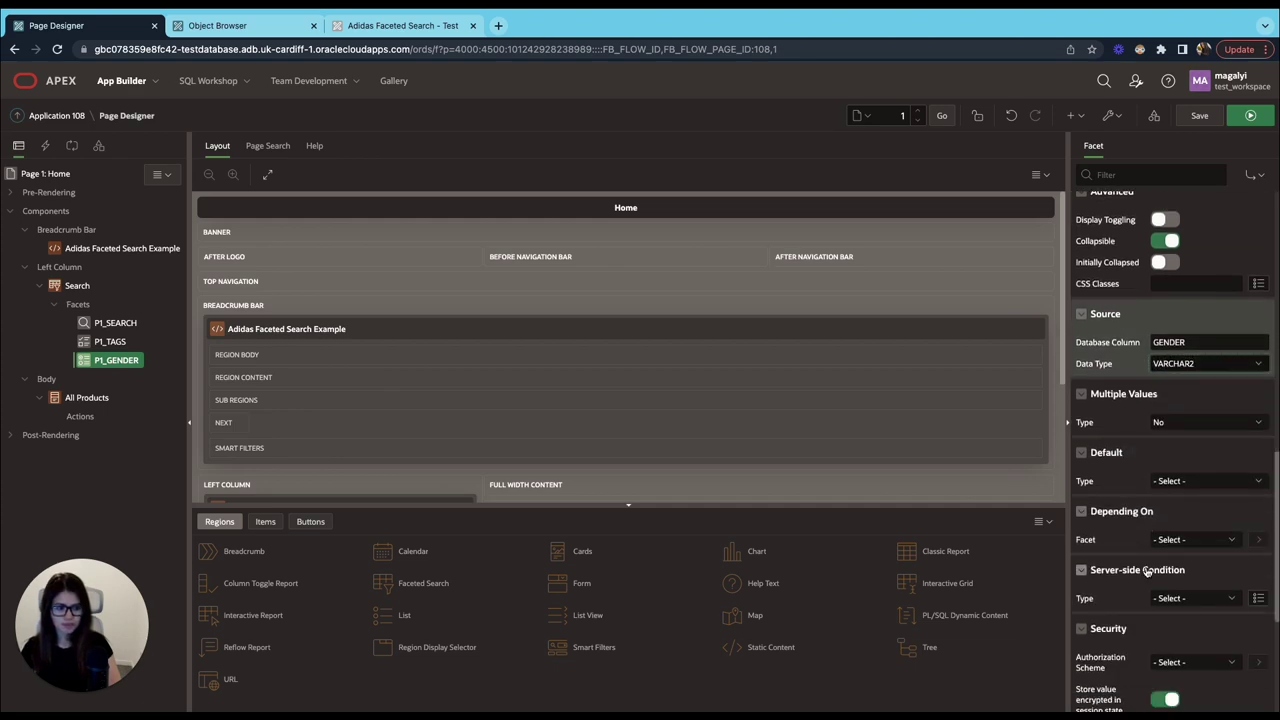
pyautogui.click(1199, 115)
pyautogui.click(1249, 116)
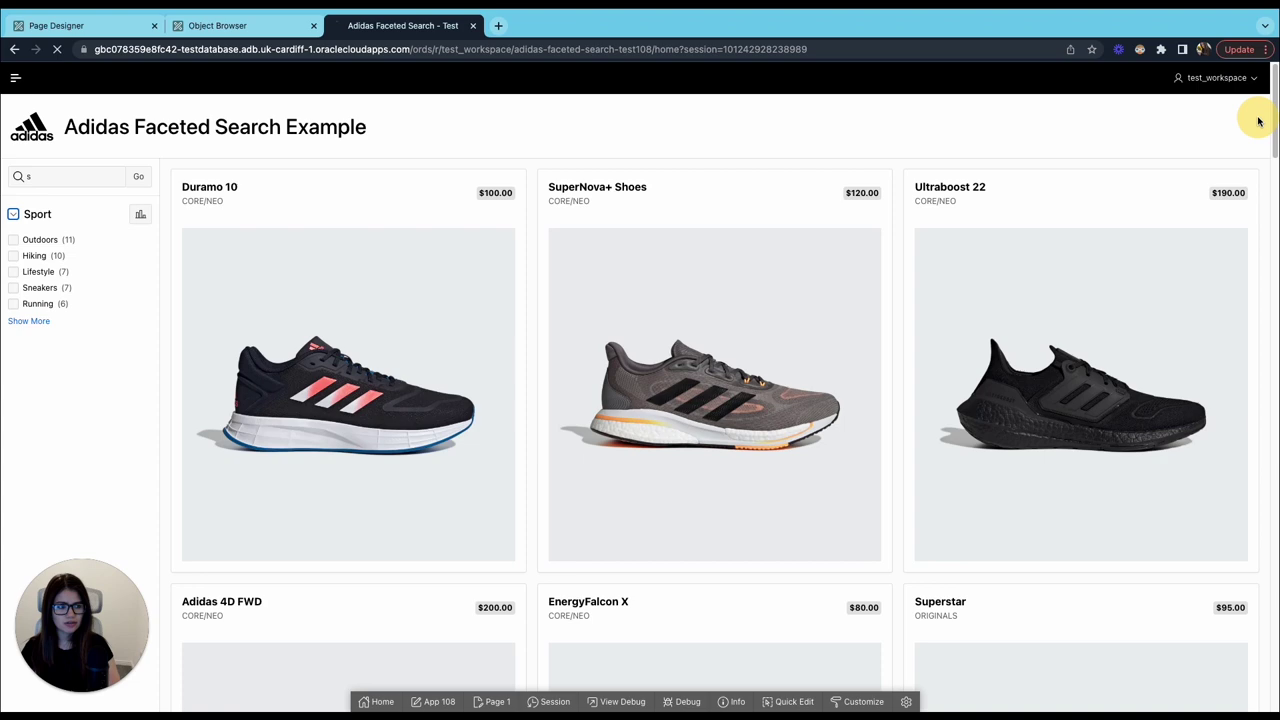
# Filter the products by the Men option of the Gender facet and look through the resulting cards.
pyautogui.click(31, 373)
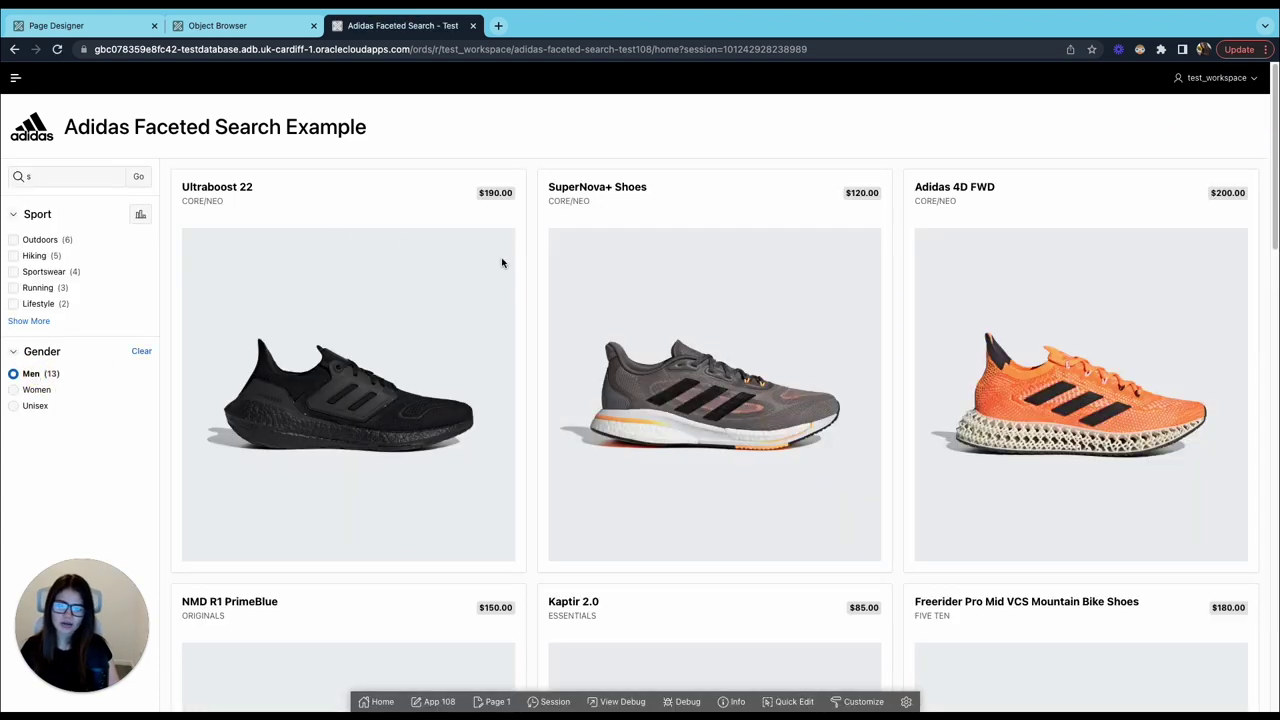
pyautogui.scroll(-10, 816, 370)
pyautogui.scroll(-5, 812, 378)
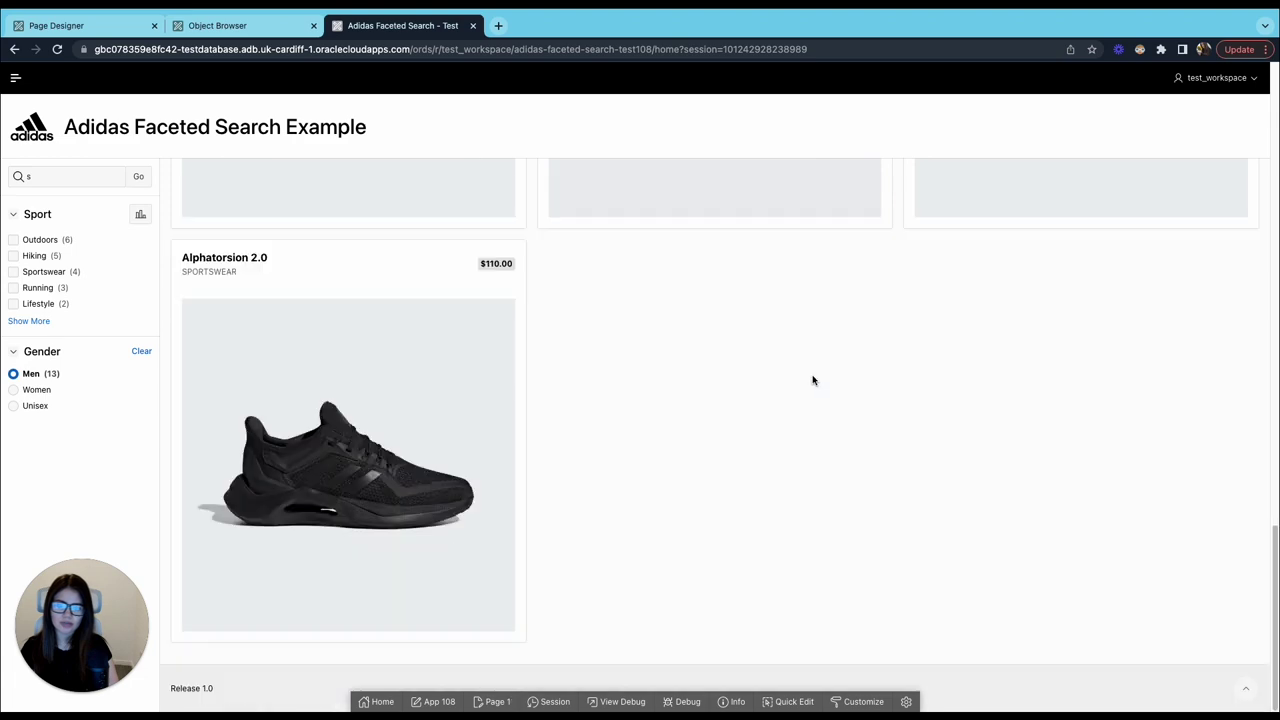
pyautogui.scroll(15, 811, 377)
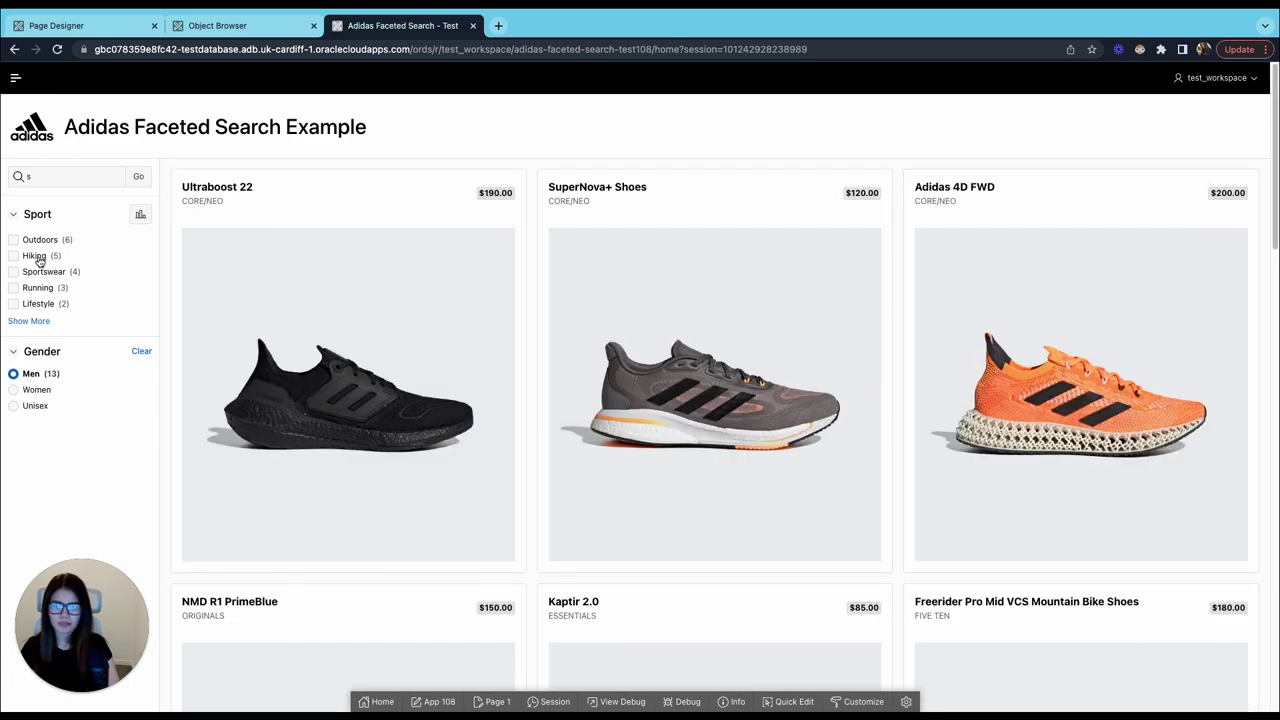
# Test the Sport facet together with the gender filter by selecting Hiking, viewing the cards, and adding Running.
pyautogui.click(25, 257)
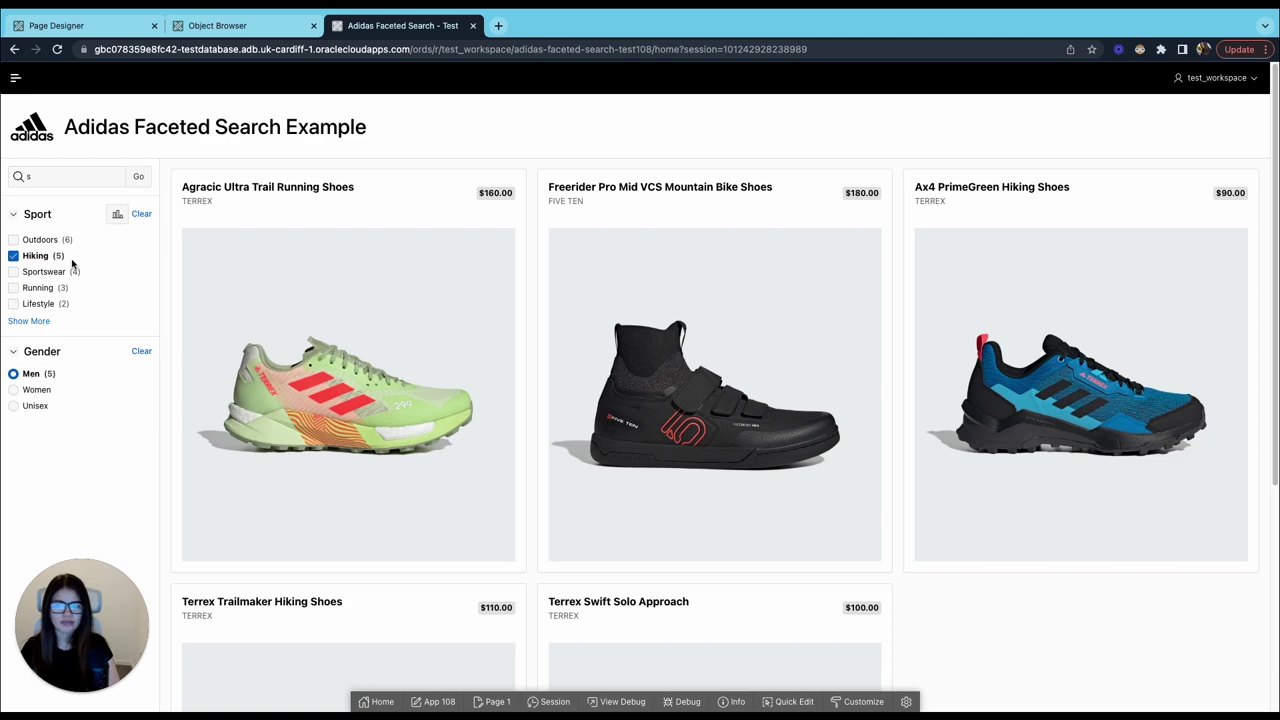
pyautogui.scroll(-4, 706, 370)
pyautogui.scroll(4, 707, 407)
pyautogui.click(38, 287)
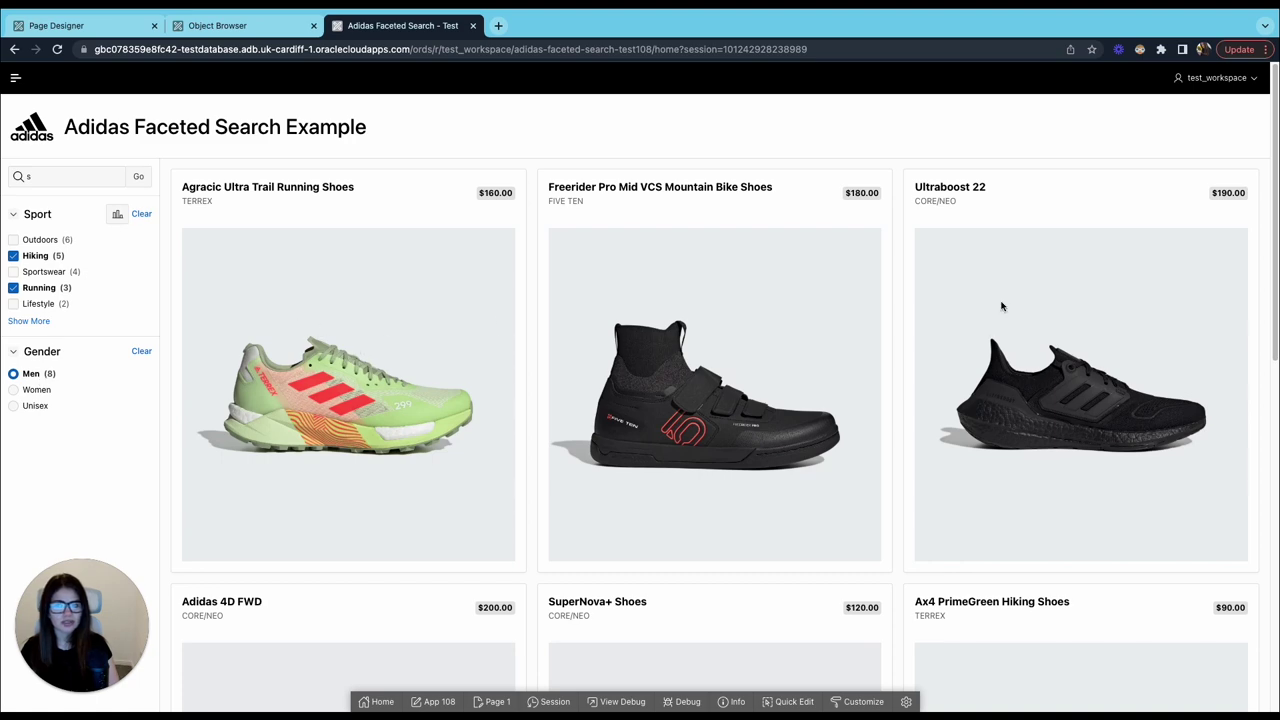
# Look through the filtered product cards, and expand and collapse the full list of Sport facet options.
pyautogui.scroll(-8, 1090, 455)
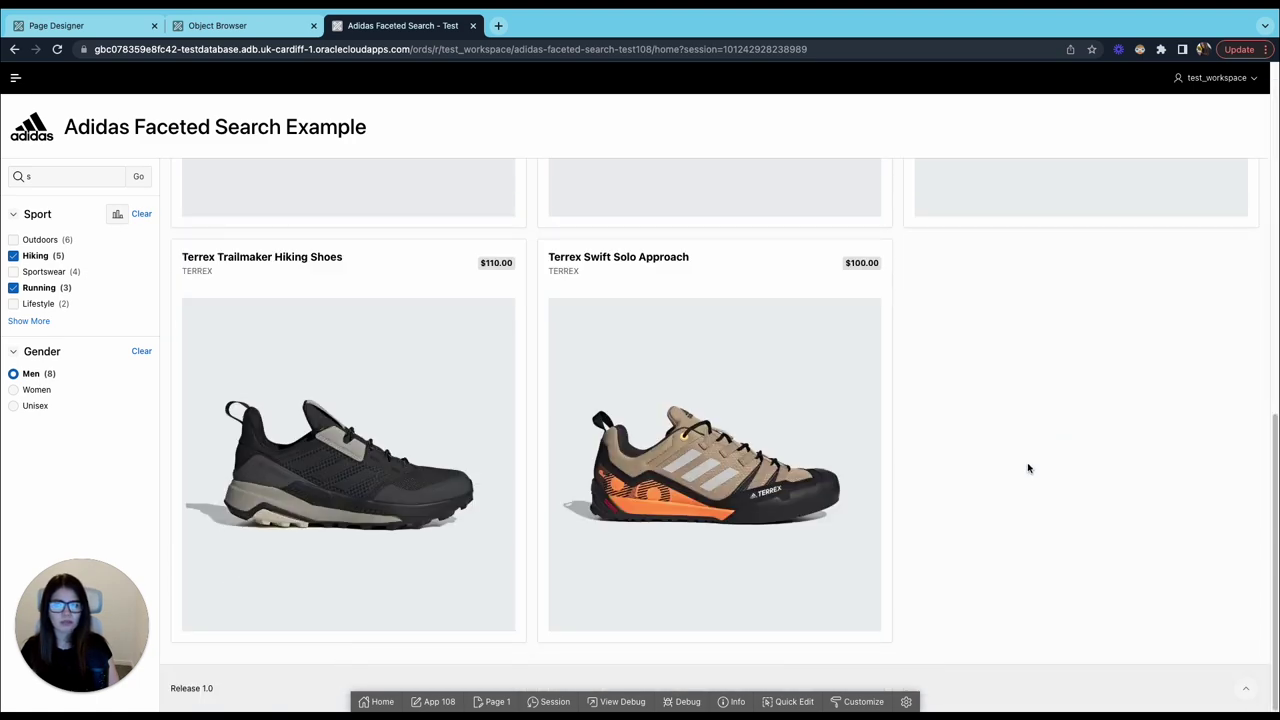
pyautogui.scroll(10, 386, 453)
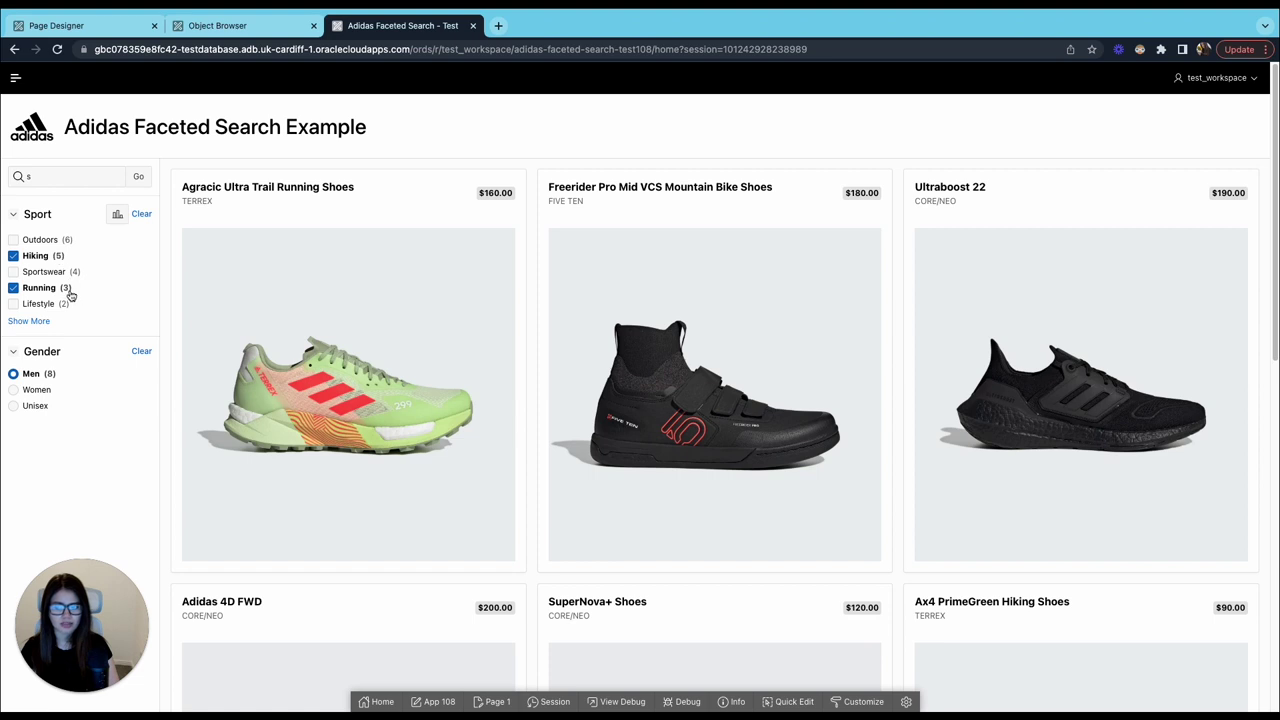
pyautogui.click(33, 321)
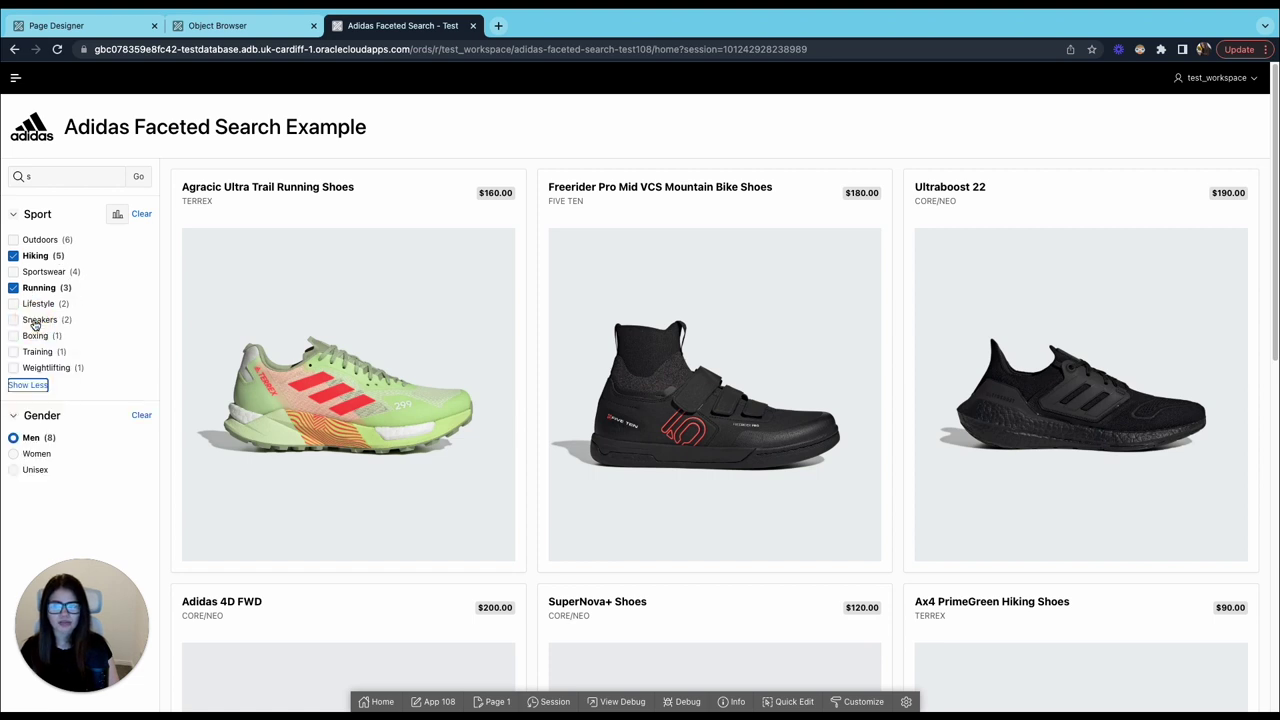
pyautogui.click(36, 388)
pyautogui.click(30, 323)
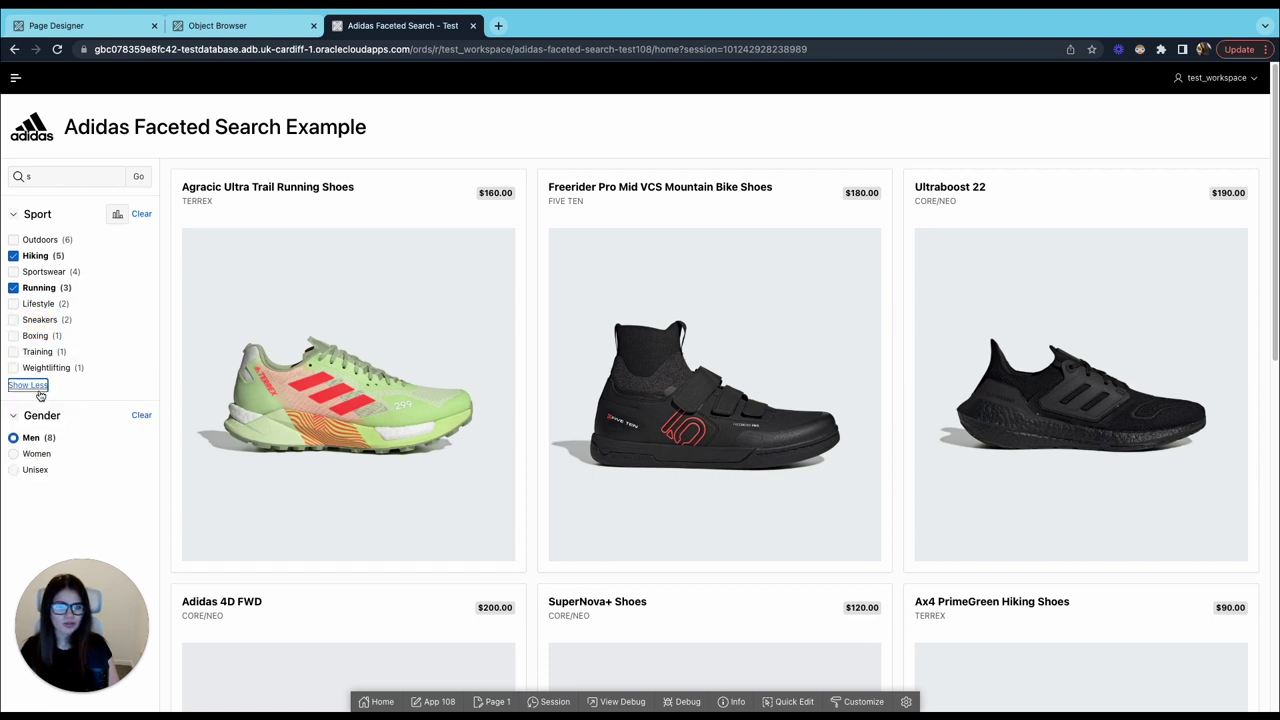
pyautogui.click(38, 386)
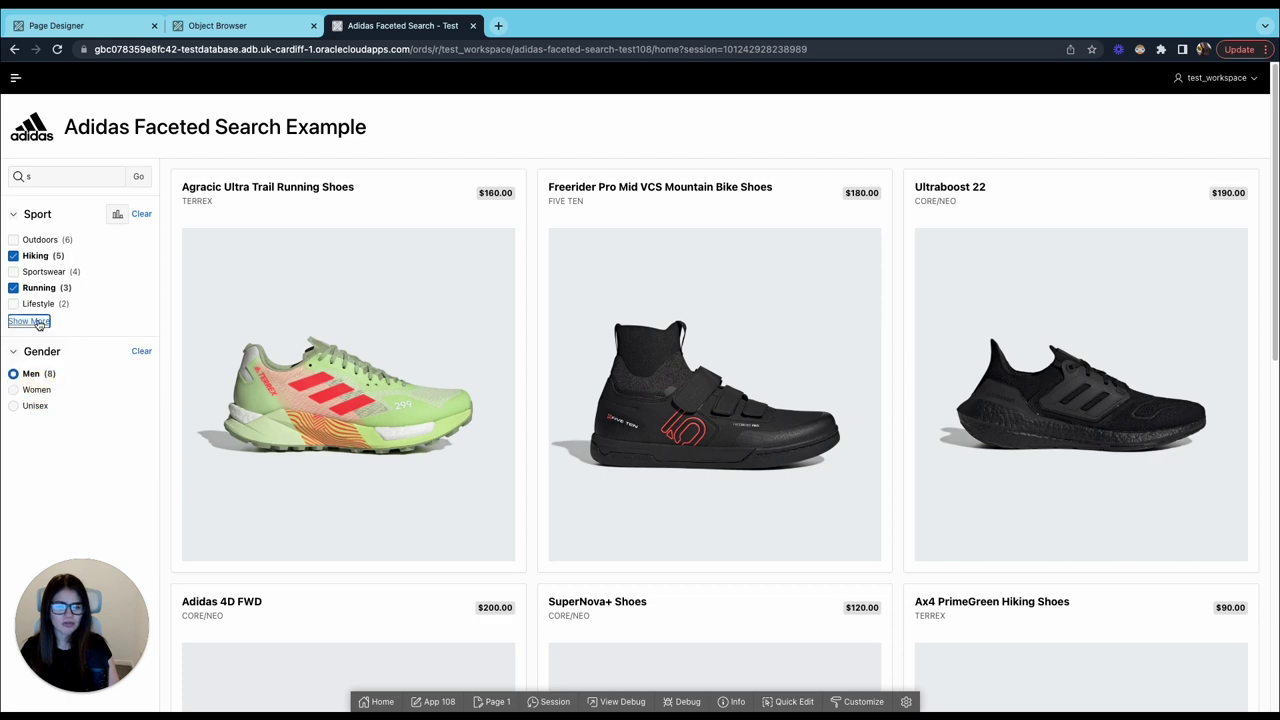
# Return to Page Designer and check the Maximum Displayed Entries setting of the P1_GENDER facet.
pyautogui.click(120, 25)
pyautogui.scroll(10, 1208, 405)
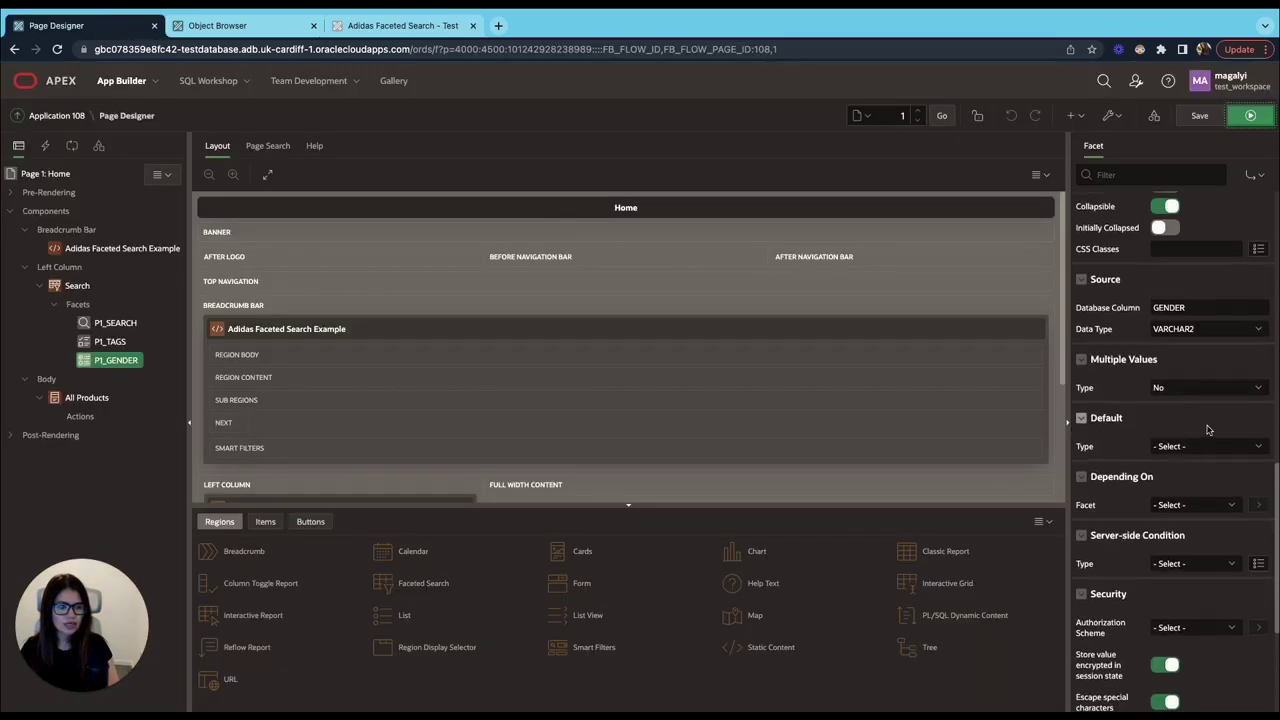
pyautogui.scroll(-5, 1206, 428)
pyautogui.scroll(4, 1204, 432)
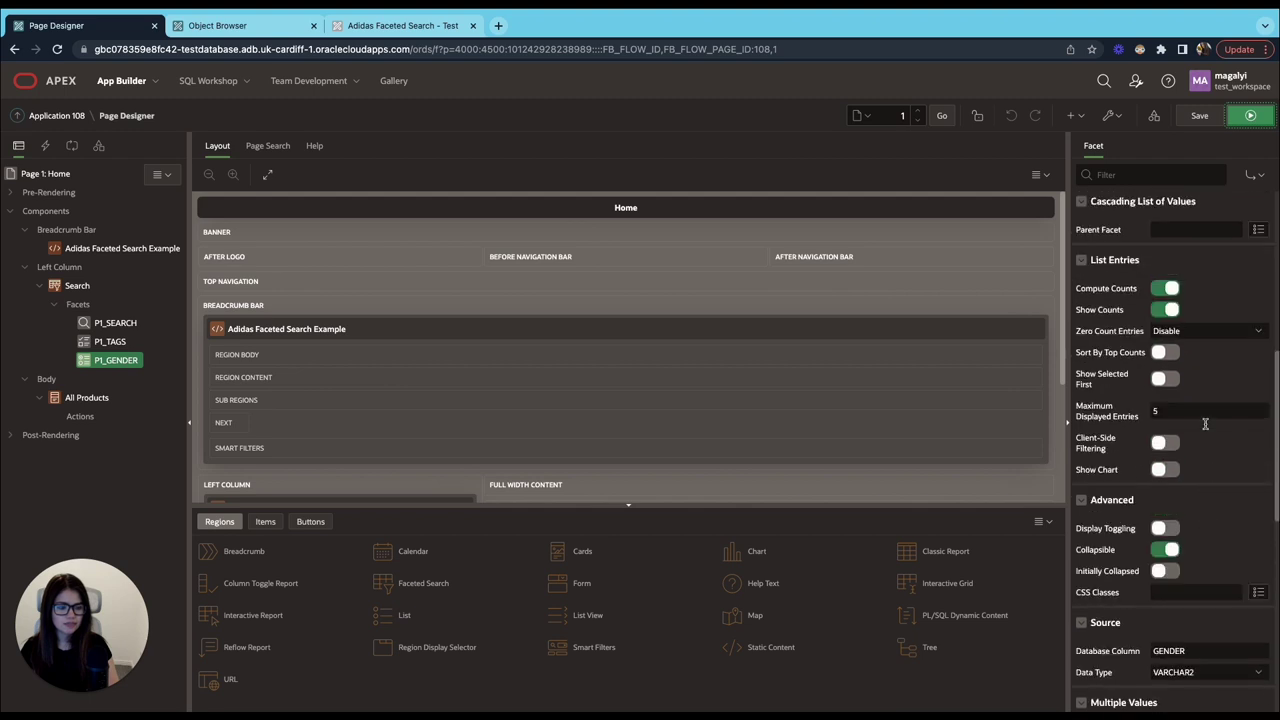
pyautogui.click(1182, 431)
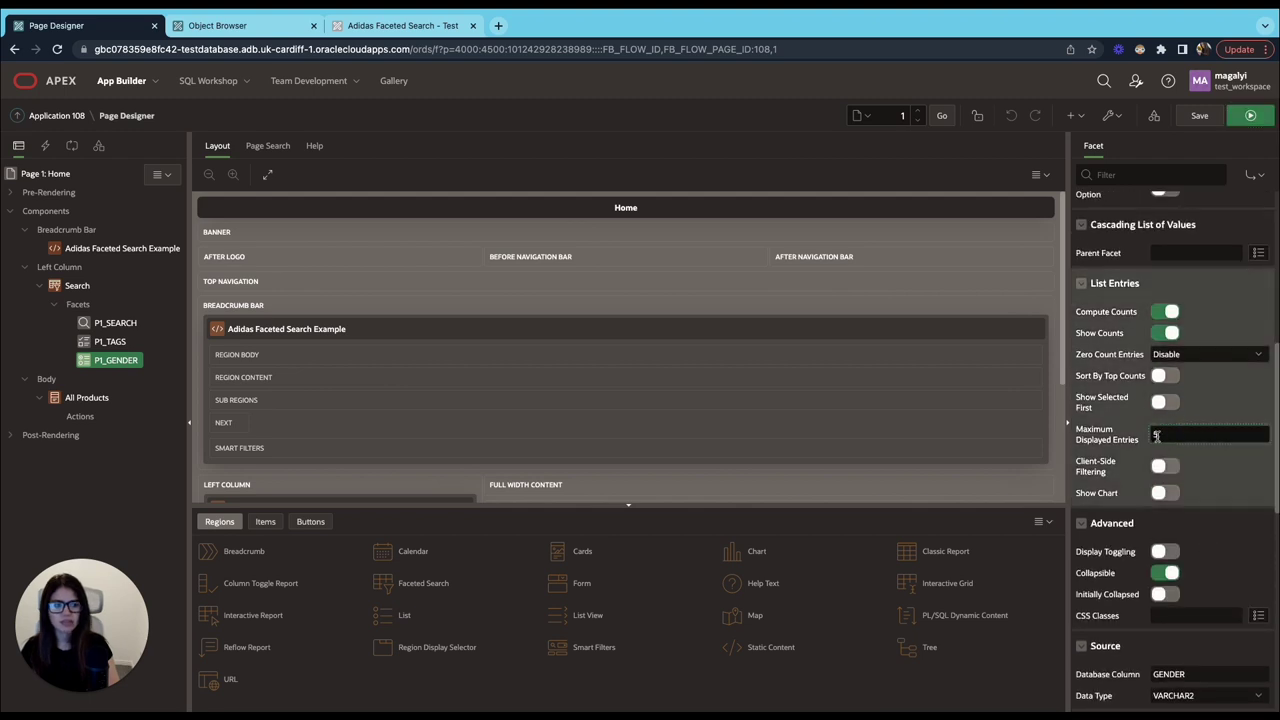
pyautogui.doubleClick(1174, 435)
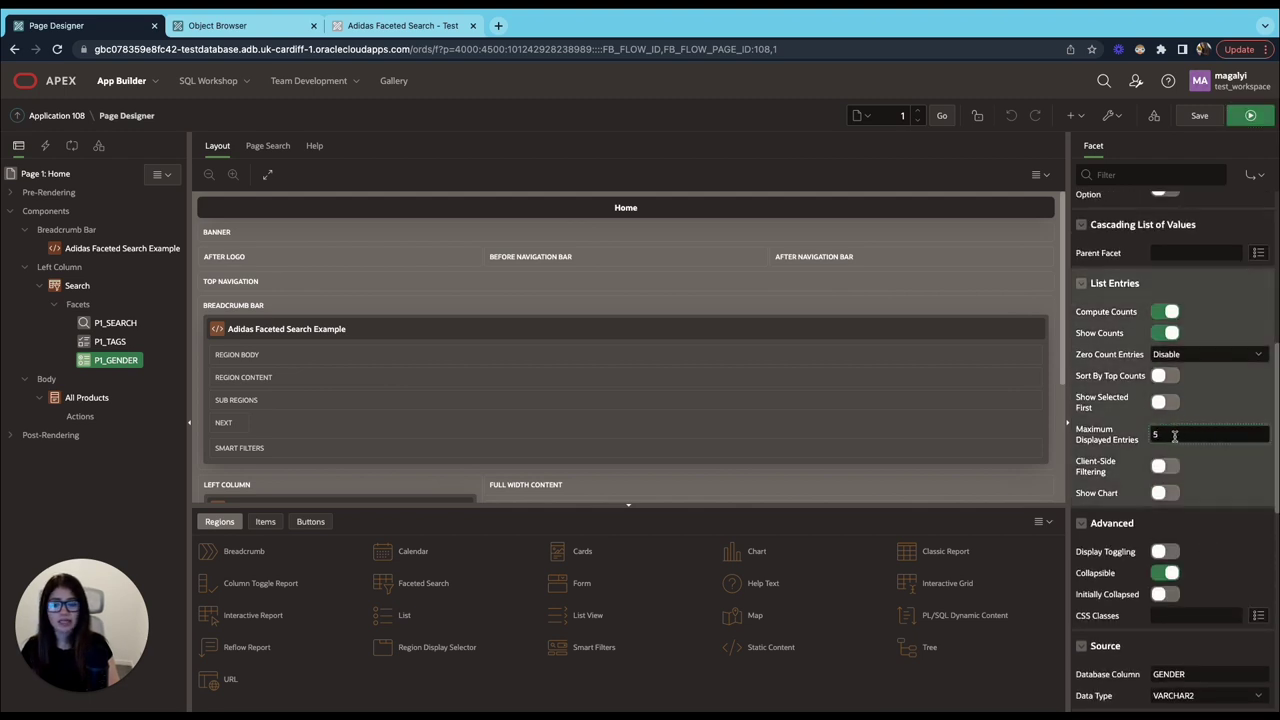
pyautogui.scroll(-5, 1175, 436)
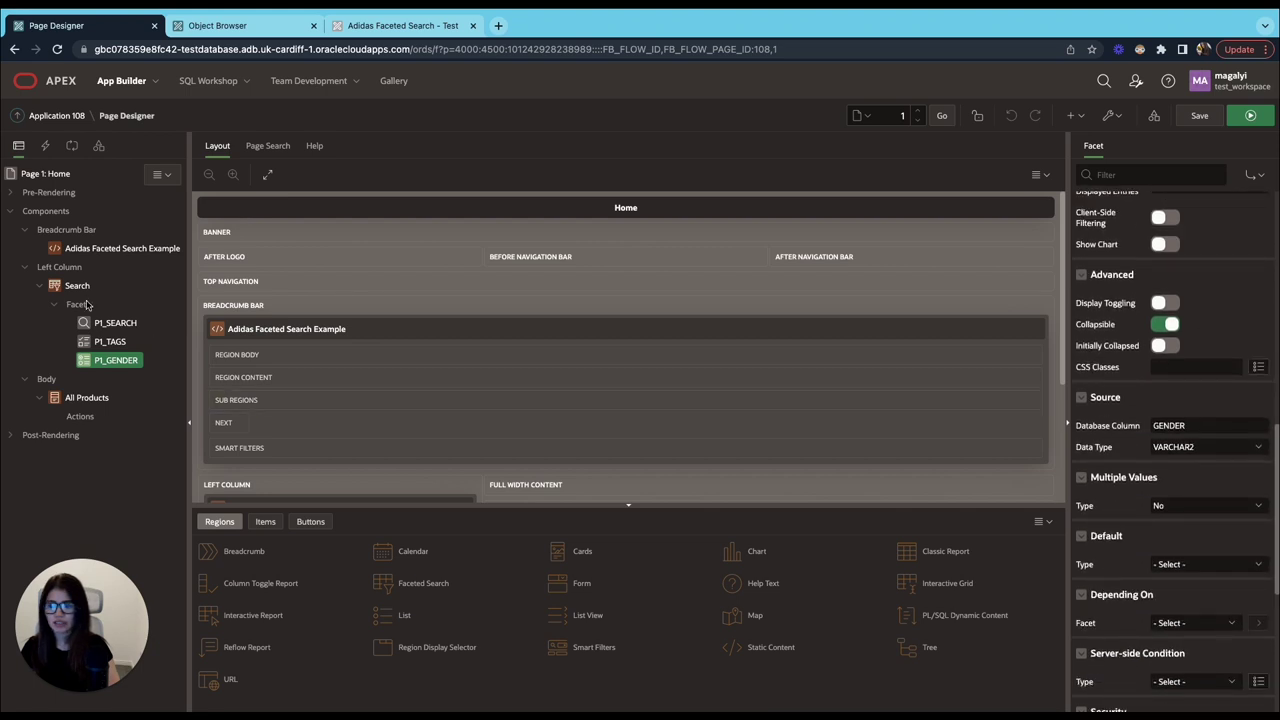
# Create a new facet in the Search region and name it P1_COLLECTION.
pyautogui.click(87, 304)
pyautogui.rightClick(90, 306)
pyautogui.click(118, 323)
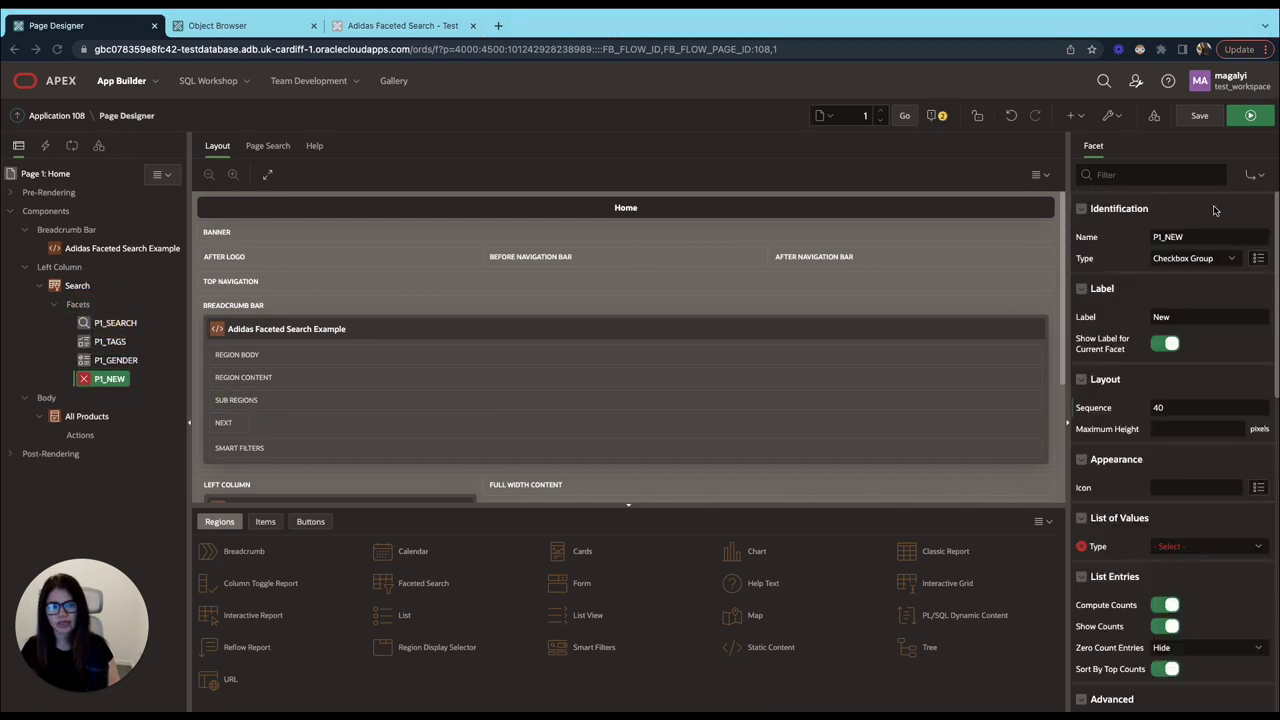
pyautogui.click(1214, 238)
pyautogui.press('BackSpace')
pyautogui.press('BackSpace')
pyautogui.press('BackSpace')
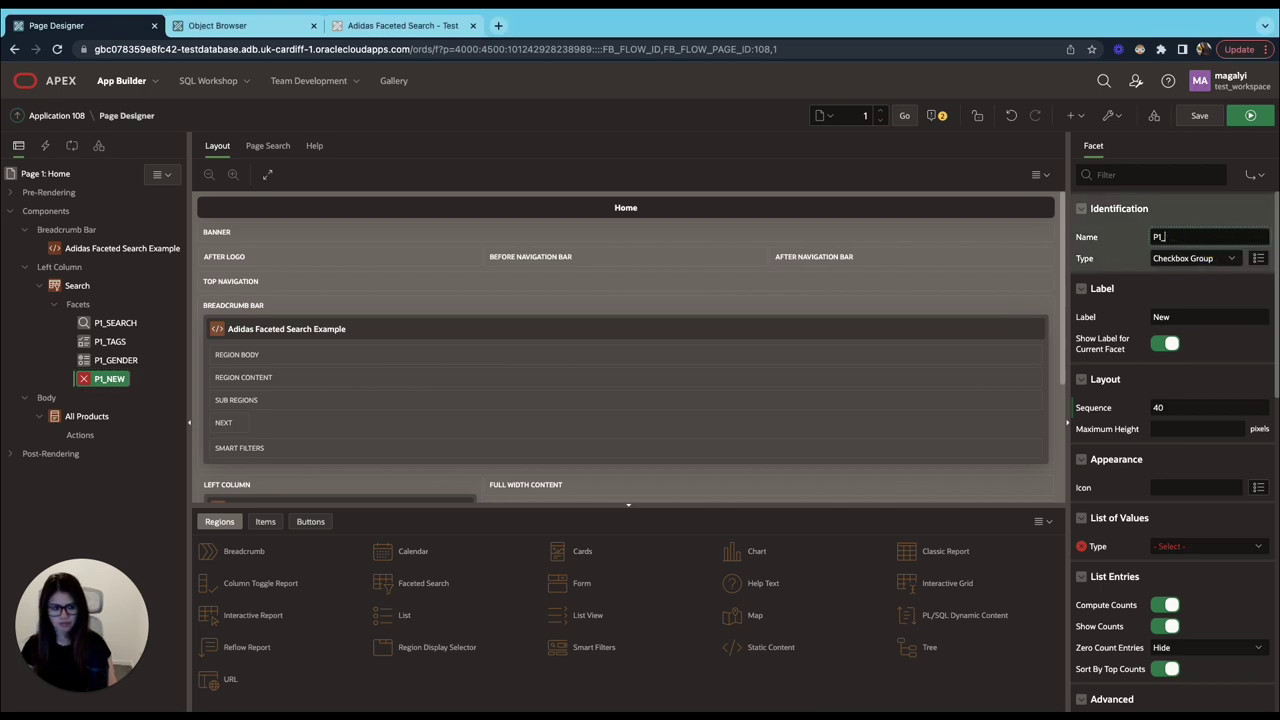
pyautogui.write('COLLECTION')
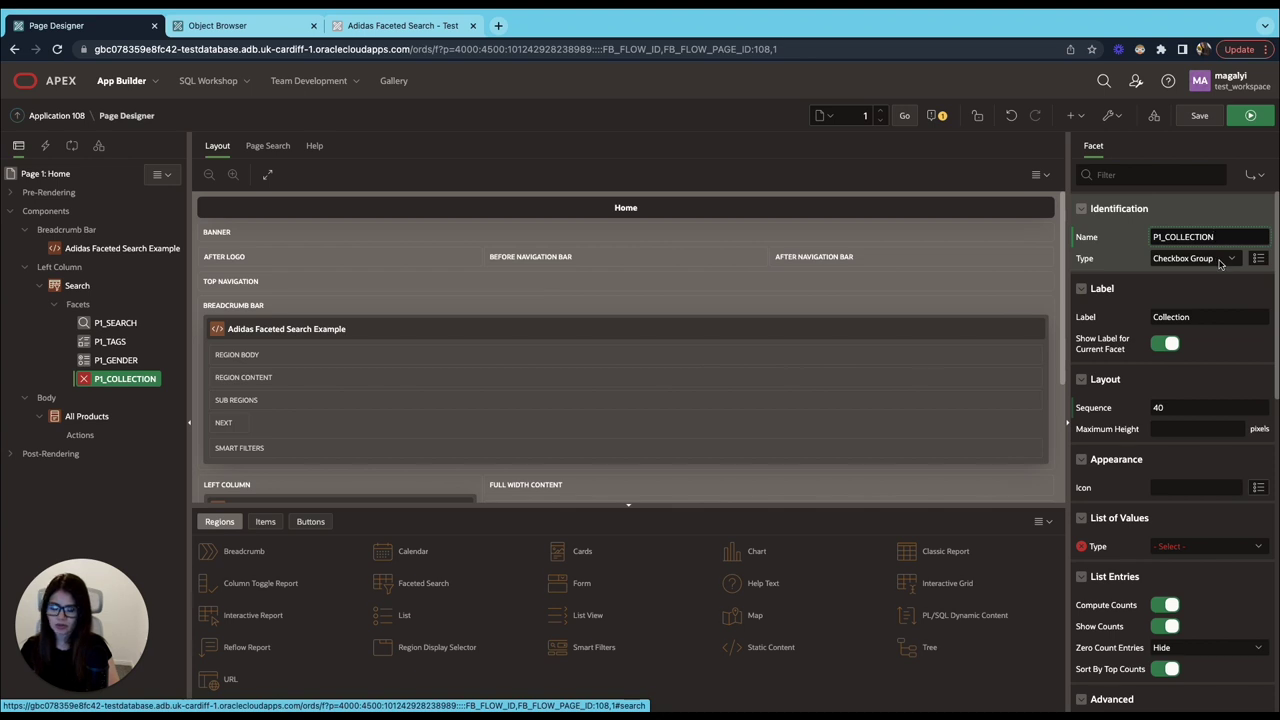
# Set the P1_COLLECTION facet's list of values to the shared component COLLECTION.
pyautogui.scroll(-3, 1220, 265)
pyautogui.click(1190, 411)
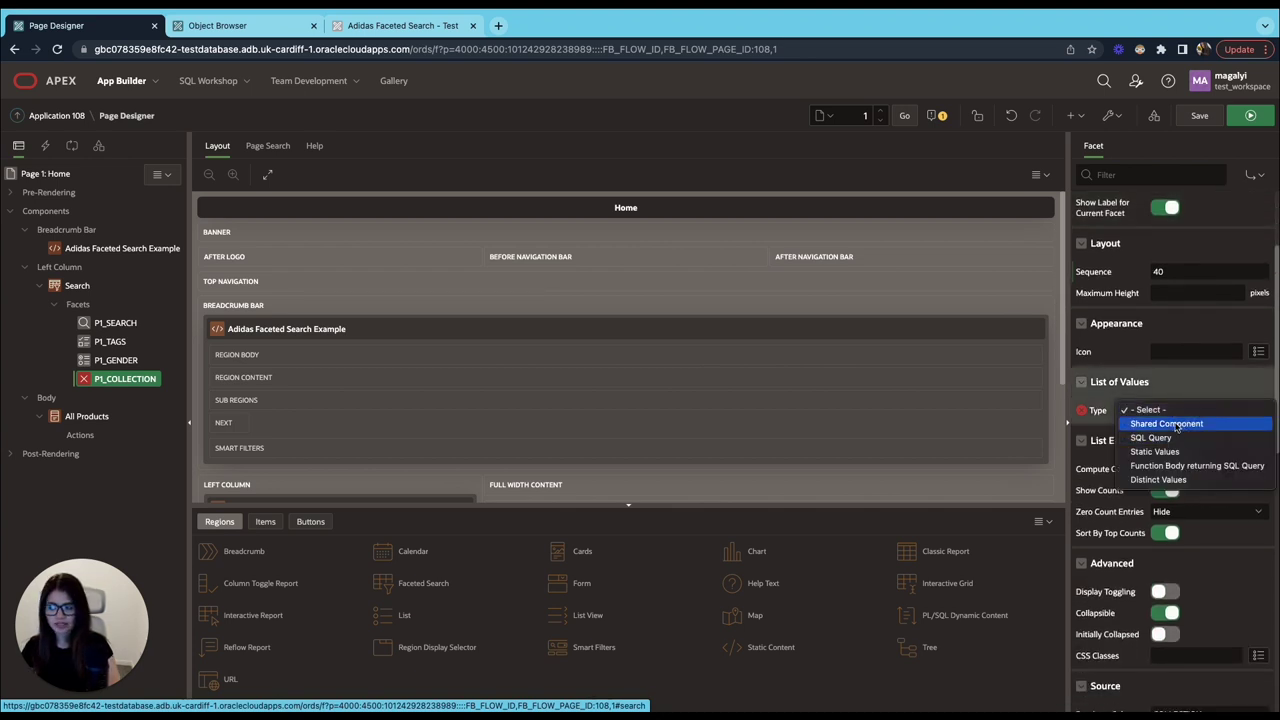
pyautogui.click(1176, 424)
pyautogui.click(1185, 433)
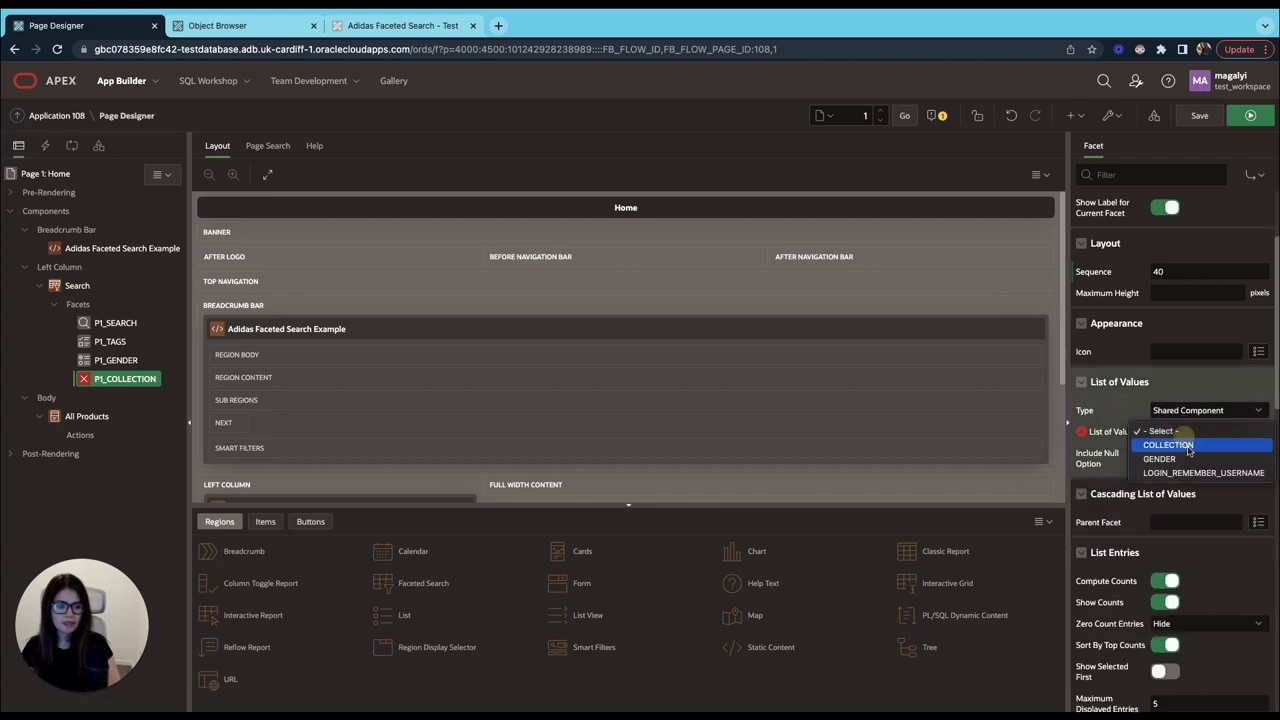
pyautogui.click(1189, 448)
# Turn off Show Chart in the P1_COLLECTION facet's list entries.
pyautogui.scroll(-4, 1170, 450)
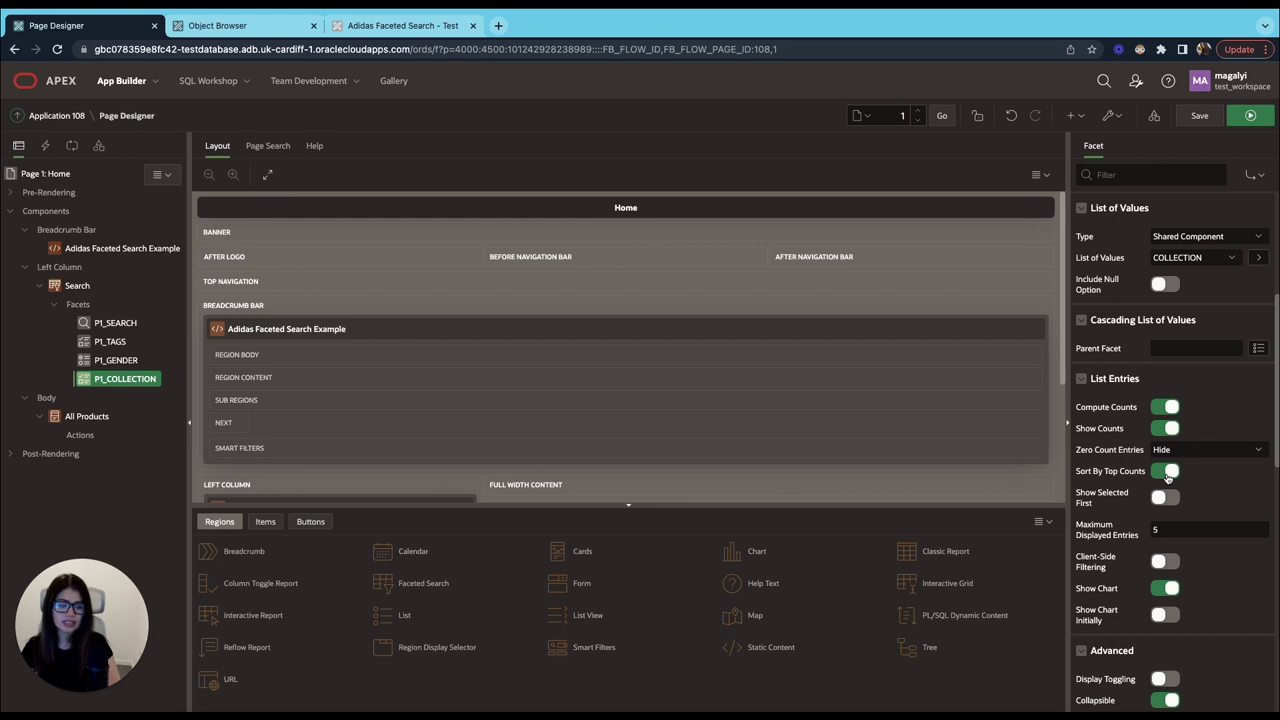
pyautogui.scroll(-2, 1182, 525)
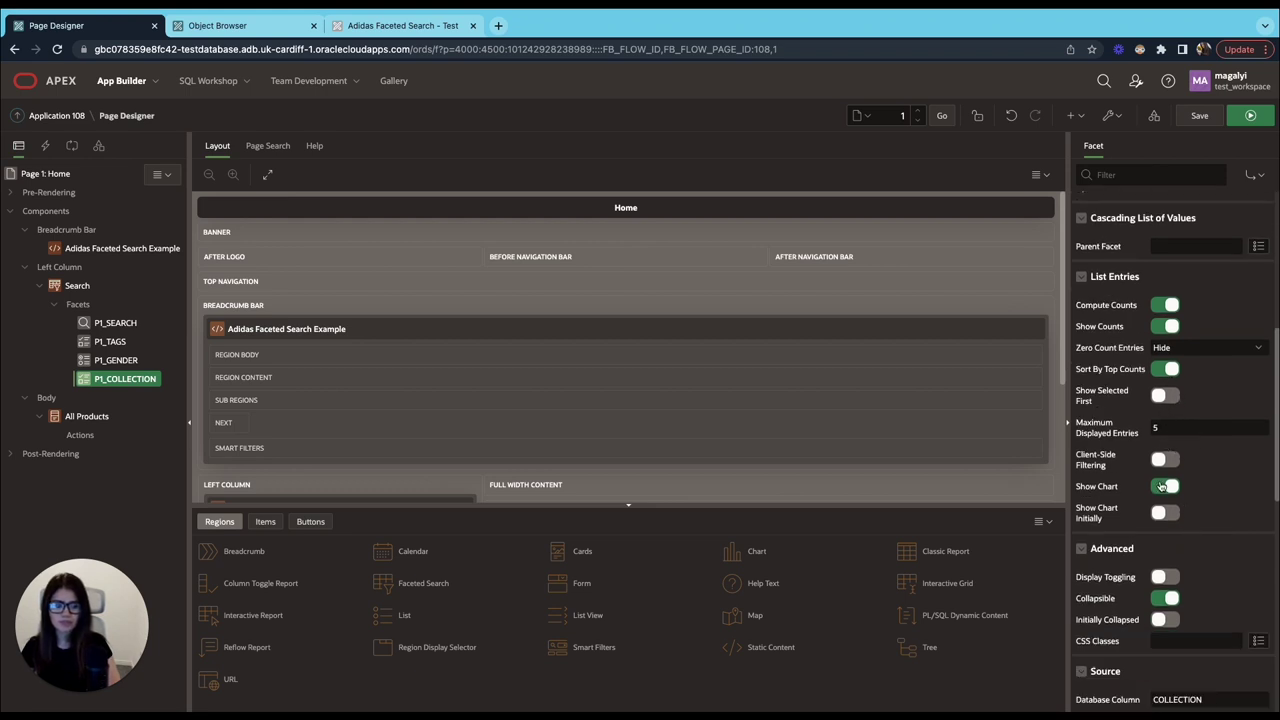
pyautogui.click(1170, 486)
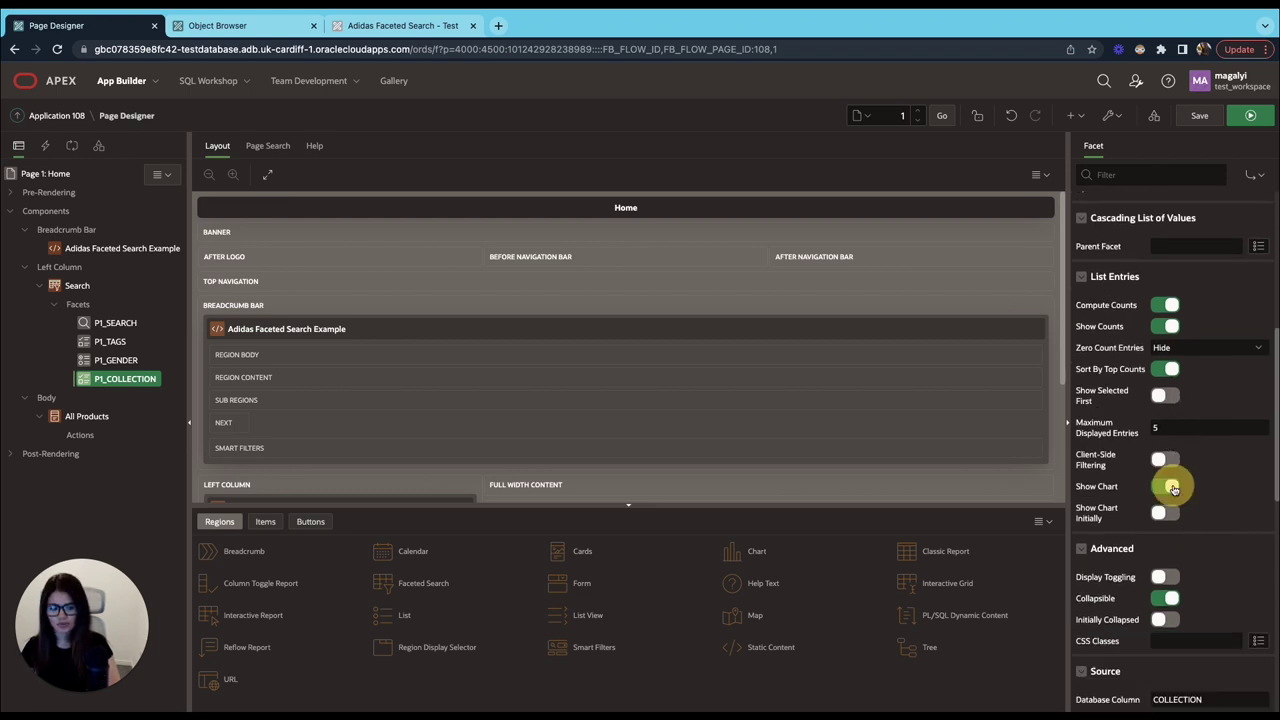
# Check the P1_COLLECTION facet's source column against the BRAND_ID column in the EXAMPLE_PRODUCTS table data.
pyautogui.scroll(-4, 1202, 486)
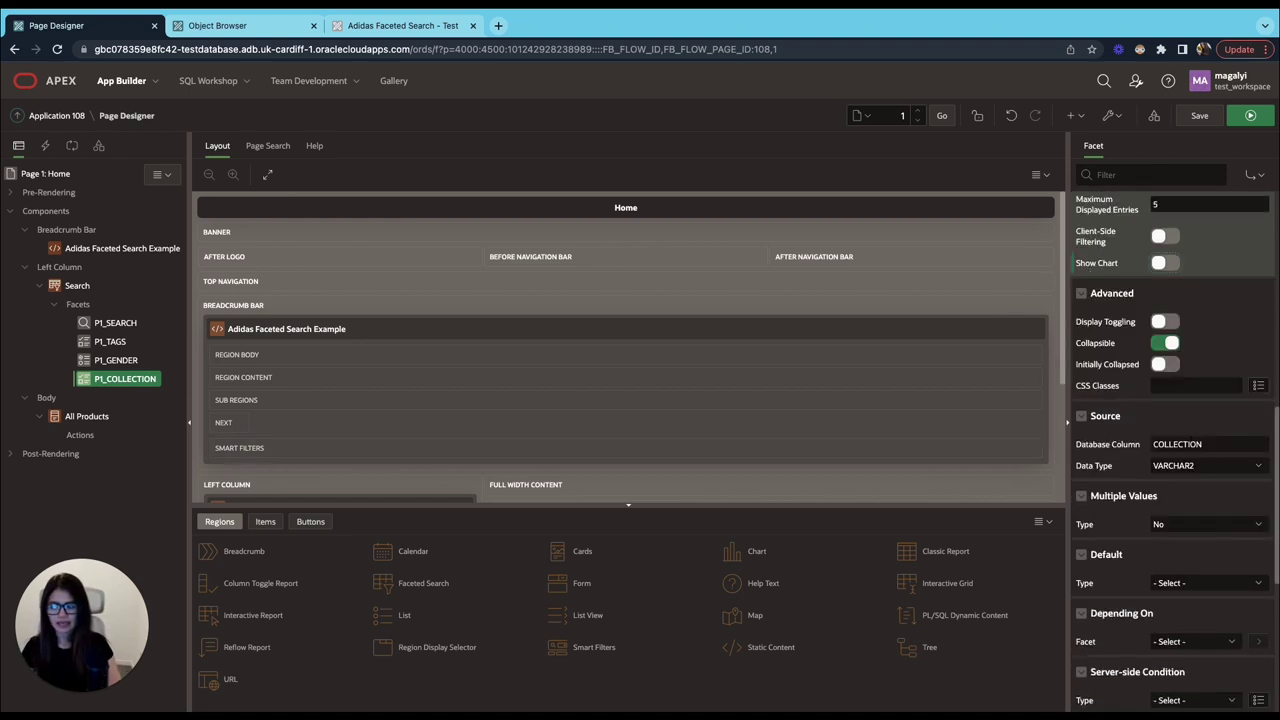
pyautogui.moveTo(1145, 444); pyautogui.dragTo(1215, 444)
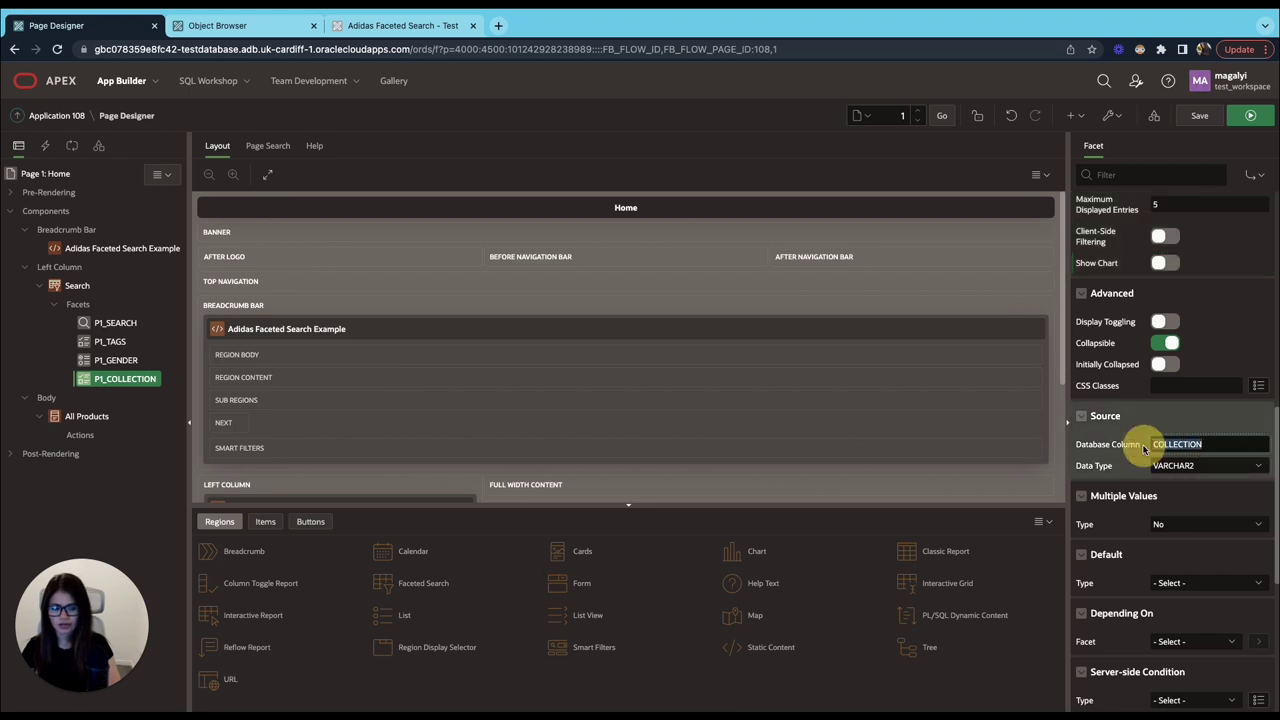
pyautogui.click(217, 25)
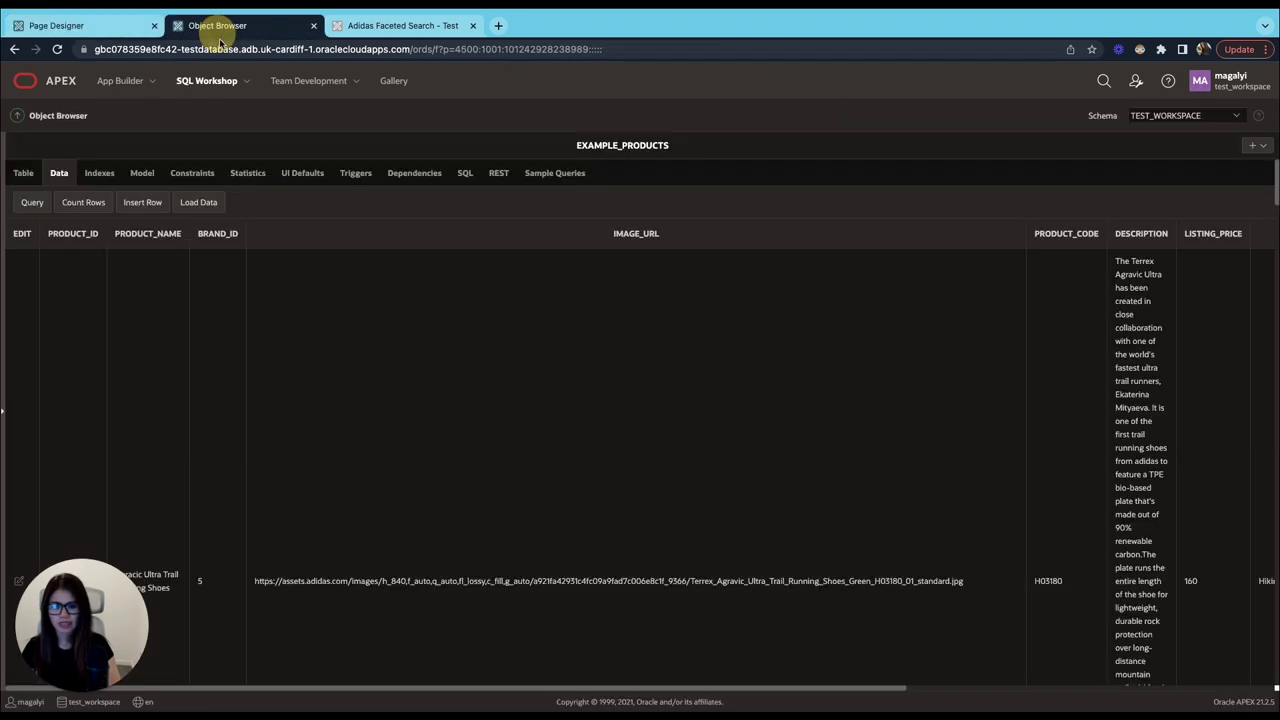
pyautogui.doubleClick(220, 234)
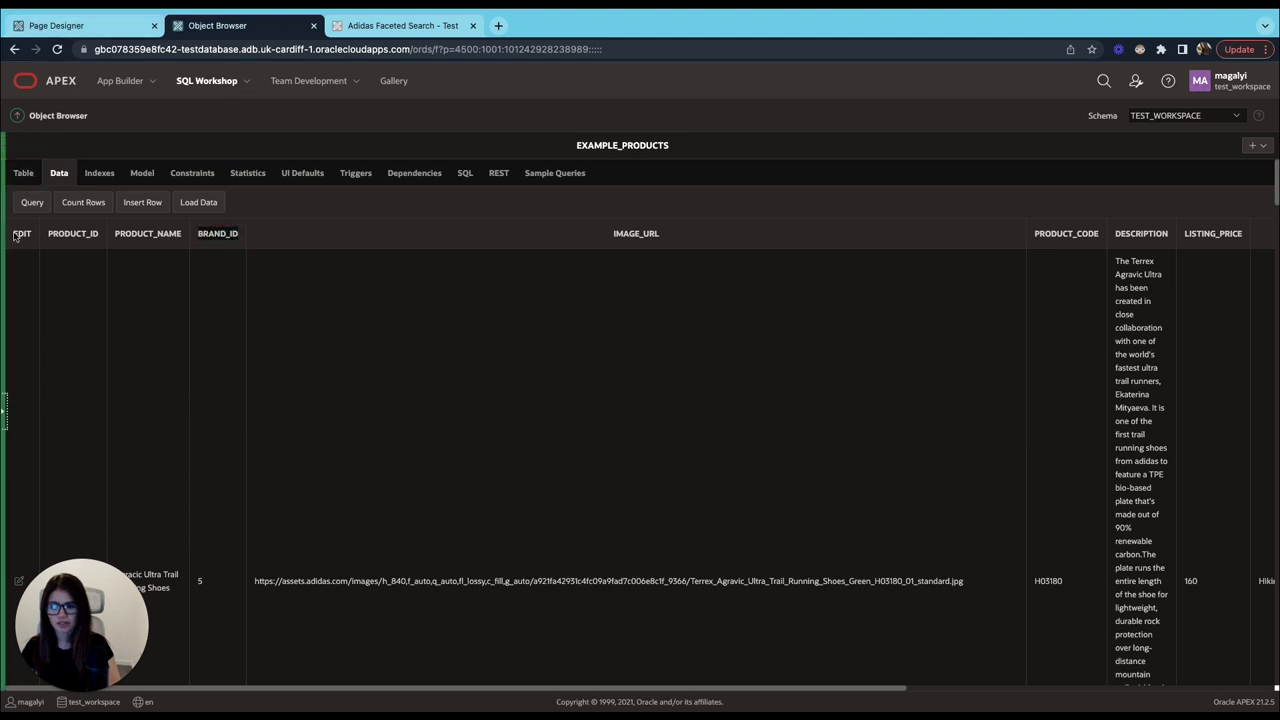
# Open the data of the PRODUCT_BRAND table and examine the BRAND_ID values and their brands.
pyautogui.click(3, 412)
pyautogui.scroll(-10, 72, 368)
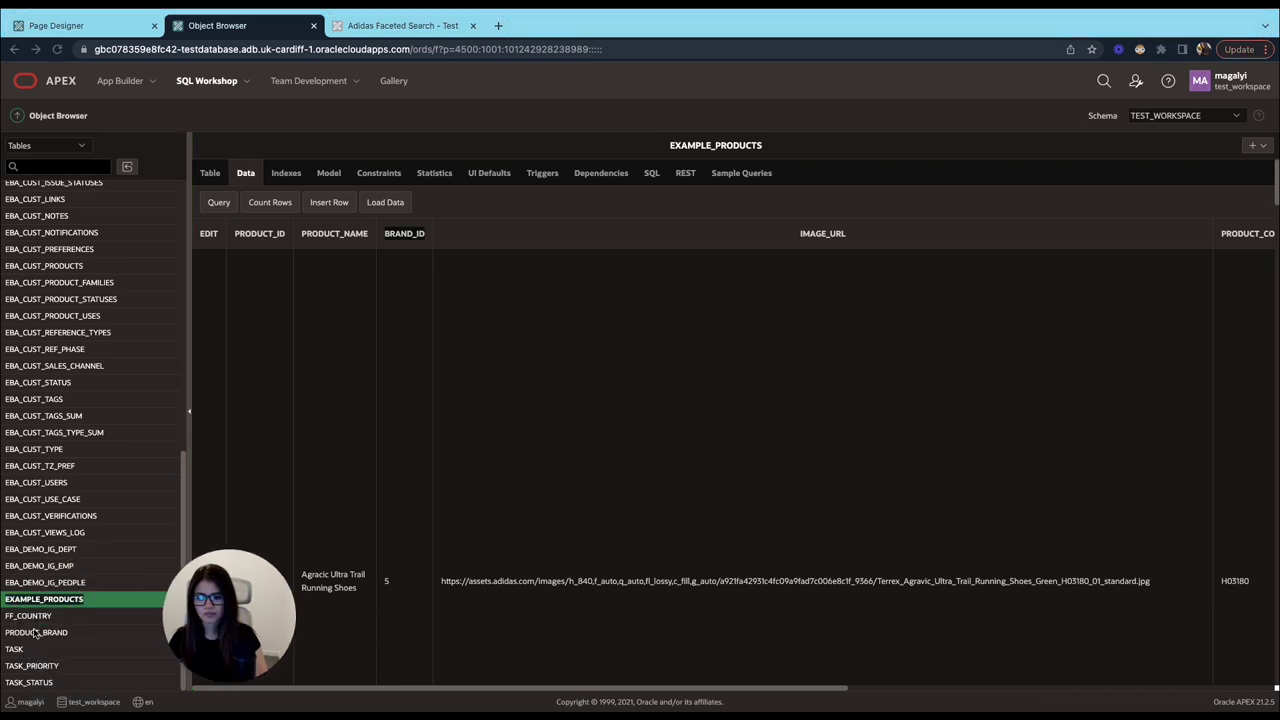
pyautogui.click(37, 632)
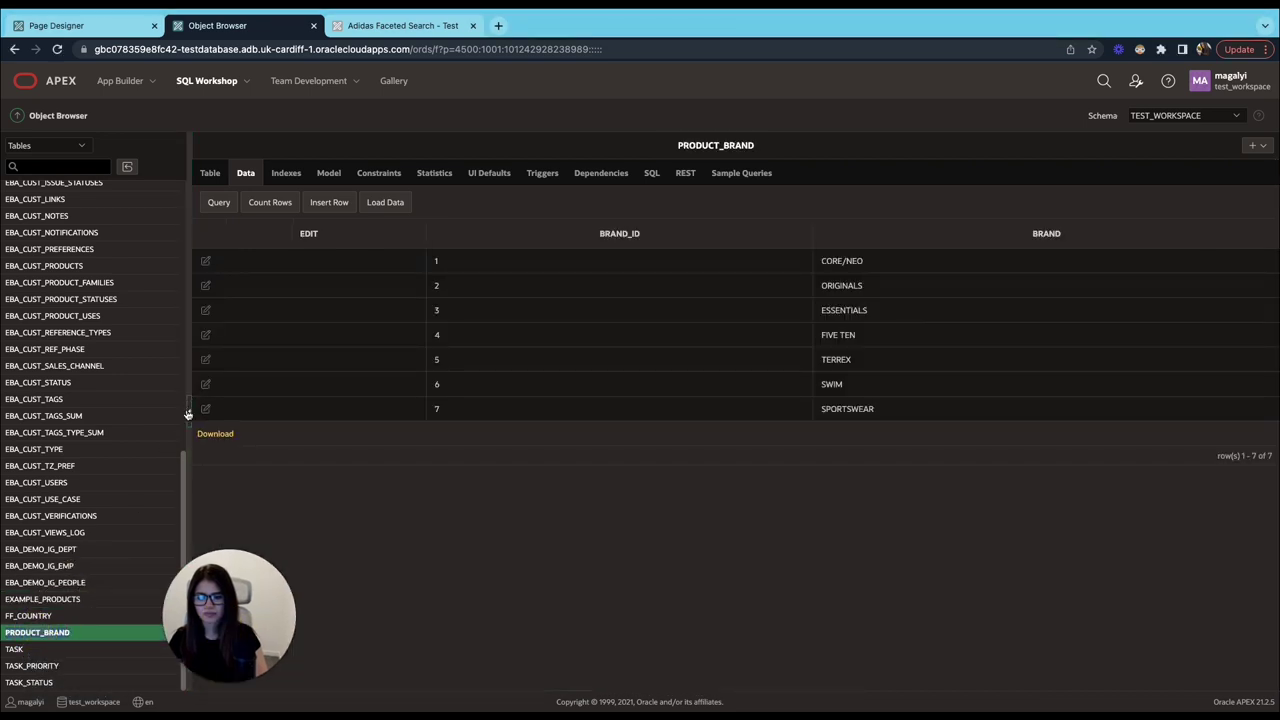
pyautogui.click(189, 410)
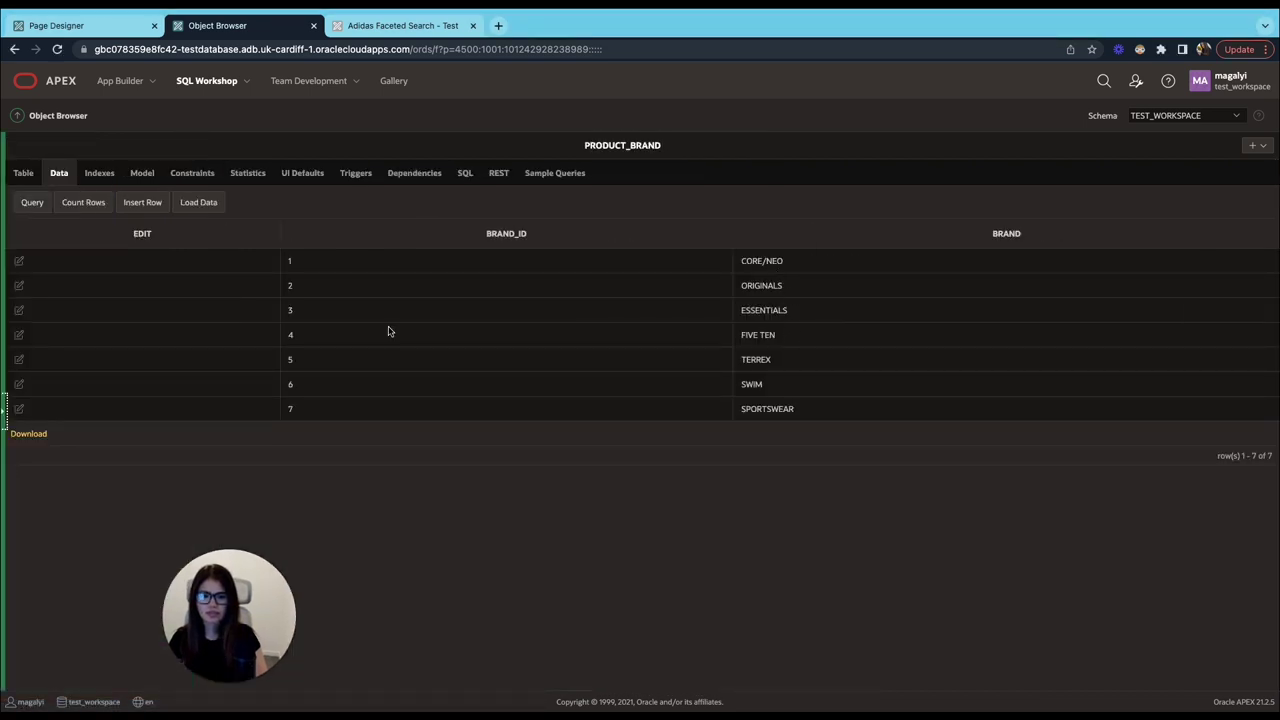
pyautogui.moveTo(287, 261); pyautogui.dragTo(354, 411)
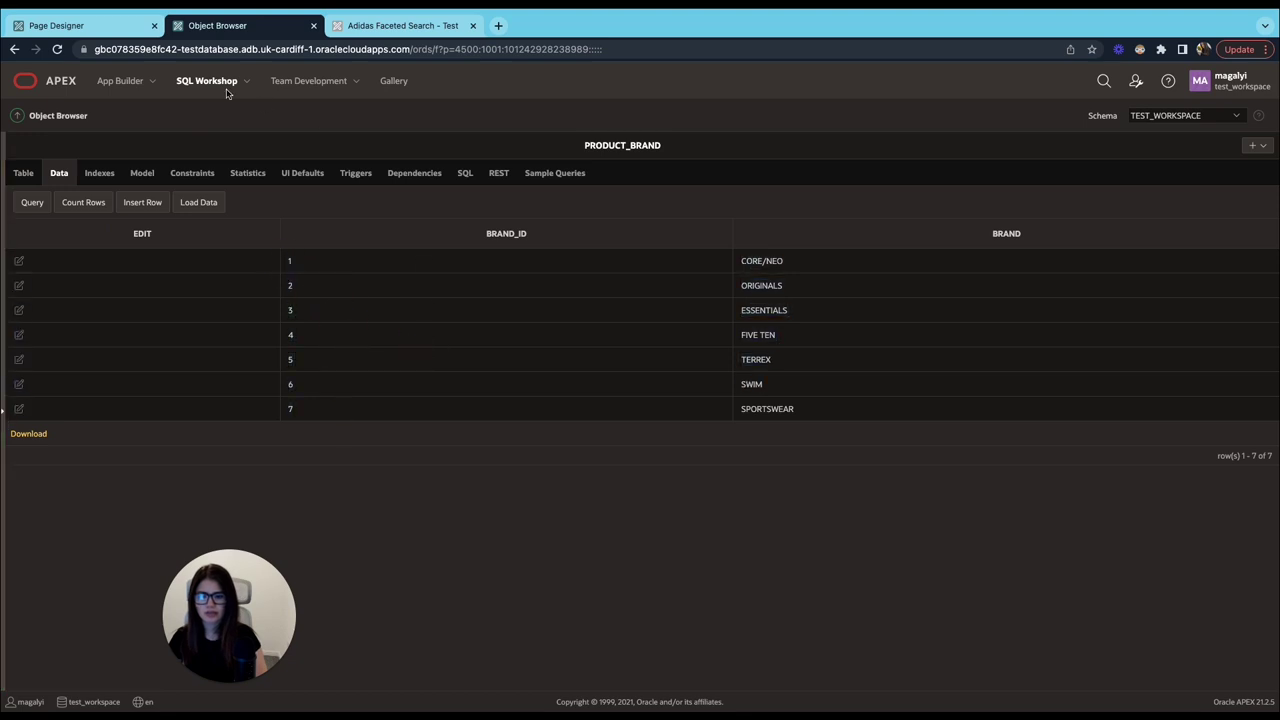
# Review the p.brand_id column in the All Products region's SQL query, then close the code editor.
pyautogui.click(60, 25)
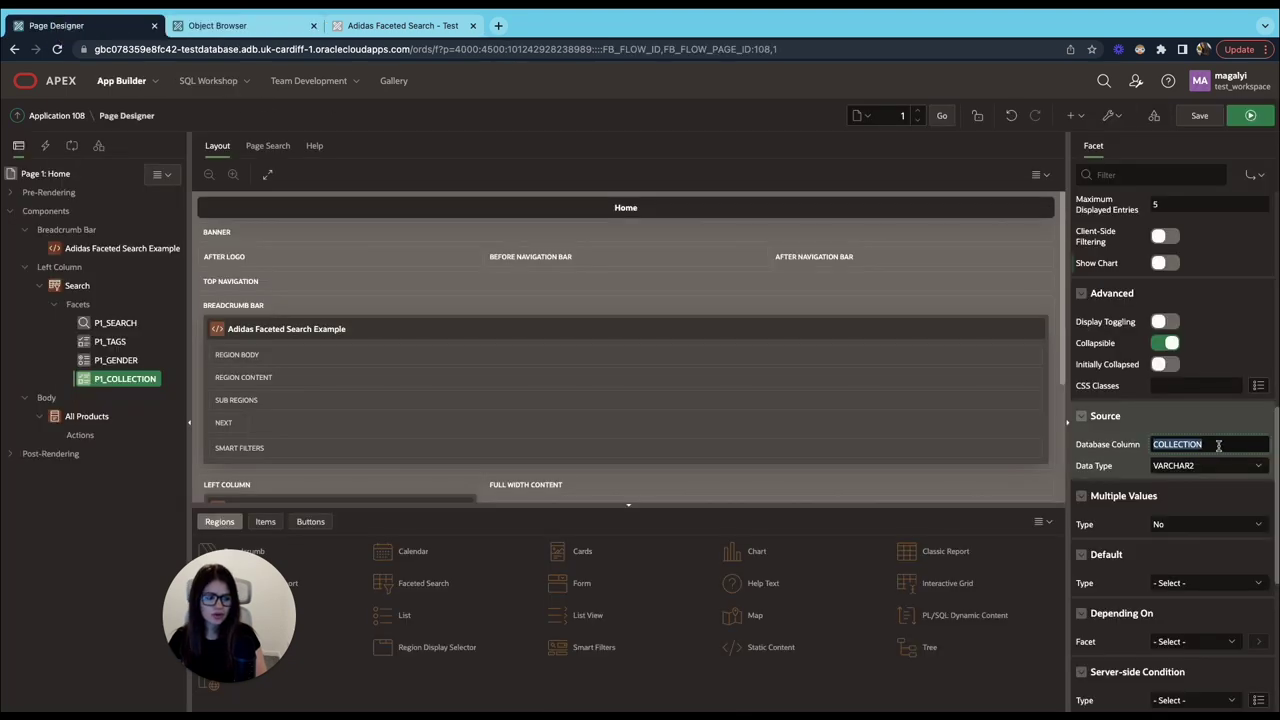
pyautogui.click(74, 420)
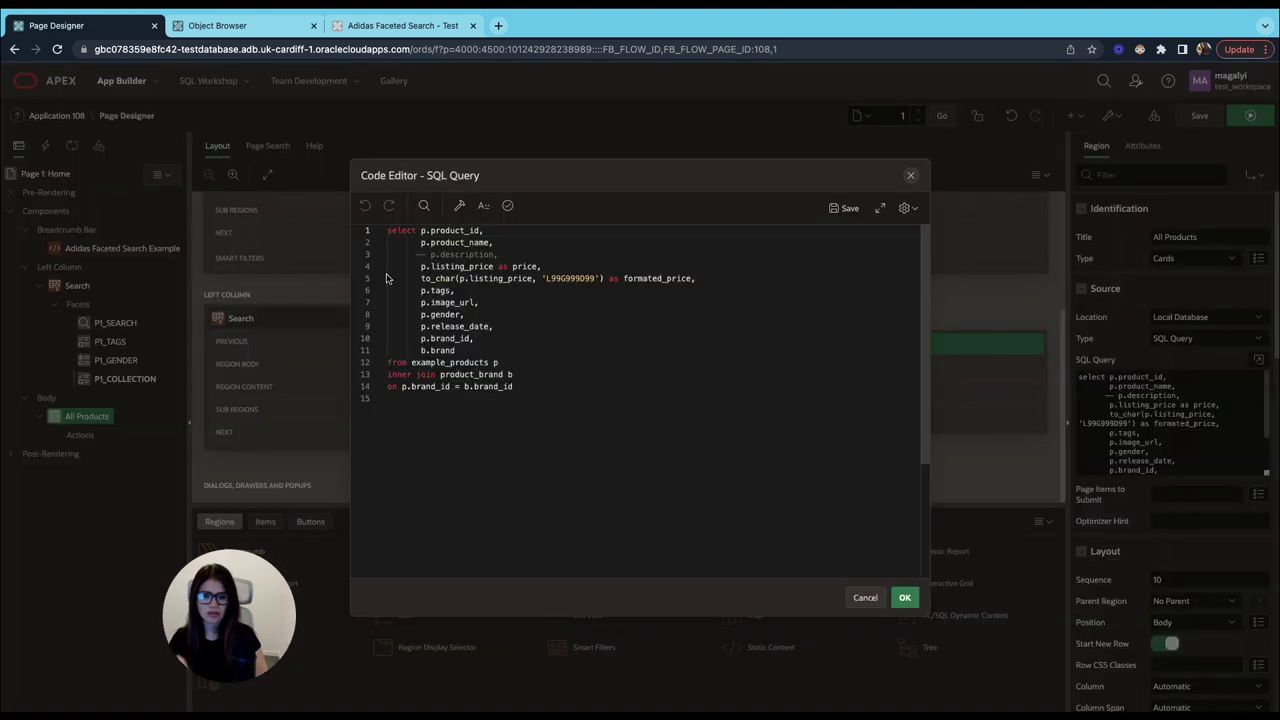
pyautogui.moveTo(475, 338); pyautogui.dragTo(406, 338)
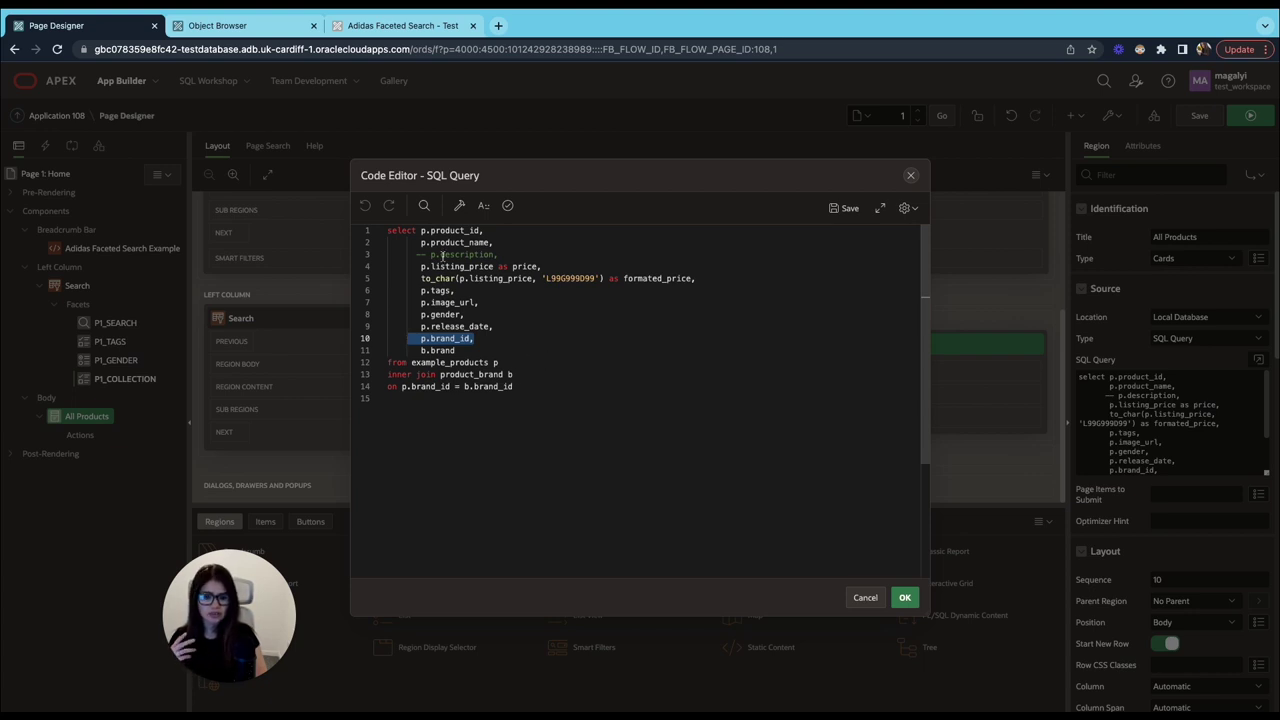
pyautogui.click(476, 340)
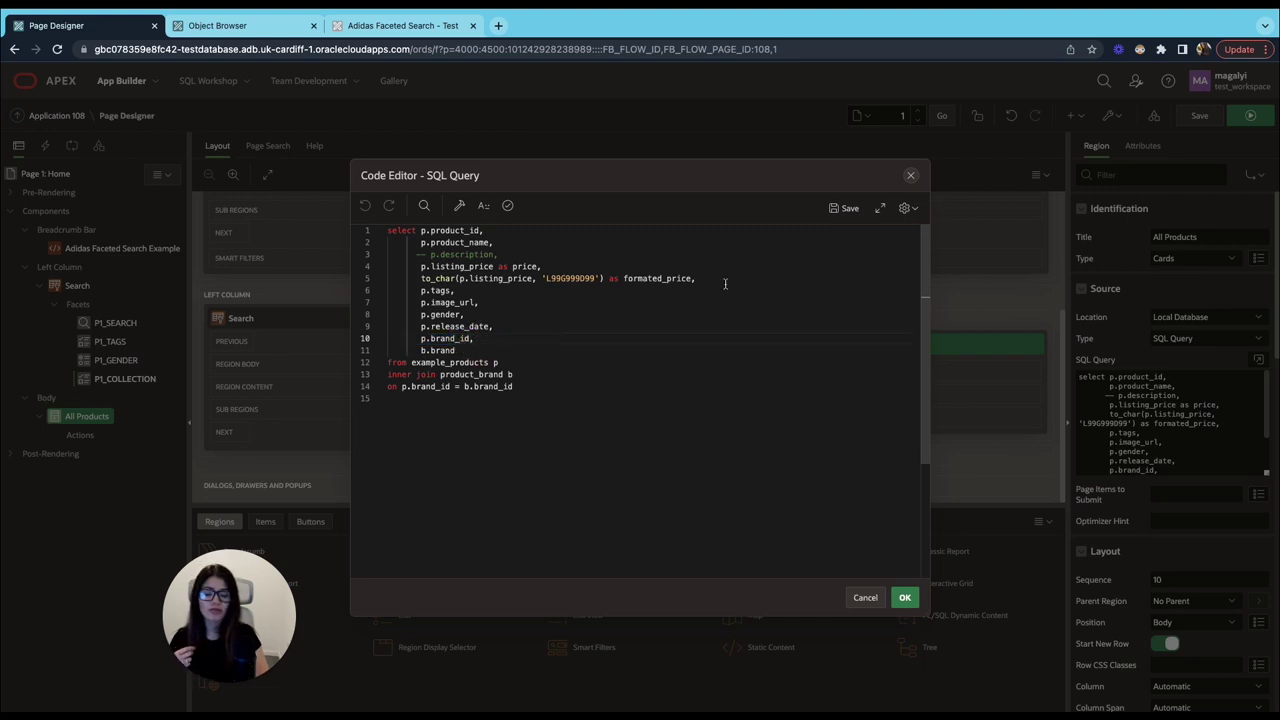
pyautogui.click(910, 175)
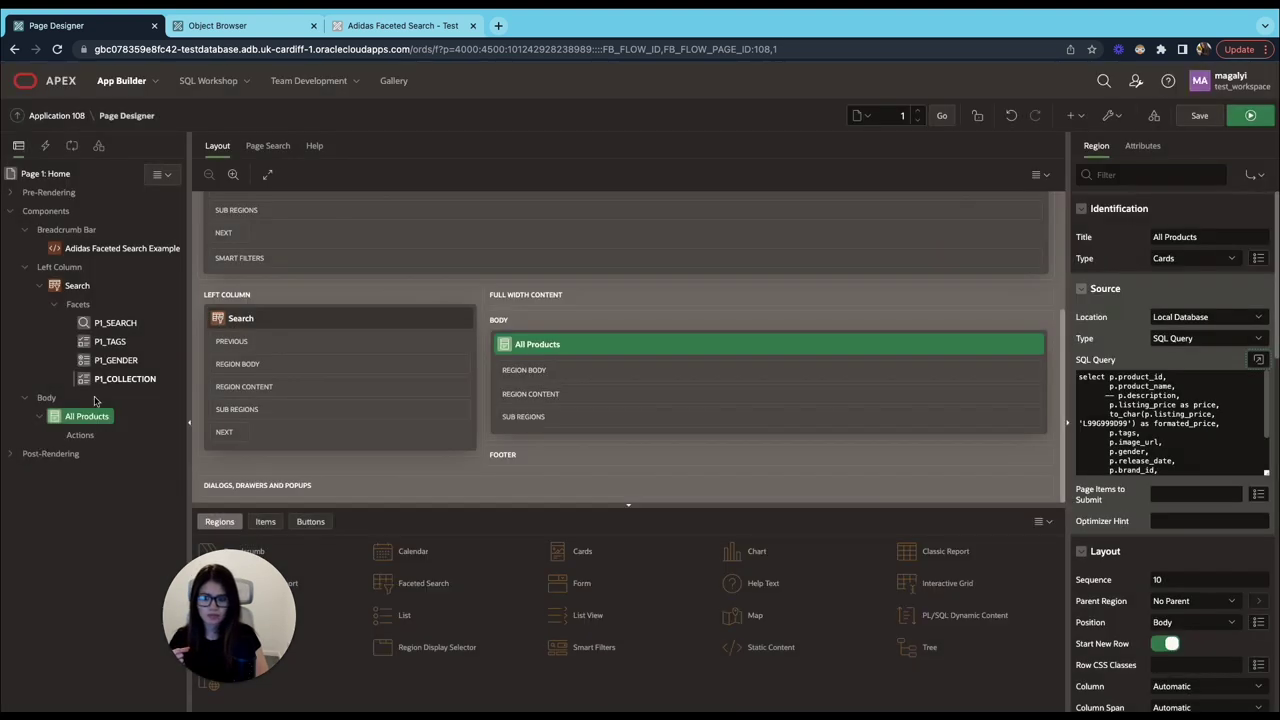
# Set the P1_COLLECTION facet's source database column to BRAND_ID and its data type to NUMBER.
pyautogui.click(125, 379)
pyautogui.scroll(-1, 1225, 530)
pyautogui.scroll(-10, 1225, 530)
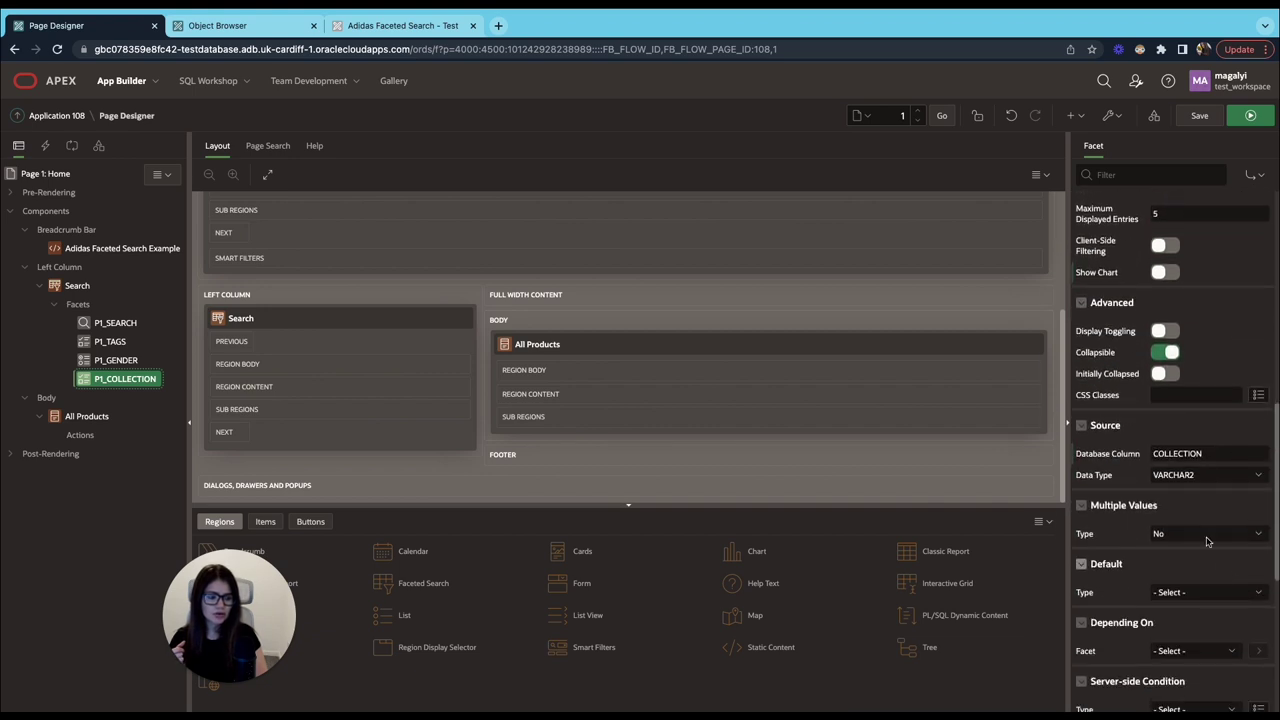
pyautogui.doubleClick(1200, 453)
pyautogui.write('BRAND_ID')
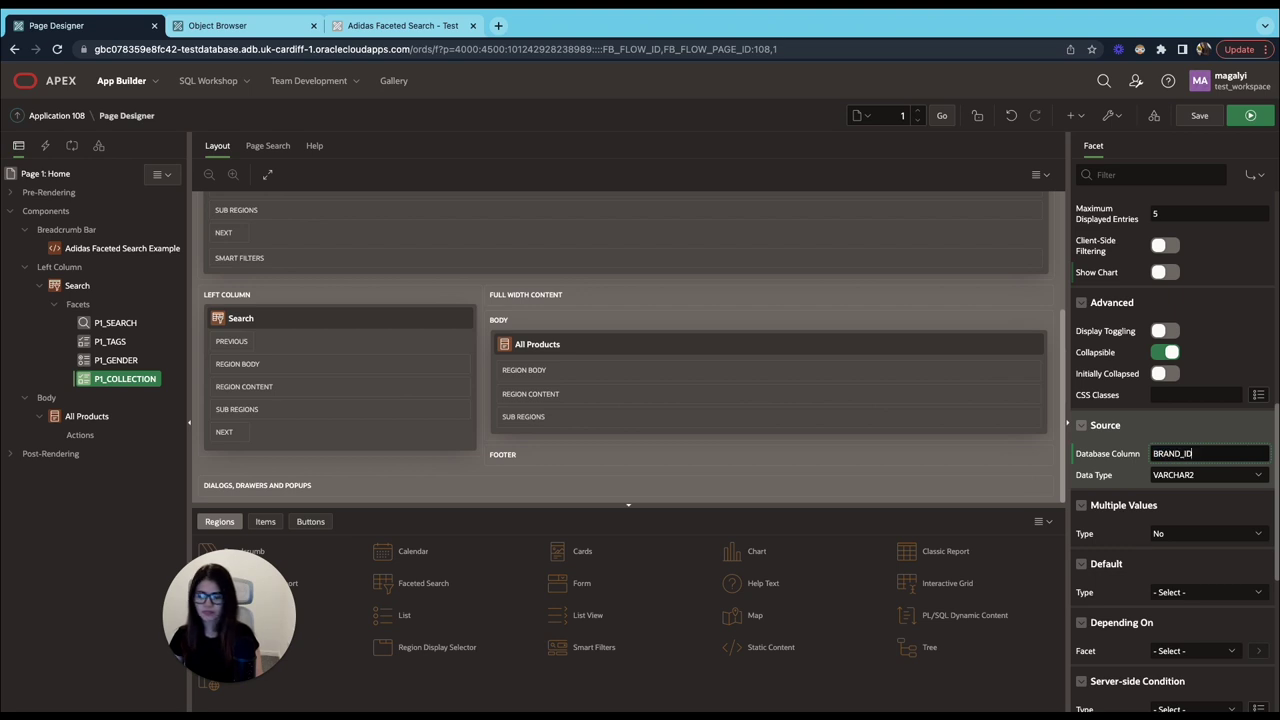
pyautogui.click(1183, 476)
pyautogui.click(1185, 489)
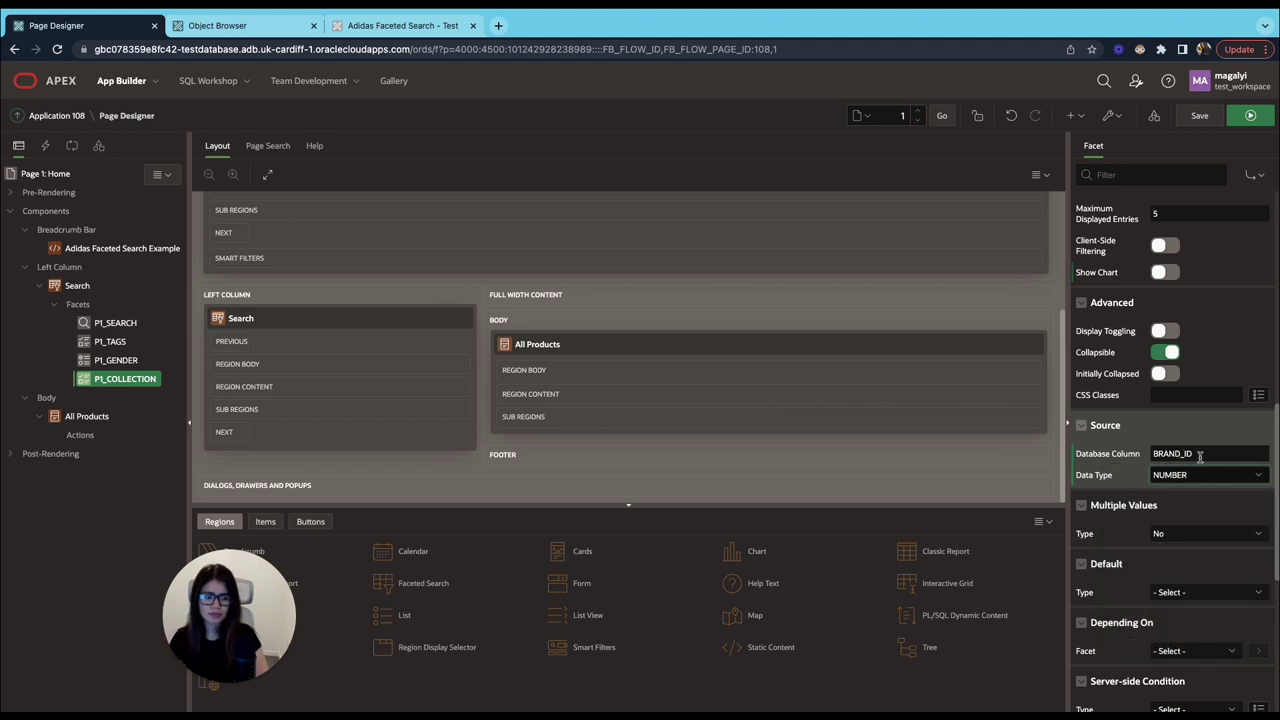
pyautogui.click(1175, 477)
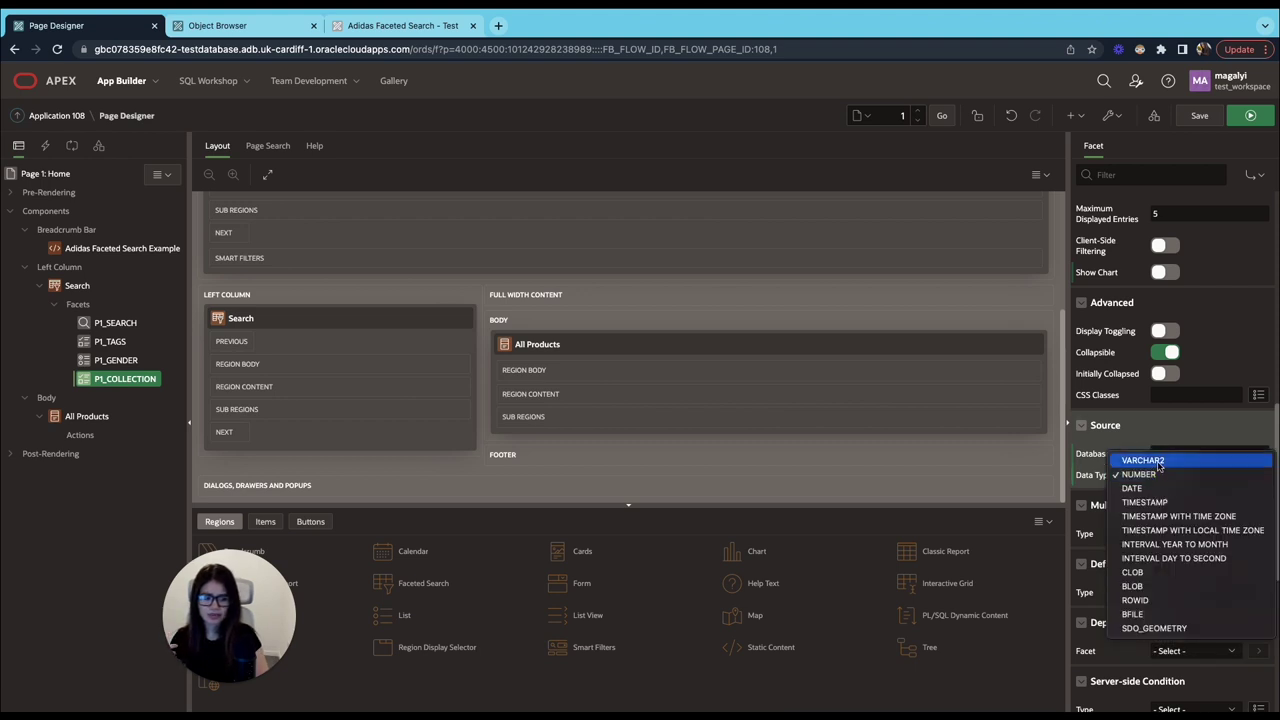
pyautogui.click(1167, 425)
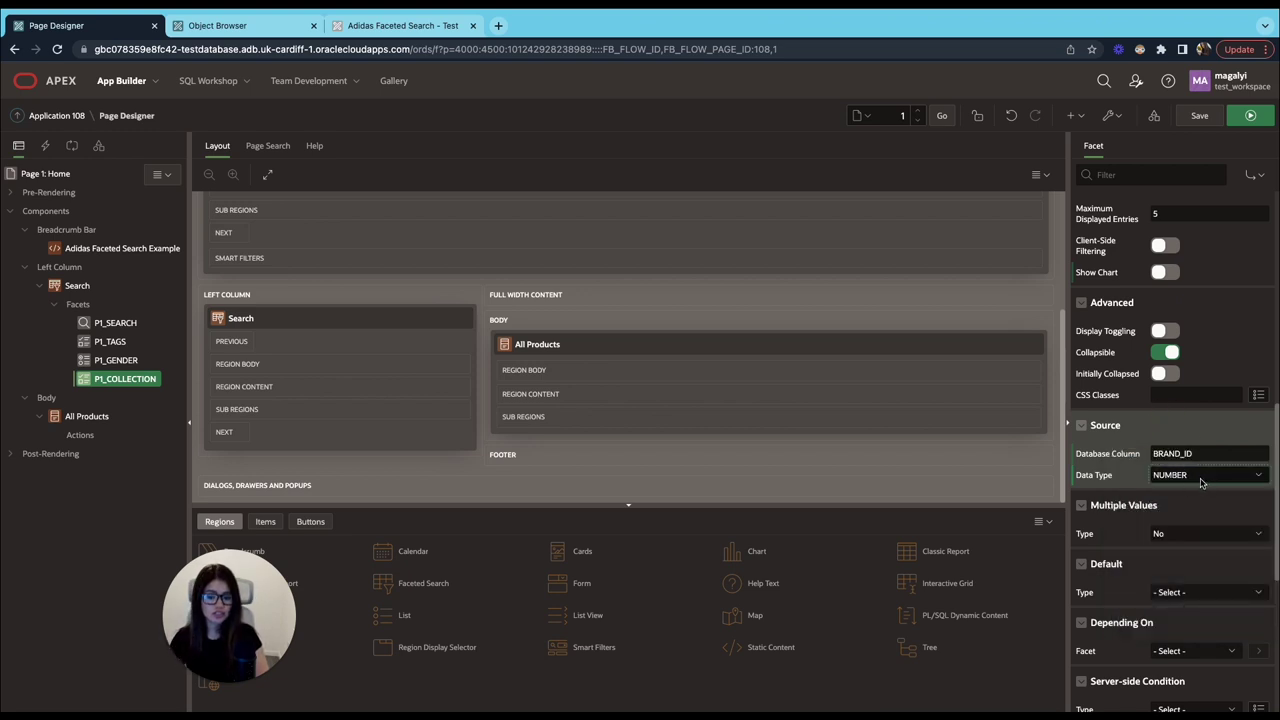
# Save the page and run it to view the updated Collection facet.
pyautogui.scroll(-1, 1201, 483)
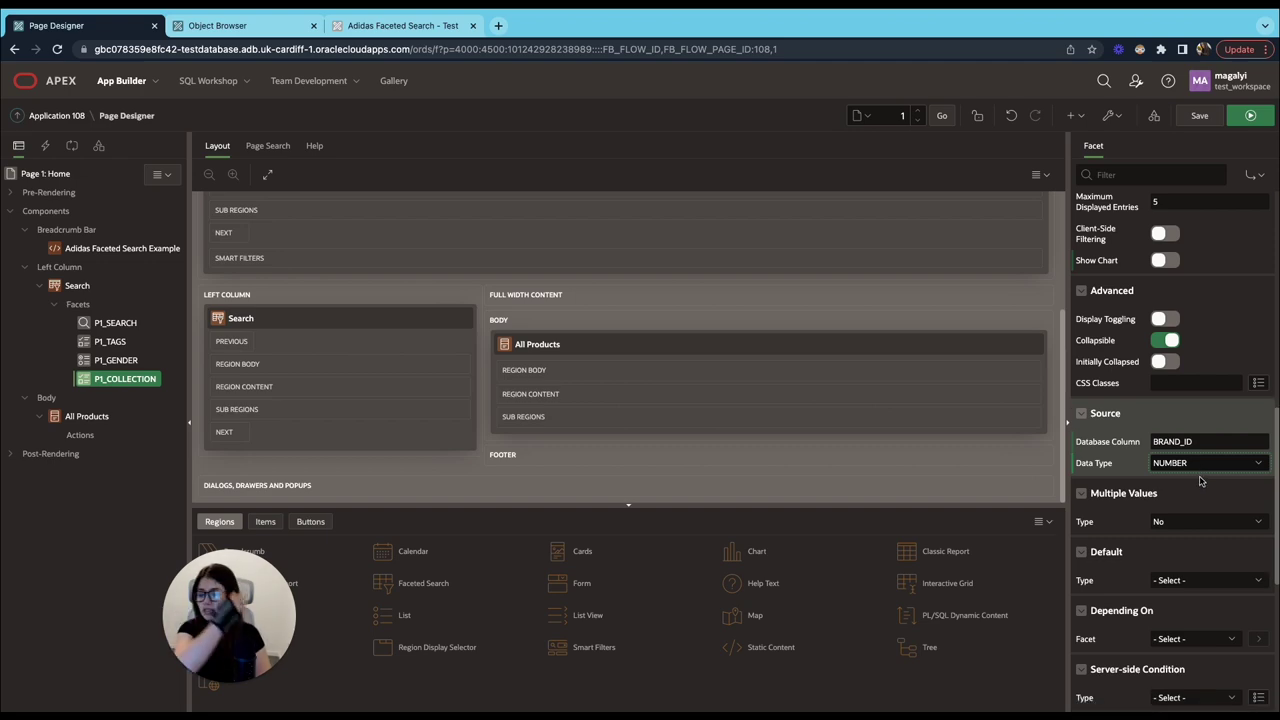
pyautogui.scroll(-5, 1203, 488)
pyautogui.click(1196, 115)
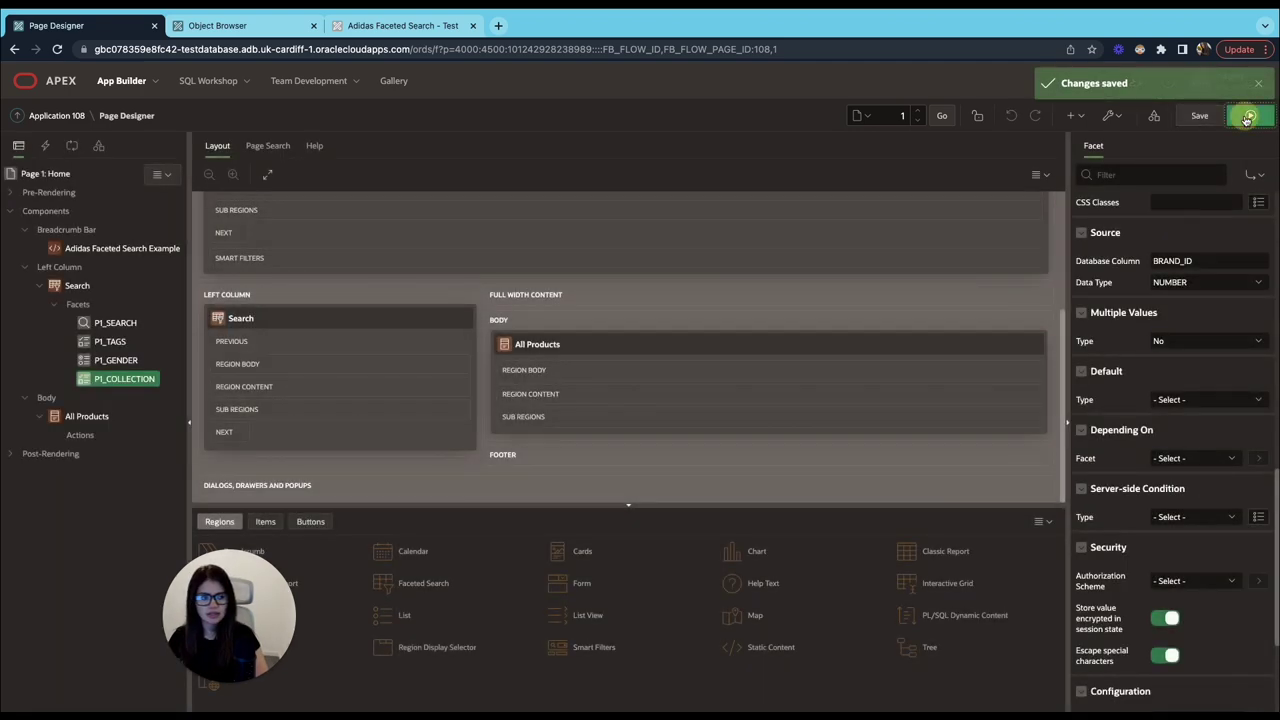
pyautogui.click(1249, 115)
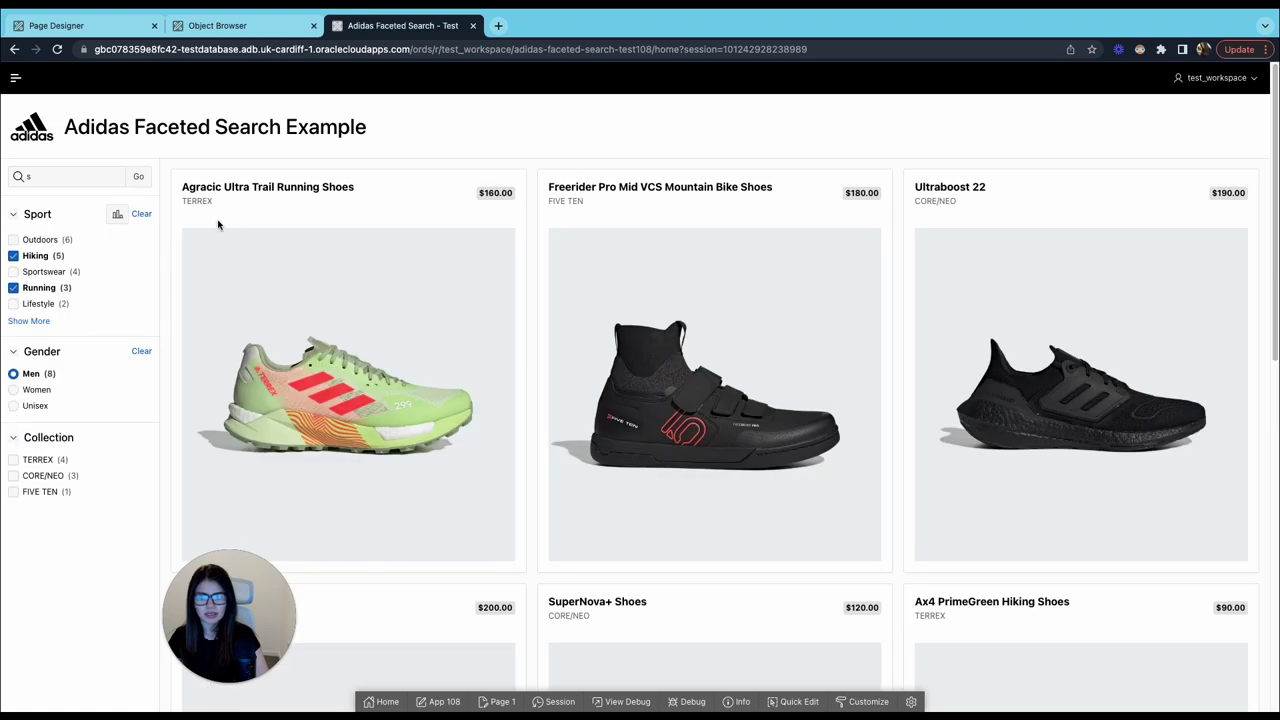
# Test the Collection facet on the running page by switching the TERREX and FIVE TEN filters on and off.
pyautogui.click(39, 467)
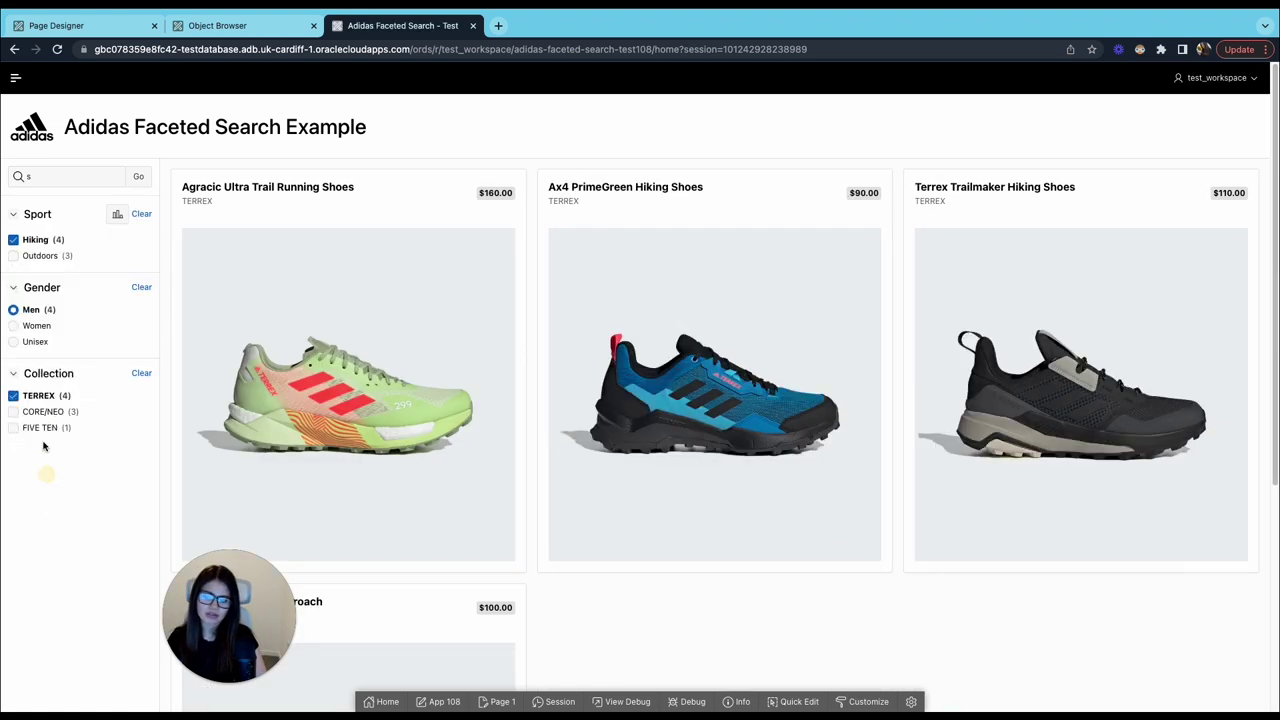
pyautogui.click(42, 429)
pyautogui.click(38, 396)
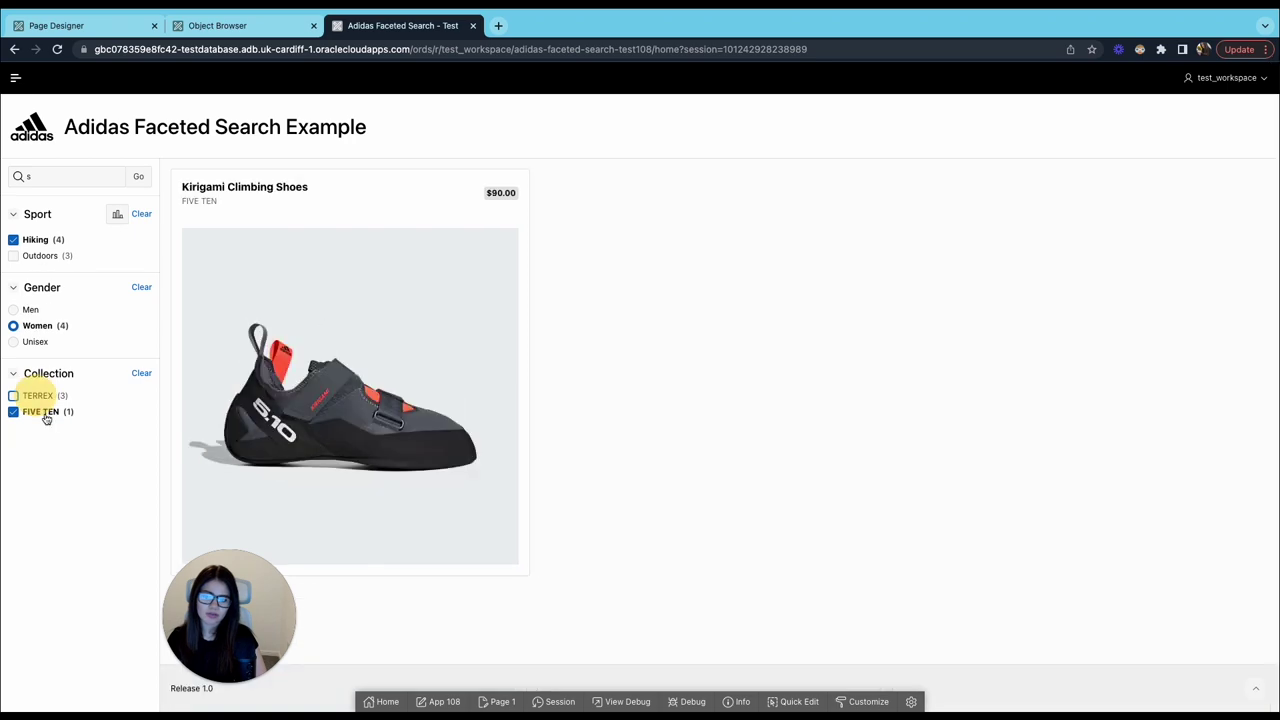
pyautogui.click(46, 414)
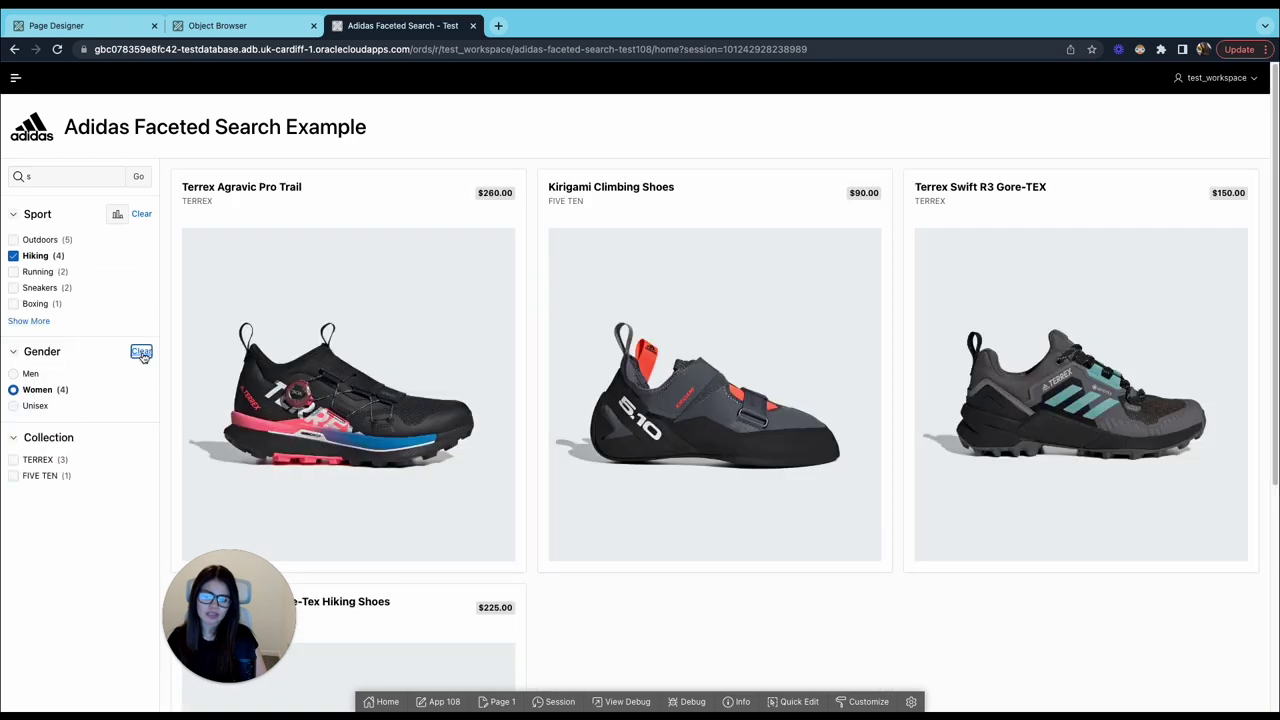
# Clear the Gender and Hiking filters and filter the products by the ORIGINALS collection and the Women gender.
pyautogui.click(140, 351)
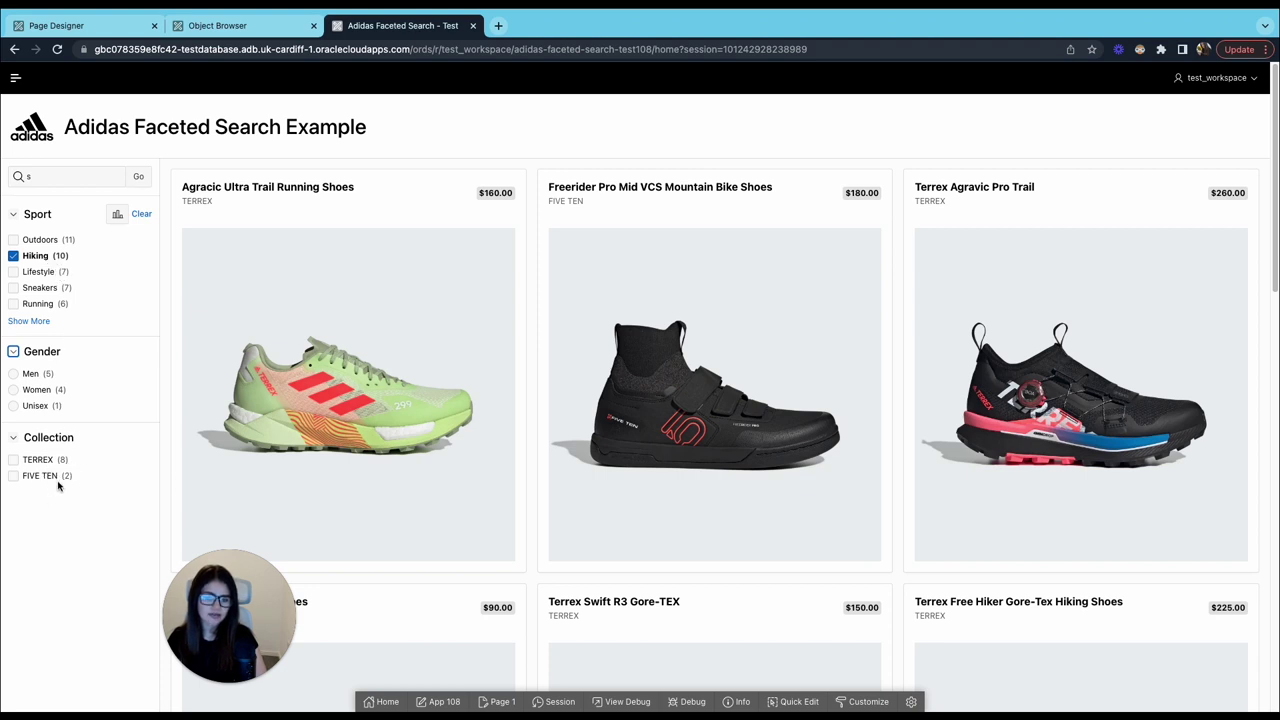
pyautogui.click(55, 259)
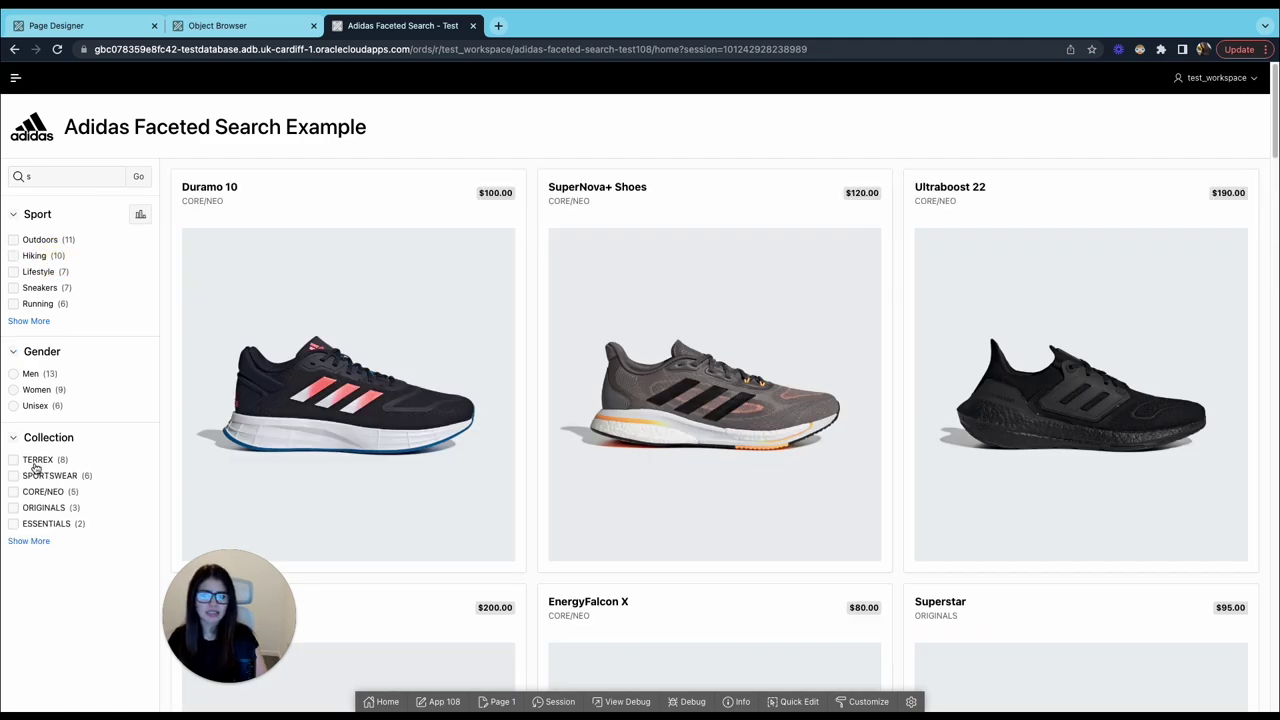
pyautogui.click(40, 508)
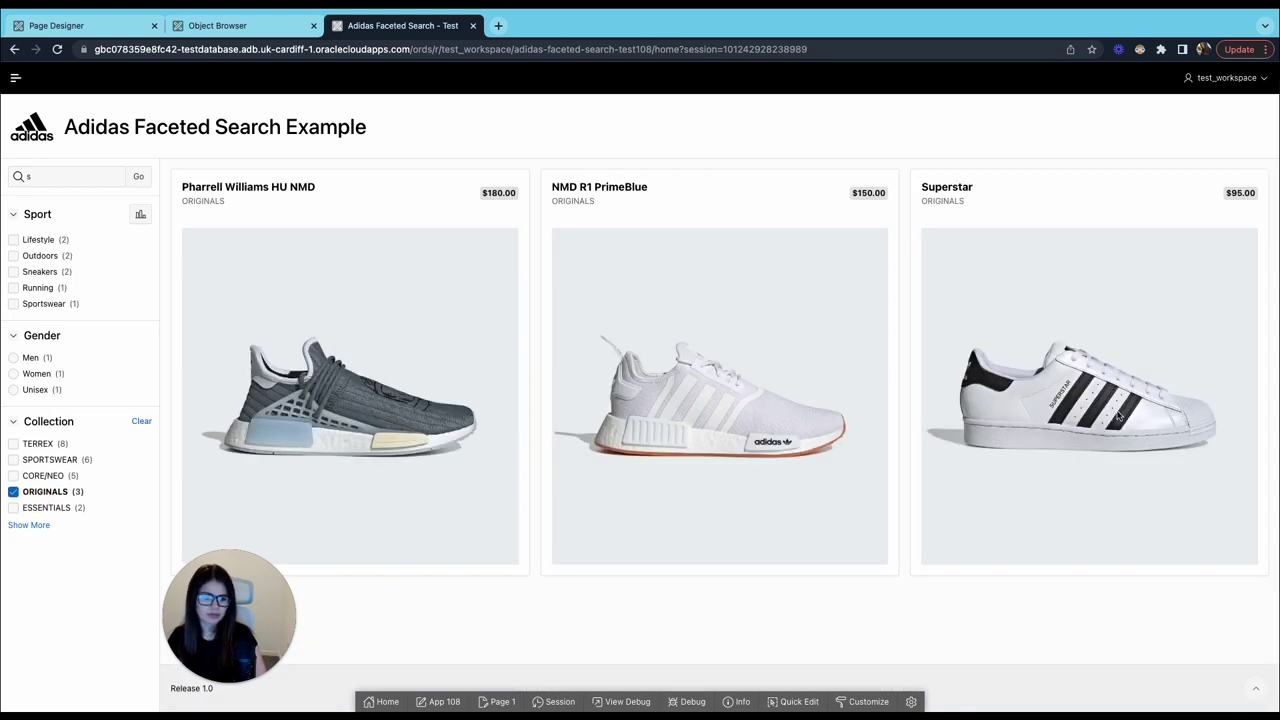
pyautogui.click(36, 376)
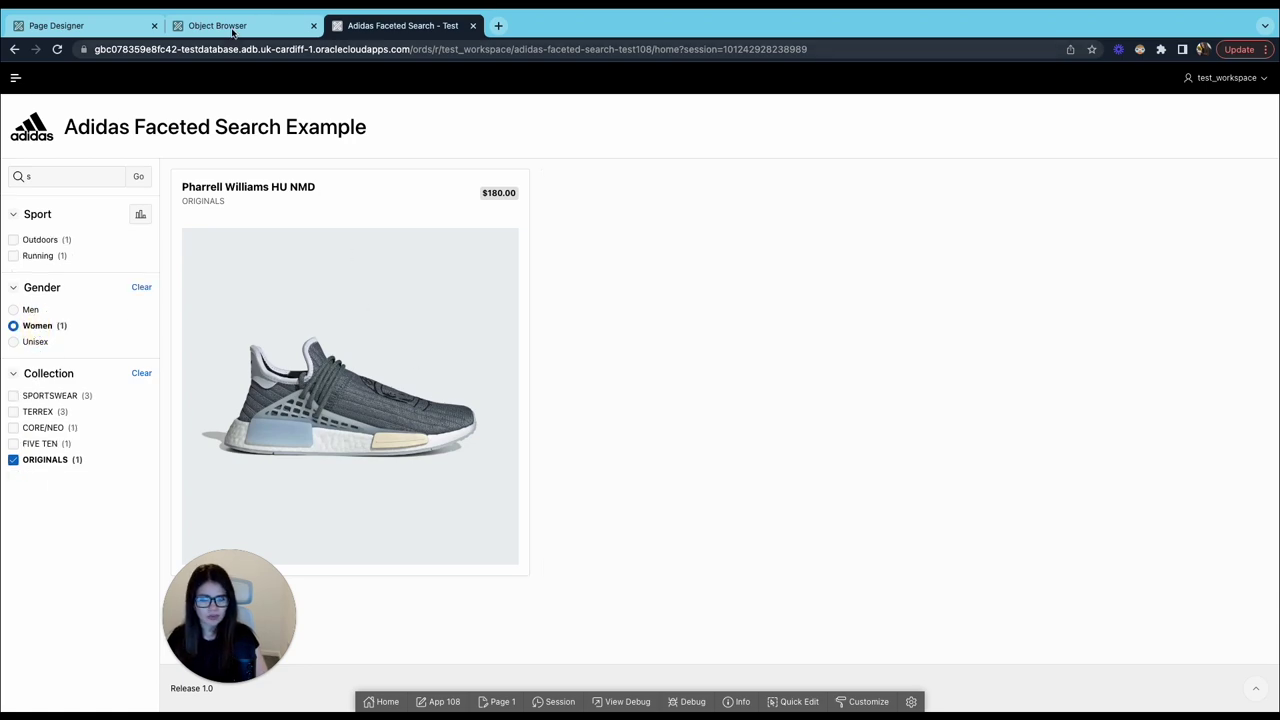
# Return to Page Designer and create a new Range facet in the Search region.
pyautogui.click(232, 28)
pyautogui.click(60, 25)
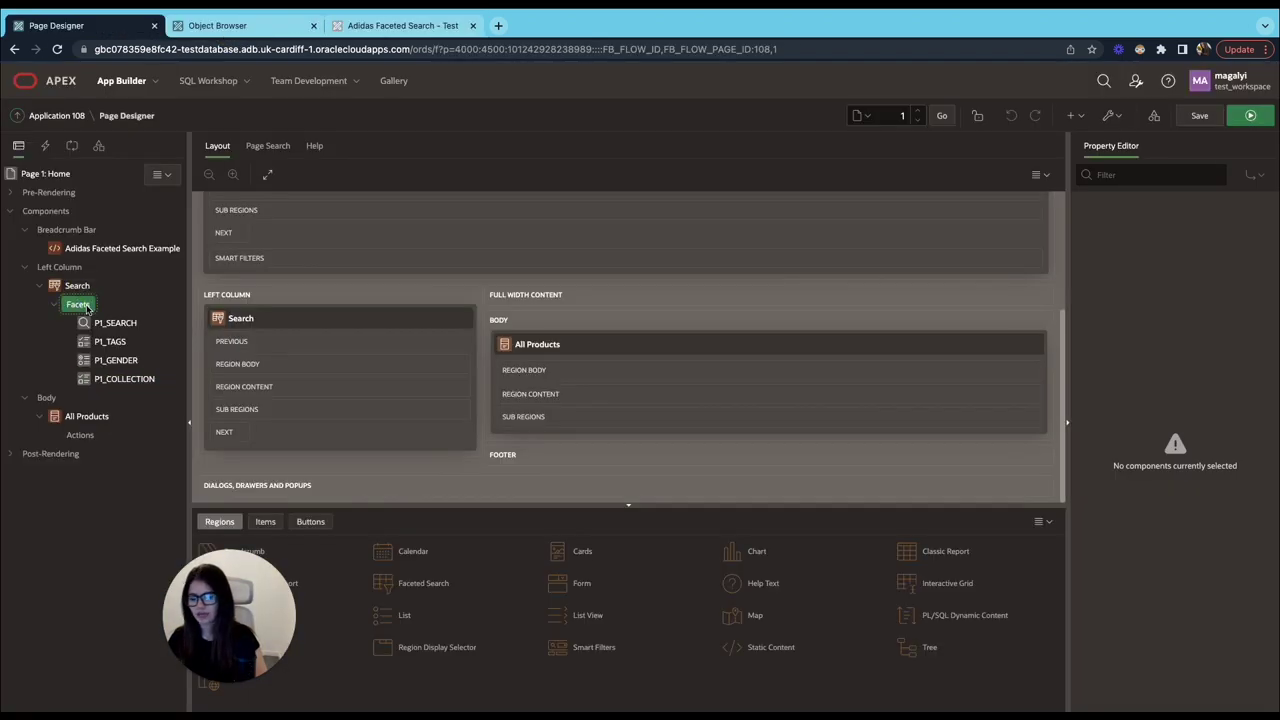
pyautogui.rightClick(87, 309)
pyautogui.click(118, 323)
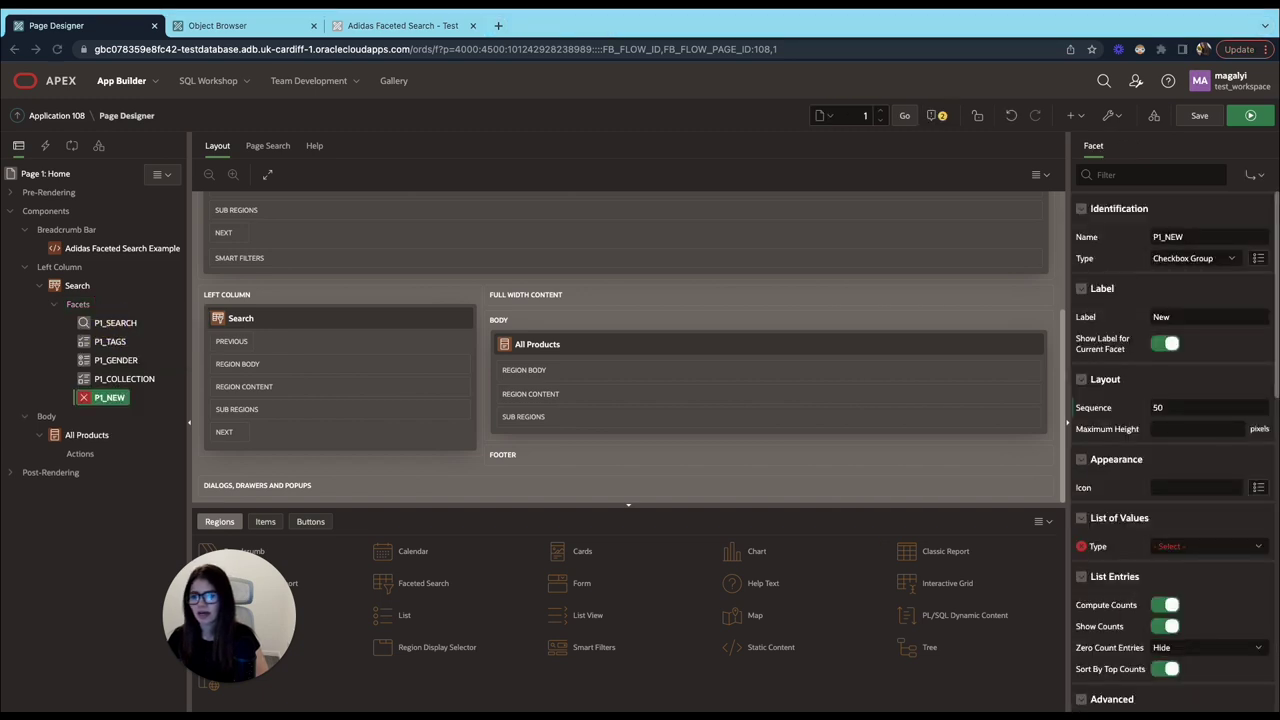
pyautogui.click(1190, 258)
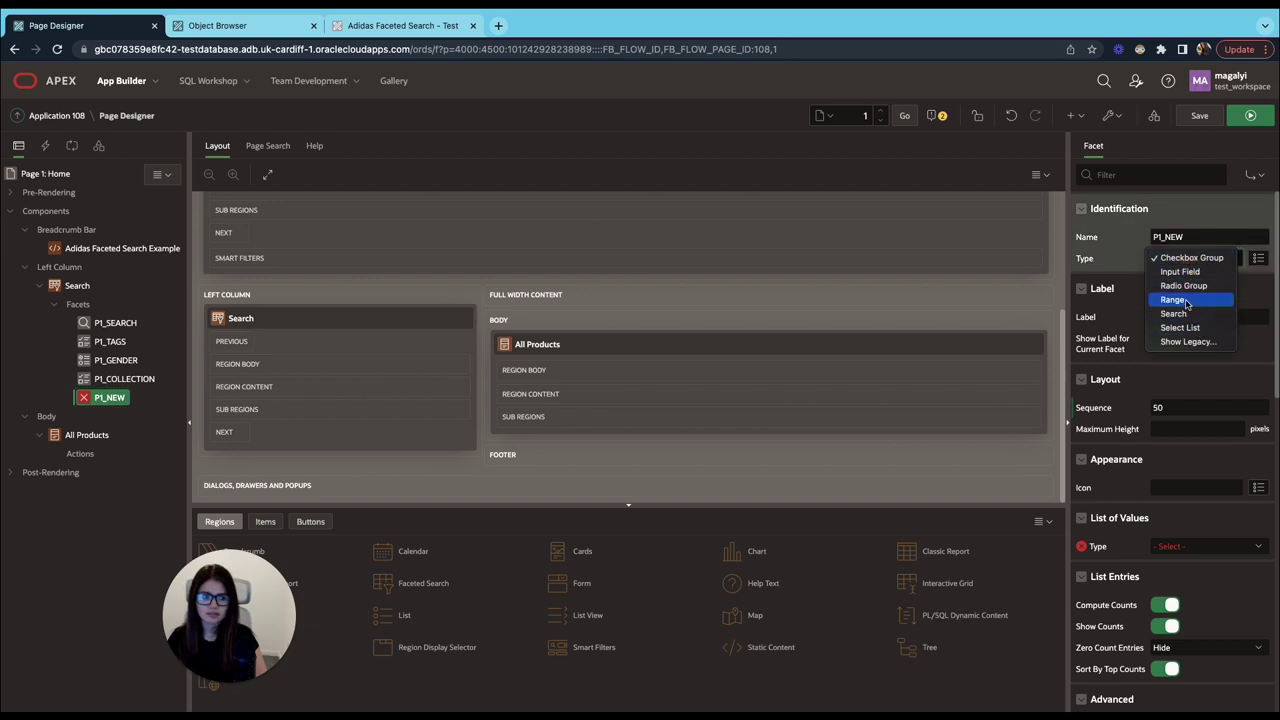
pyautogui.click(1186, 300)
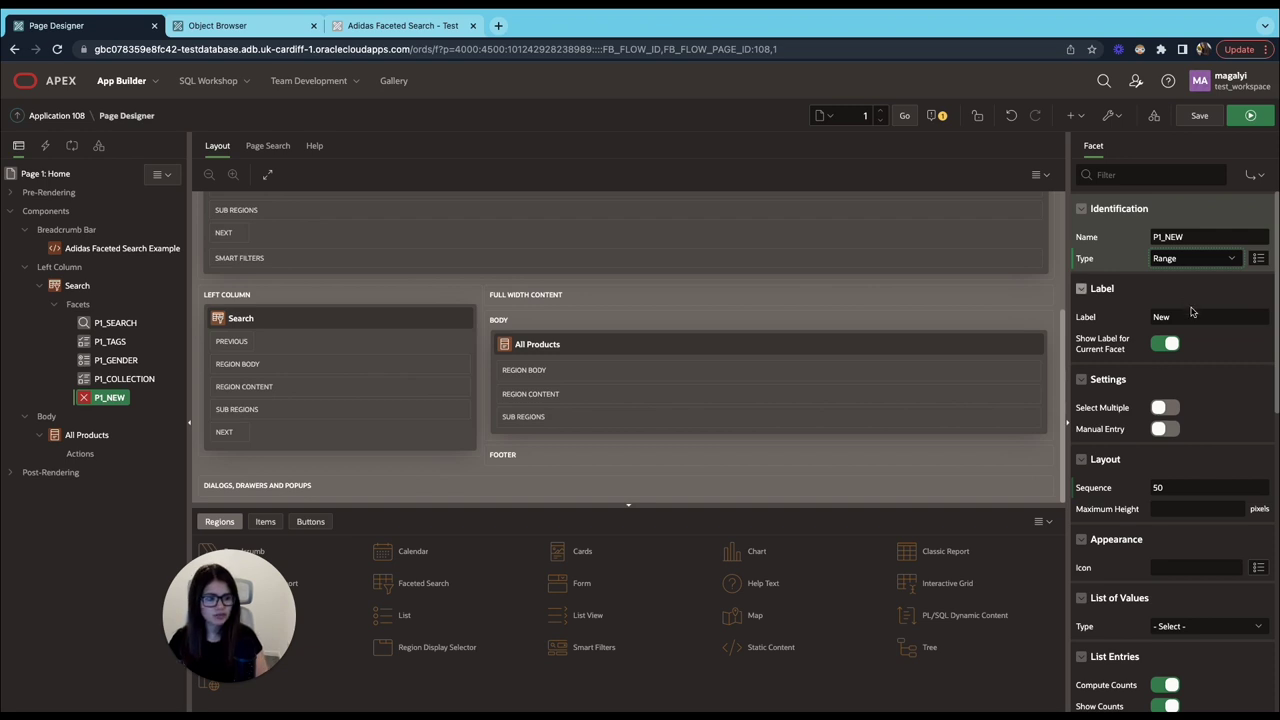
# Label the new Range facet Price and name it P1_PRICE.
pyautogui.click(1152, 317)
pyautogui.moveTo(1150, 318); pyautogui.dragTo(1275, 320)
pyautogui.press('BackSpace')
pyautogui.write('Pric')
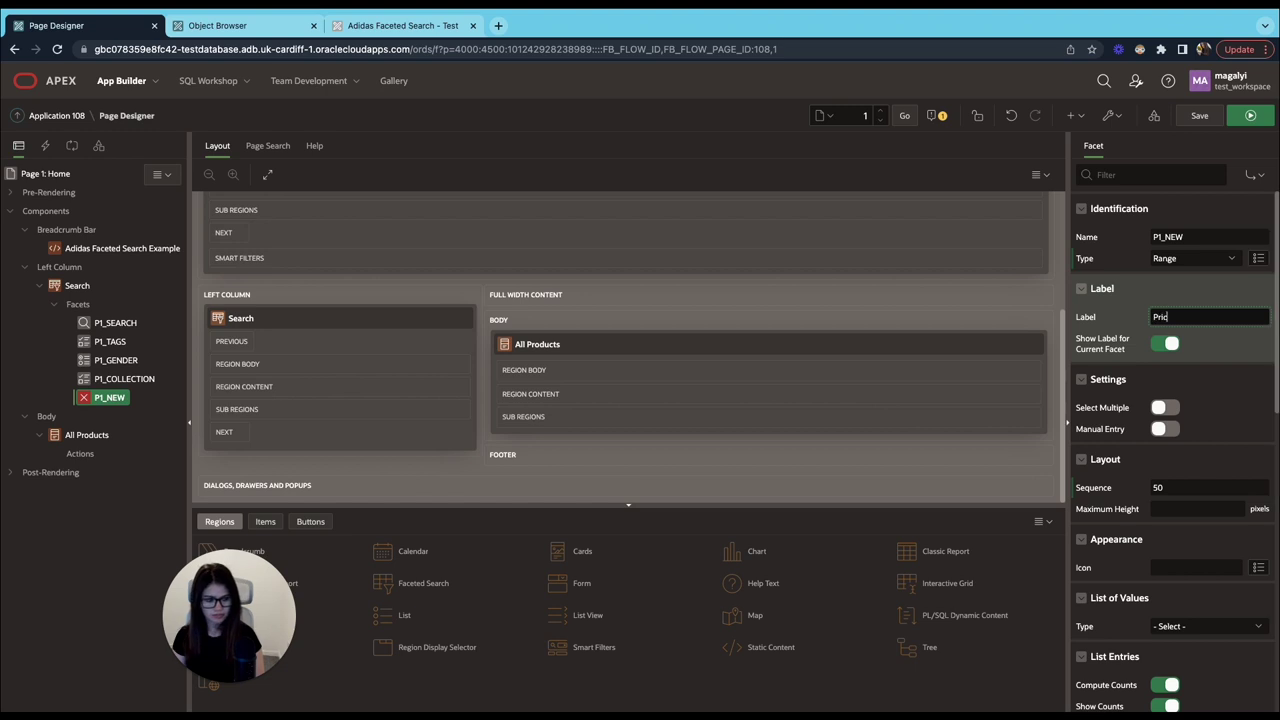
pyautogui.click(1224, 237)
pyautogui.press('BackSpace')
pyautogui.press('BackSpace')
pyautogui.press('BackSpace')
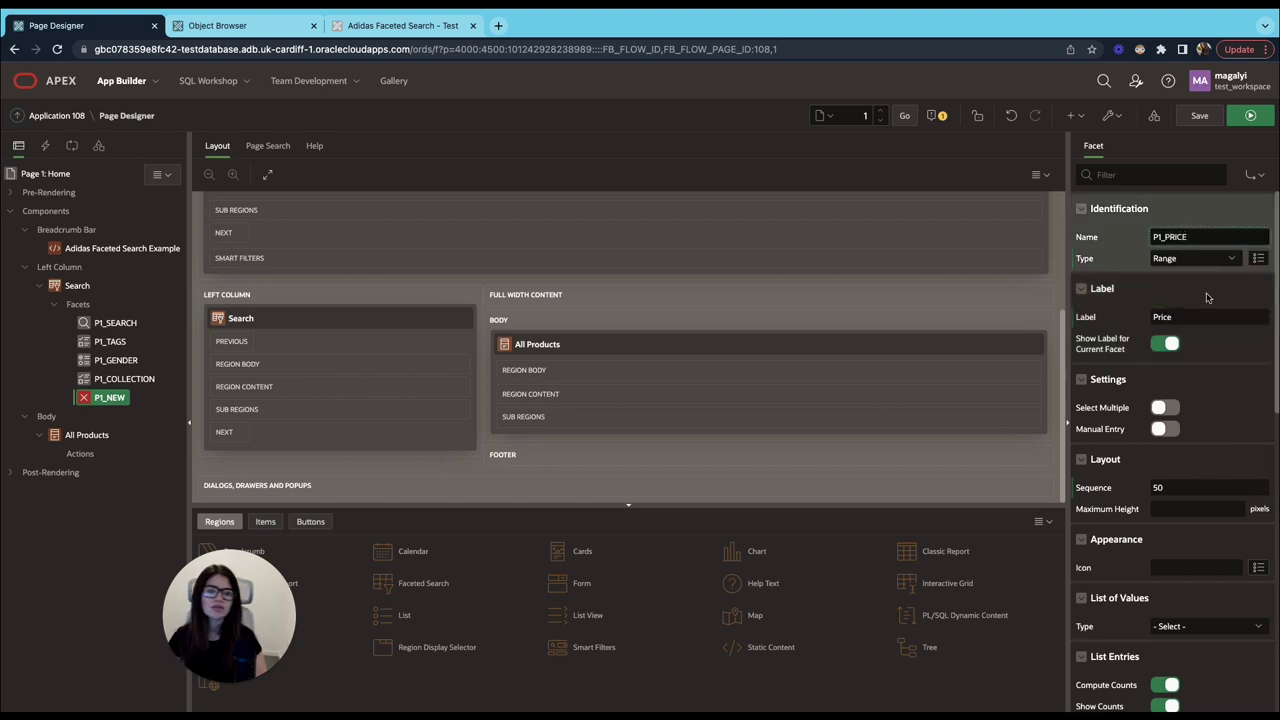
# Set the P1_PRICE facet's list of values type to Static Values.
pyautogui.scroll(-2, 1254, 549)
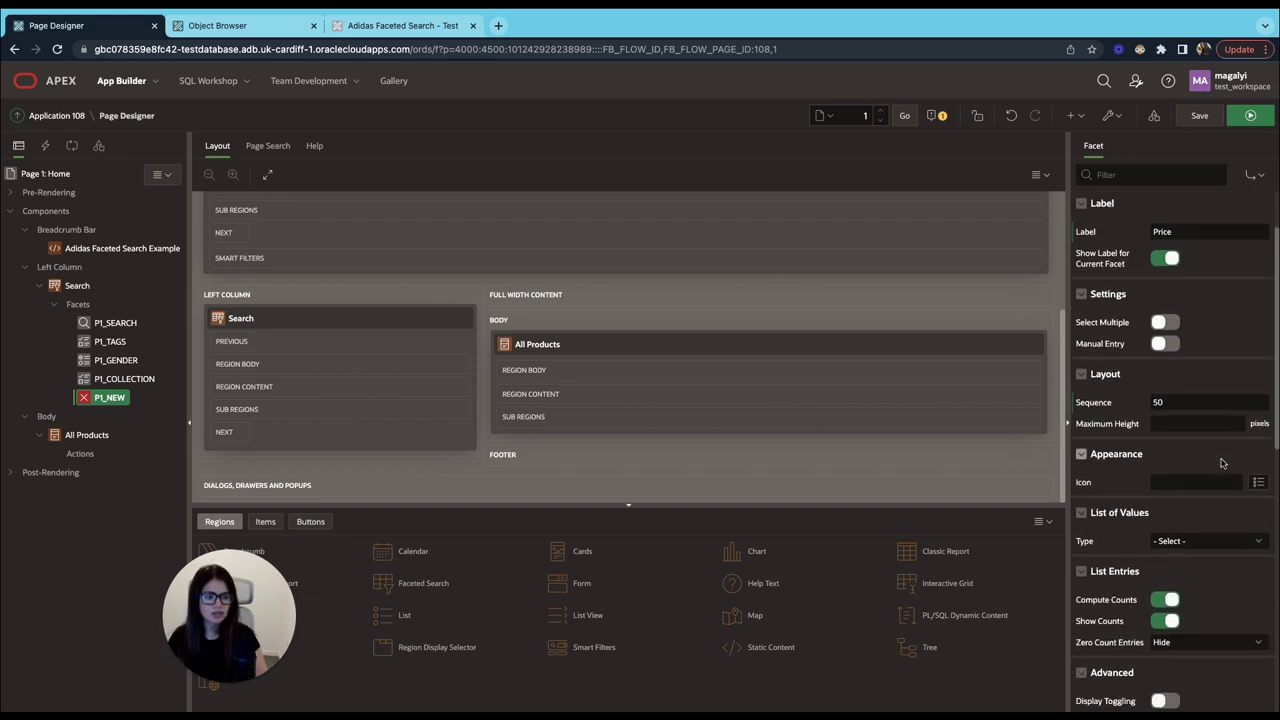
pyautogui.scroll(-3, 1199, 442)
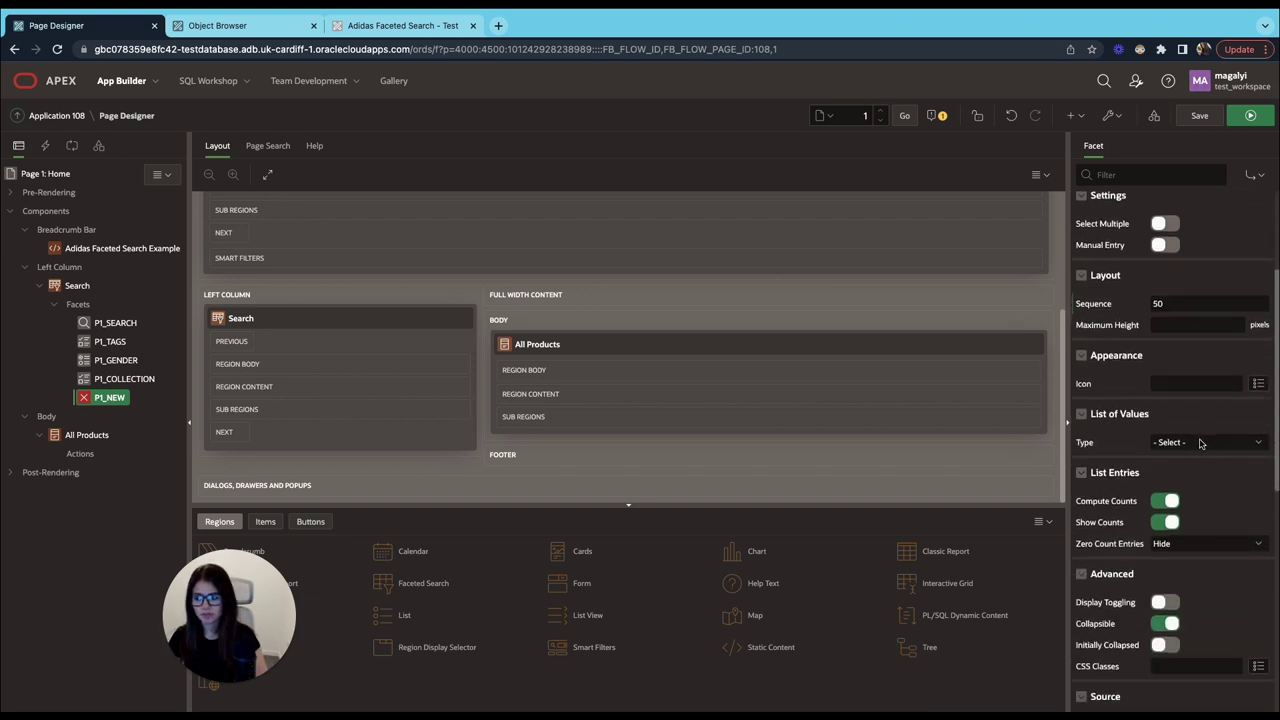
pyautogui.click(1201, 442)
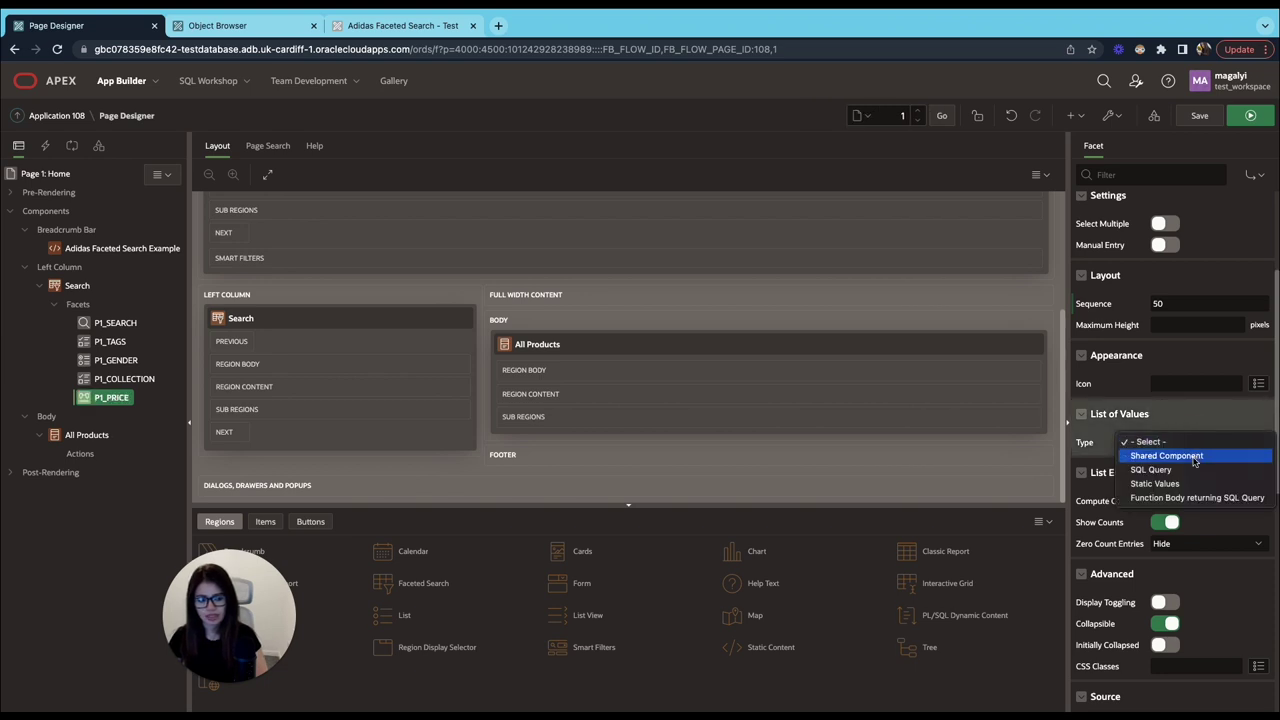
pyautogui.click(1193, 483)
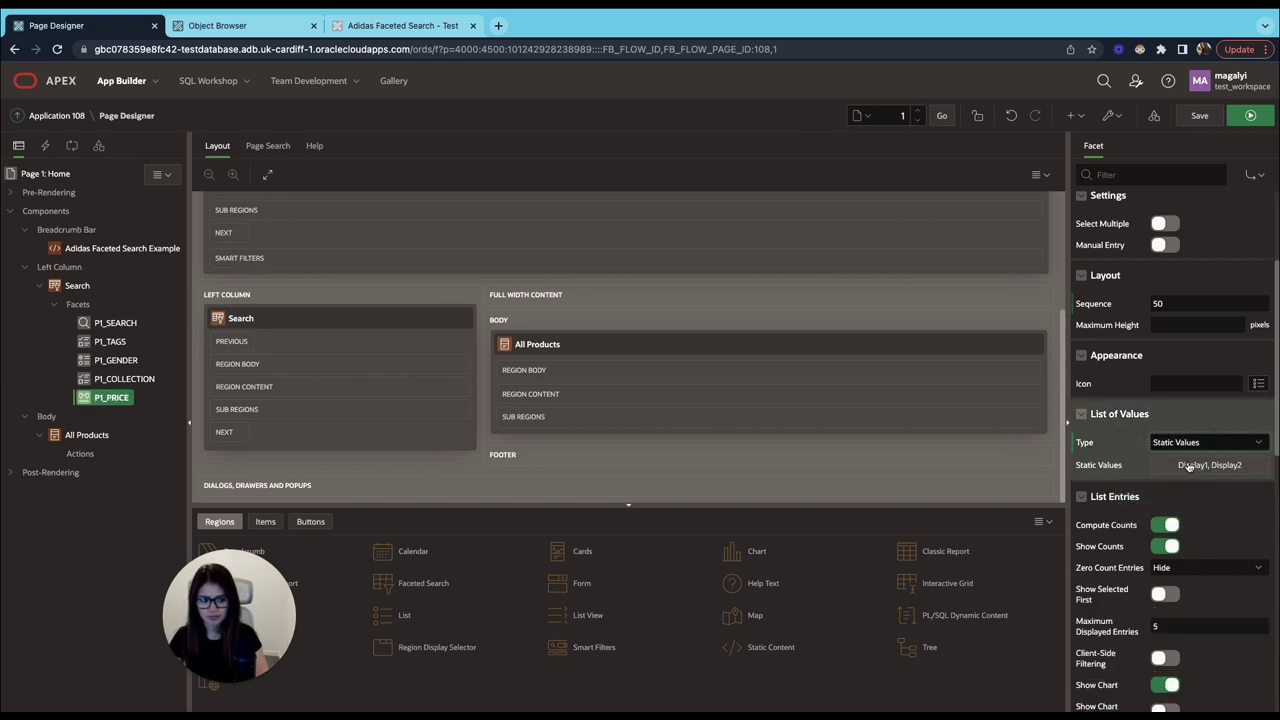
# Change the first static value of the P1_PRICE facet to display "under $50" with the return value |50.
pyautogui.click(1203, 467)
pyautogui.moveTo(543, 372); pyautogui.dragTo(479, 374)
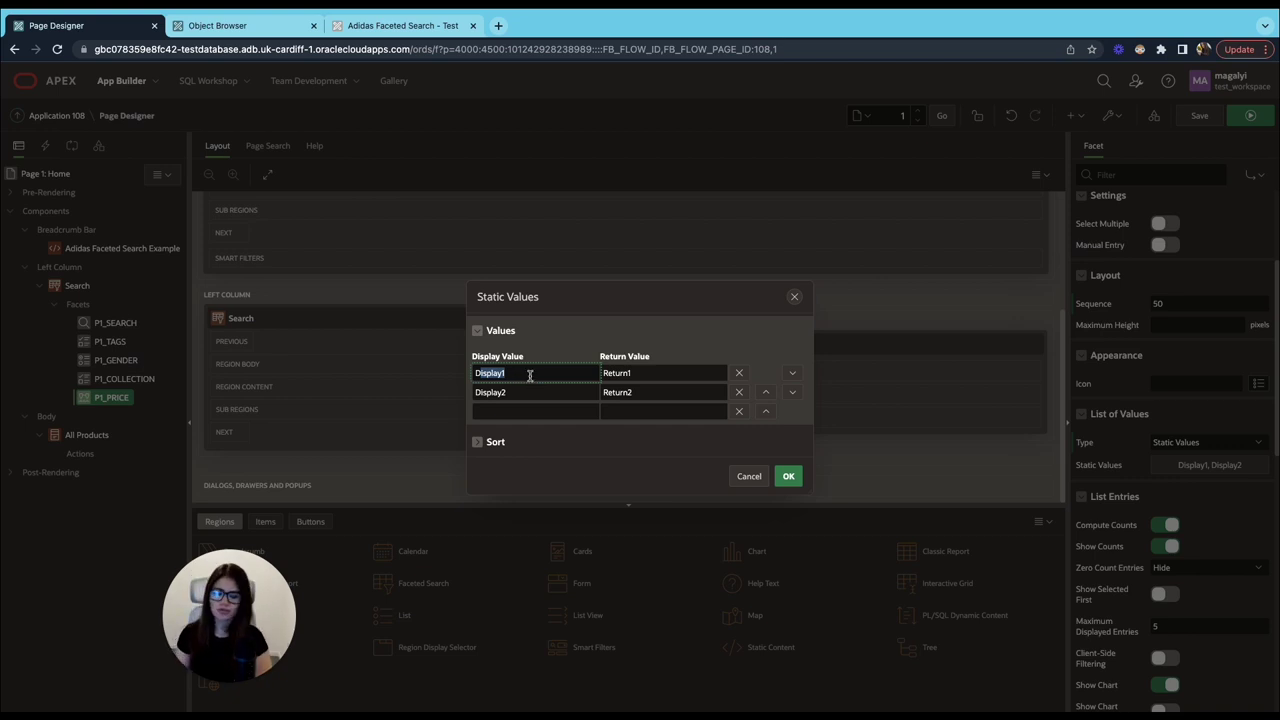
pyautogui.click(634, 372)
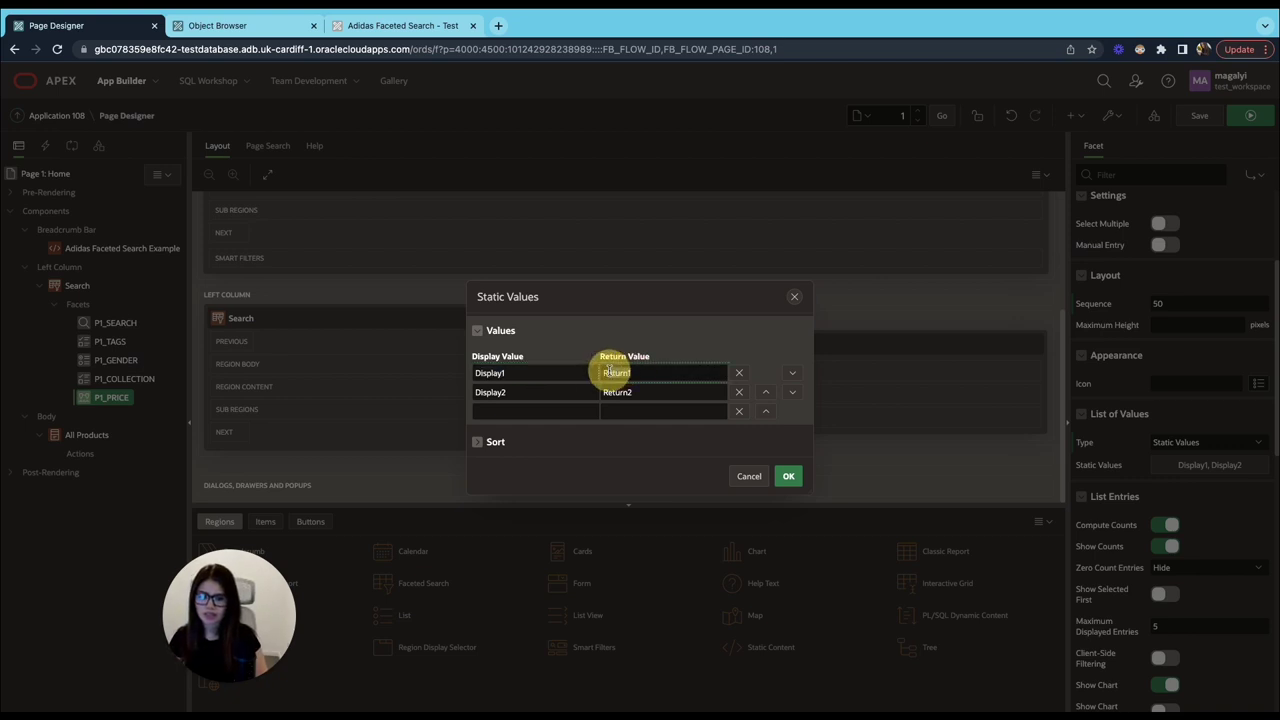
pyautogui.moveTo(604, 372); pyautogui.dragTo(640, 373)
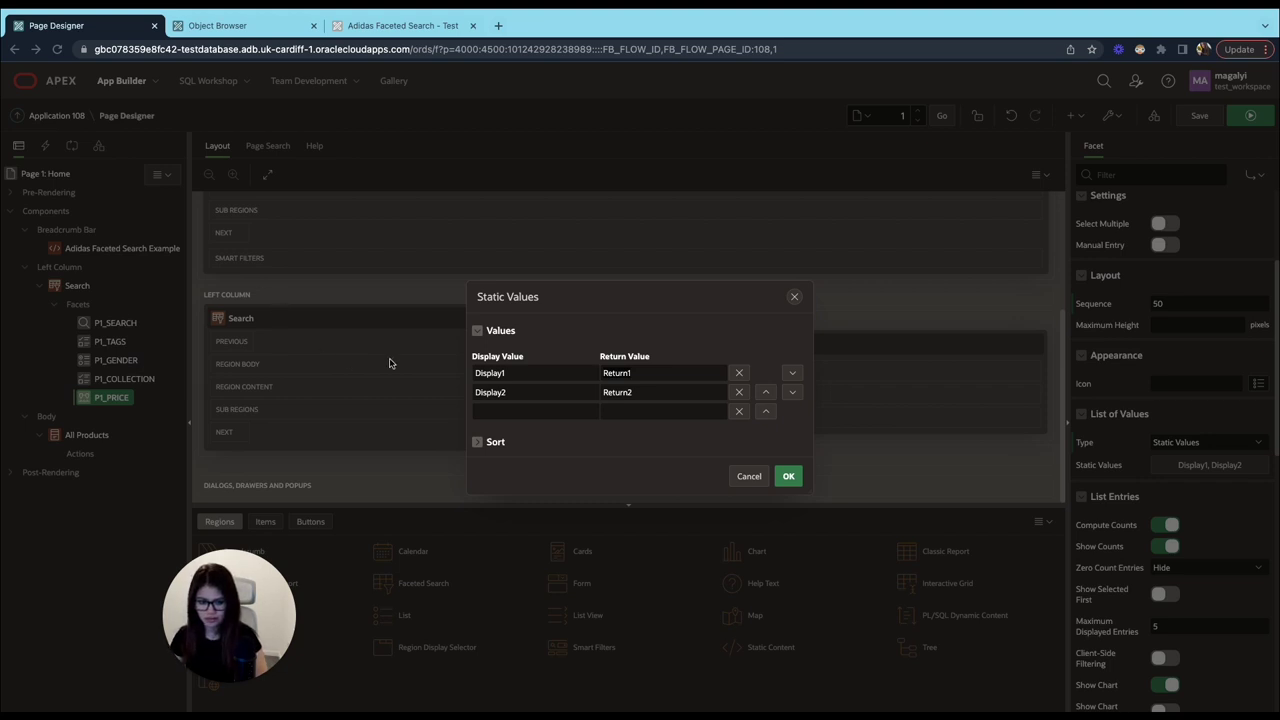
pyautogui.doubleClick(520, 372)
pyautogui.write('<%')
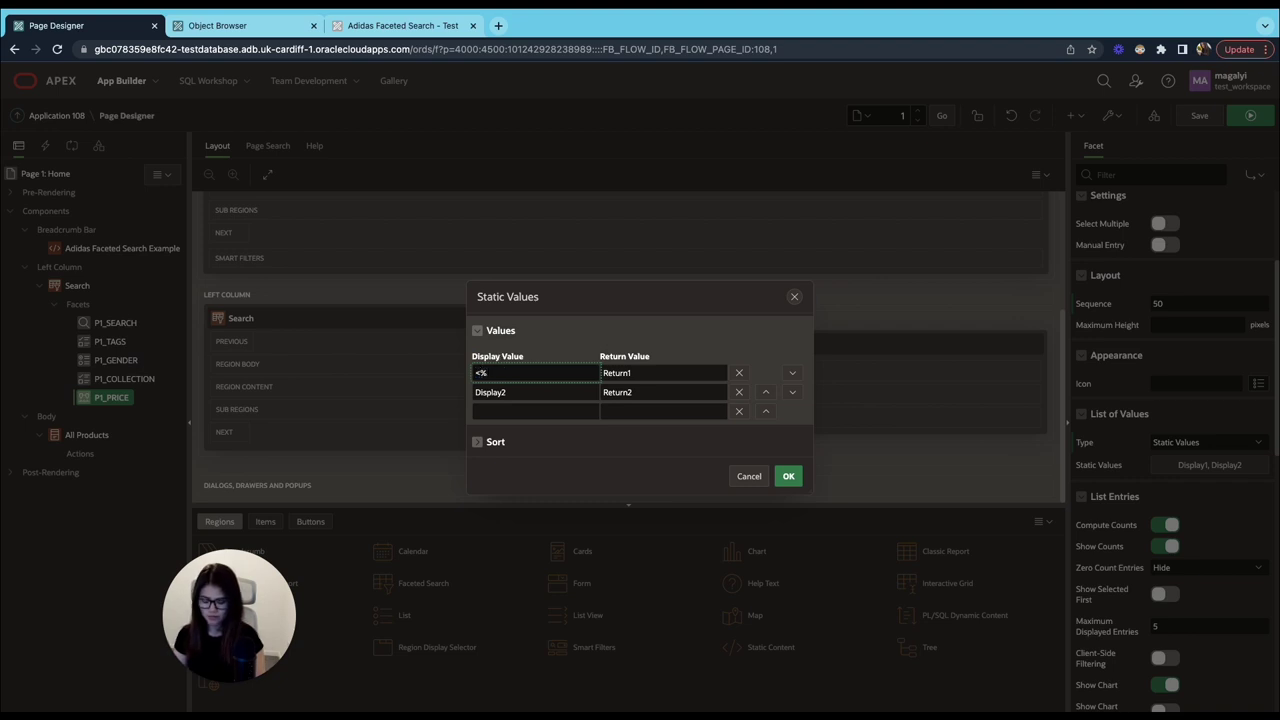
pyautogui.write('UN')
pyautogui.press('BackSpace')
pyautogui.press('BackSpace')
pyautogui.press('BackSpace')
pyautogui.write('under $')
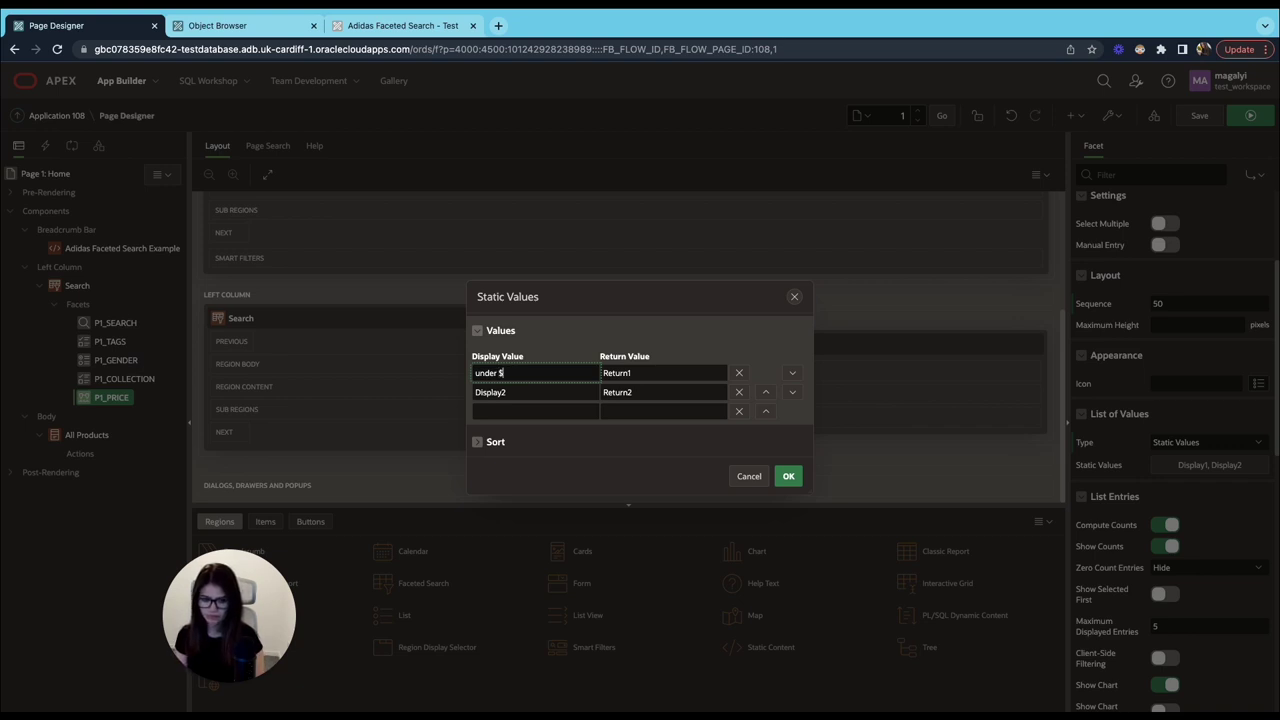
pyautogui.doubleClick(669, 372)
pyautogui.press('BackSpace')
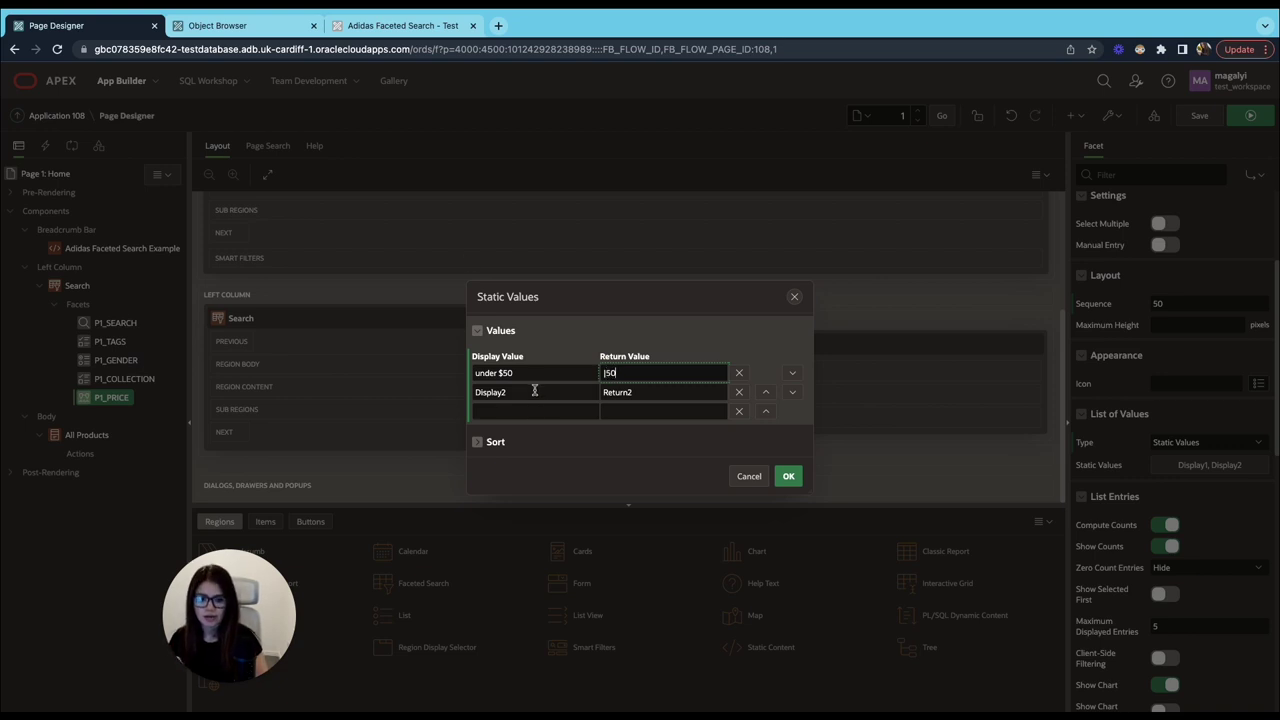
# Change the second static value to display $50-$100 with the return value 50|100.
pyautogui.doubleClick(486, 393)
pyautogui.press('BackSpace')
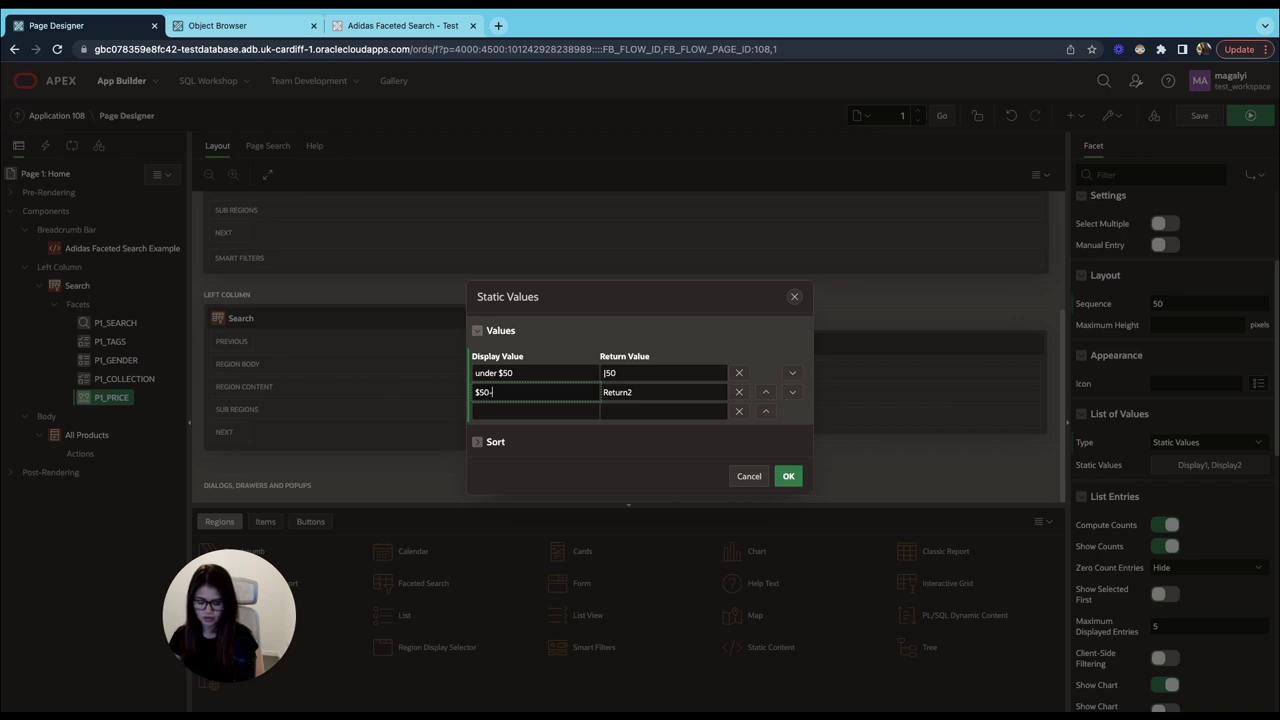
pyautogui.press('Tab')
pyautogui.press('BackSpace')
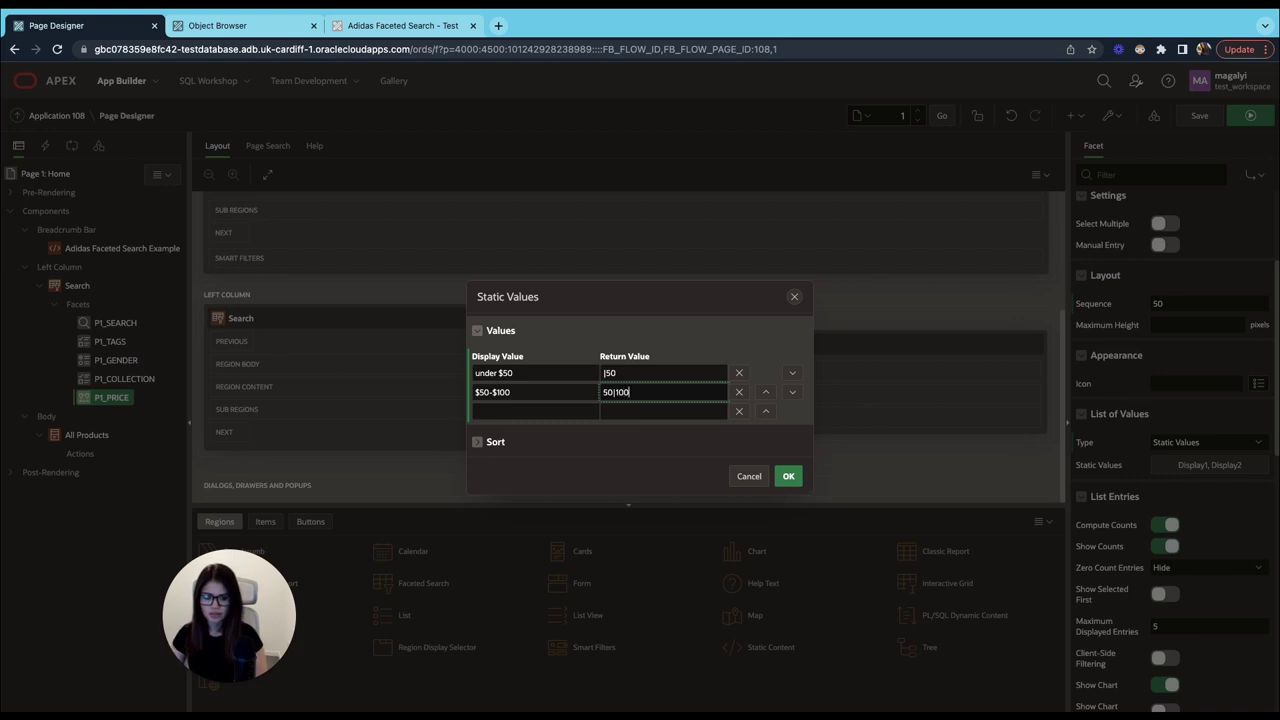
# Add a third static value to the P1_PRICE facet, displaying $100-$200 with the return value 100|200.
pyautogui.click(534, 409)
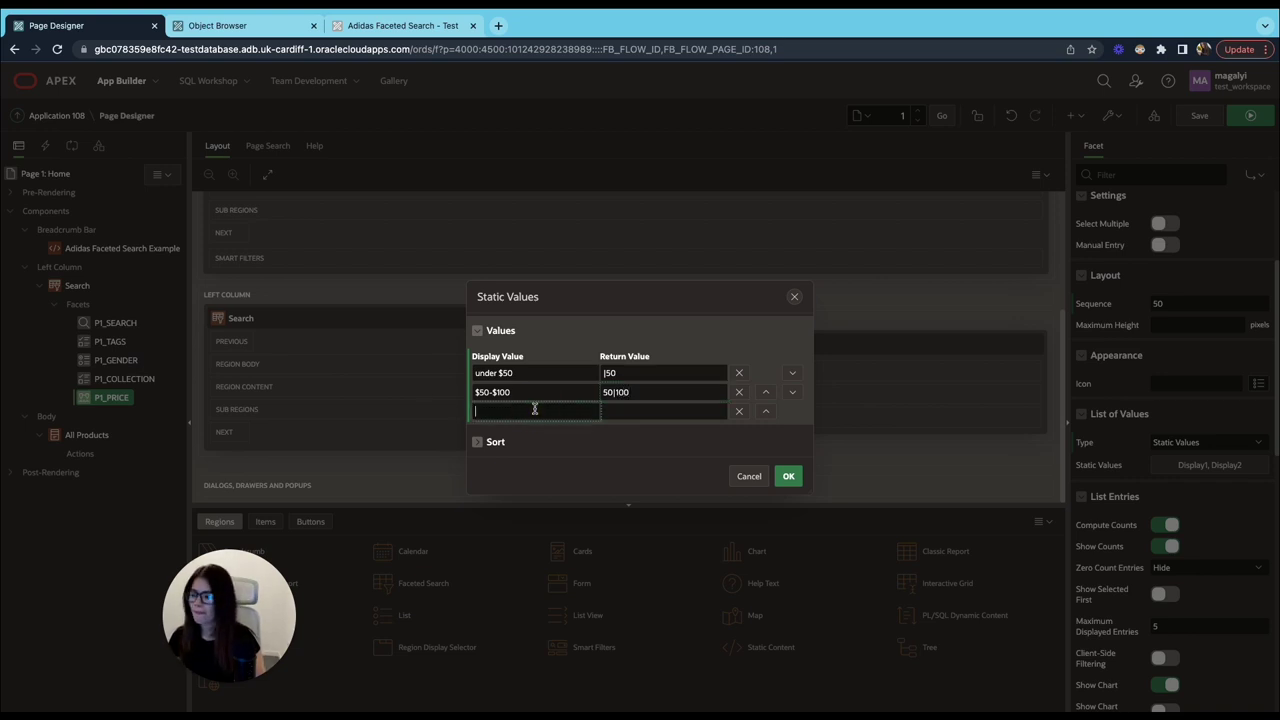
pyautogui.write('$120')
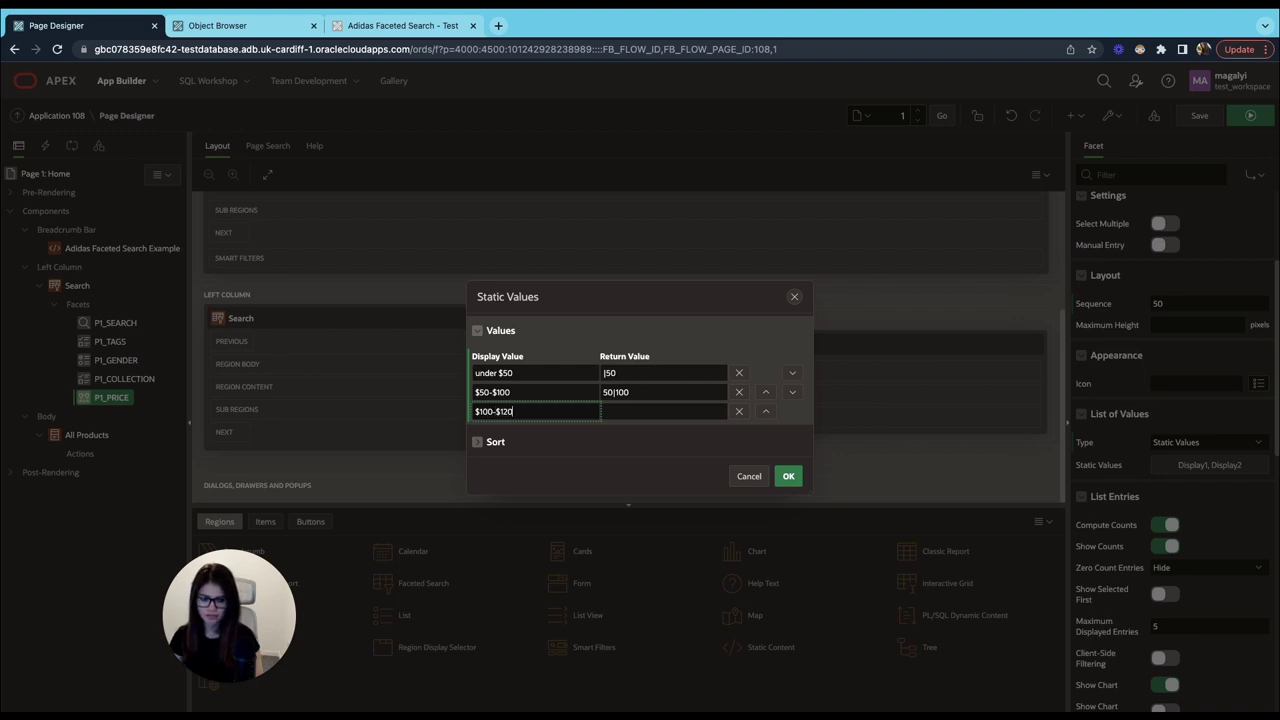
pyautogui.press('Tab')
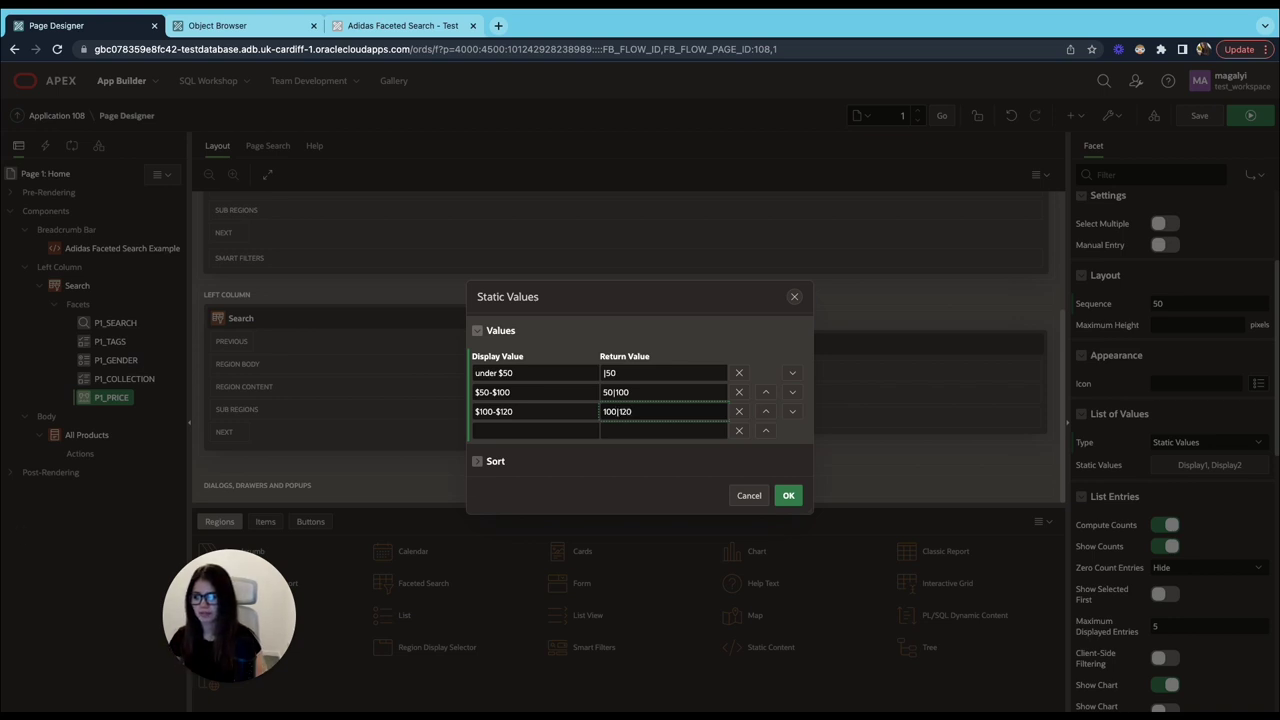
pyautogui.click(506, 411)
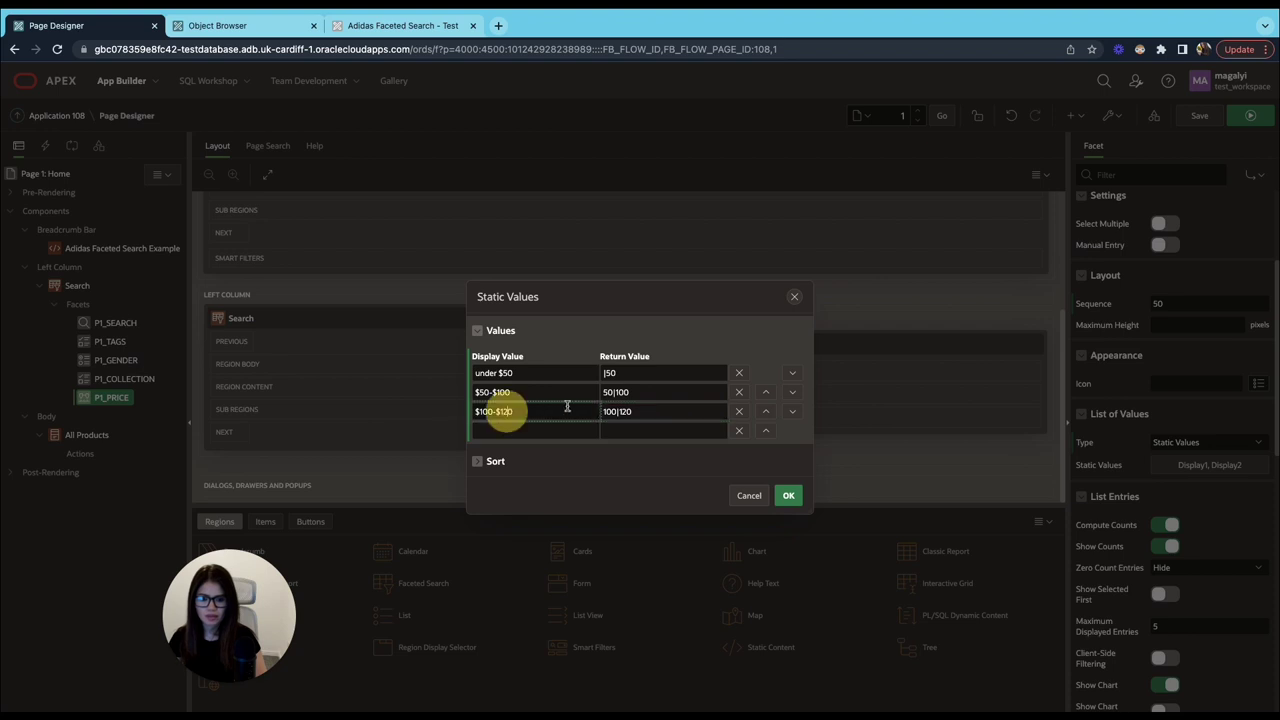
pyautogui.click(634, 411)
pyautogui.press('BackSpace')
pyautogui.press('BackSpace')
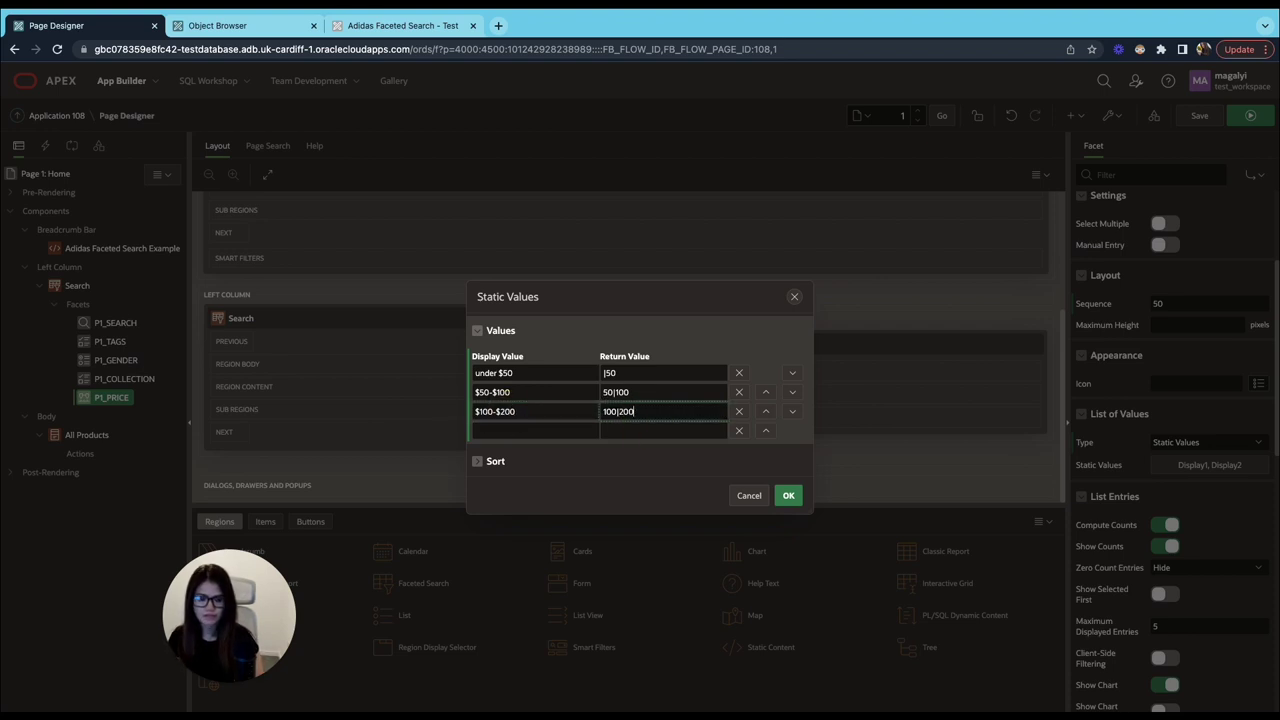
# Add a fourth static value displaying $200-$300 with the return value 200|300.
pyautogui.click(538, 429)
pyautogui.write('$200-$300')
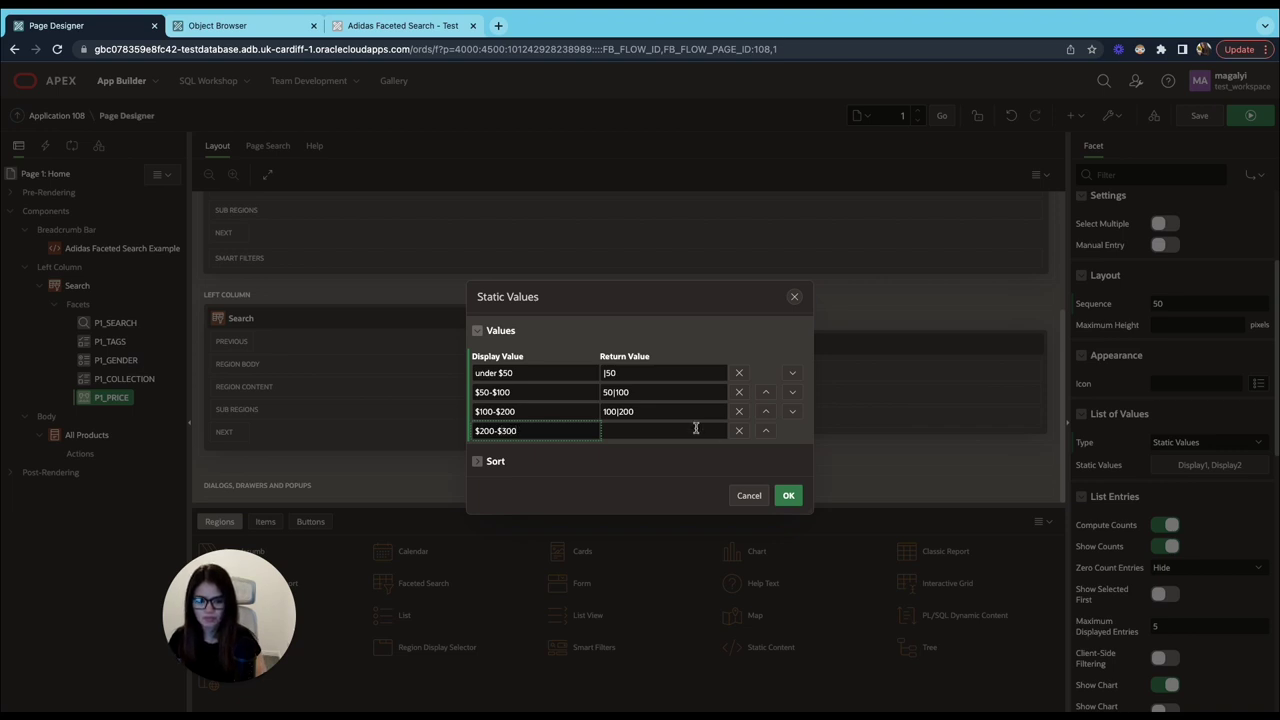
pyautogui.click(695, 429)
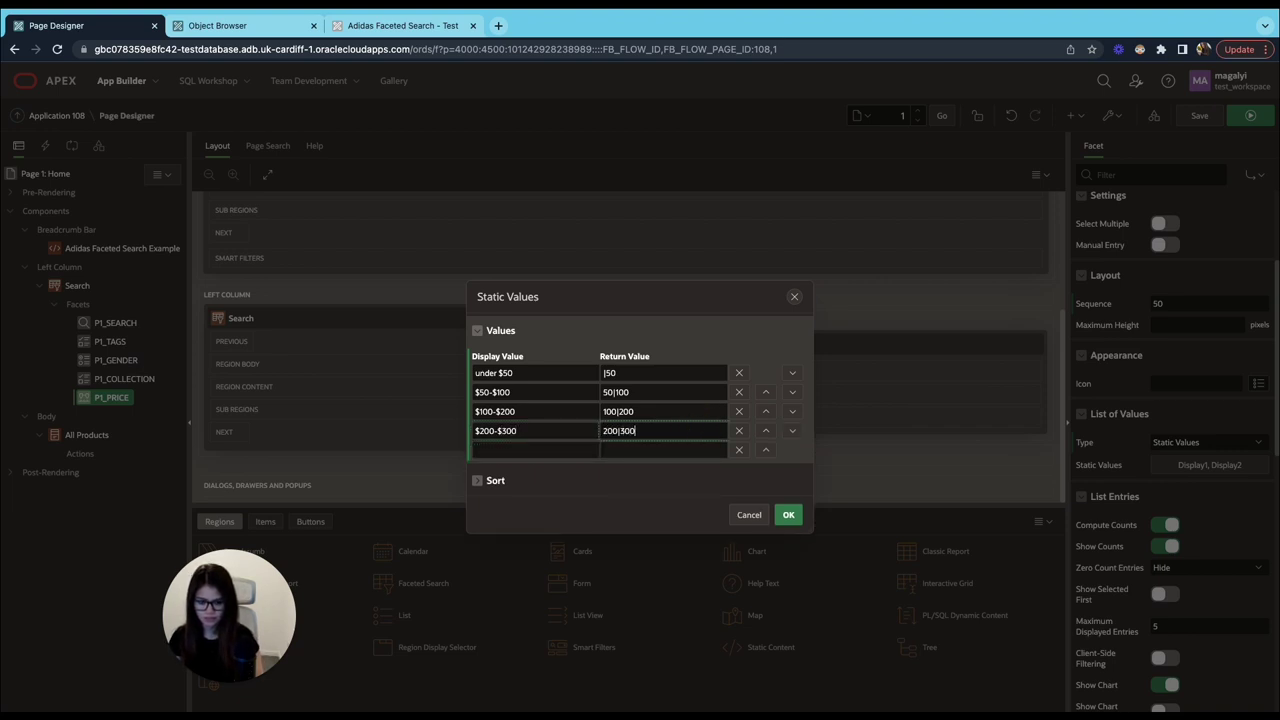
# Add a fifth static value displaying "> $300" with the return value 300|.
pyautogui.click(553, 448)
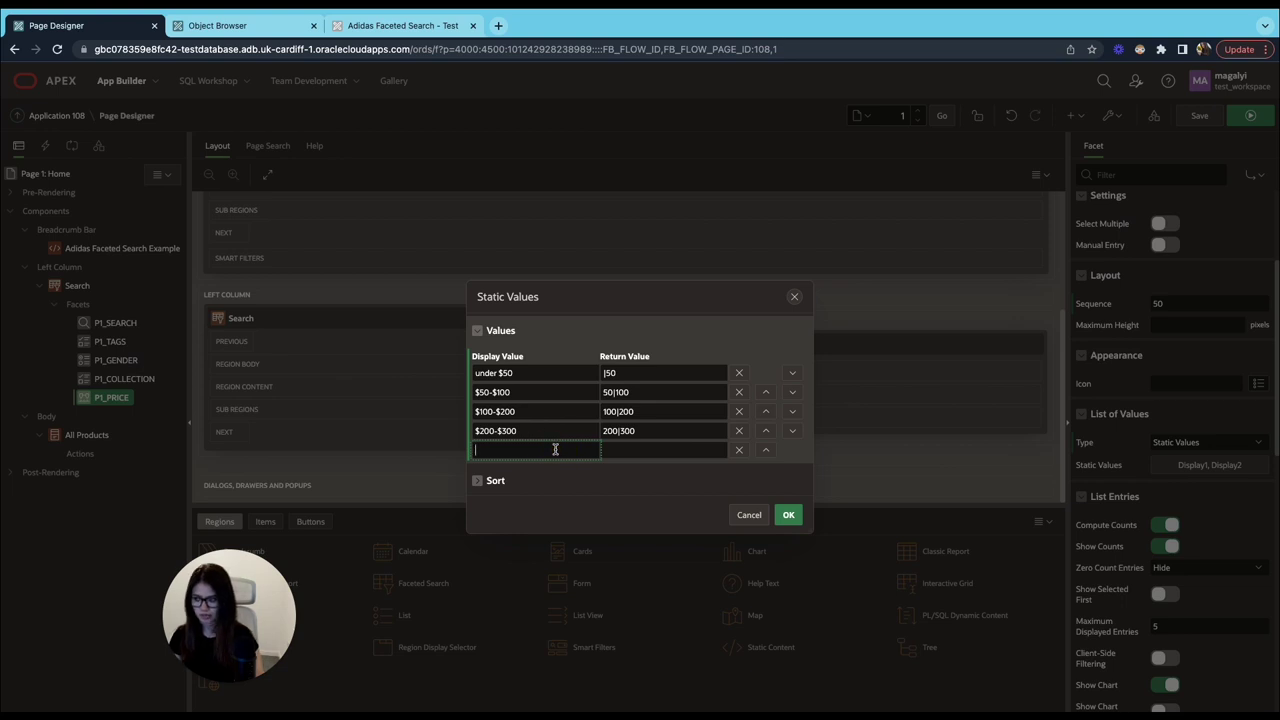
pyautogui.write('>')
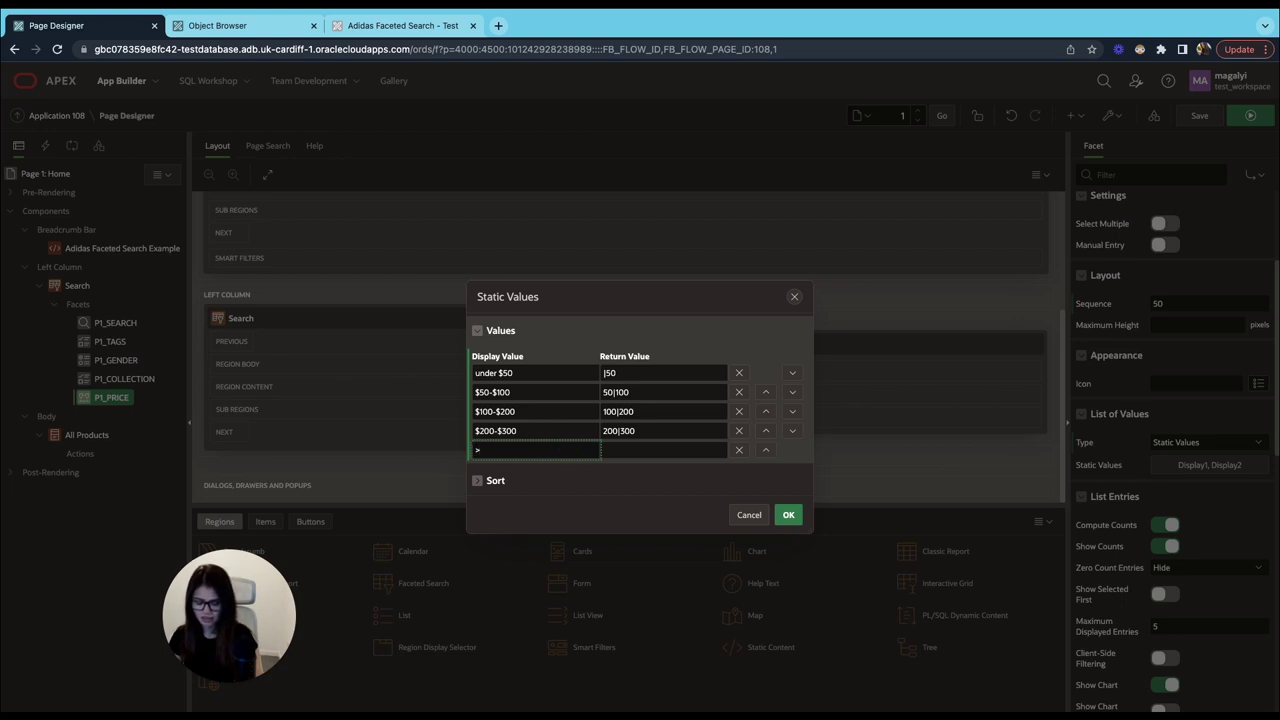
pyautogui.write(' $300')
pyautogui.click(626, 450)
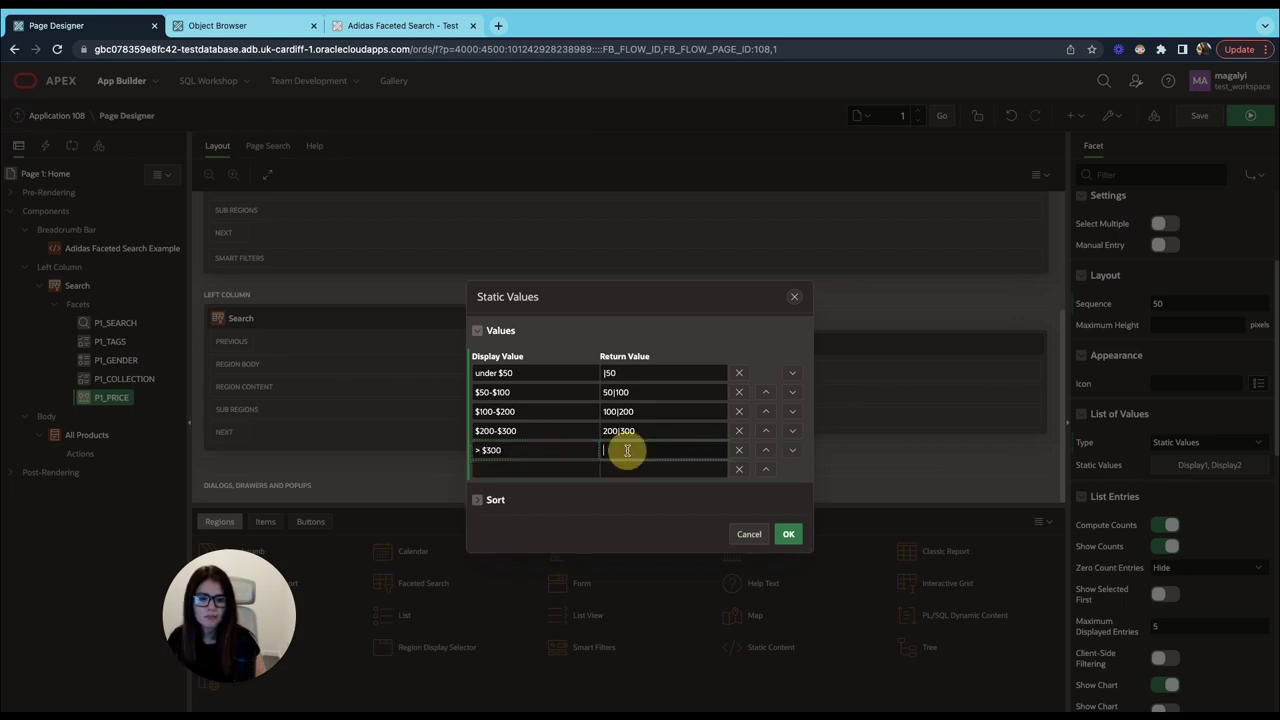
pyautogui.write('300|')
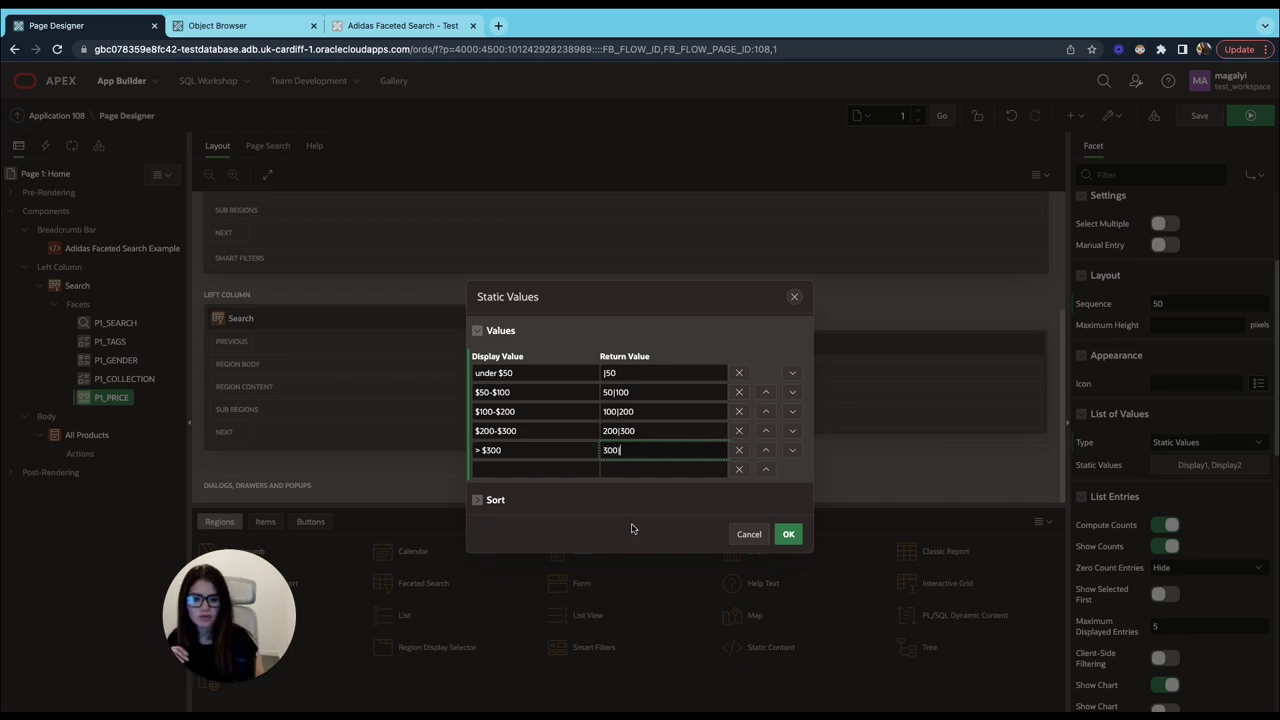
pyautogui.click(617, 450)
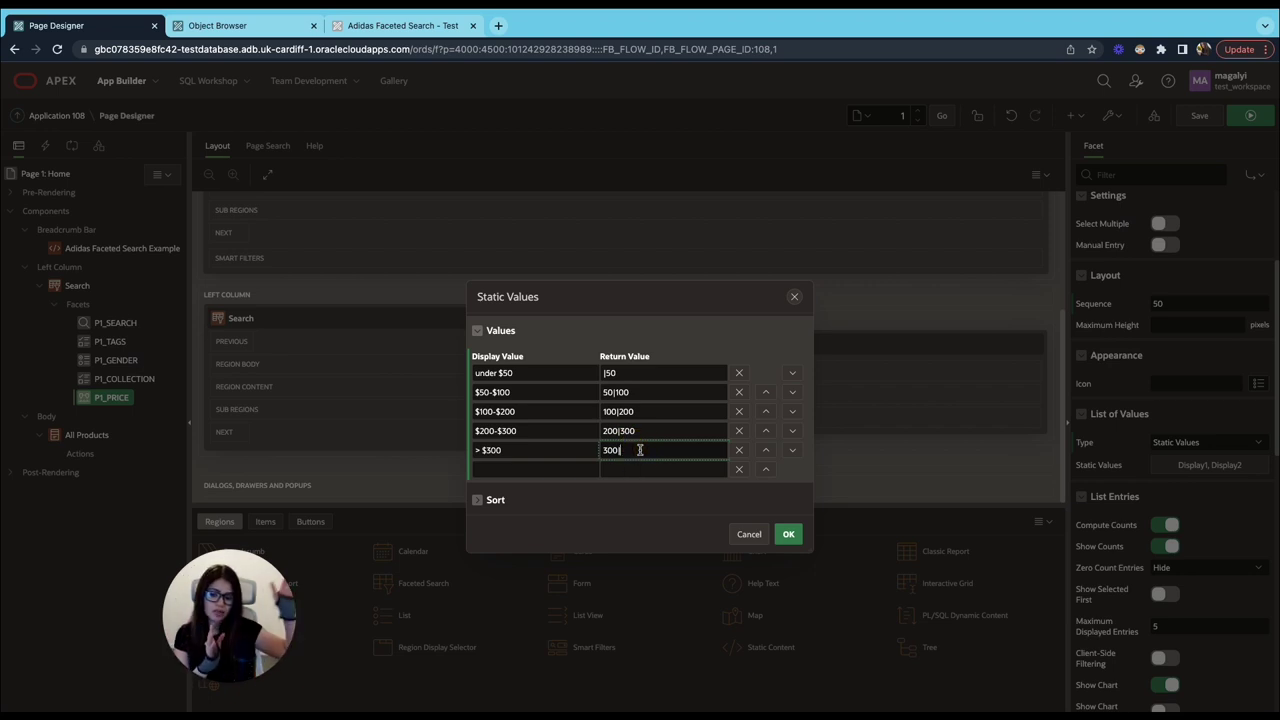
pyautogui.click(610, 373)
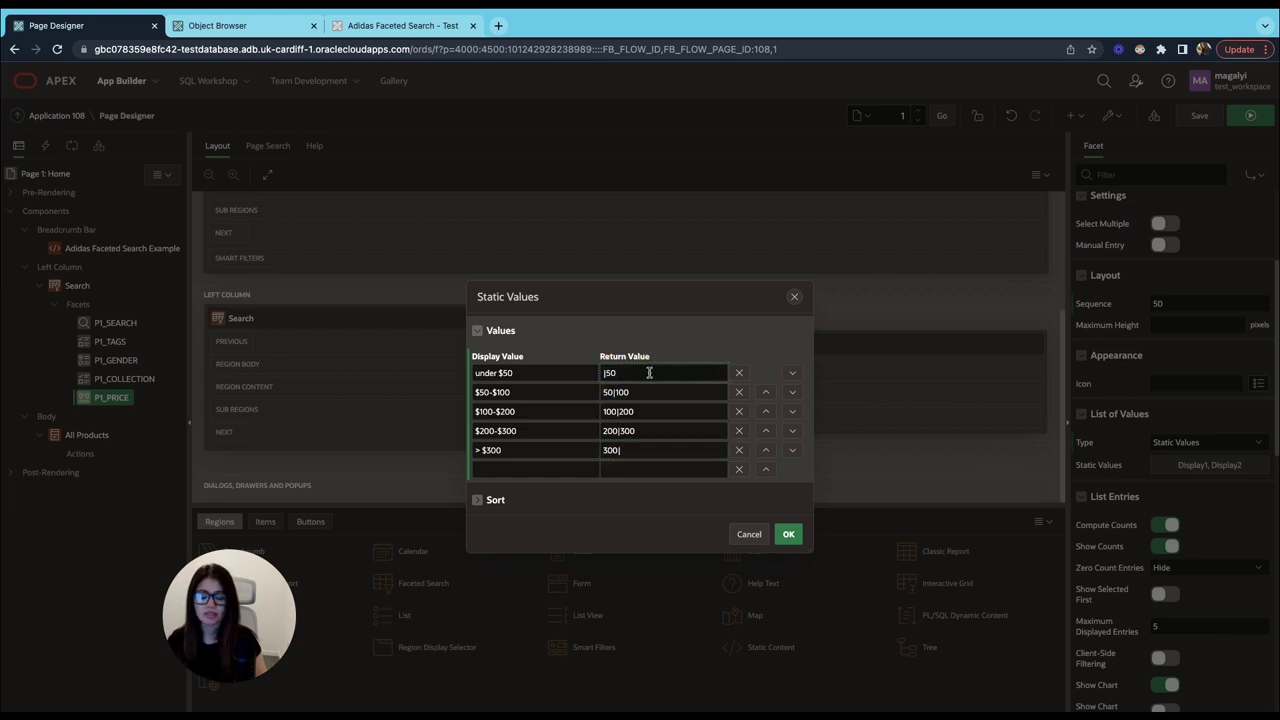
pyautogui.click(601, 372)
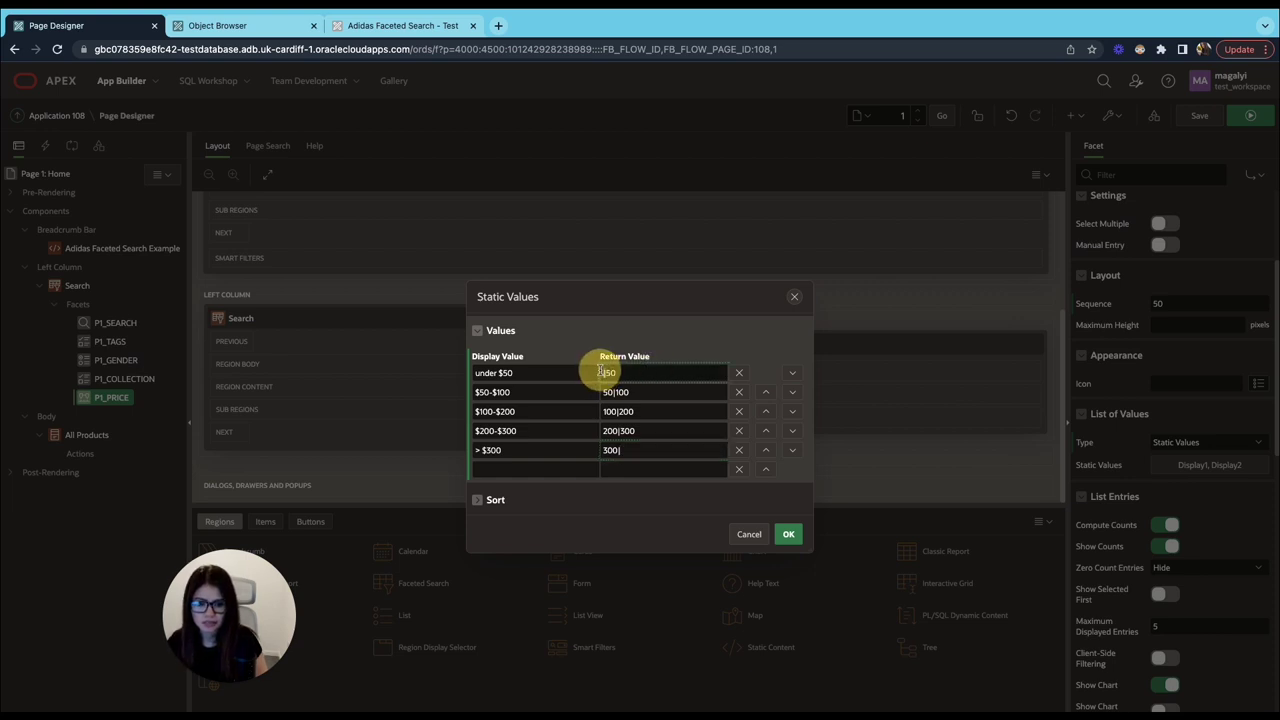
pyautogui.click(607, 374)
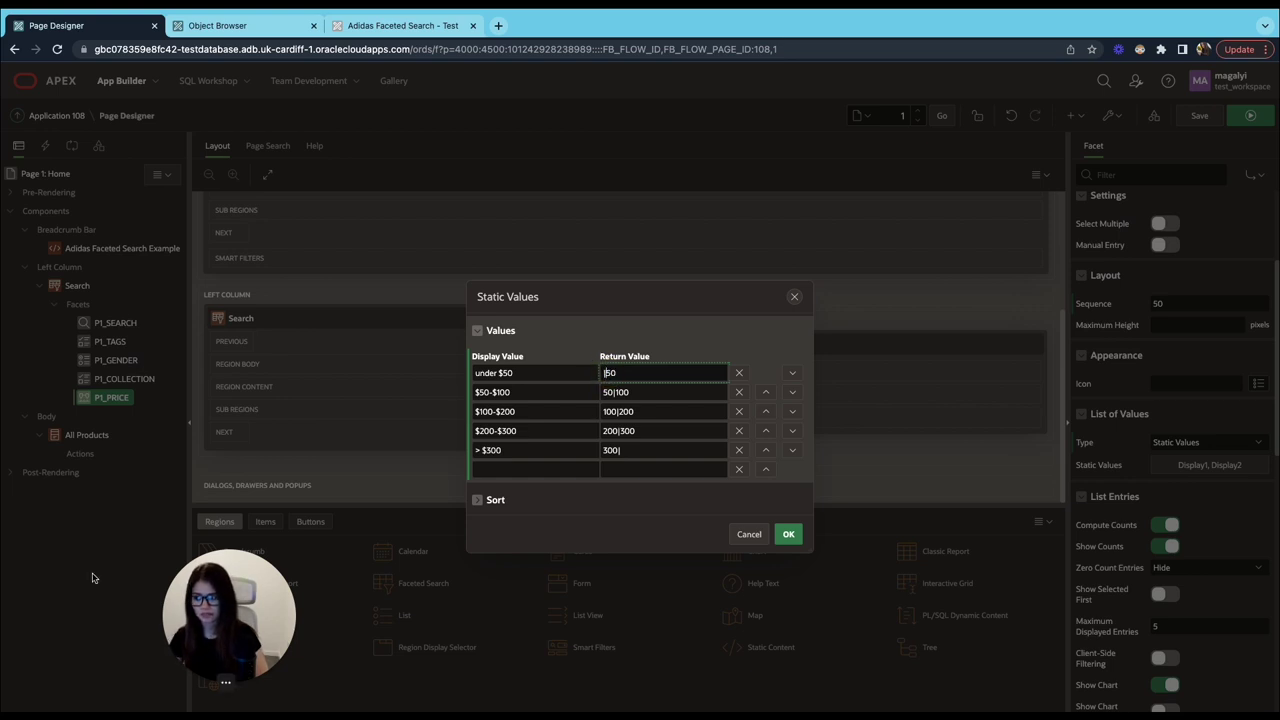
# Turn off Sort at Runtime for the price static values, accept the list and save the page.
pyautogui.click(478, 499)
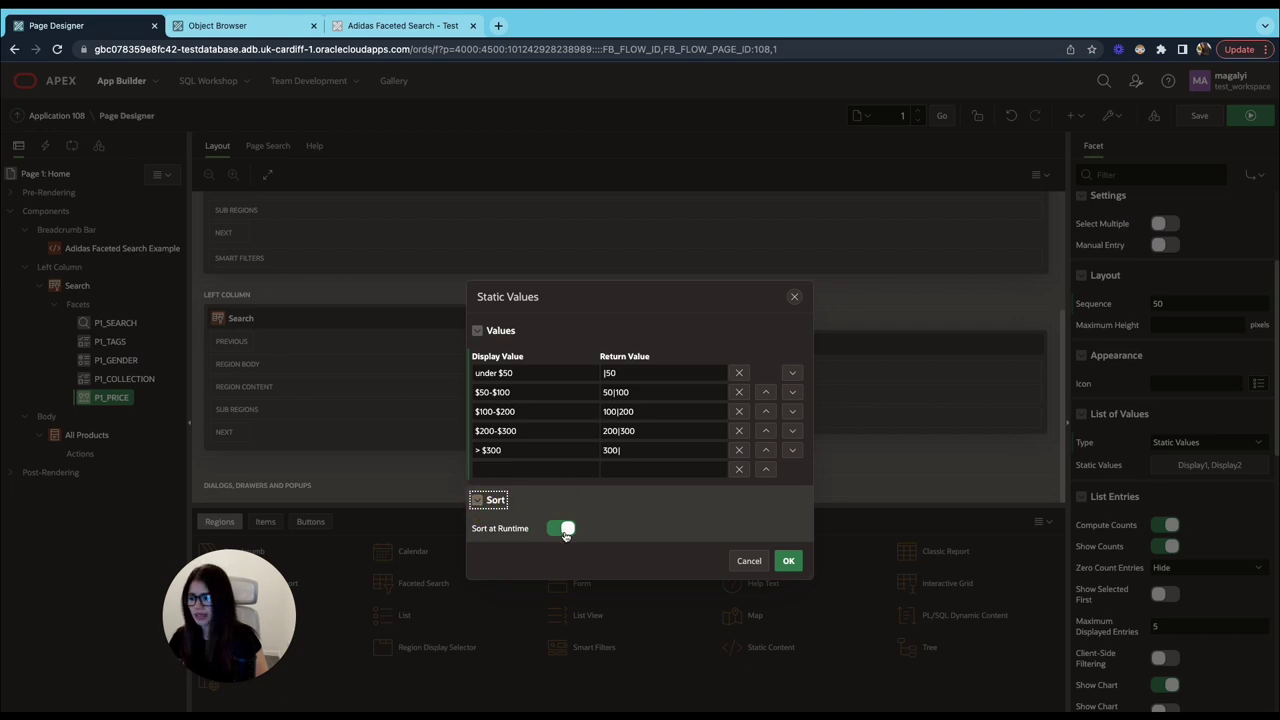
pyautogui.click(565, 530)
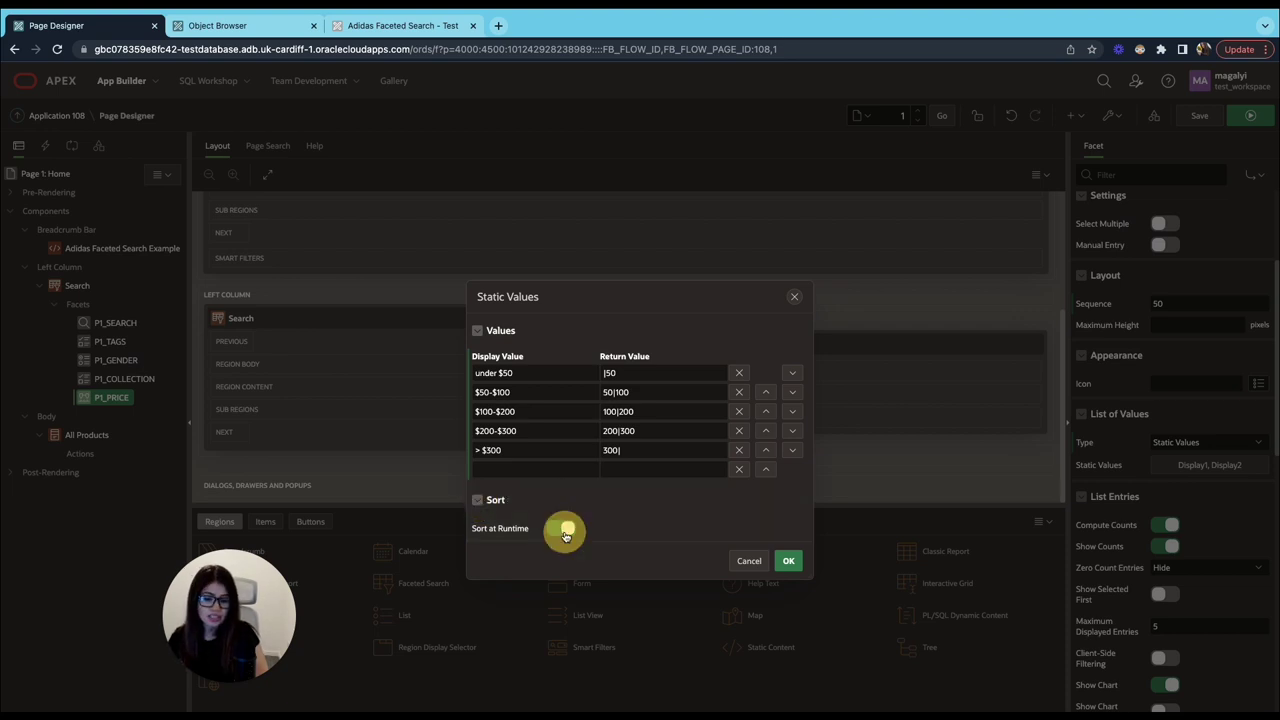
pyautogui.click(800, 566)
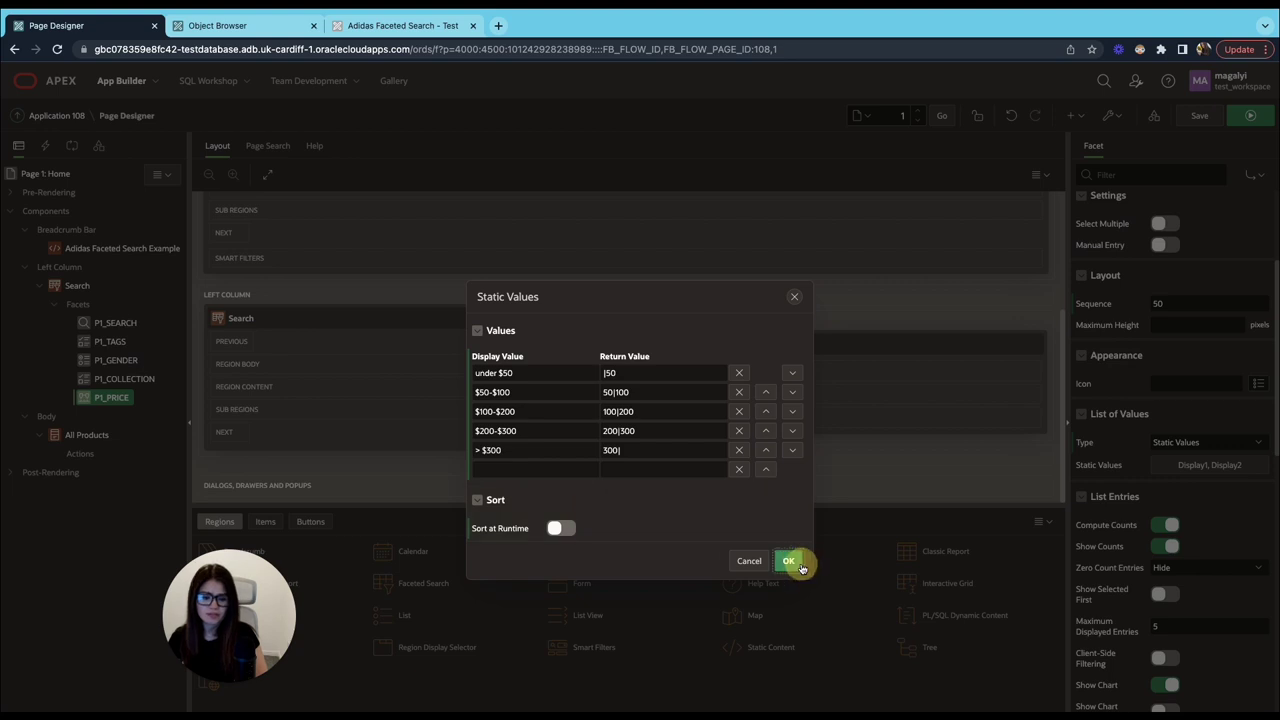
pyautogui.click(1205, 120)
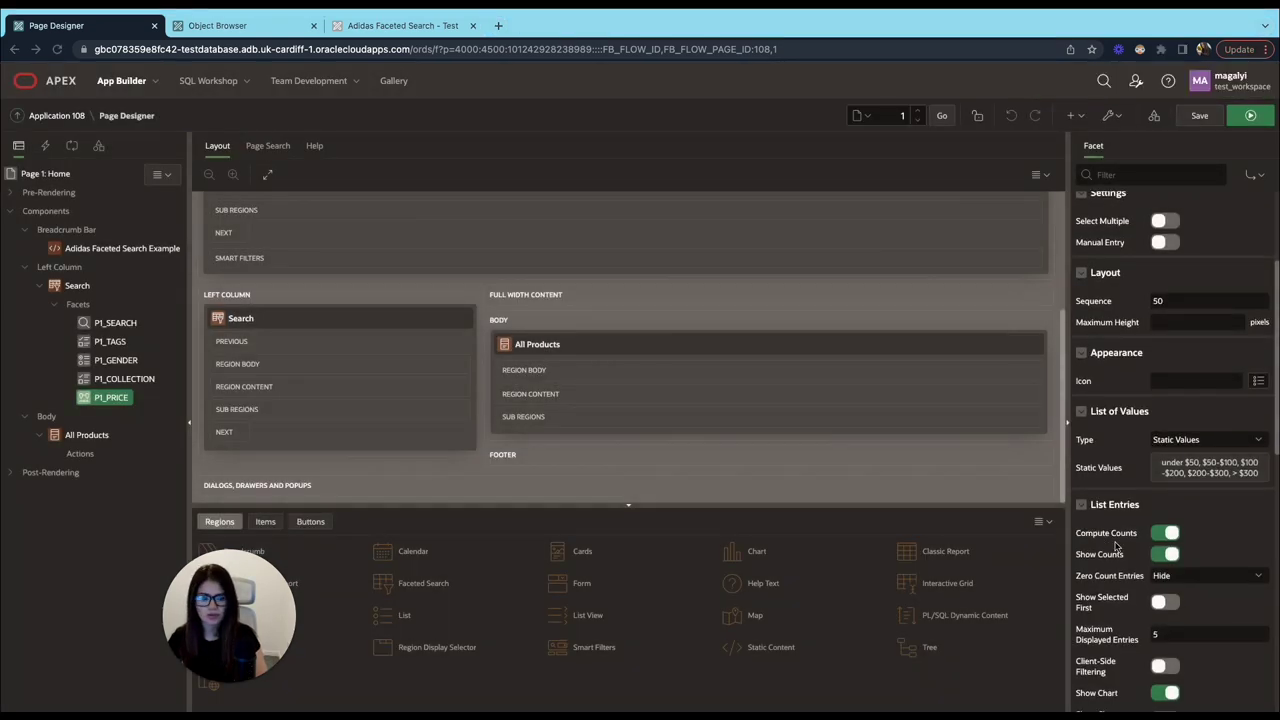
# Set Zero Count Entries to Disable and turn off Show Chart for the P1_PRICE facet.
pyautogui.scroll(-2, 1103, 546)
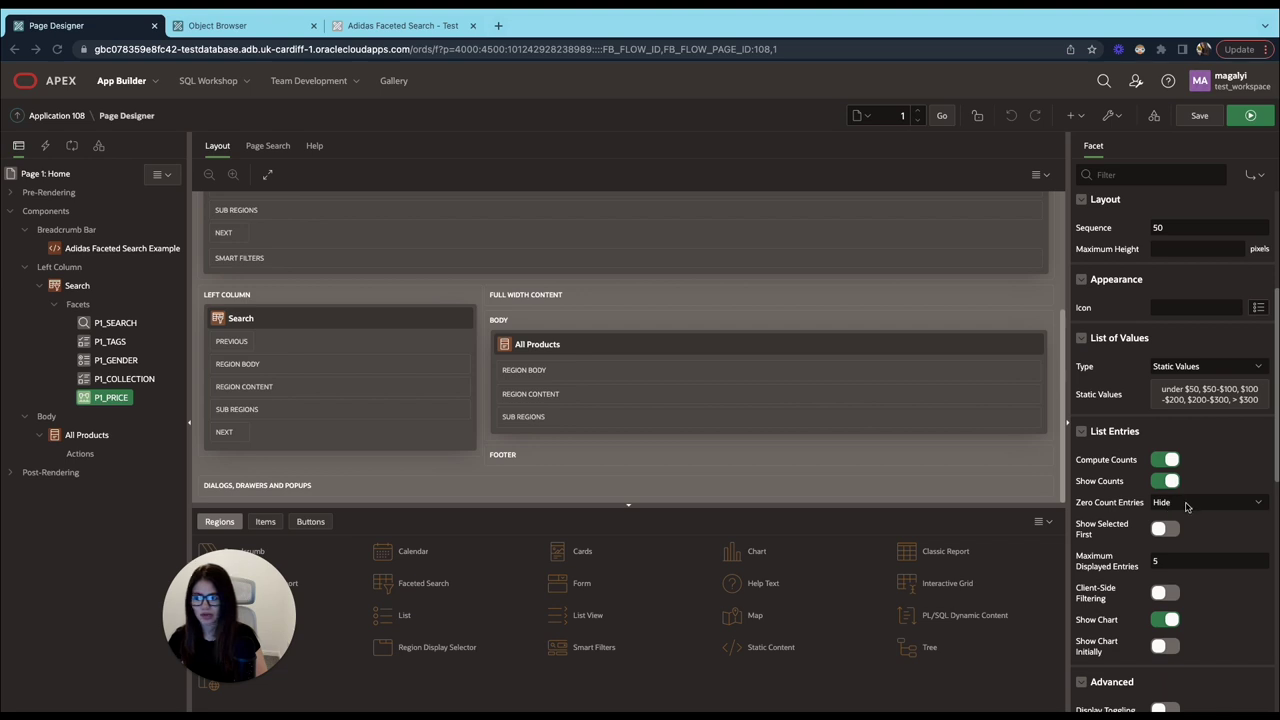
pyautogui.click(1185, 503)
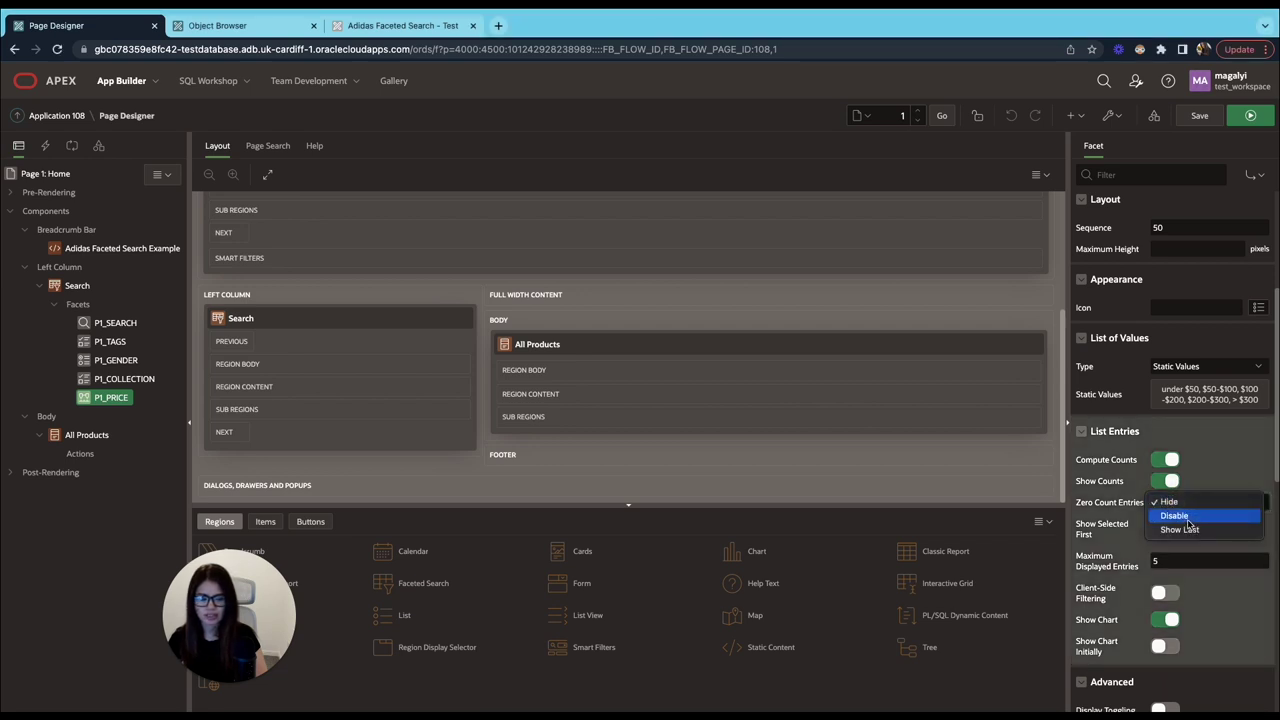
pyautogui.click(1188, 520)
pyautogui.scroll(-1, 1172, 560)
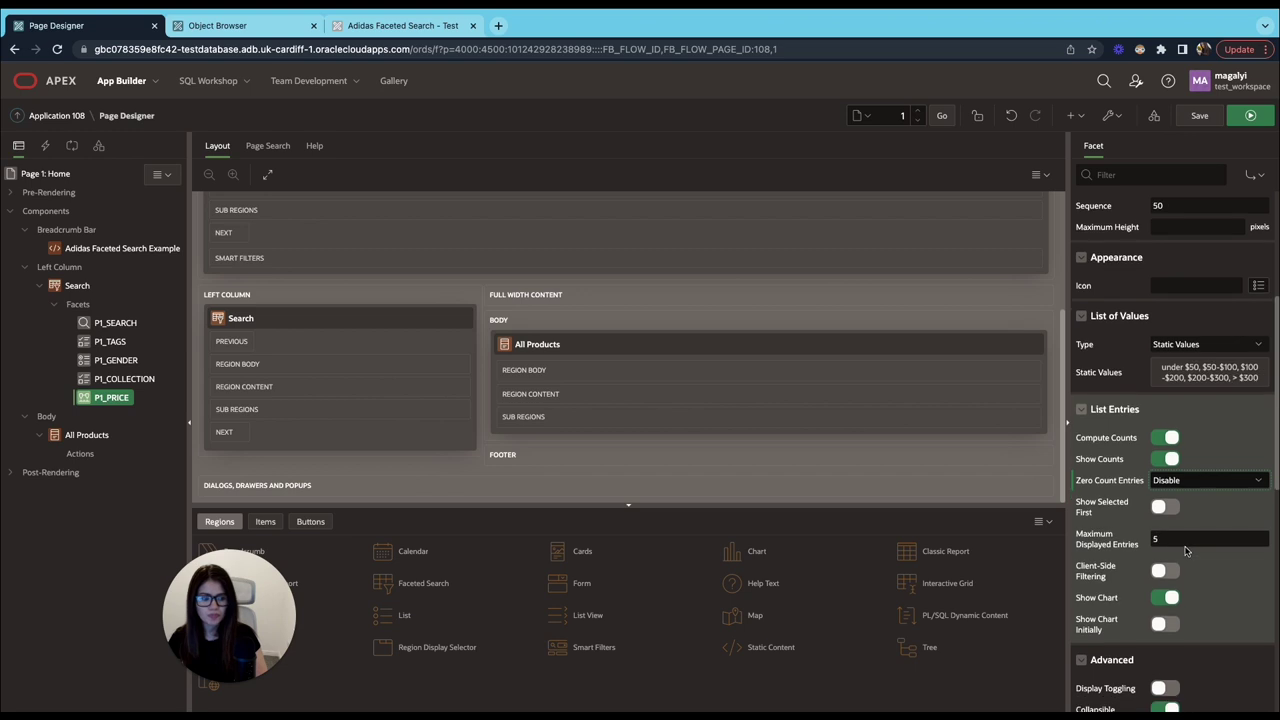
pyautogui.scroll(-2, 1172, 565)
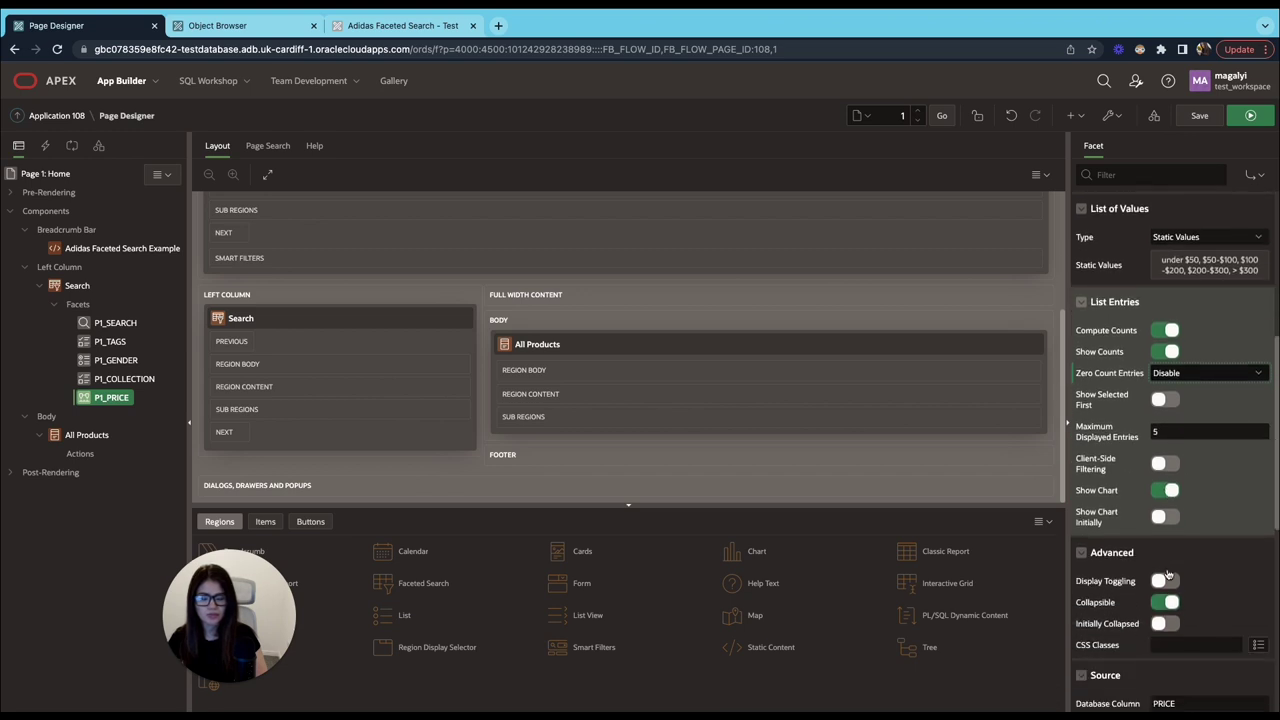
pyautogui.click(1166, 490)
pyautogui.scroll(-2, 1190, 540)
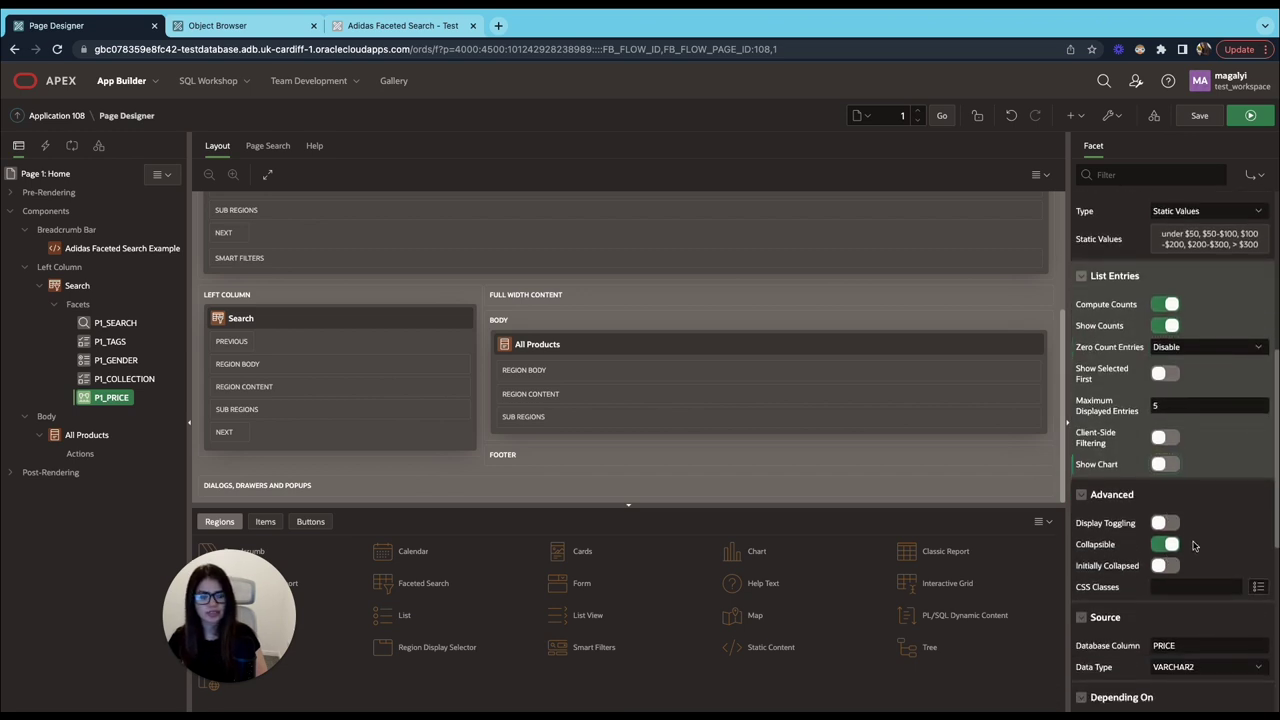
# Set the data type of the P1_PRICE facet's source column to NUMBER and run the page.
pyautogui.scroll(-4, 1190, 542)
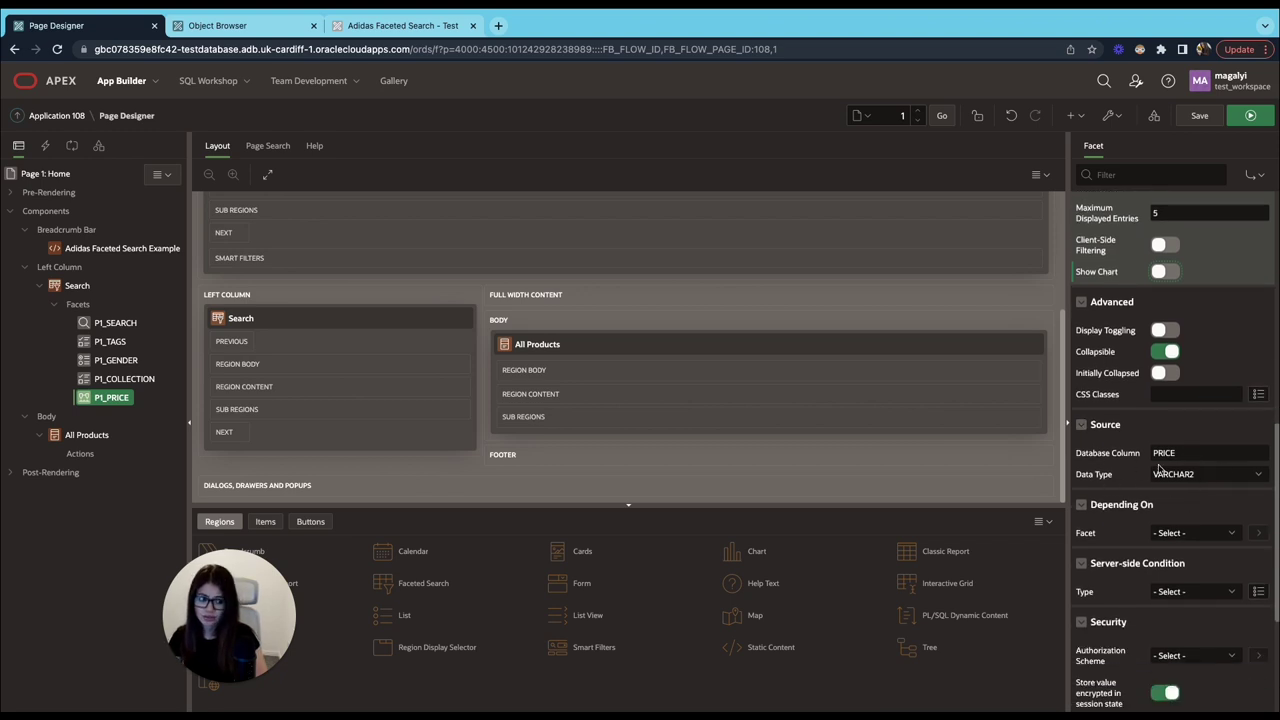
pyautogui.click(1198, 478)
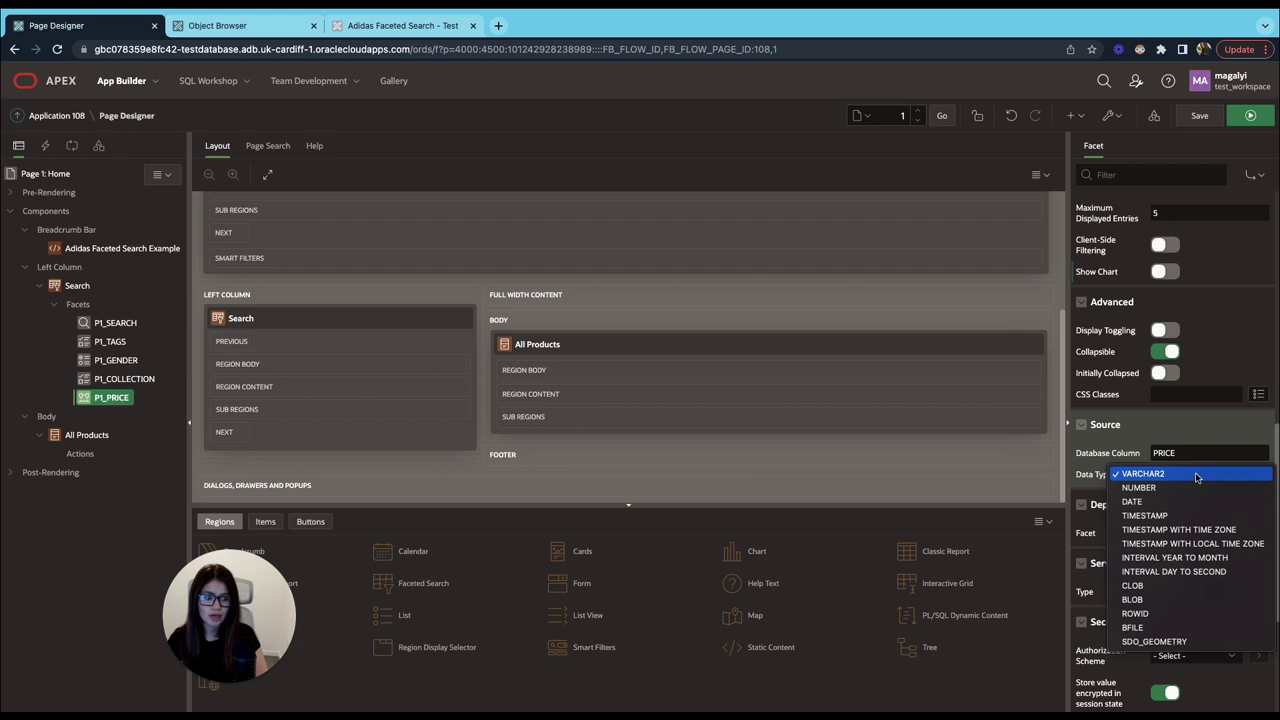
pyautogui.click(1160, 488)
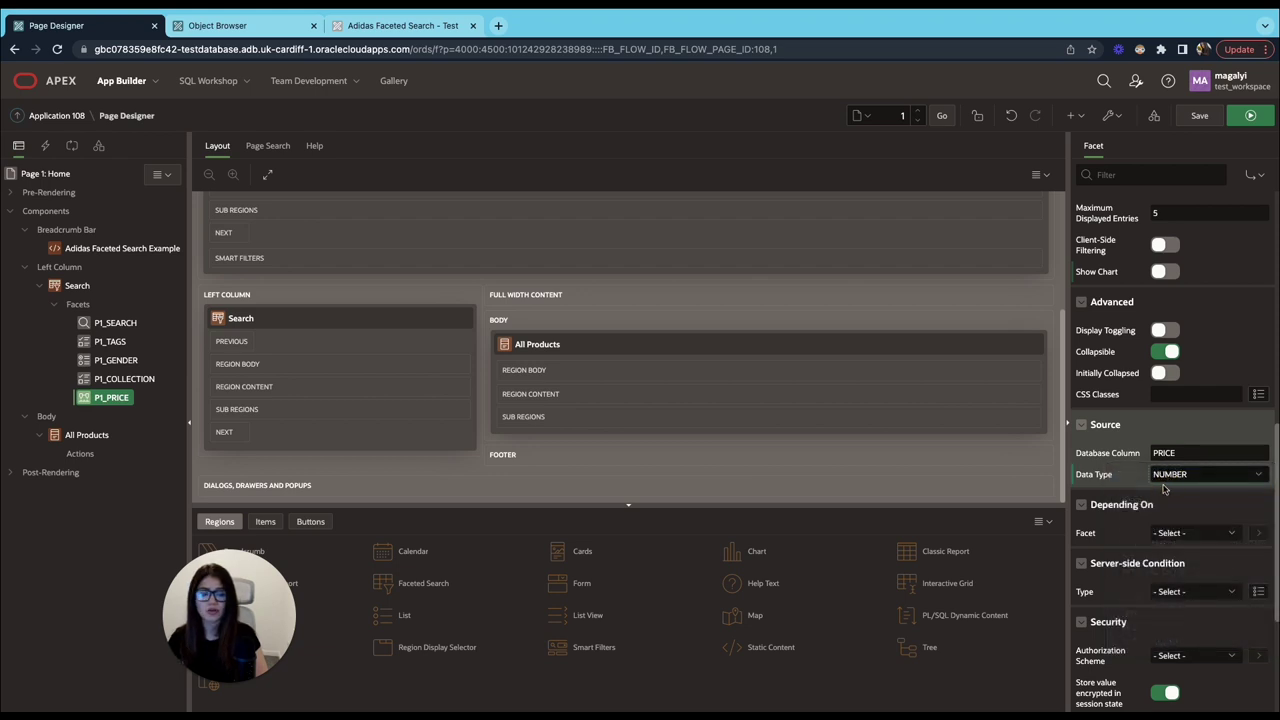
pyautogui.scroll(-3, 1172, 516)
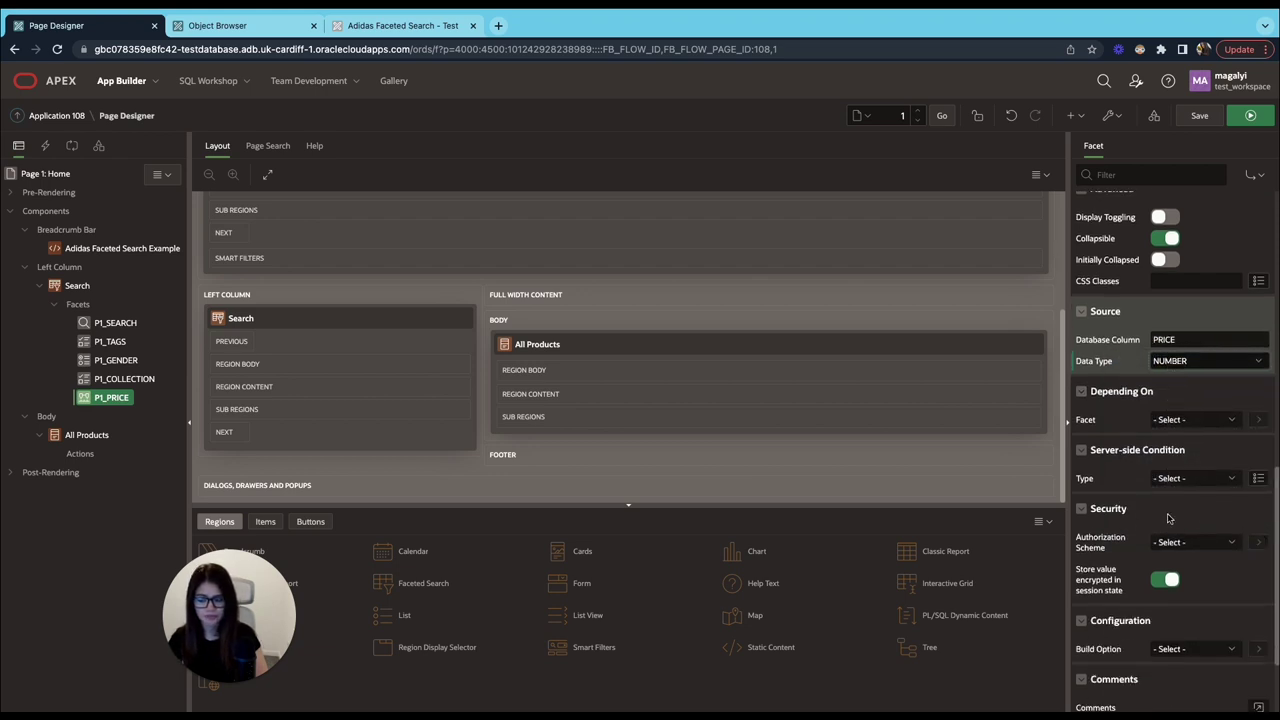
pyautogui.click(1250, 115)
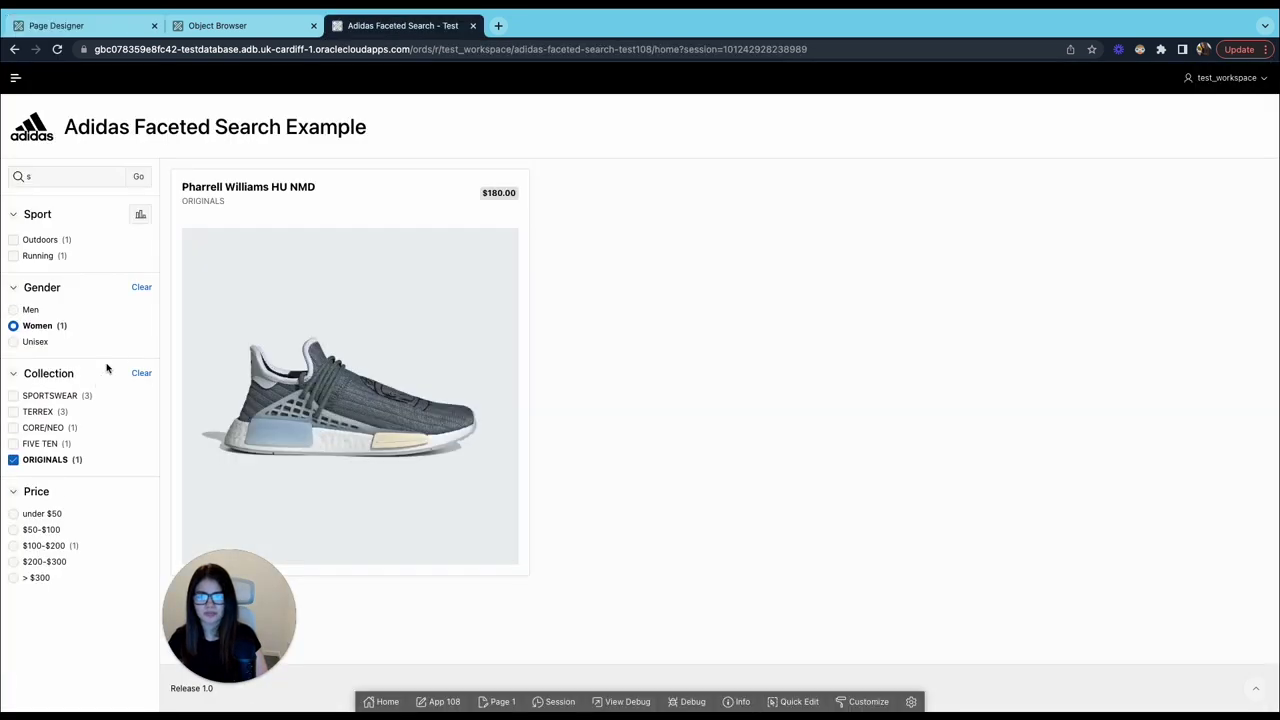
# Clear the ORIGINALS collection and Women gender filters, and browse the products in the $100-$200 price range.
pyautogui.click(24, 460)
pyautogui.click(141, 351)
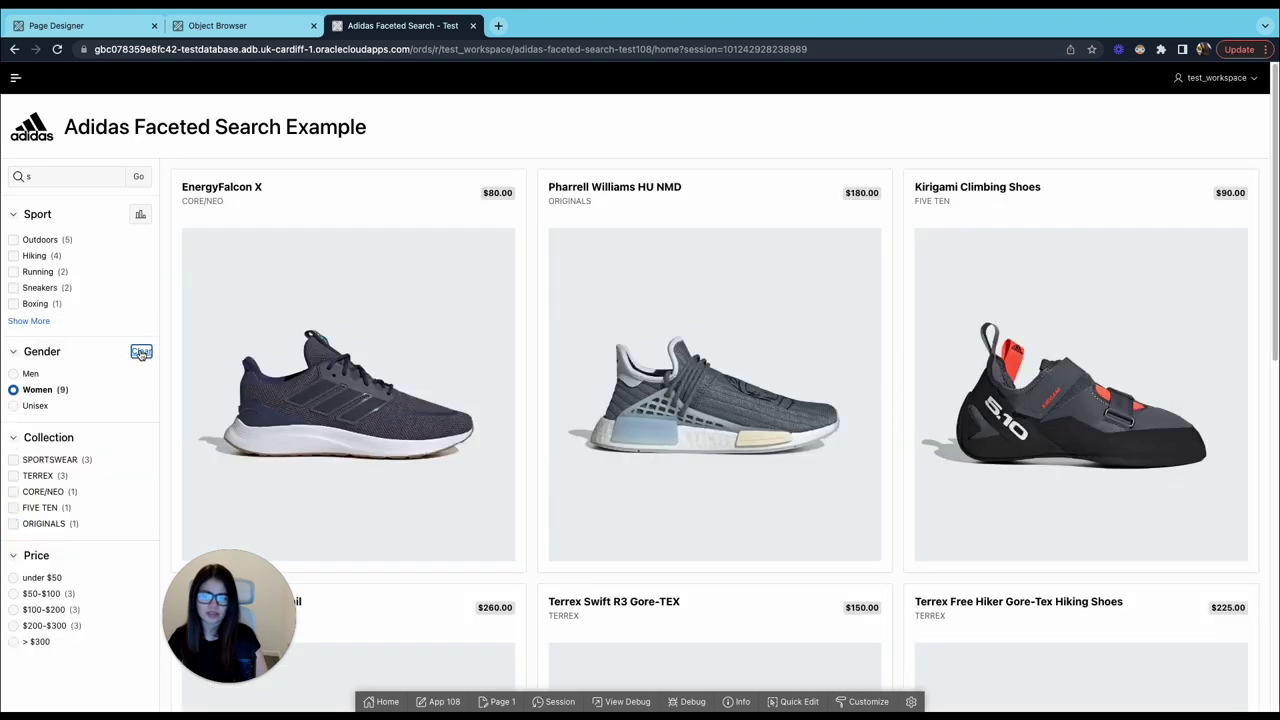
pyautogui.scroll(-3, 100, 540)
pyautogui.click(44, 626)
pyautogui.scroll(15, 579, 410)
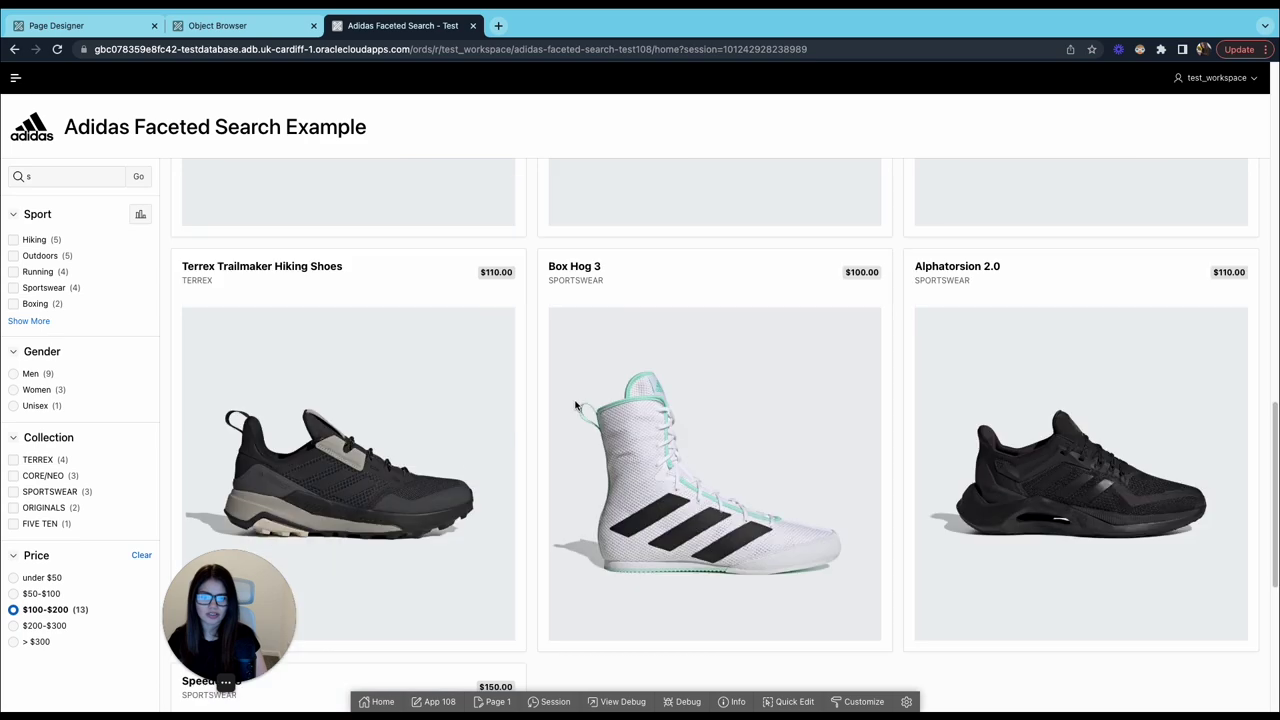
pyautogui.scroll(-8, 580, 410)
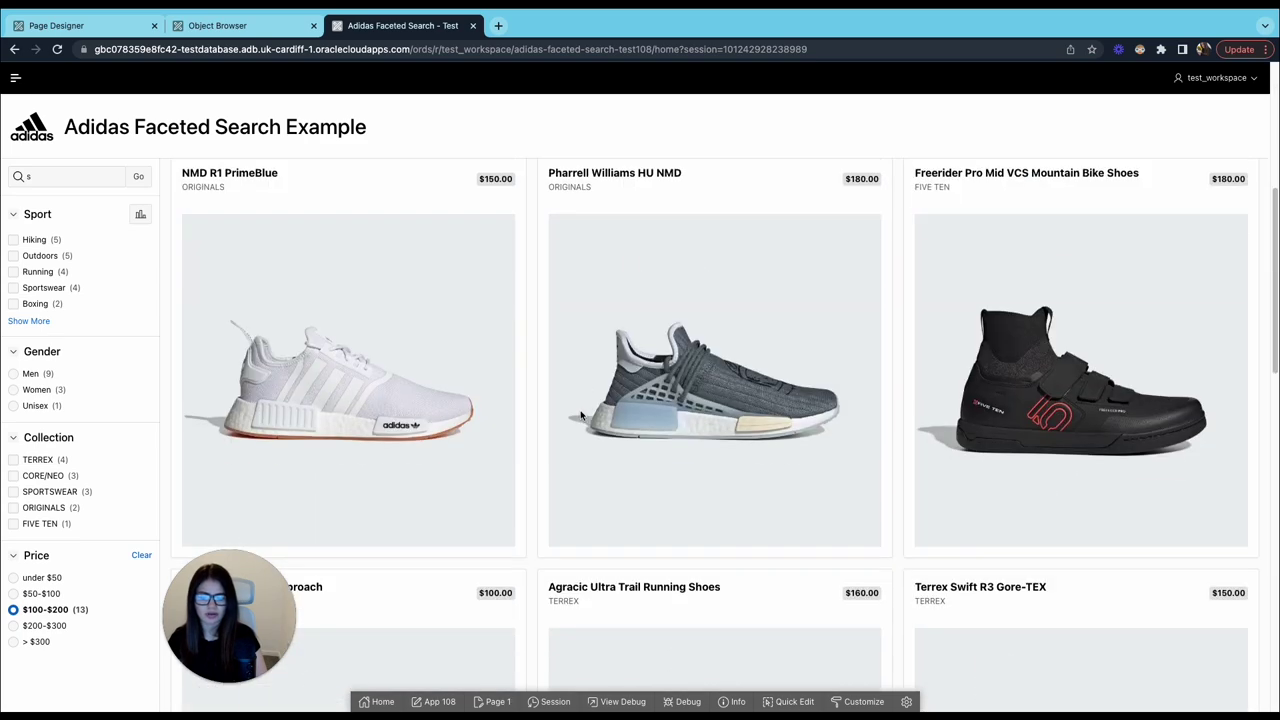
pyautogui.scroll(8, 585, 415)
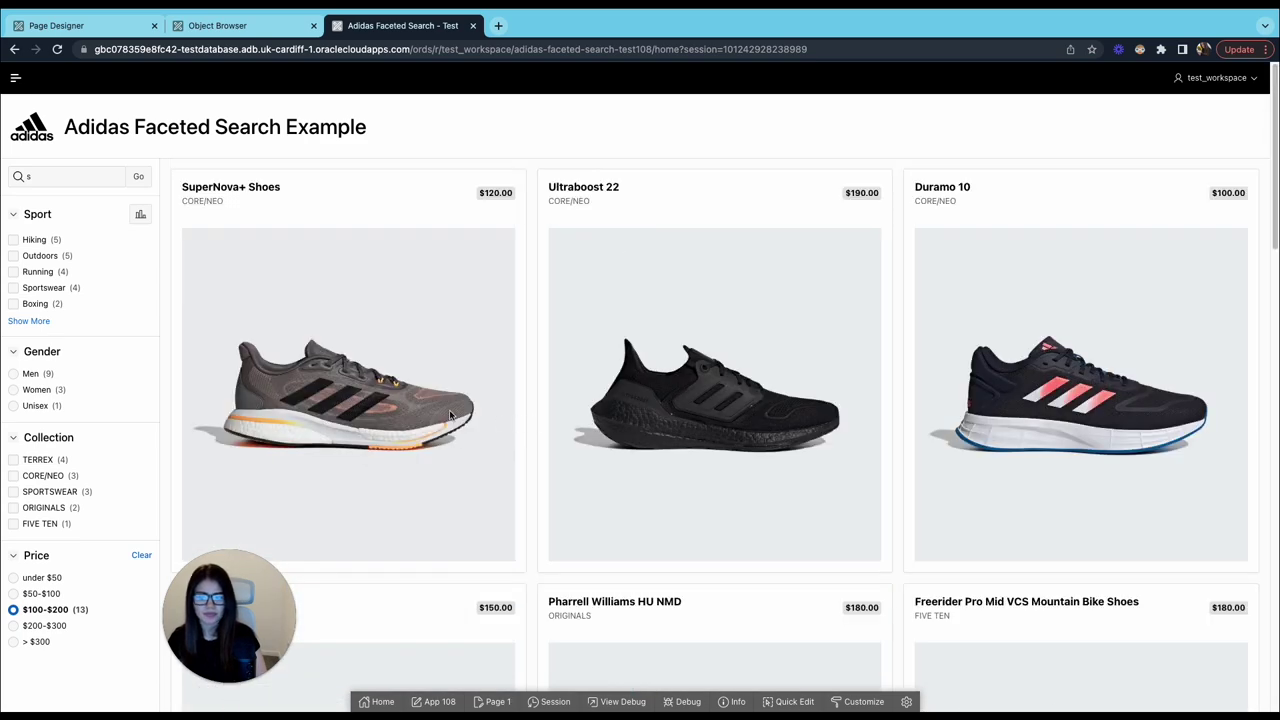
# Narrow the $100-$200 products to the Men gender and look through the matching cards.
pyautogui.click(28, 375)
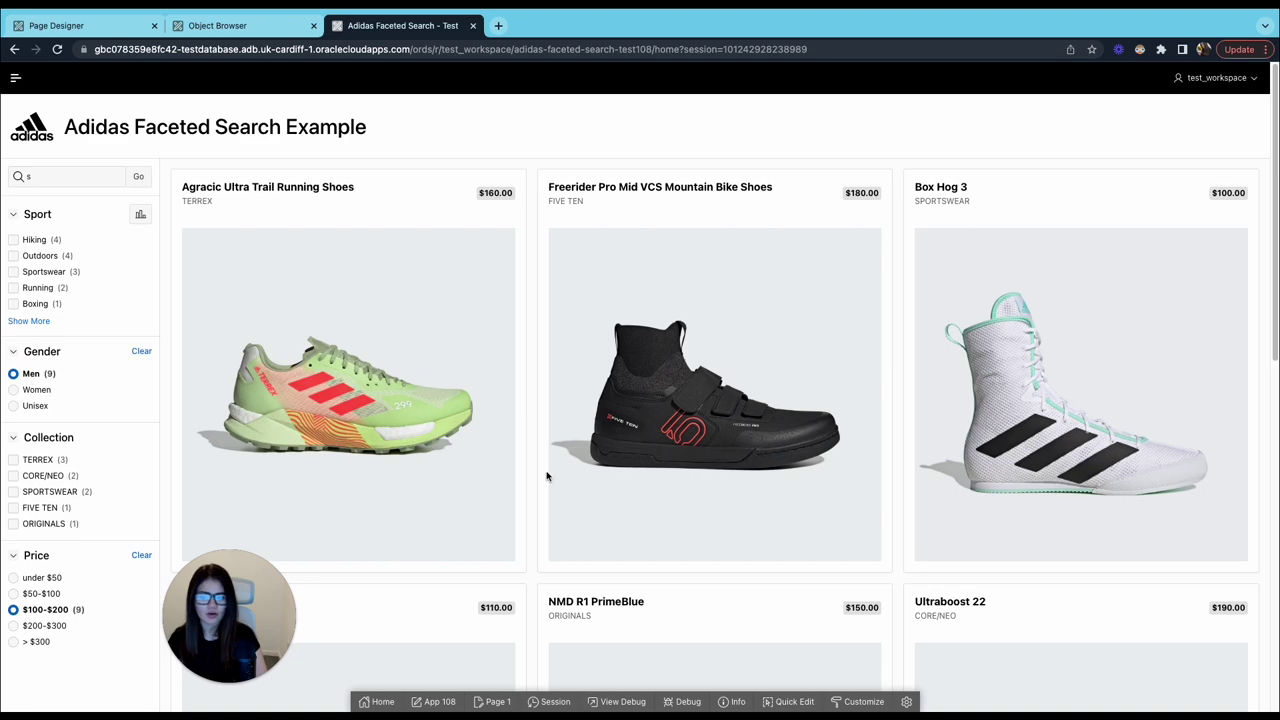
pyautogui.scroll(-6, 546, 486)
pyautogui.scroll(5, 549, 491)
pyautogui.scroll(3, 550, 493)
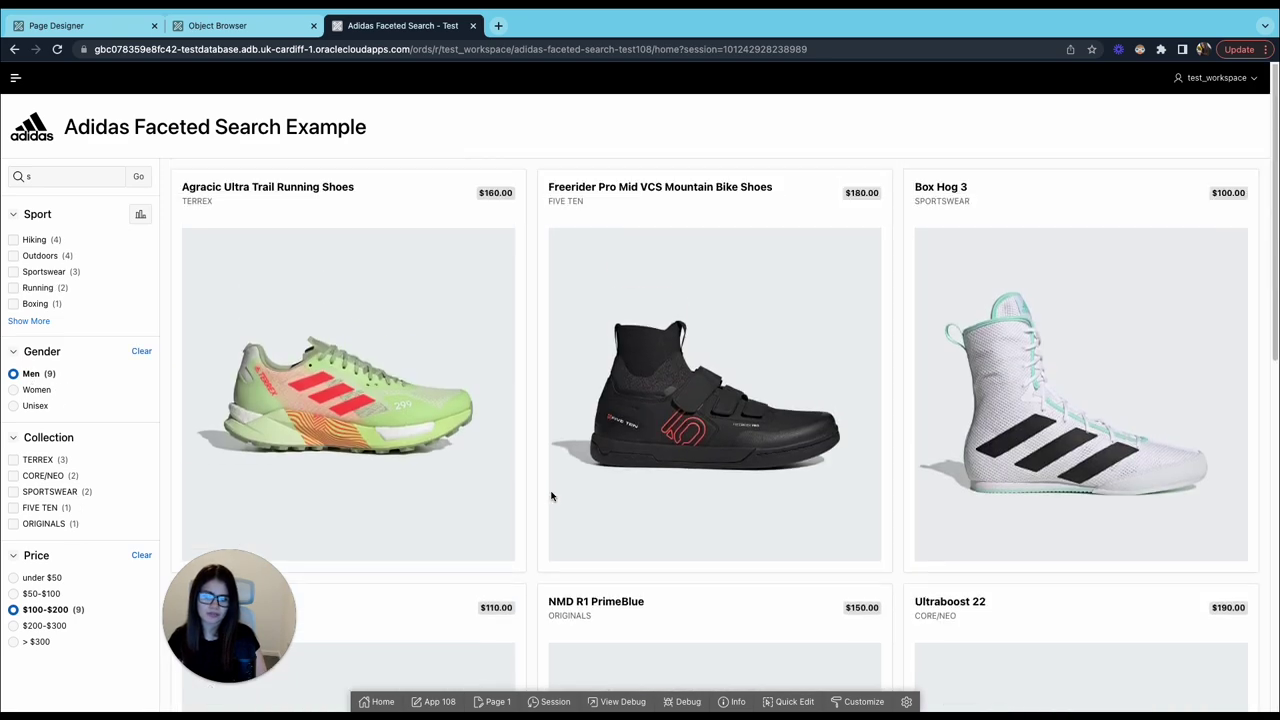
# Filter the products by Unisex, compare the > $300, $200-$300 and $100-$200 price ranges, and clear the Gender and Price filters.
pyautogui.click(36, 406)
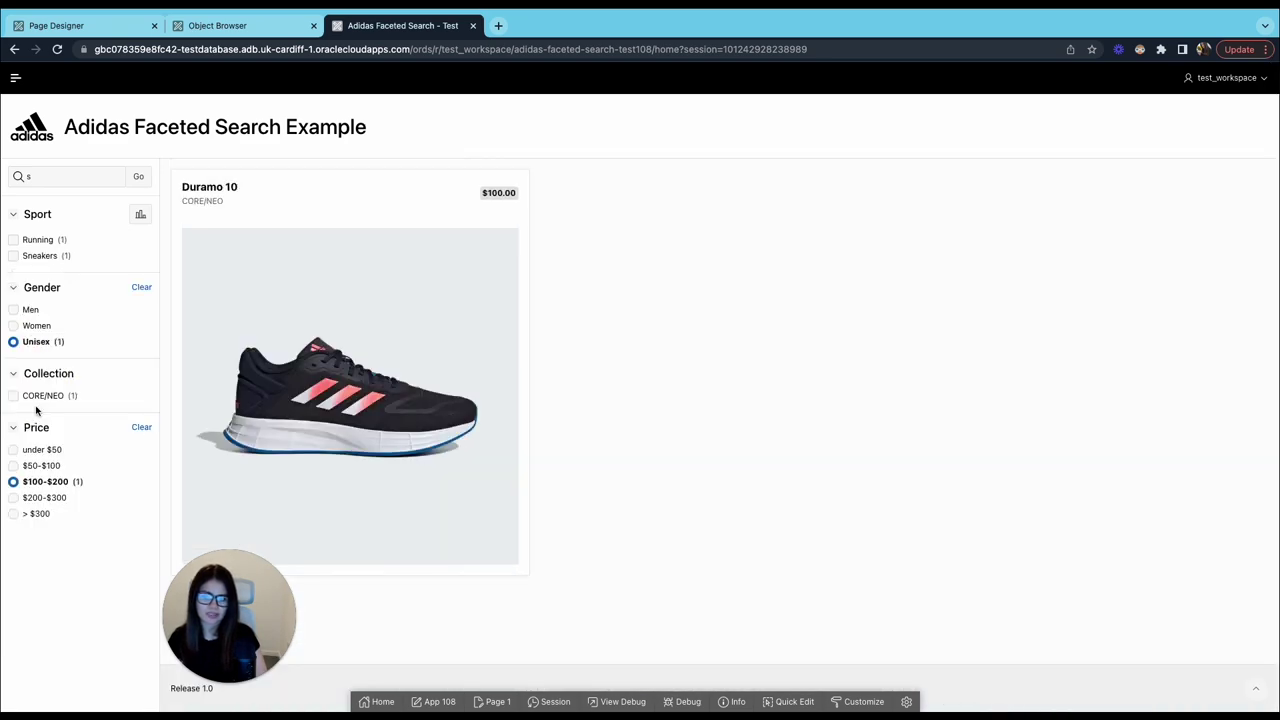
pyautogui.click(14, 513)
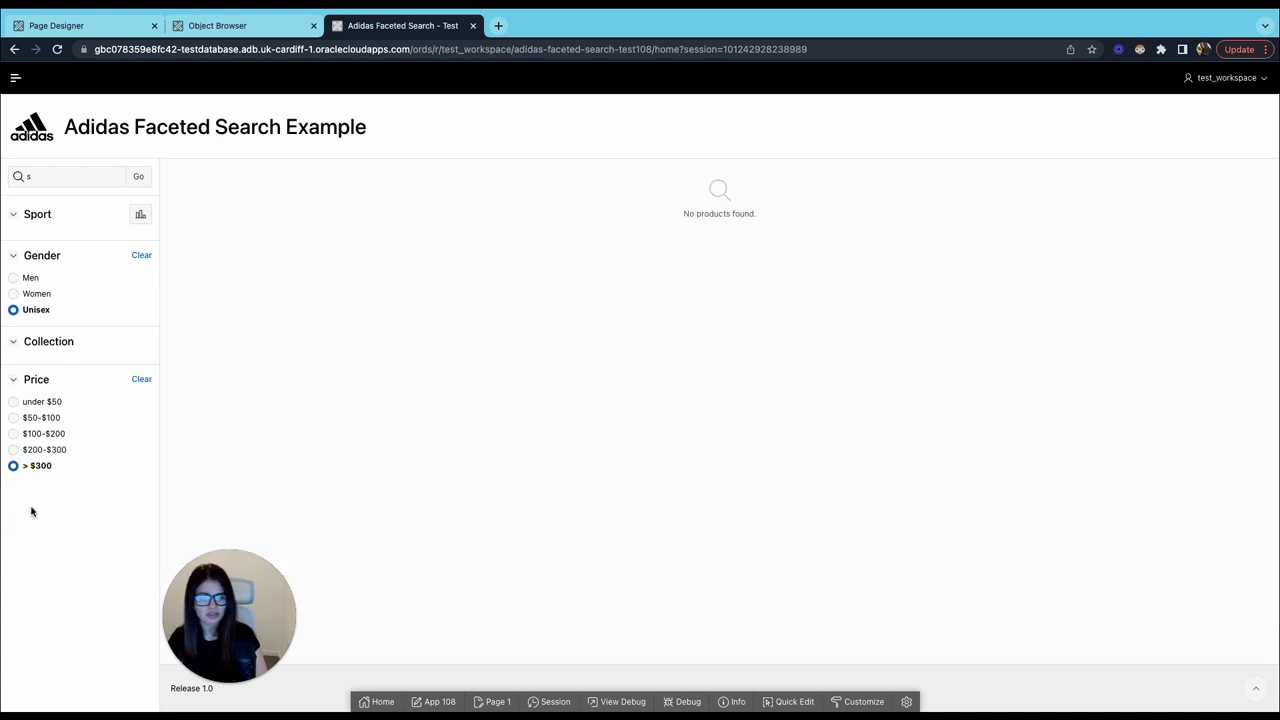
pyautogui.click(14, 451)
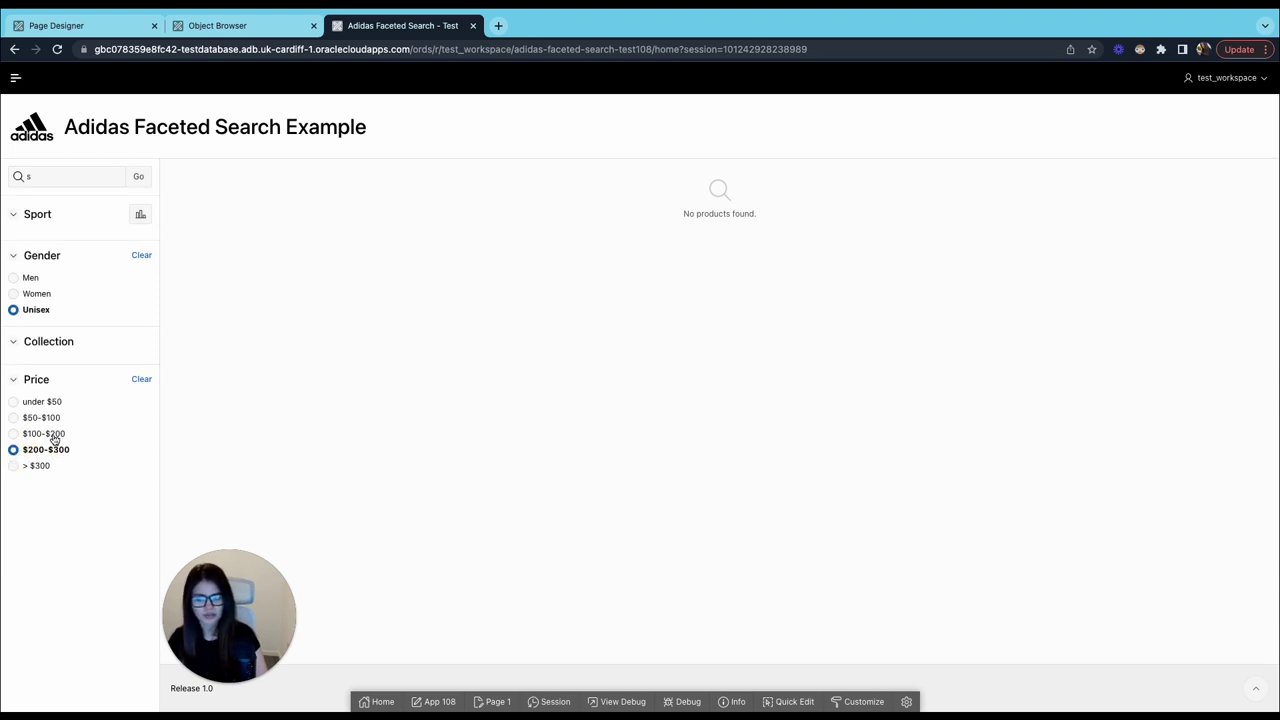
pyautogui.click(52, 435)
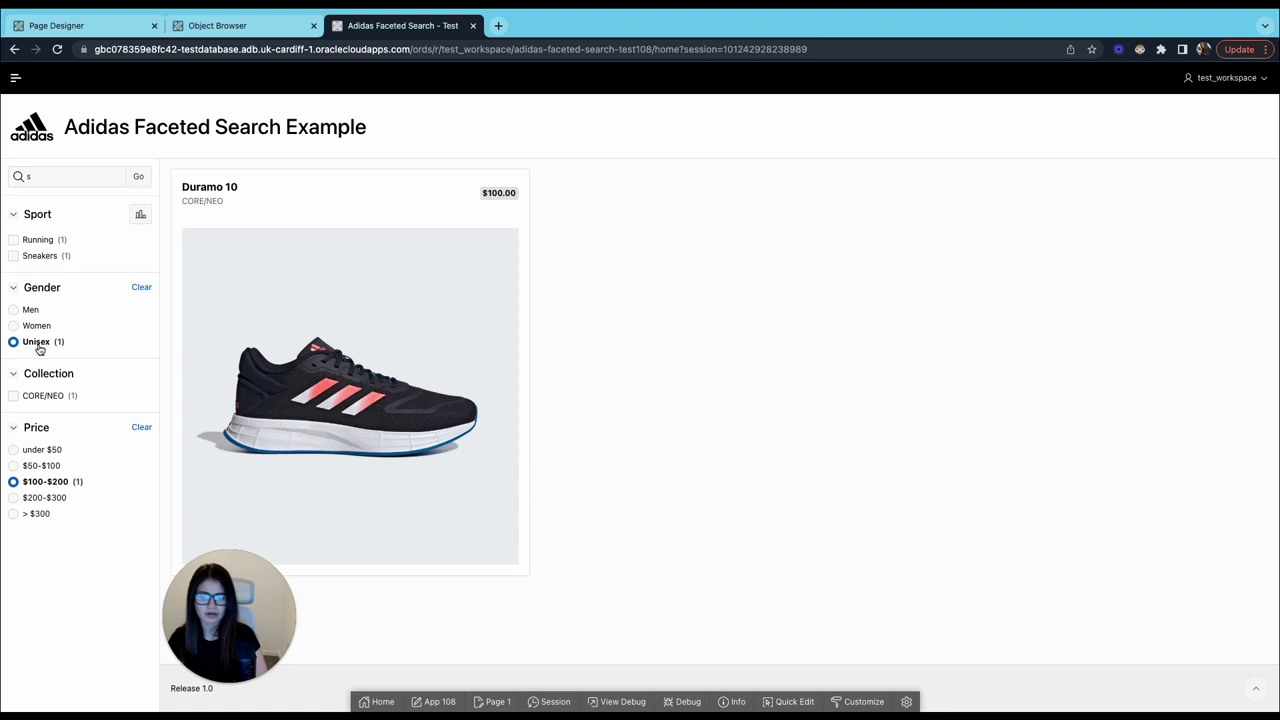
pyautogui.click(39, 496)
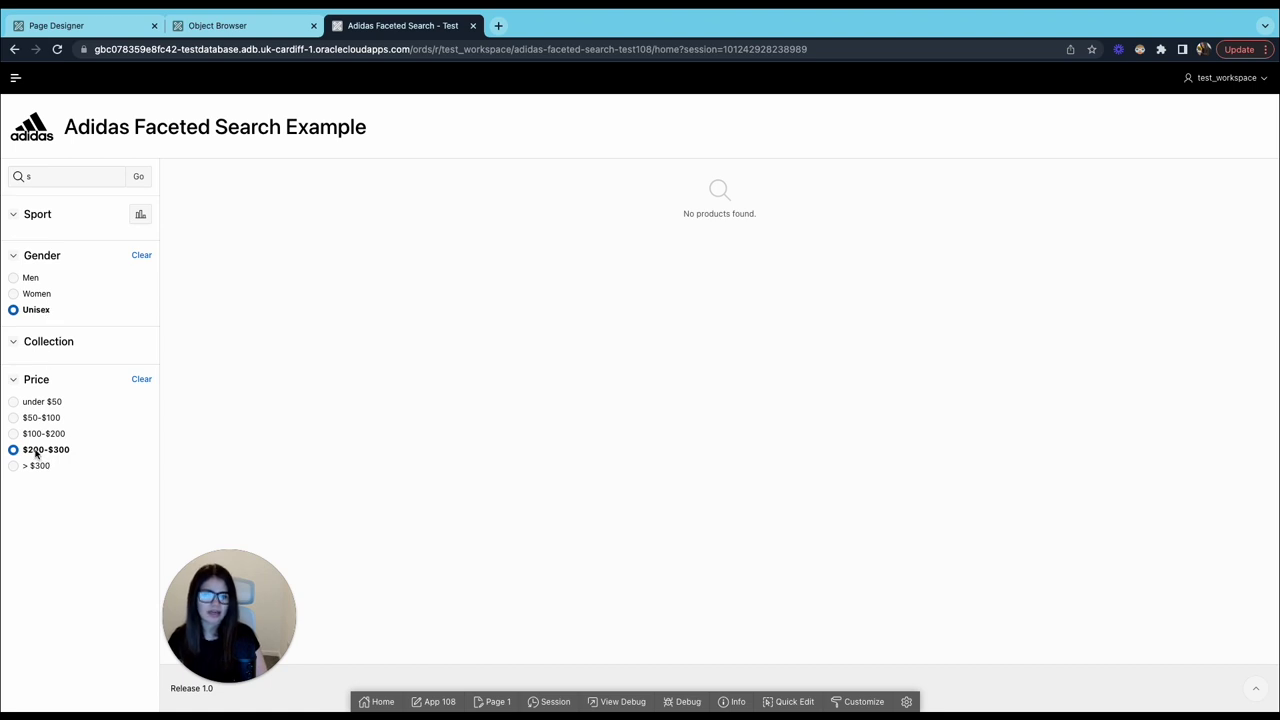
pyautogui.click(141, 379)
pyautogui.click(141, 335)
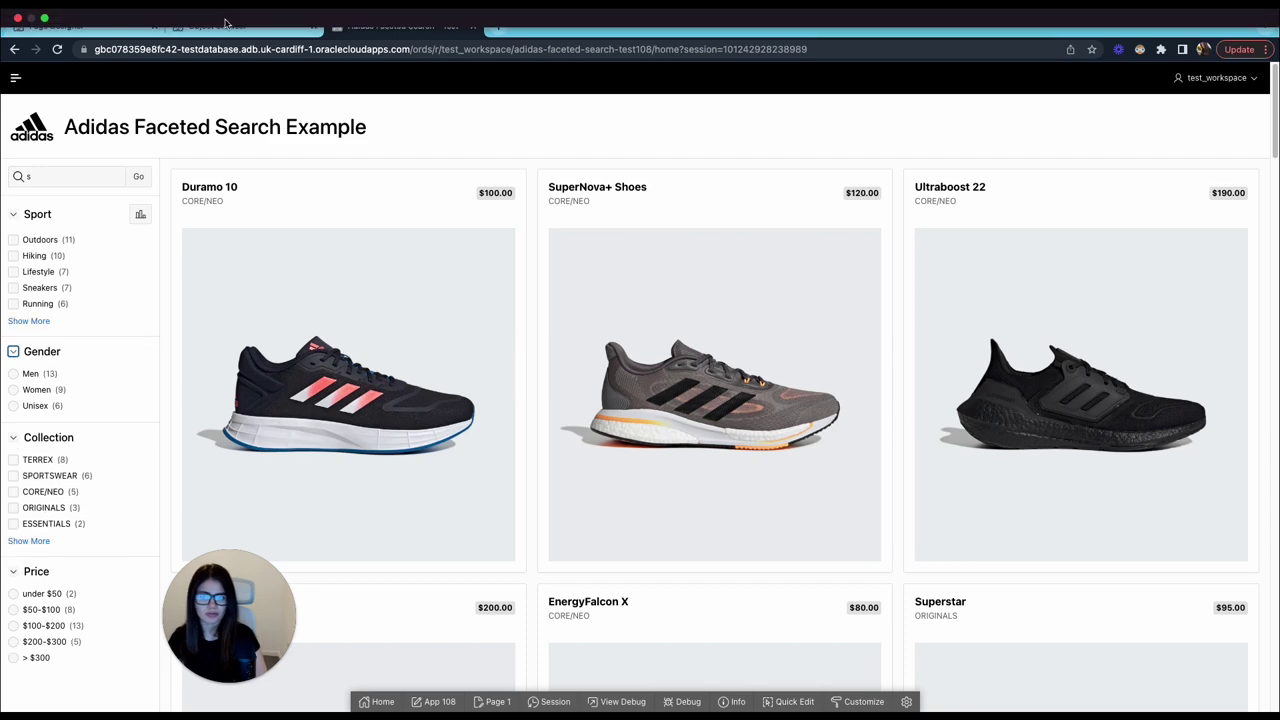
# Return to Page Designer and add a Range facet named P1_RELEASE_YEAR to the Search region.
pyautogui.click(100, 28)
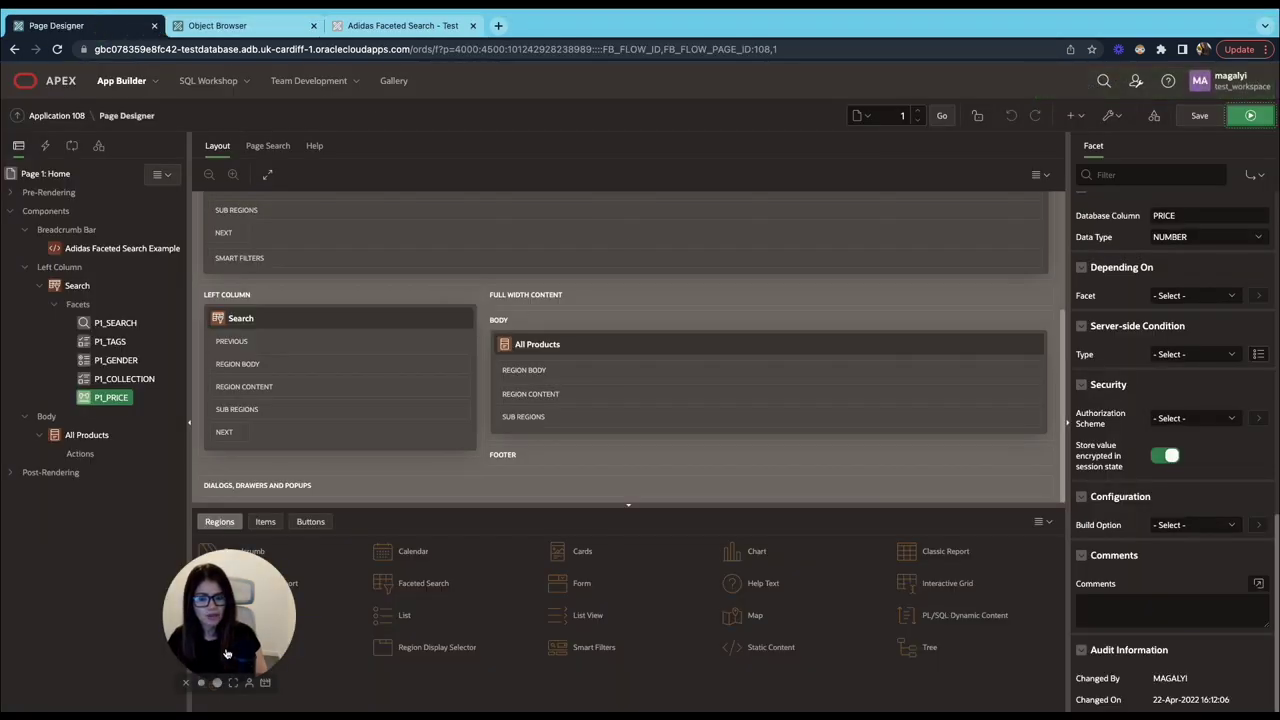
pyautogui.click(90, 305)
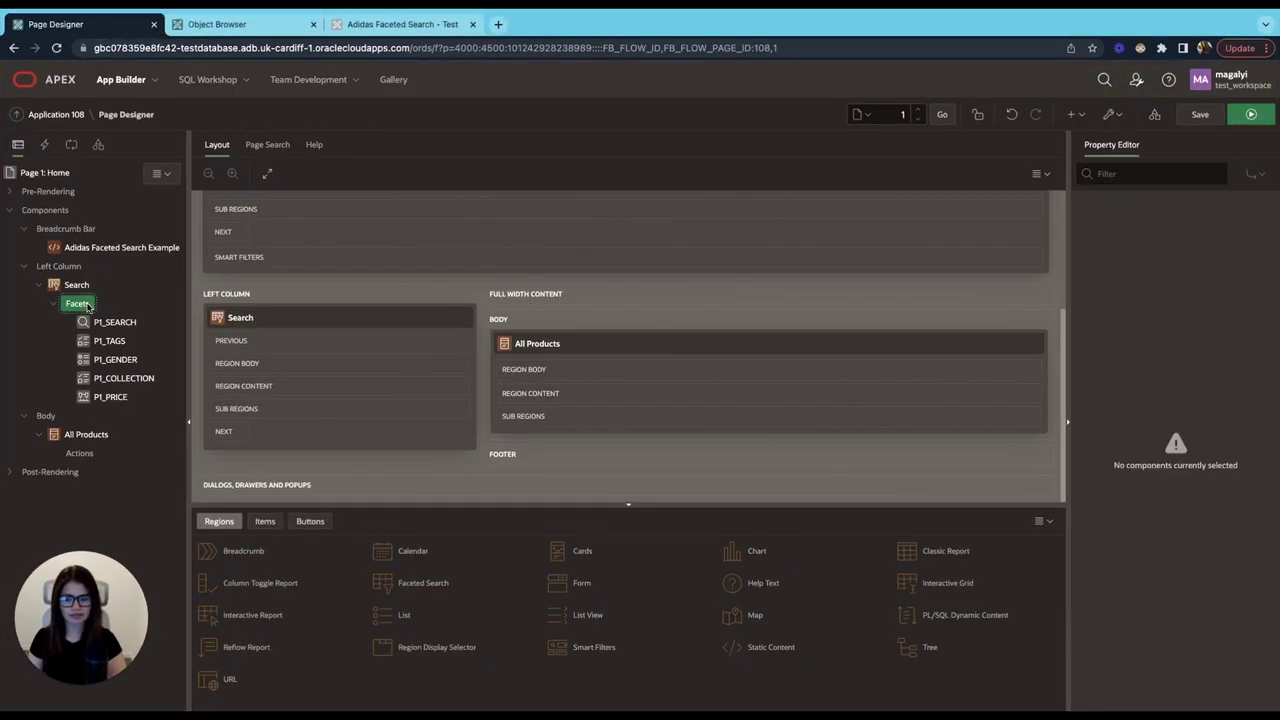
pyautogui.rightClick(90, 305)
pyautogui.click(115, 322)
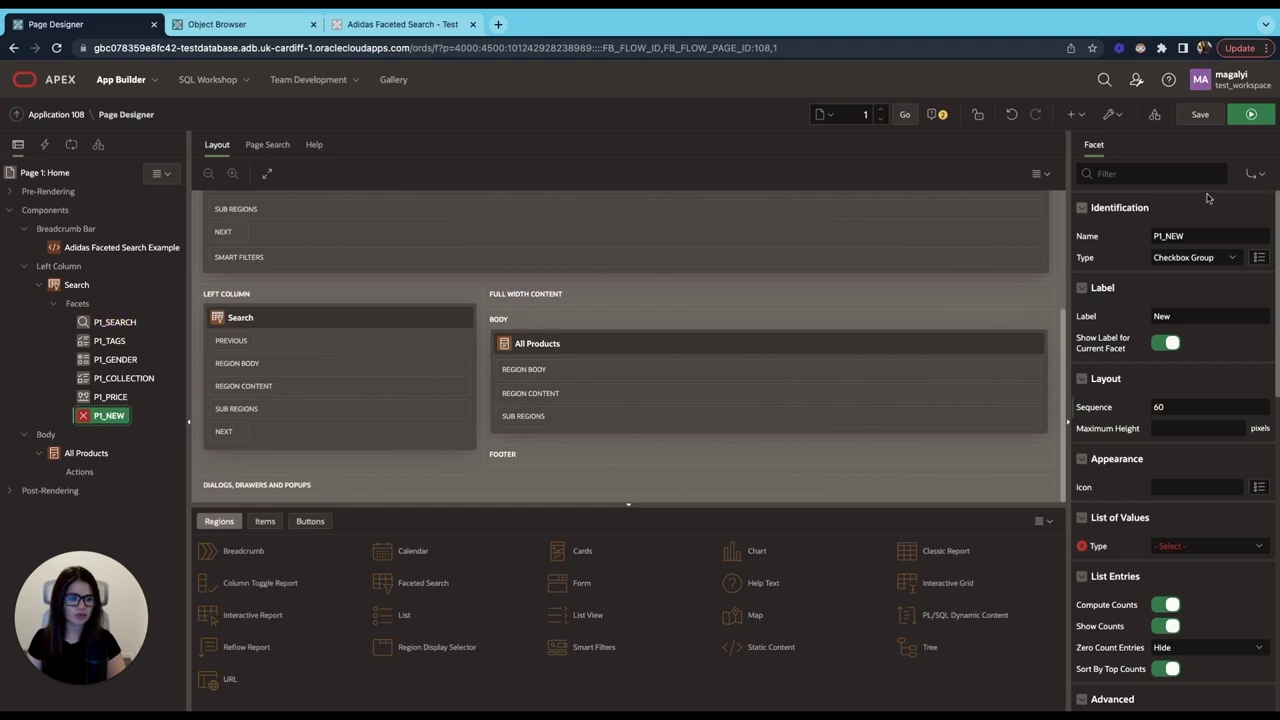
pyautogui.click(1206, 238)
pyautogui.press('BackSpace')
pyautogui.press('BackSpace')
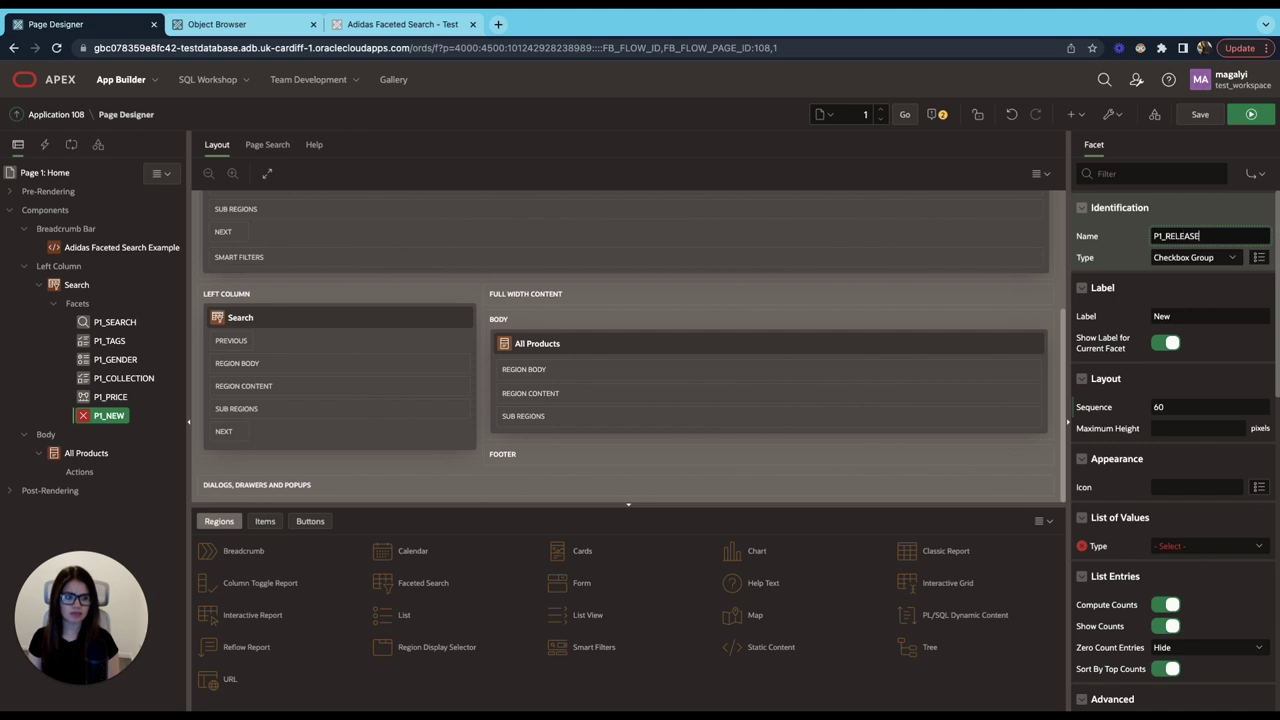
pyautogui.click(1210, 259)
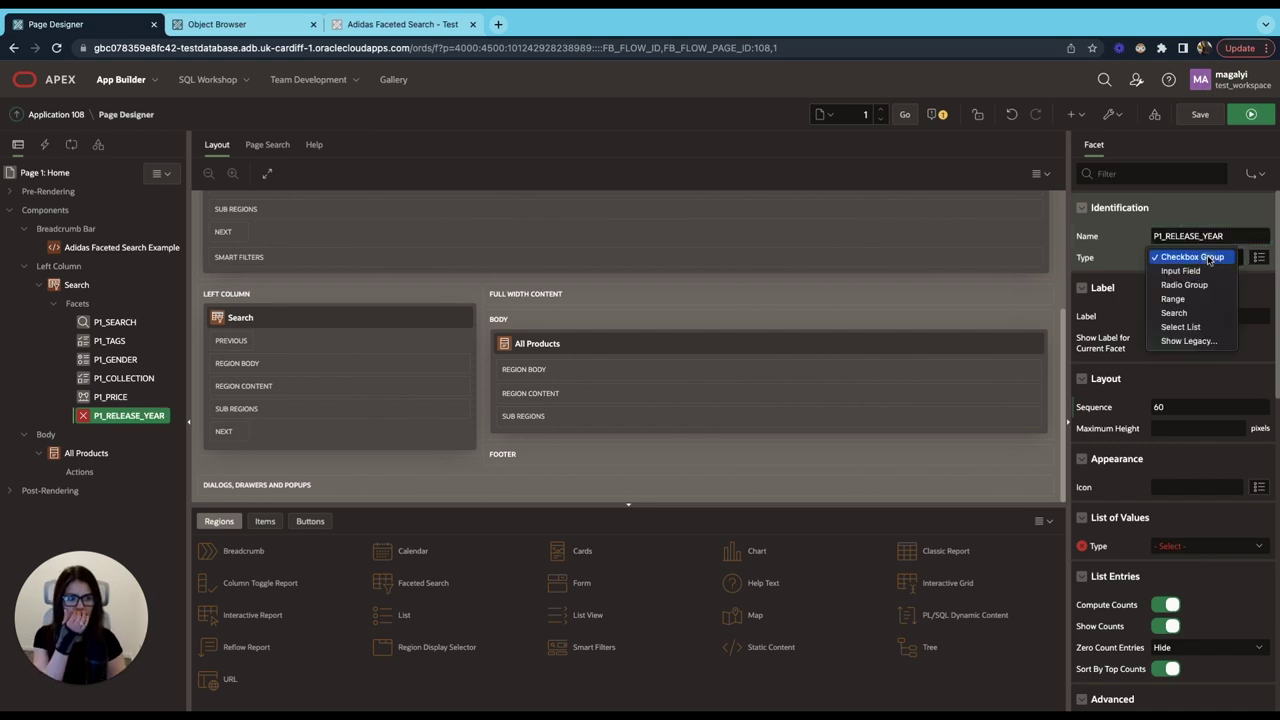
pyautogui.click(1175, 298)
# Check how the List of Values is configured on the P1_PRICE facet, as a reference for P1_RELEASE_YEAR.
pyautogui.scroll(-5, 1205, 360)
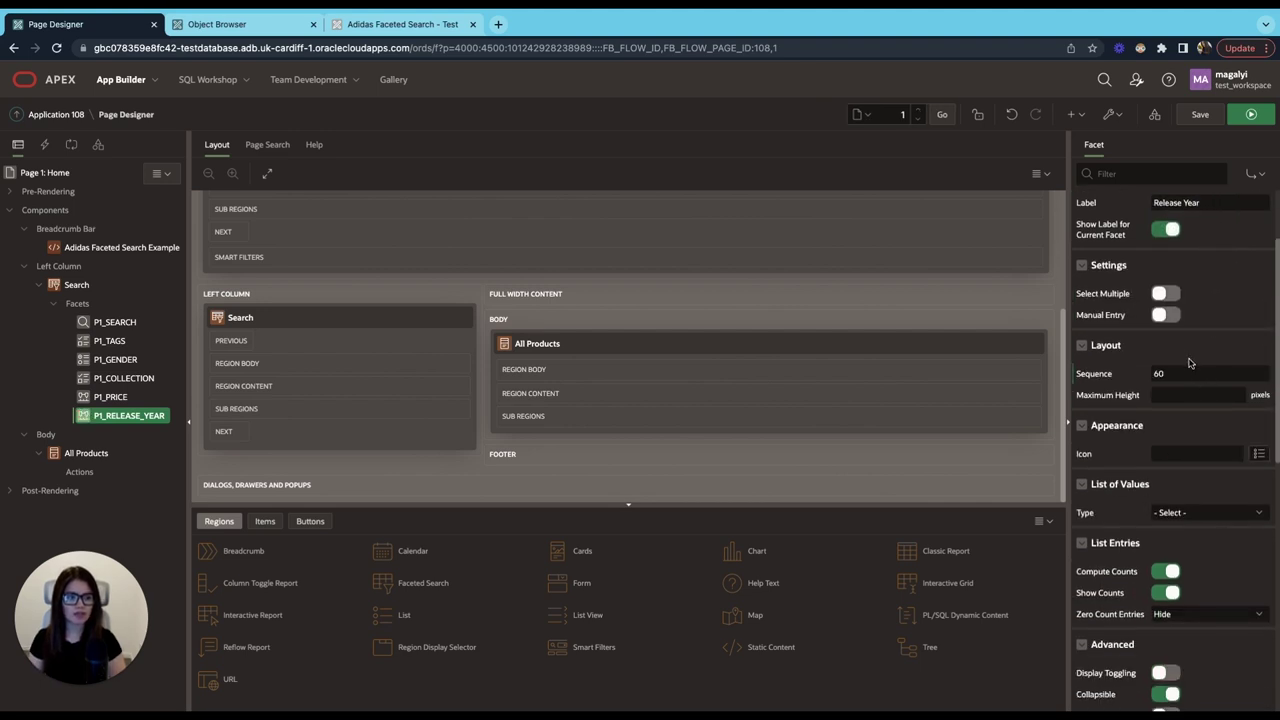
pyautogui.scroll(-1, 1208, 412)
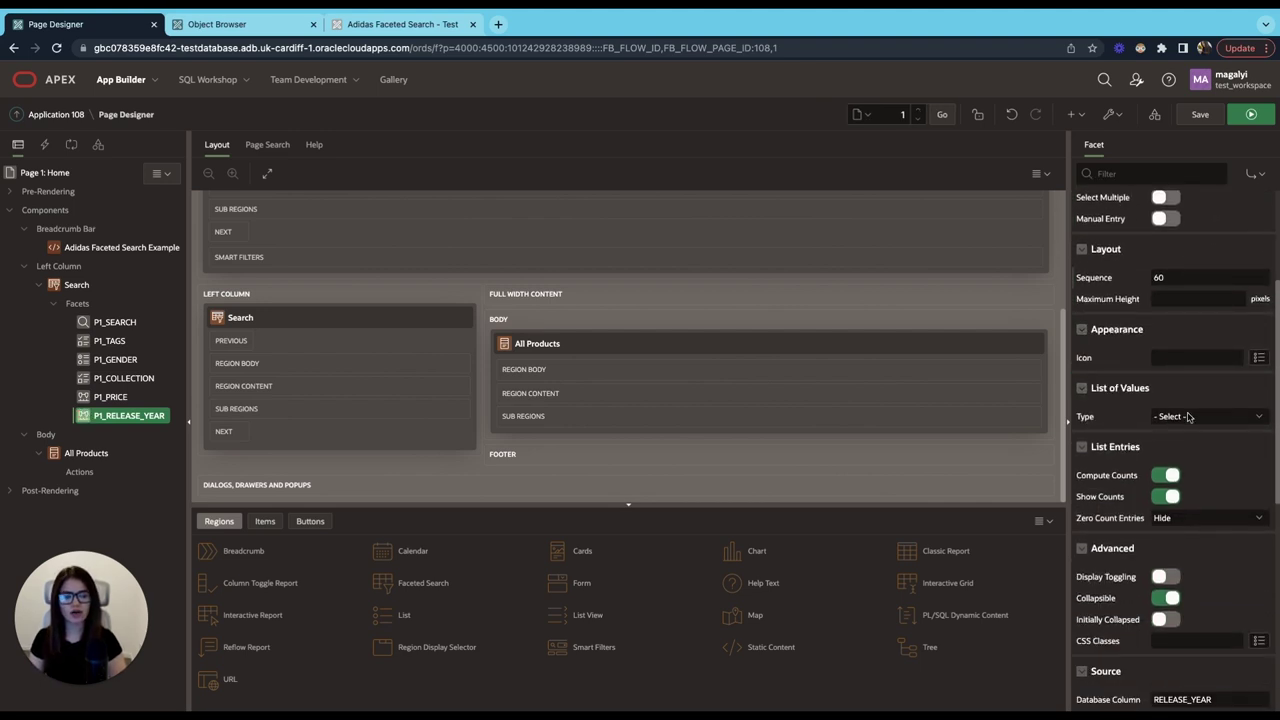
pyautogui.click(1190, 417)
pyautogui.click(112, 397)
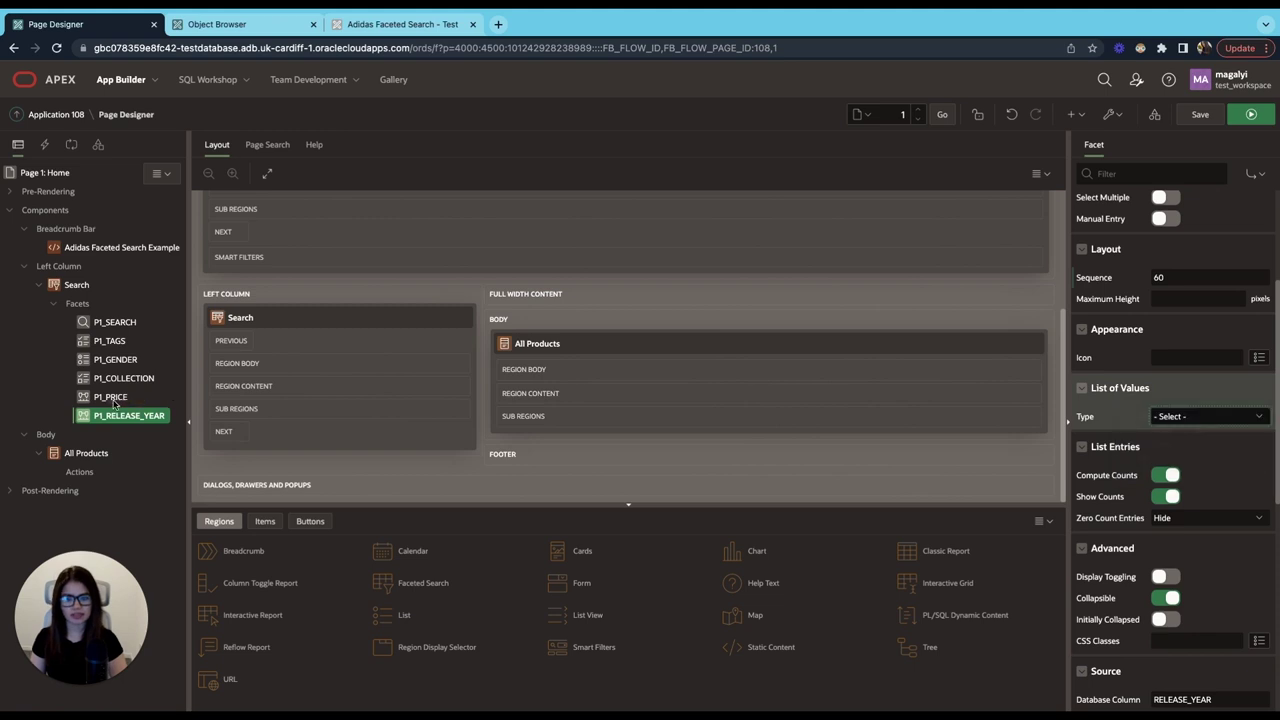
pyautogui.click(112, 397)
pyautogui.scroll(-5, 1213, 587)
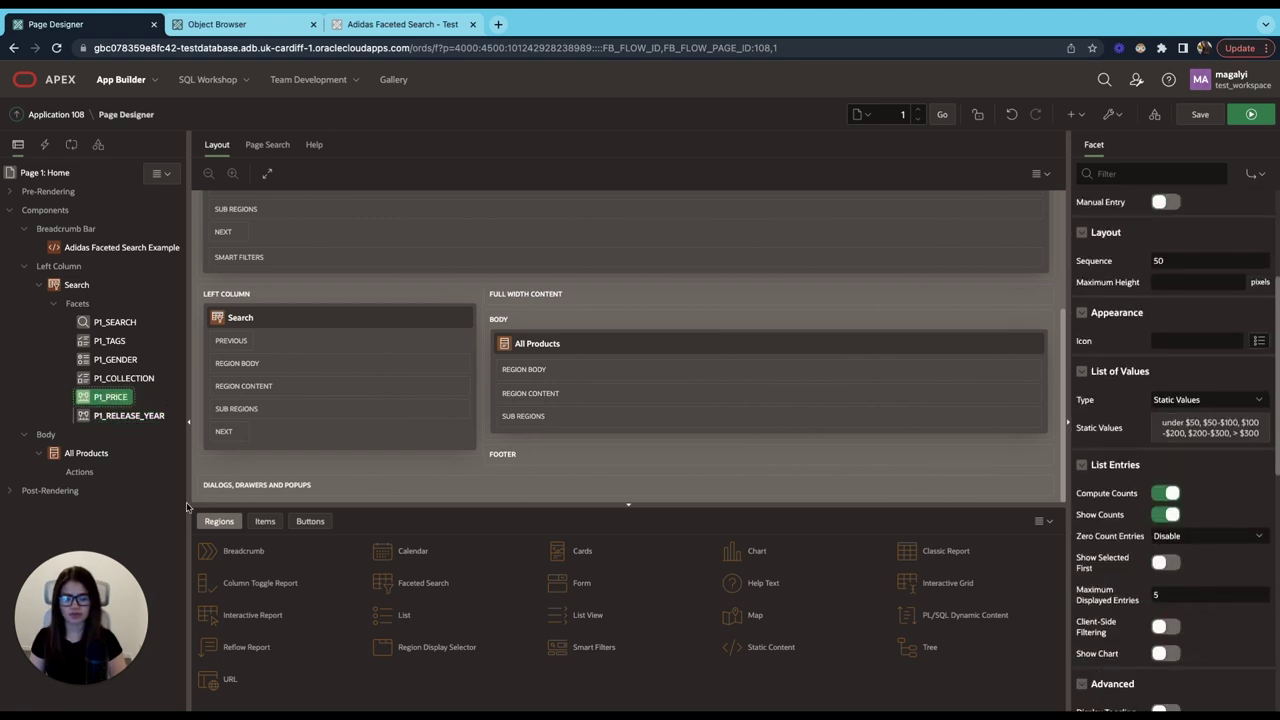
# Set the P1_RELEASE_YEAR facet's List of Values type to Static Values and open its values for editing.
pyautogui.click(130, 415)
pyautogui.scroll(-4, 1154, 349)
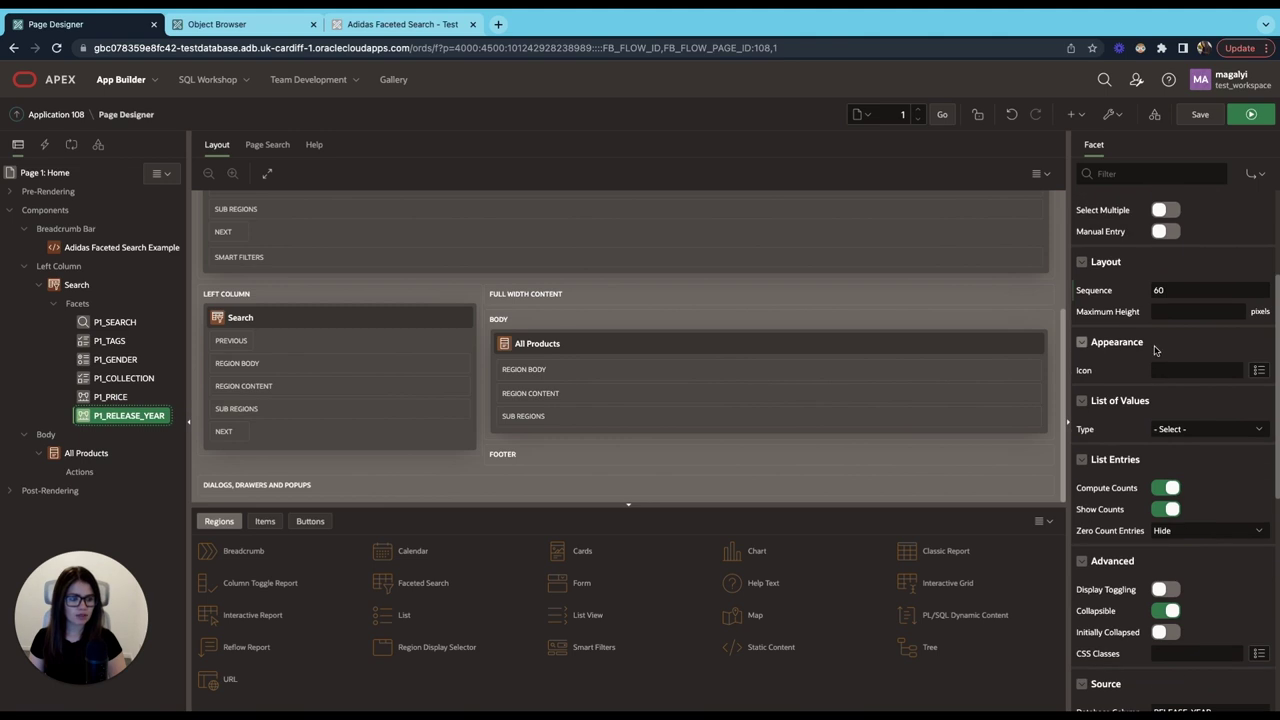
pyautogui.click(1199, 430)
pyautogui.click(1195, 470)
pyautogui.click(1210, 451)
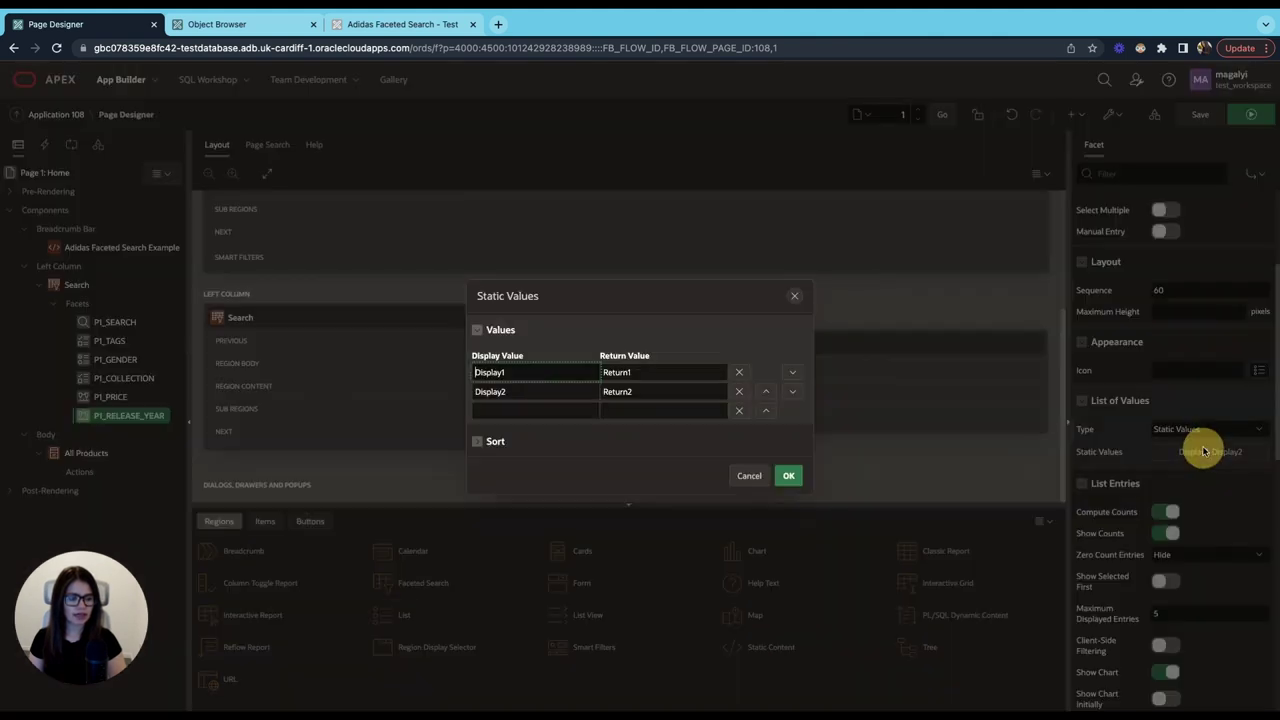
# Write the date format YYYYMMDDHH24MISS as the first static entry's return value.
pyautogui.moveTo(533, 373); pyautogui.dragTo(446, 373)
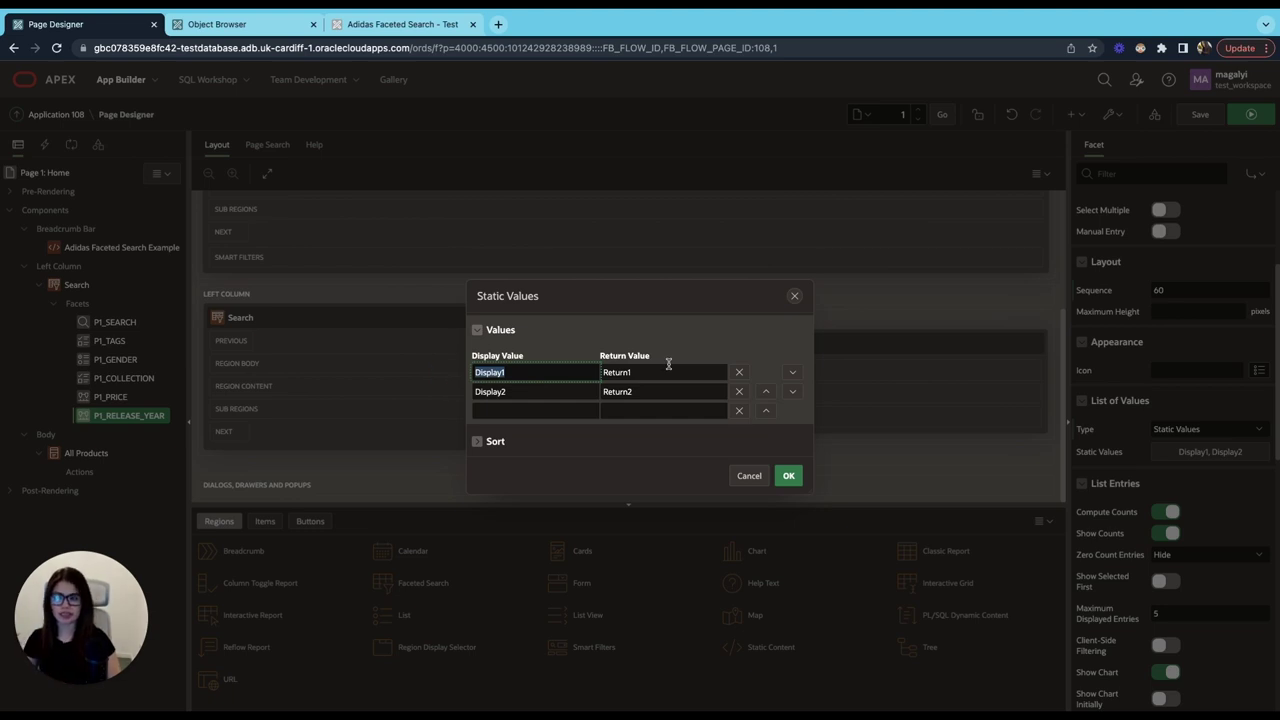
pyautogui.moveTo(700, 372); pyautogui.dragTo(579, 373)
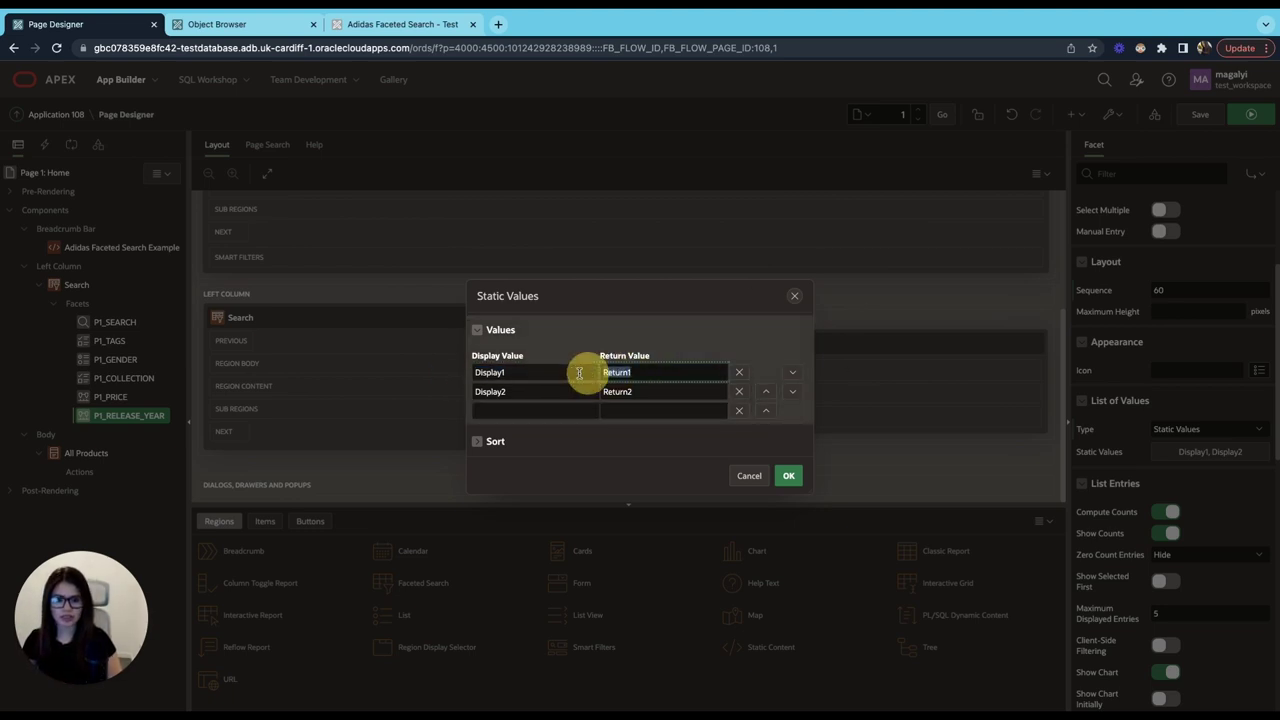
pyautogui.press('BackSpace')
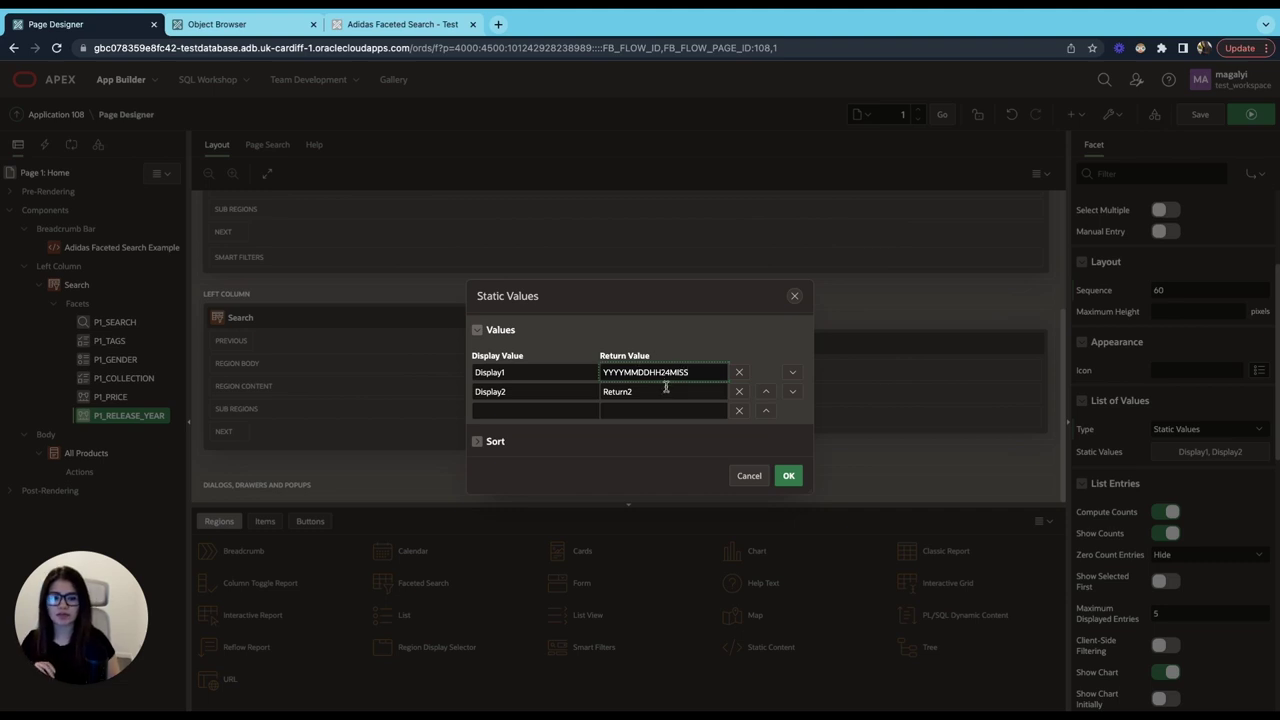
pyautogui.moveTo(689, 372); pyautogui.dragTo(590, 368)
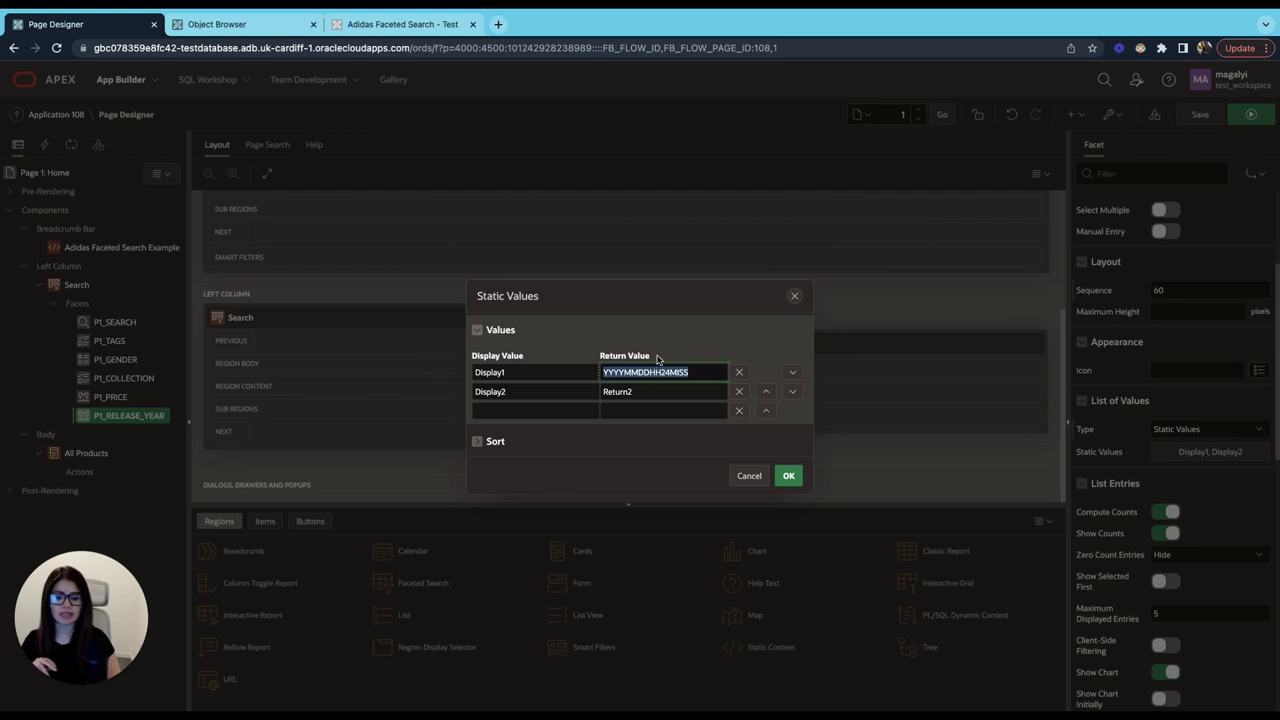
pyautogui.click(490, 372)
pyautogui.doubleClick(549, 370)
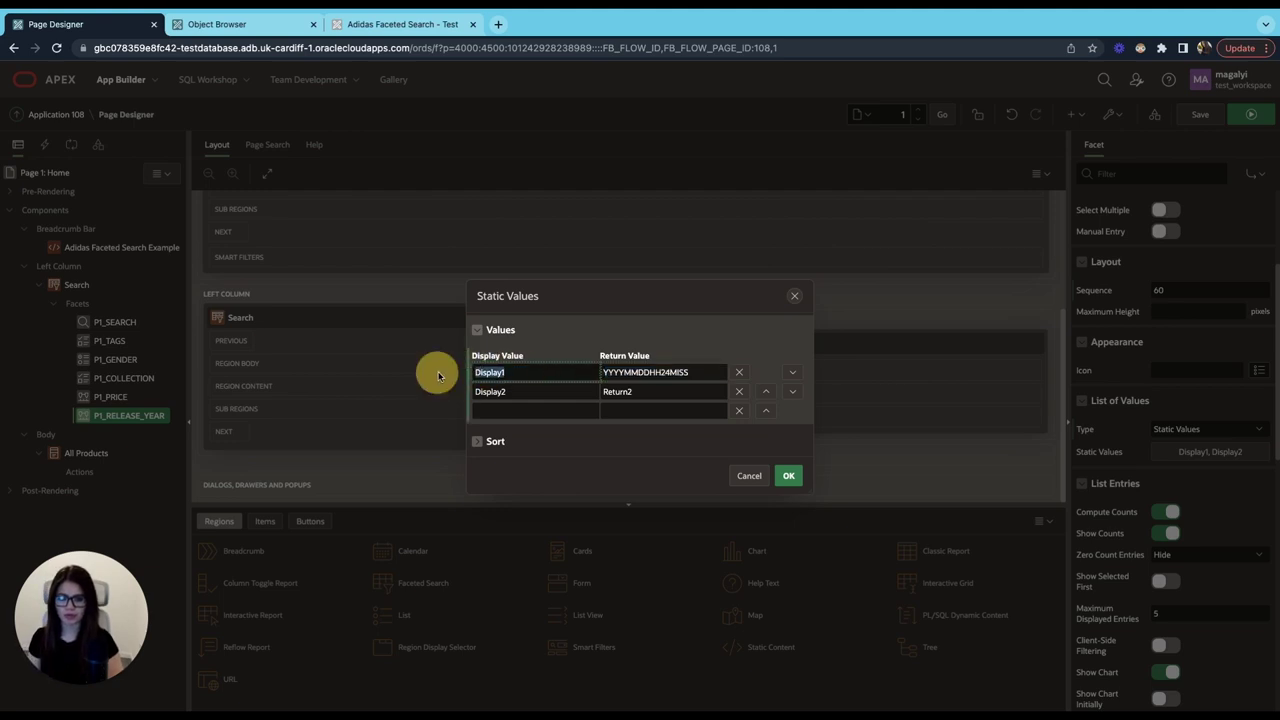
pyautogui.write('before 2015')
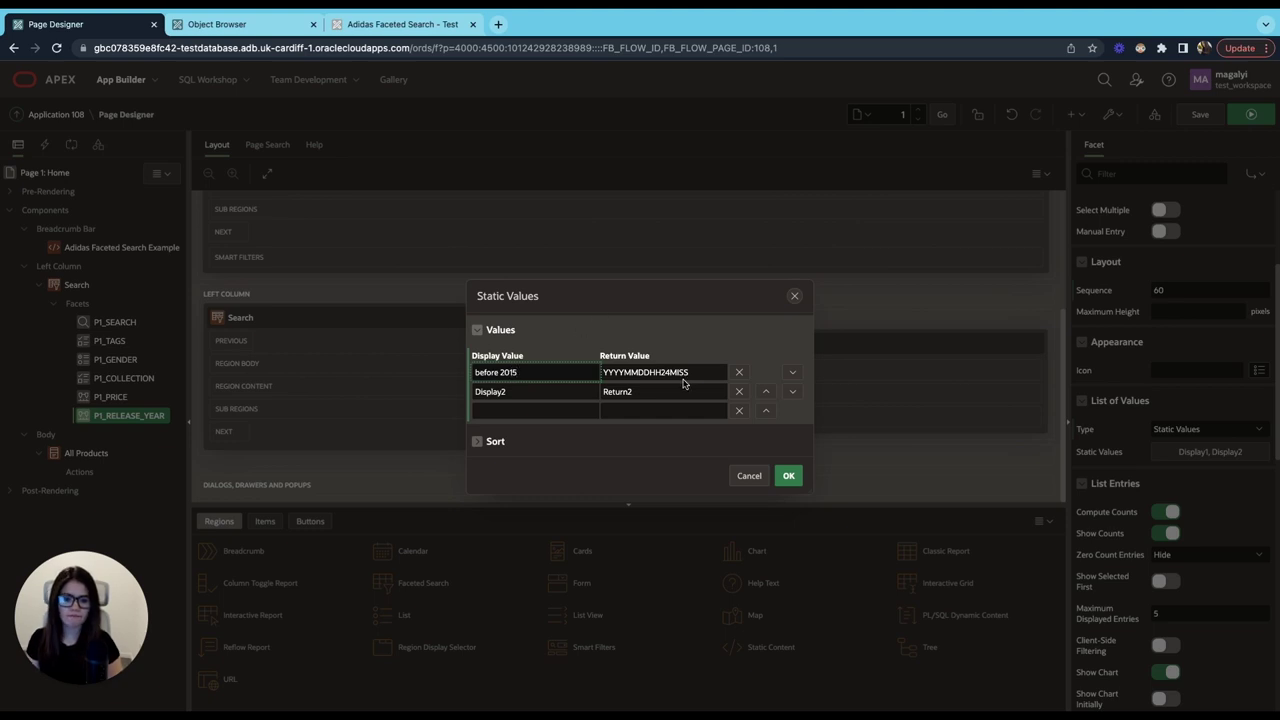
pyautogui.moveTo(703, 372); pyautogui.dragTo(580, 388)
pyautogui.hotkey('ctrl', 'x')
pyautogui.click(643, 391)
pyautogui.hotkey('ctrl', 'v')
pyautogui.click(606, 372)
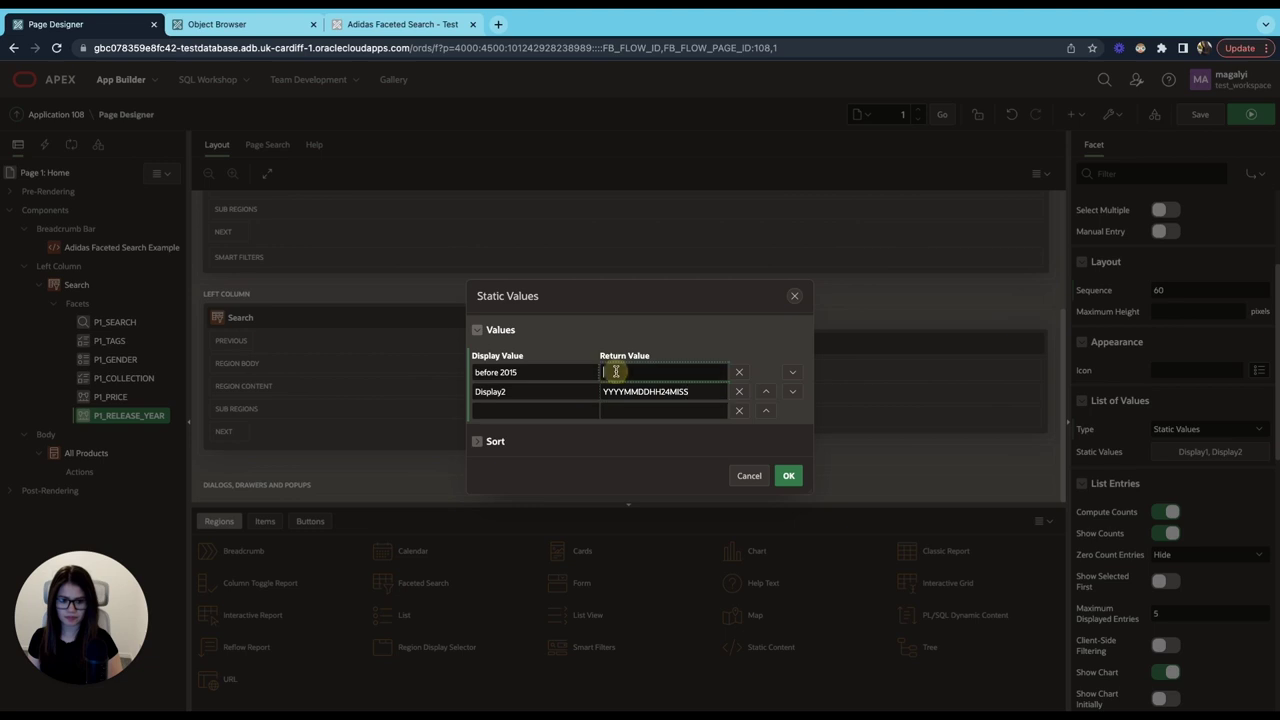
pyautogui.write('|20150101000000')
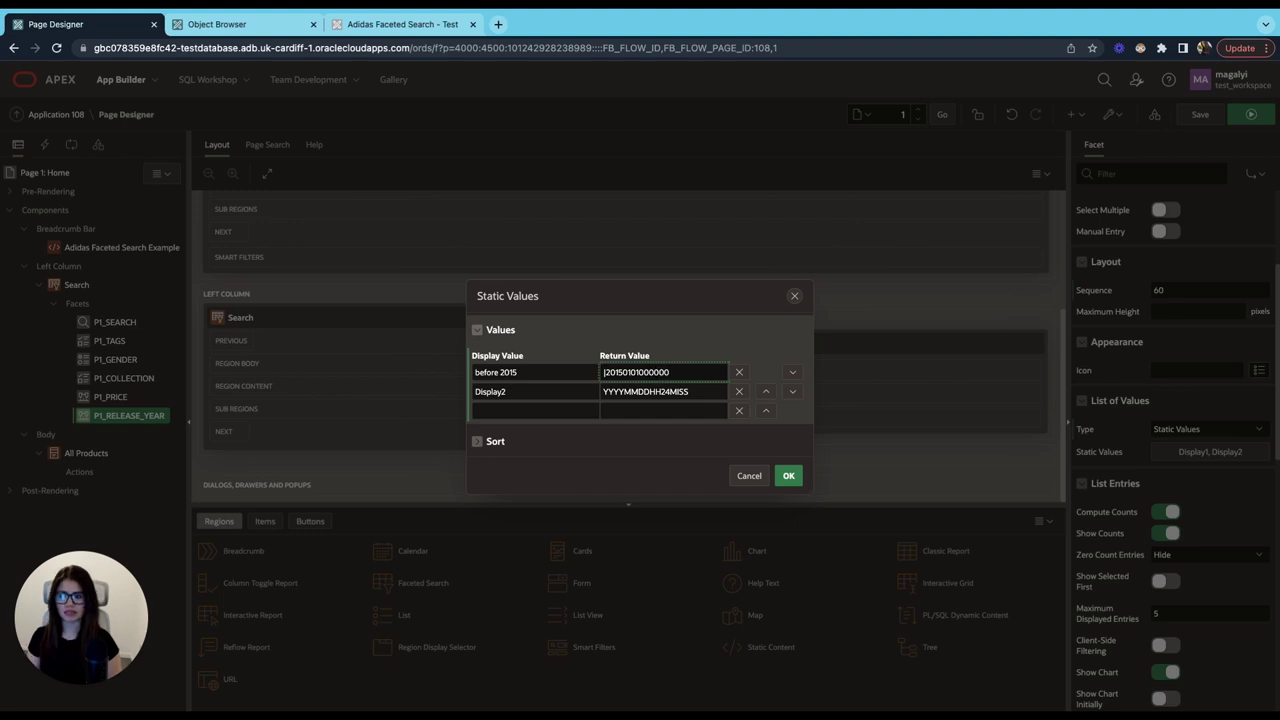
# Set the second static entry's display value to 2016 and 2017, and empty its return value.
pyautogui.doubleClick(520, 395)
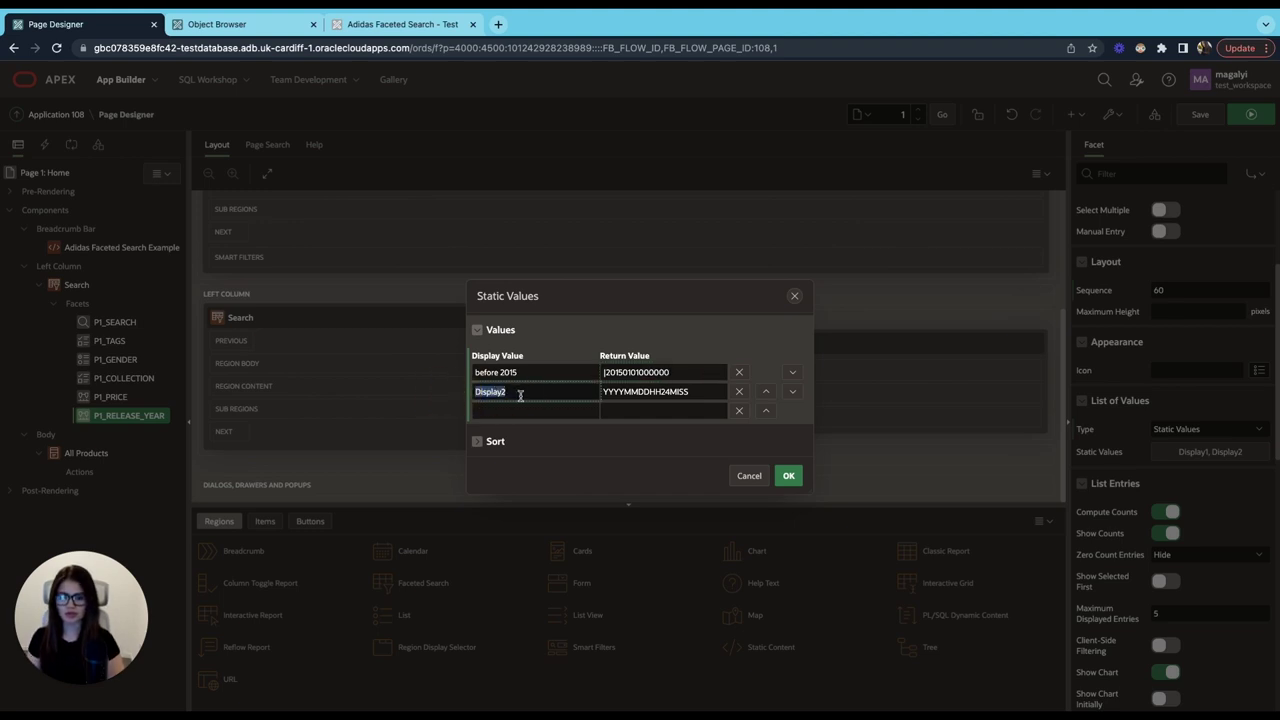
pyautogui.press('BackSpace')
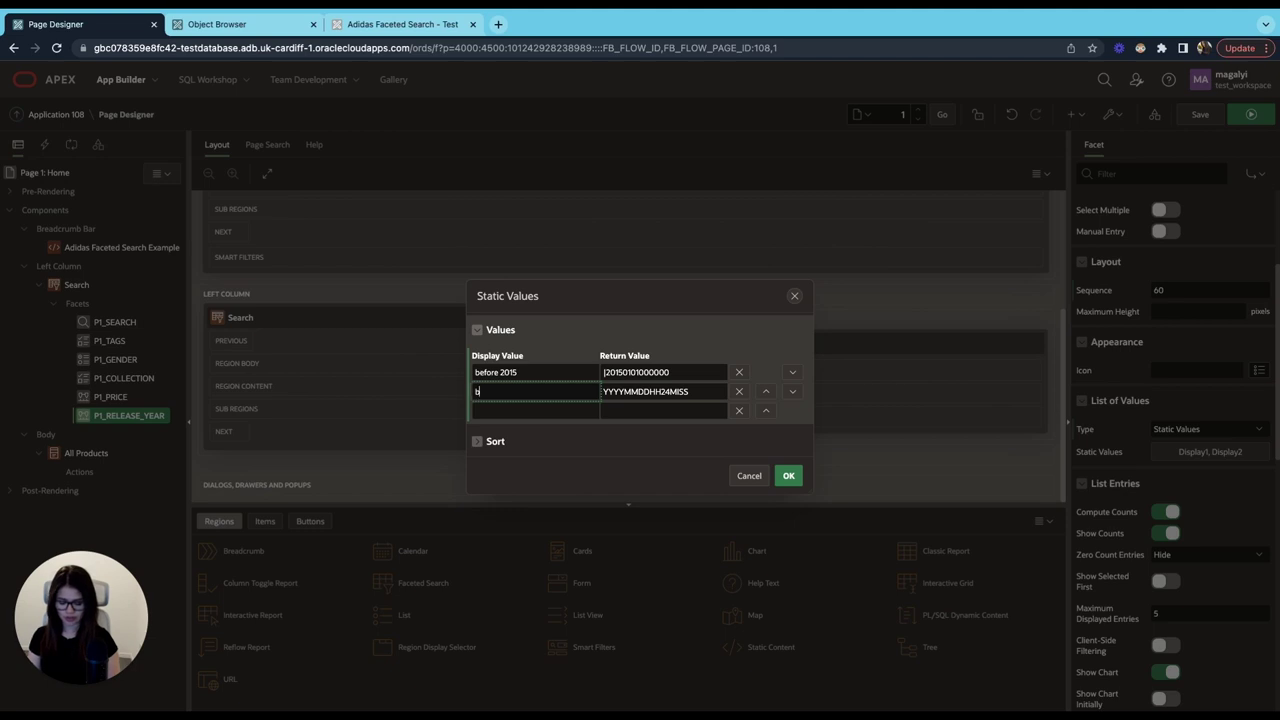
pyautogui.write('2016 and 2017')
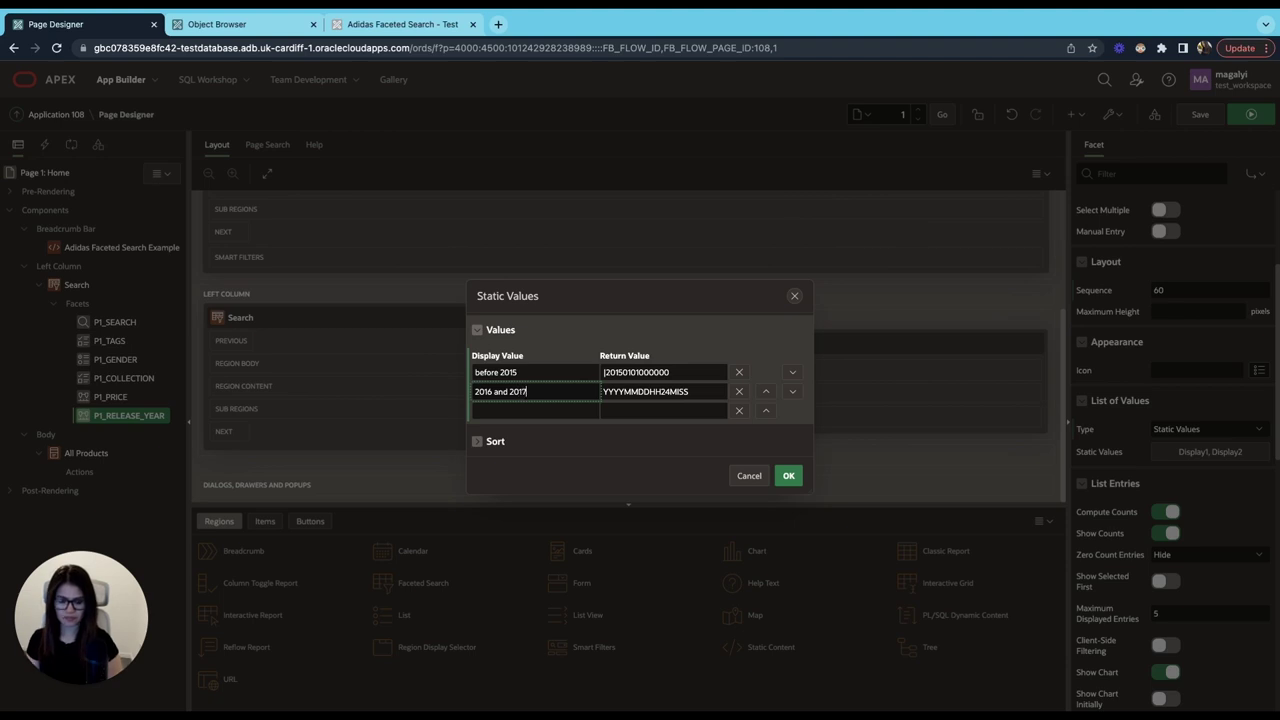
pyautogui.doubleClick(598, 392)
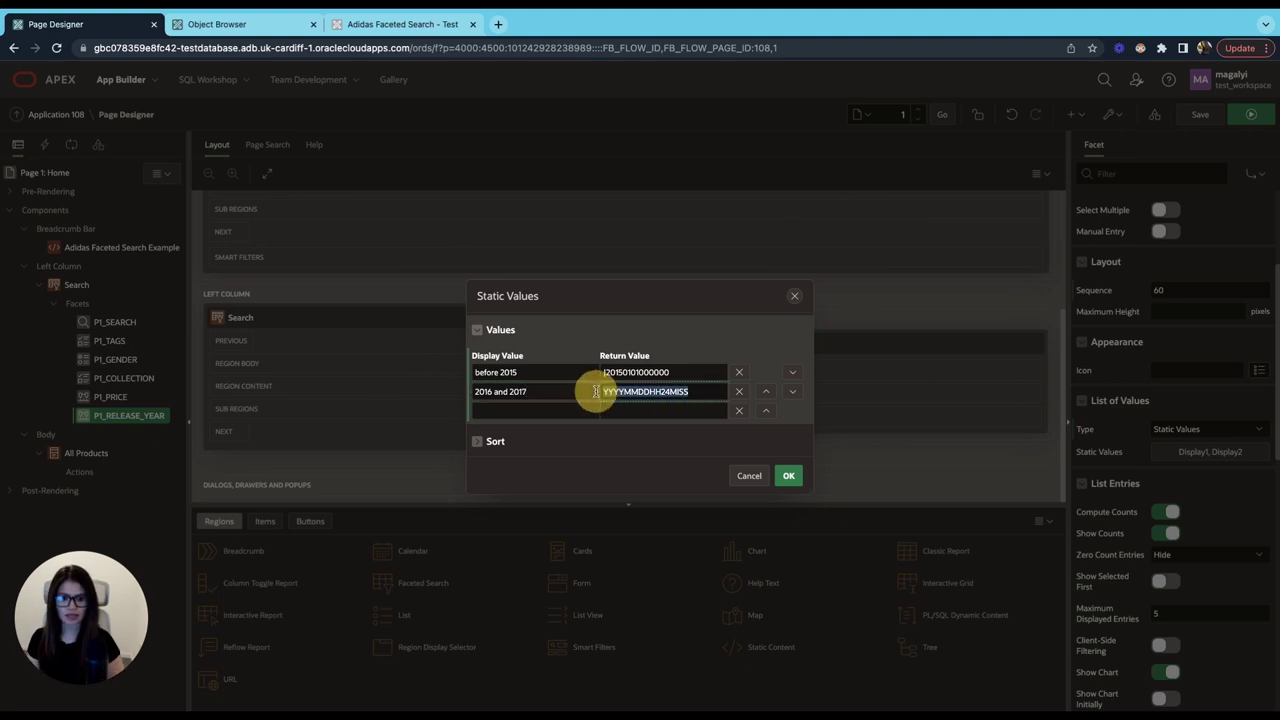
pyautogui.press('BackSpace')
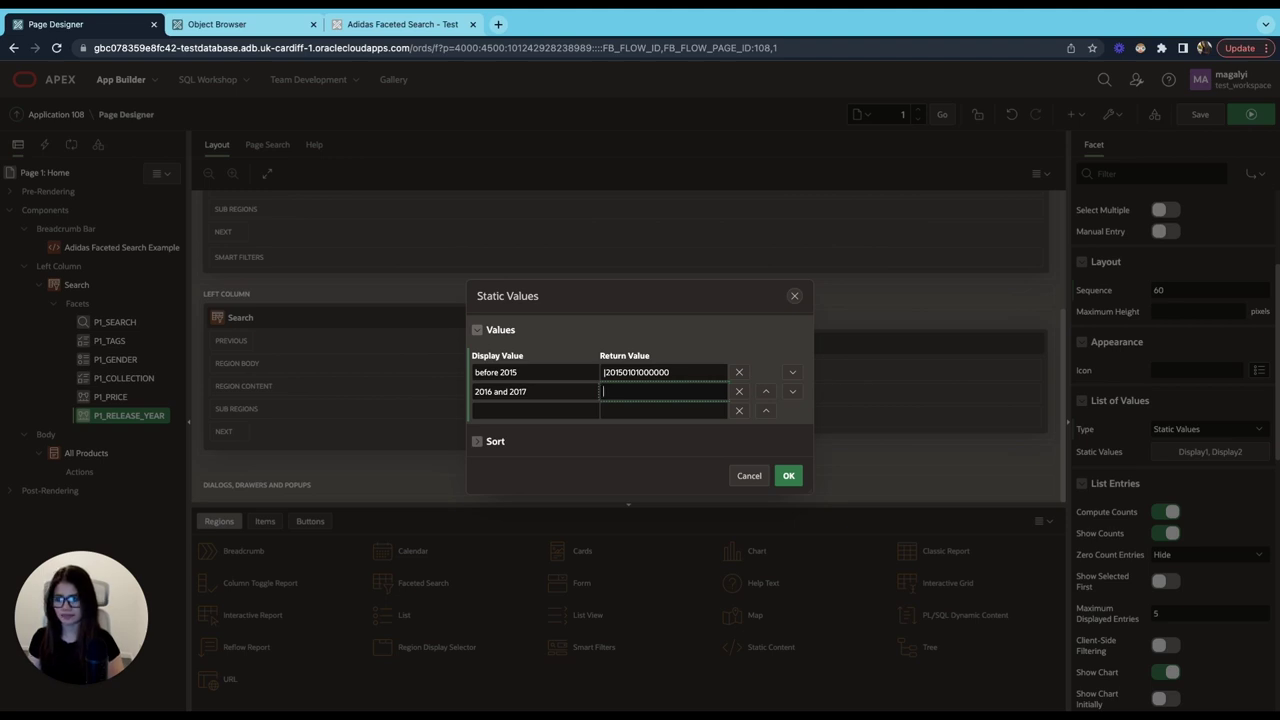
pyautogui.press('super+Tab')
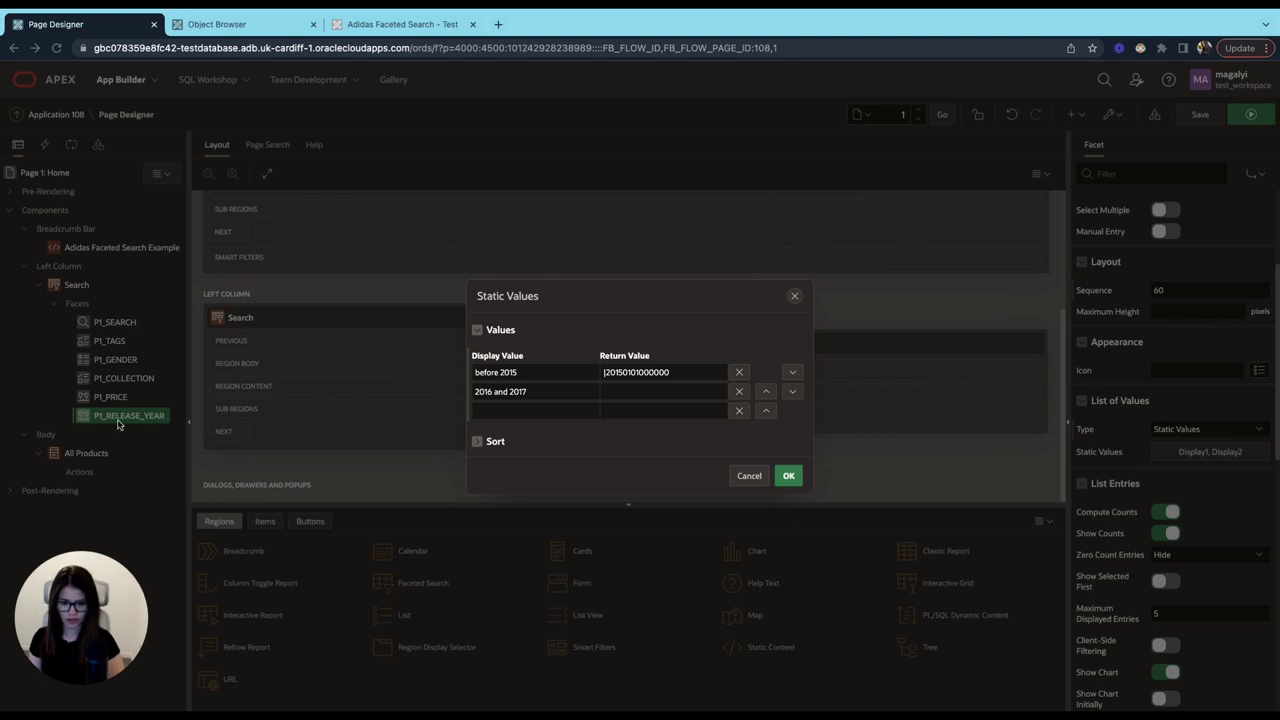
pyautogui.click(602, 392)
pyautogui.press('super+v')
pyautogui.click(490, 391)
pyautogui.press('Delete')
pyautogui.write('5')
pyautogui.click(545, 391)
pyautogui.press('BackSpace')
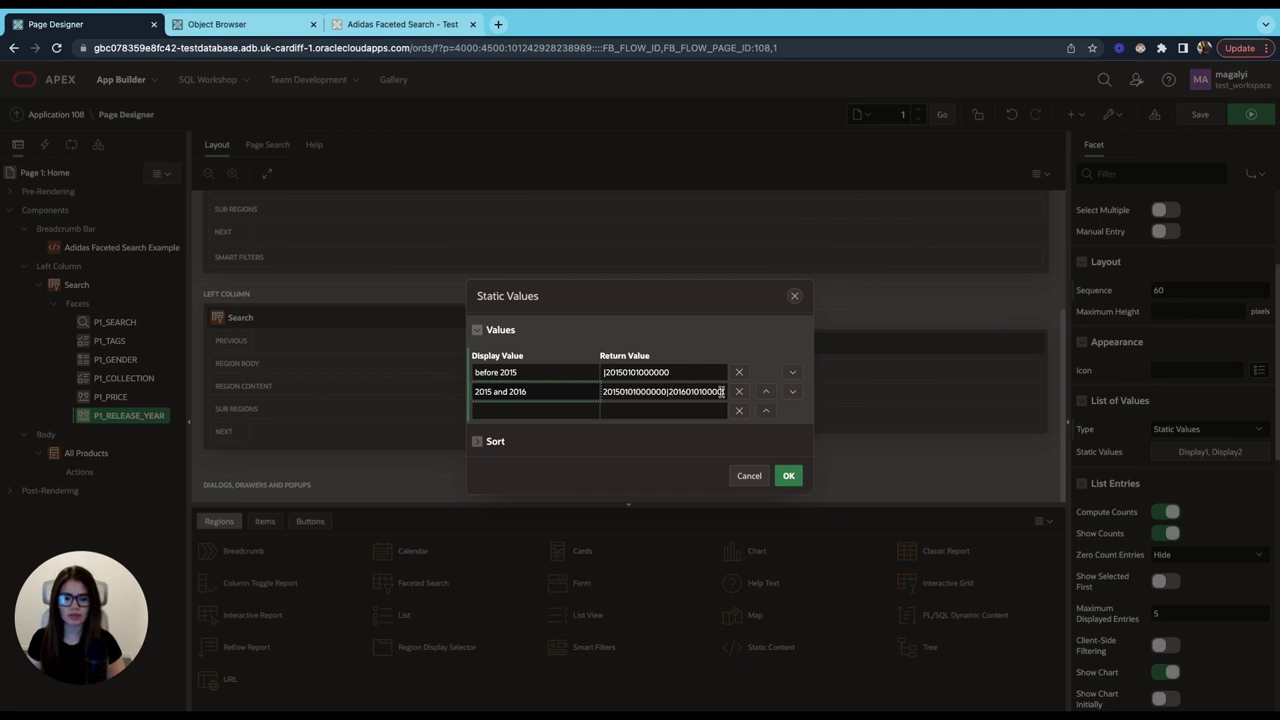
pyautogui.click(546, 410)
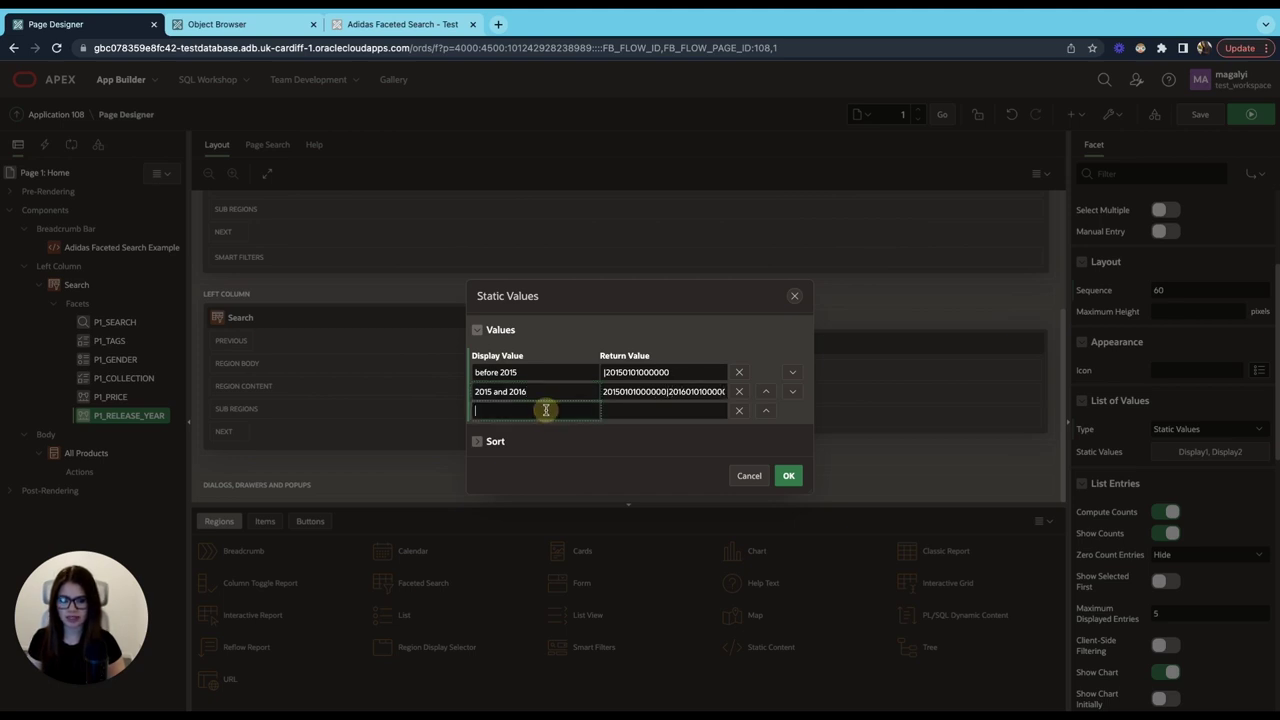
pyautogui.write('2017')
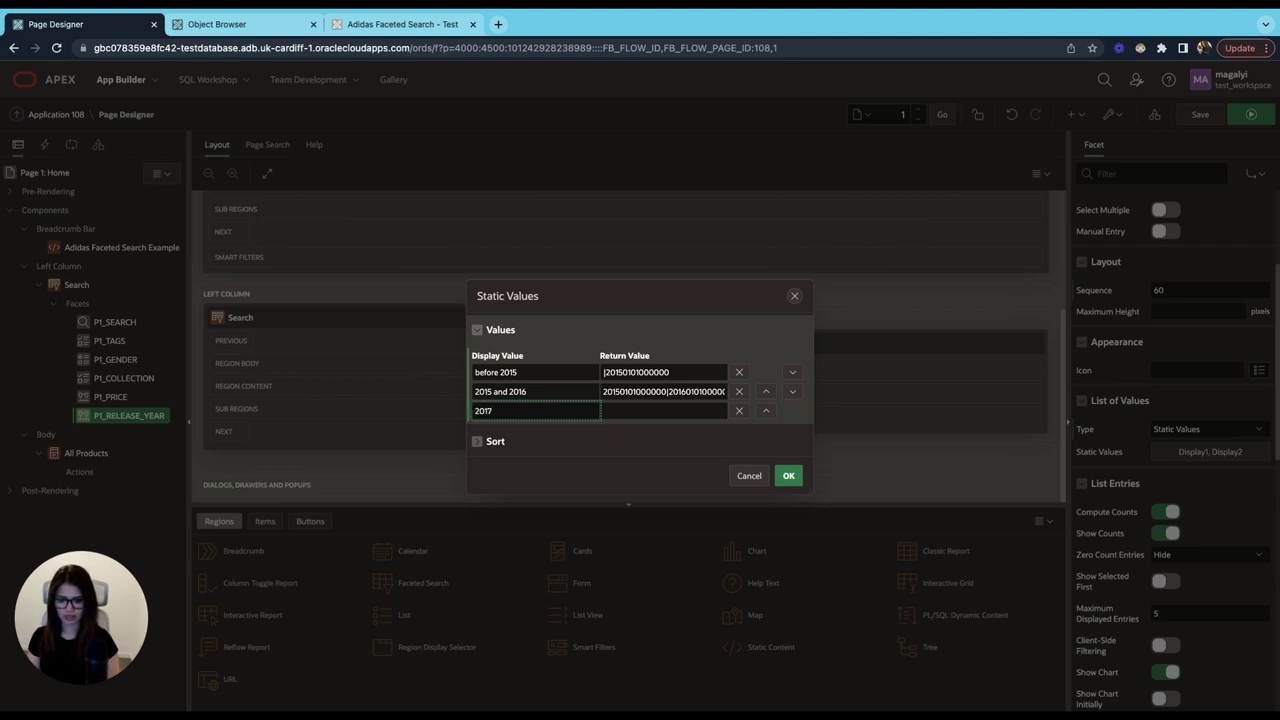
pyautogui.write(' ANd 2018')
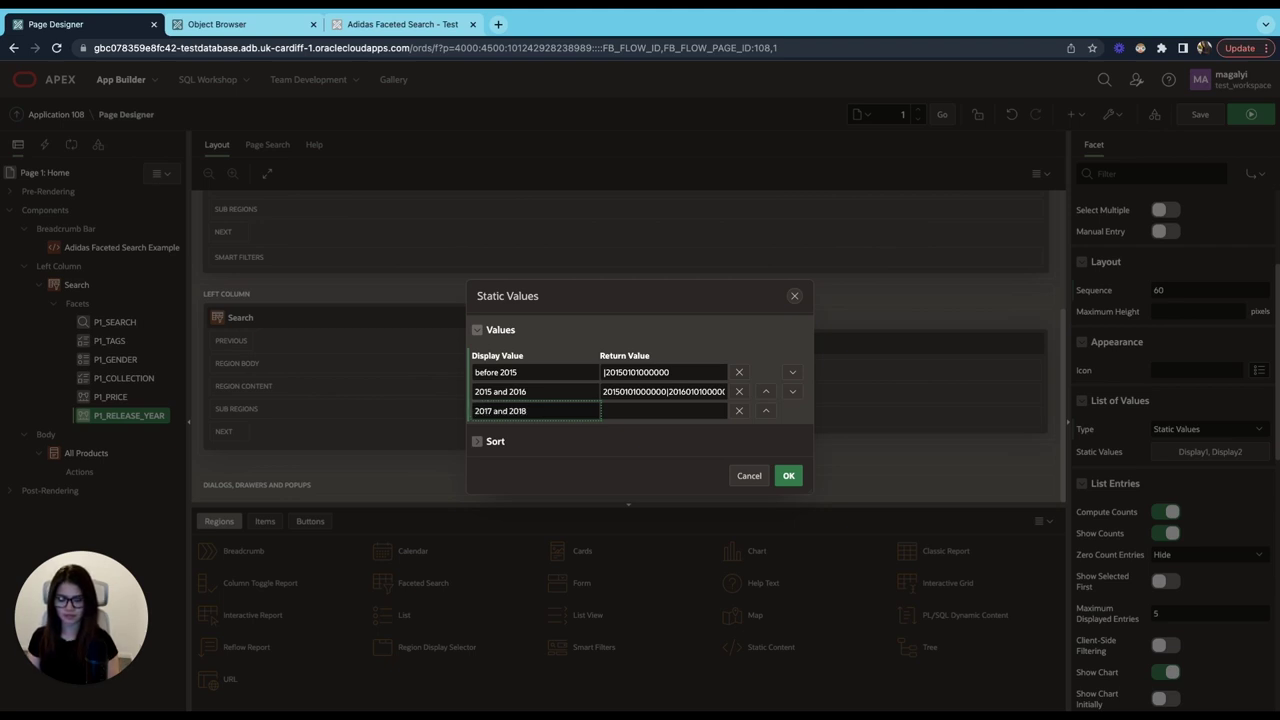
pyautogui.click(615, 418)
pyautogui.hotkey('ctrl', 'v')
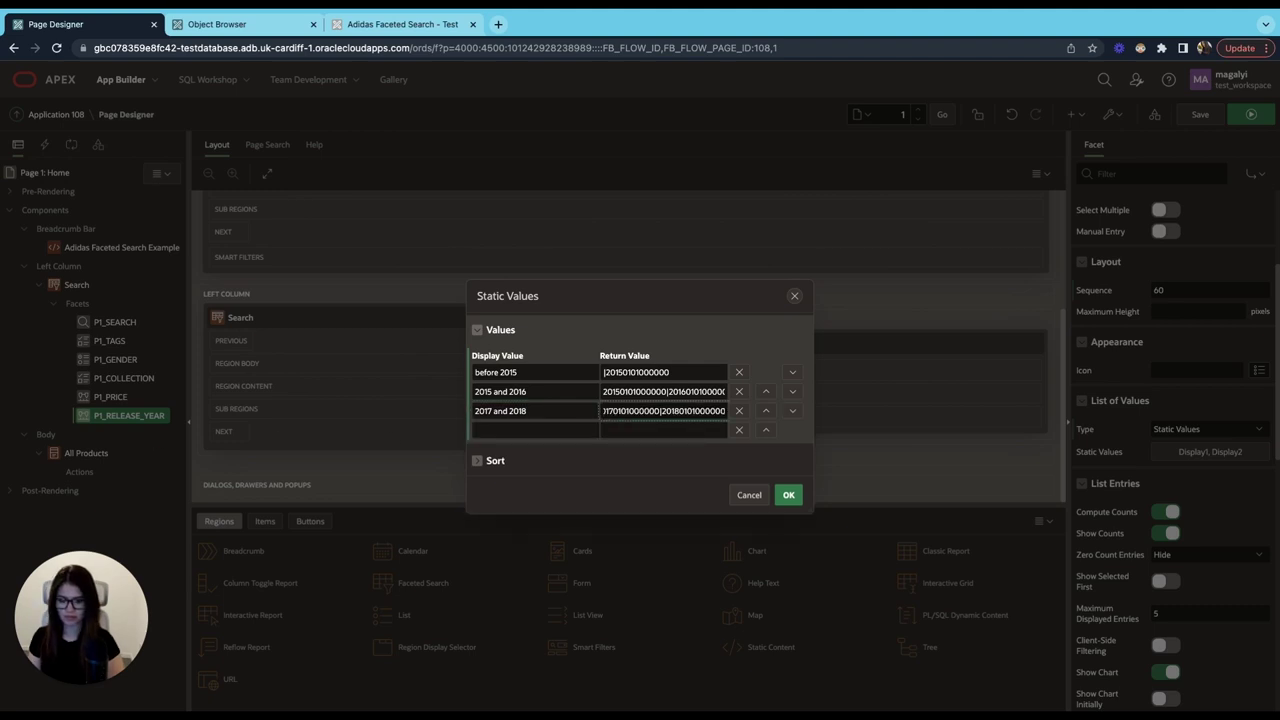
pyautogui.press('Tab')
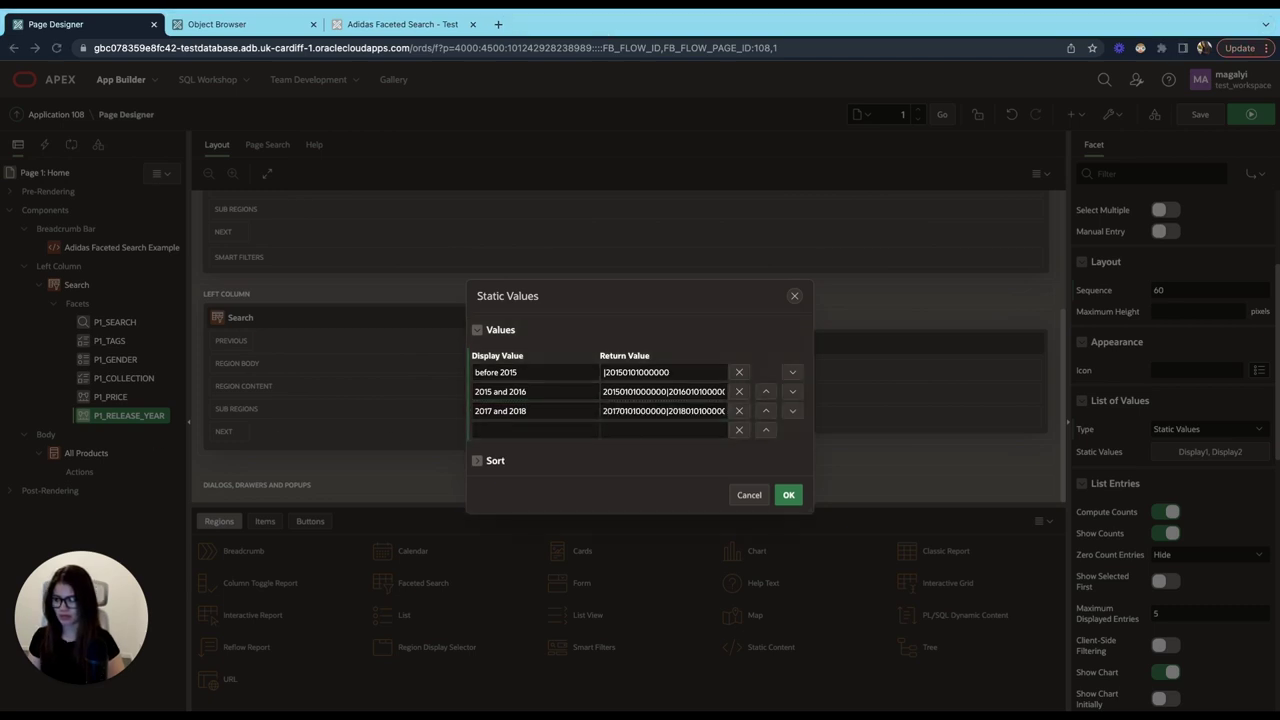
pyautogui.click(520, 430)
pyautogui.write('2019 and 2020')
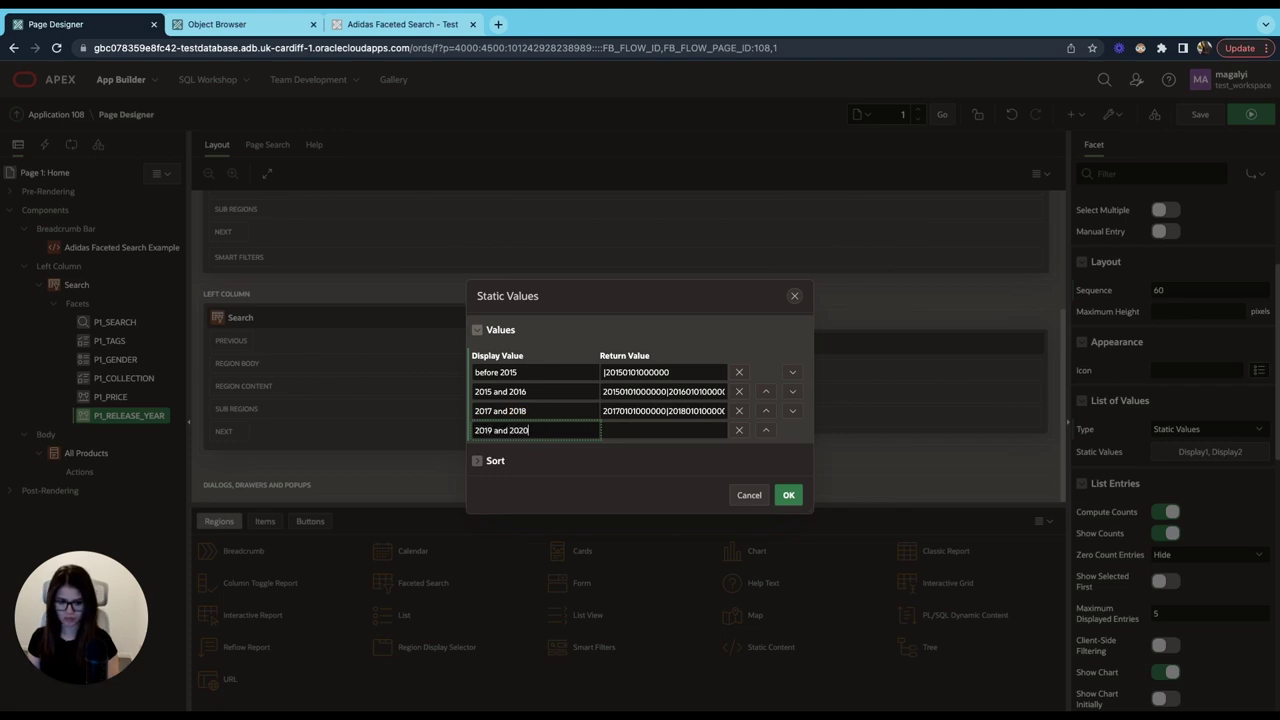
pyautogui.press('Tab')
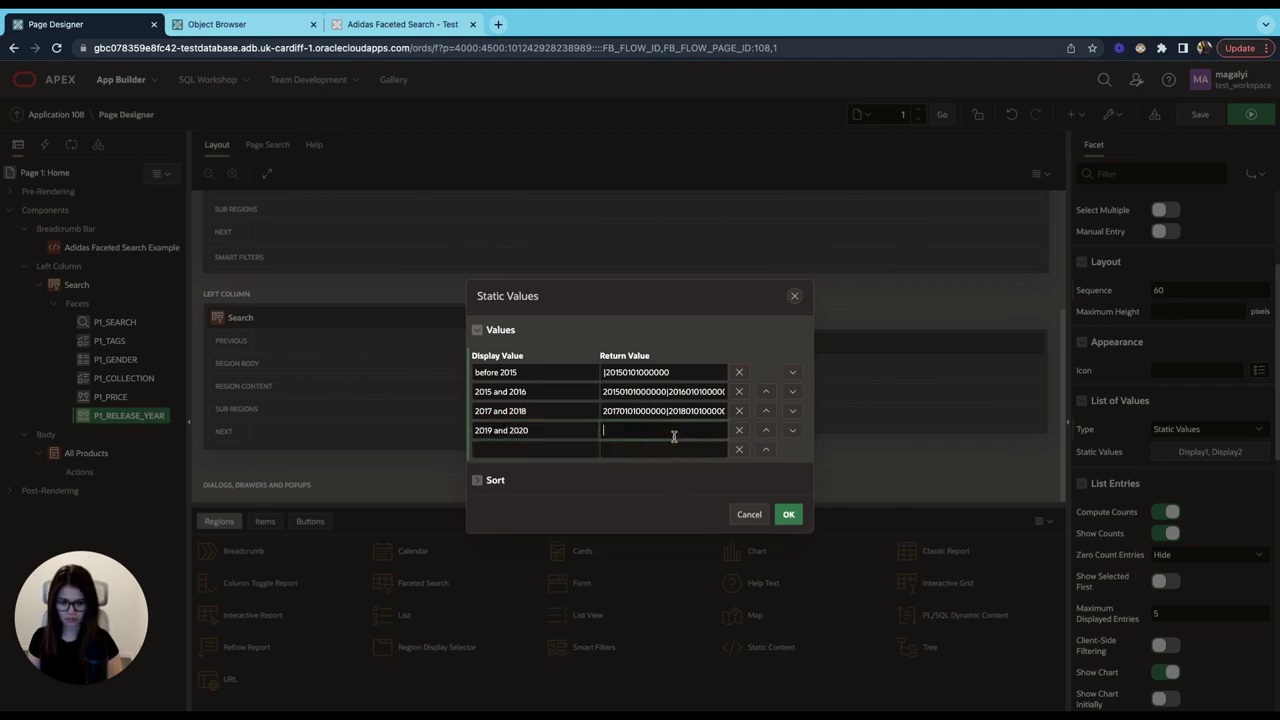
pyautogui.press('super+v')
pyautogui.click(555, 448)
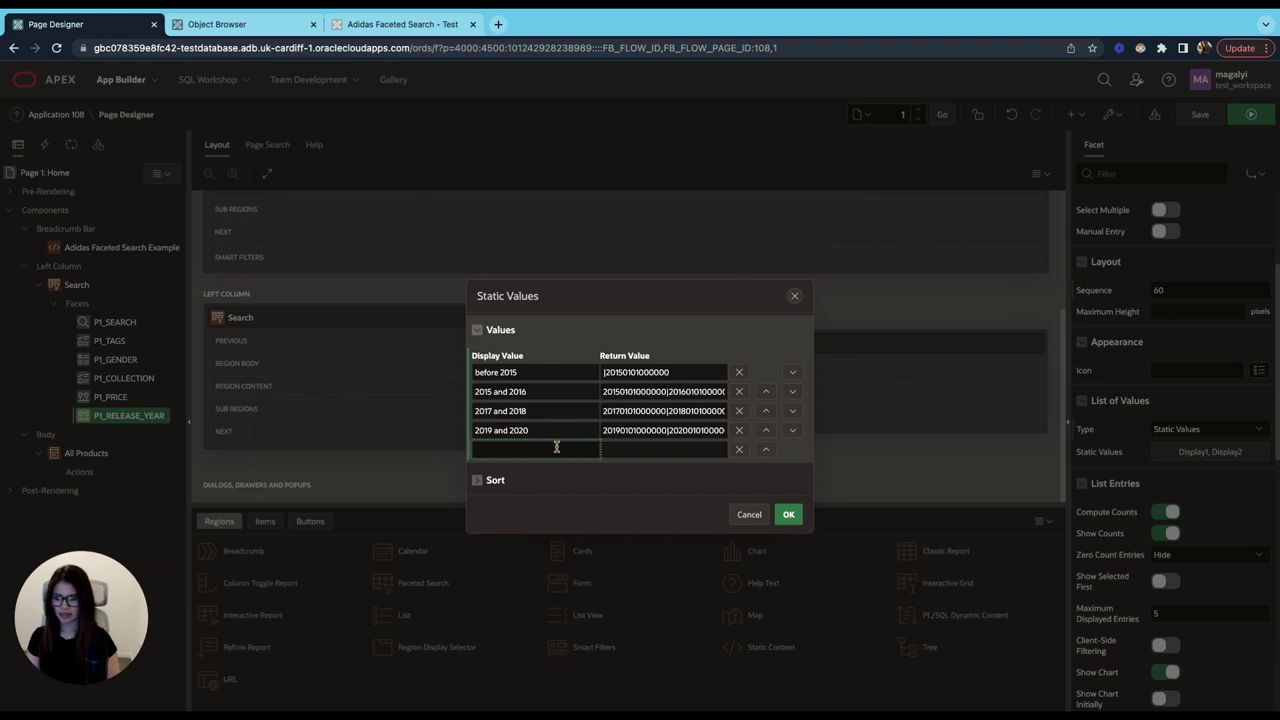
pyautogui.write('2021 and 2022')
pyautogui.click(623, 449)
pyautogui.write('2021')
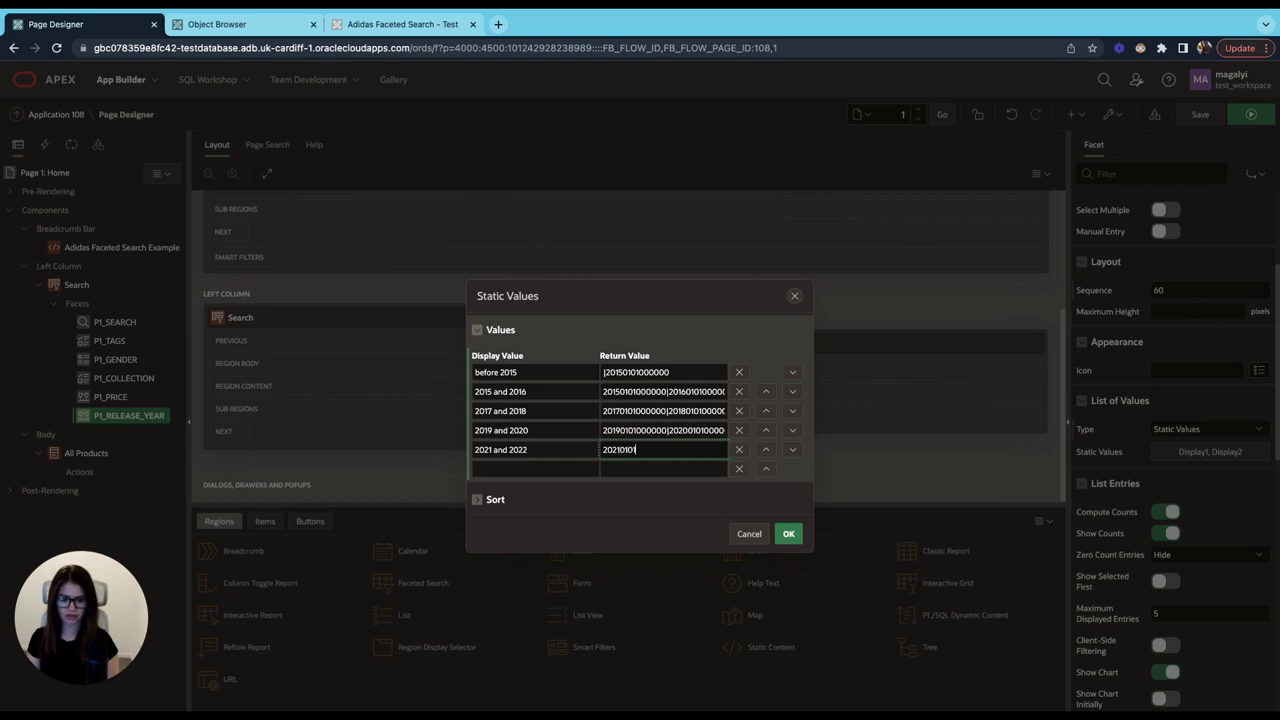
pyautogui.write('0101000000|2022010100')
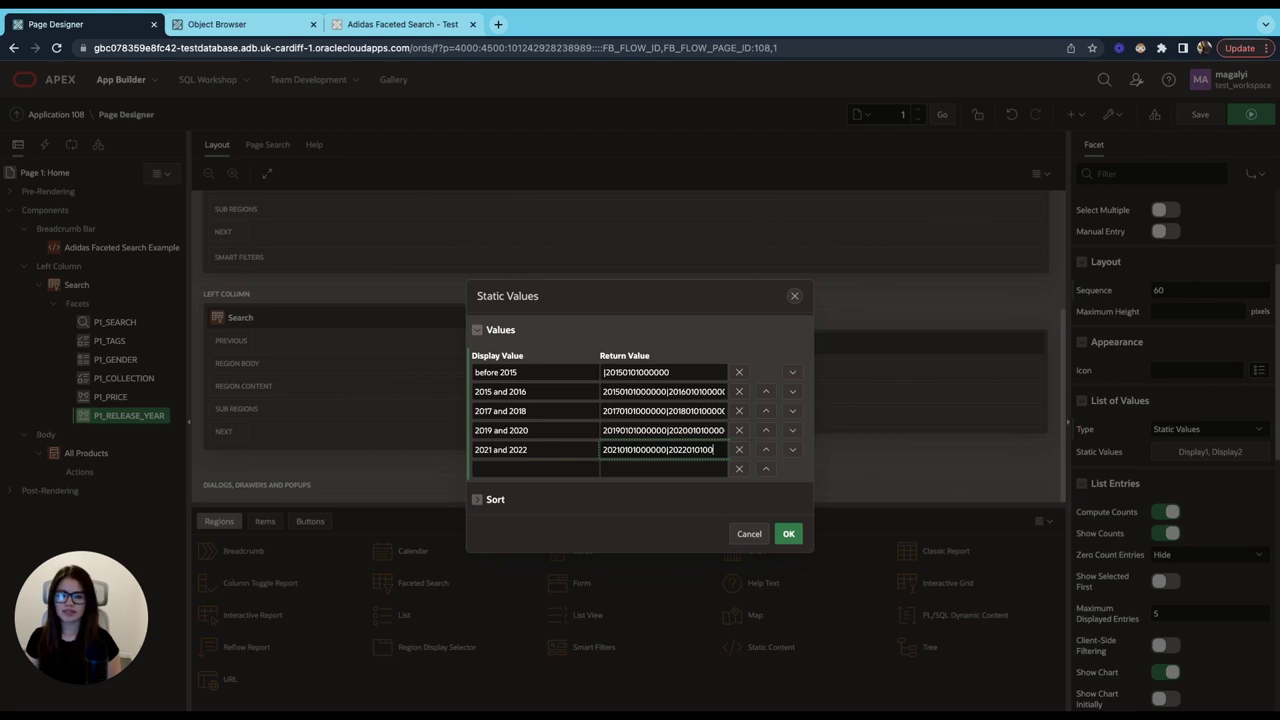
pyautogui.write('00')
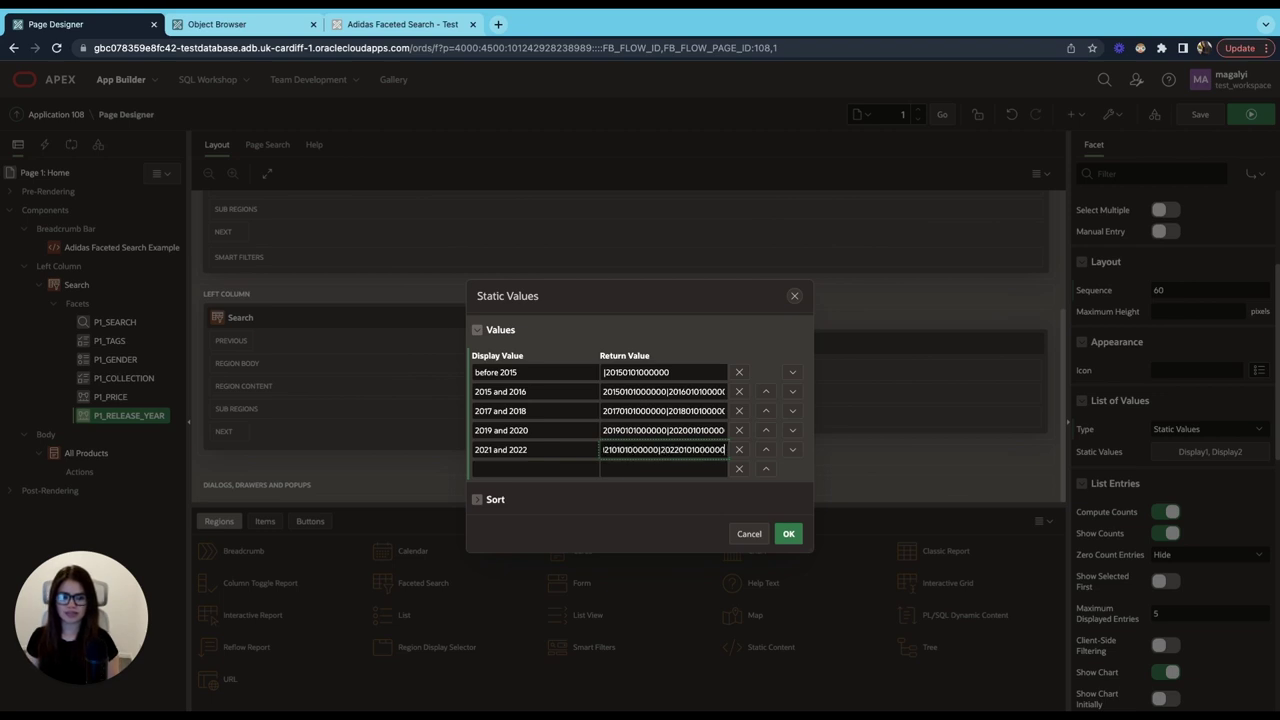
# Turn off Sort at Runtime for the static values and accept the list.
pyautogui.click(490, 500)
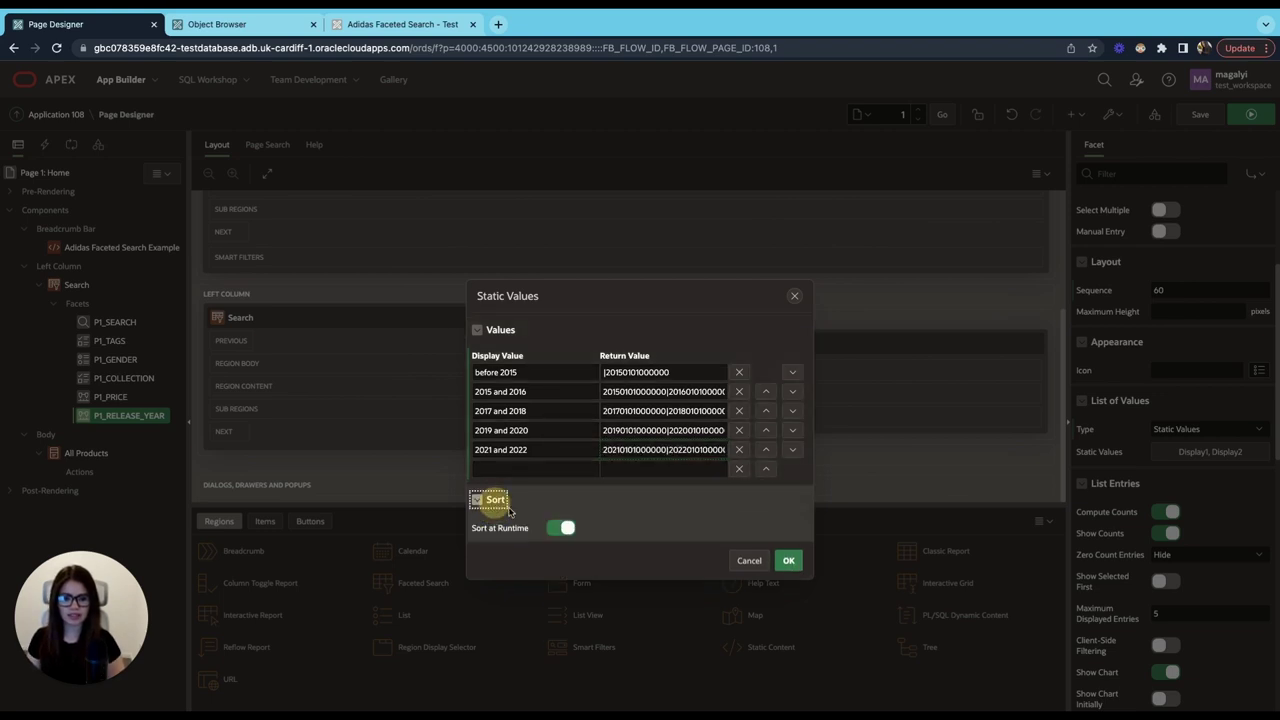
pyautogui.click(558, 528)
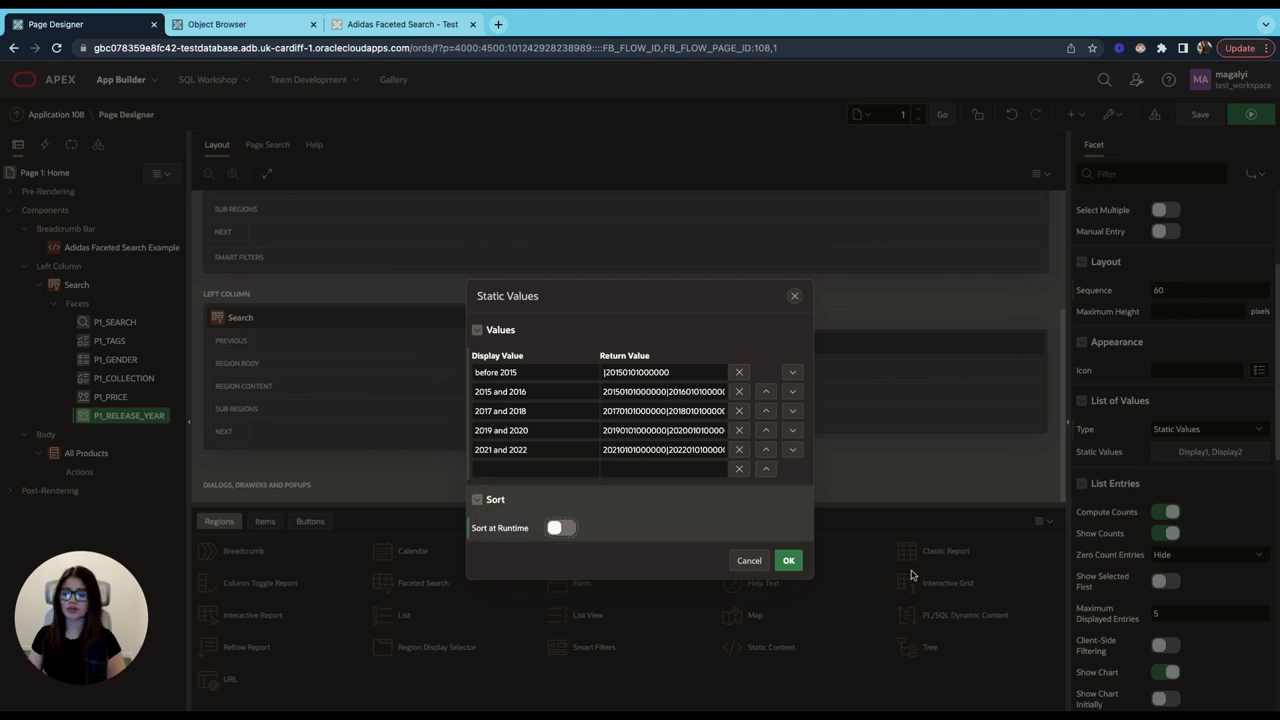
pyautogui.click(789, 561)
# Turn off Show Chart for the P1_RELEASE_YEAR facet's list entries.
pyautogui.scroll(-2, 1208, 547)
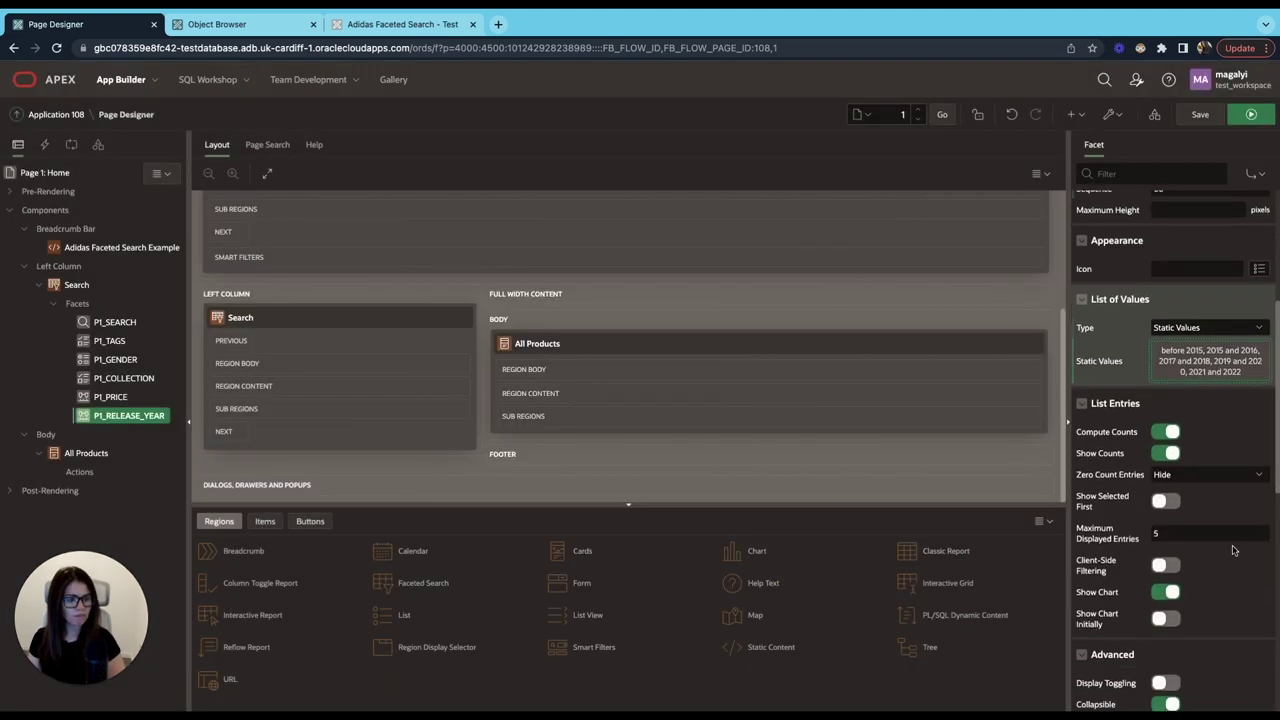
pyautogui.scroll(-1, 1208, 547)
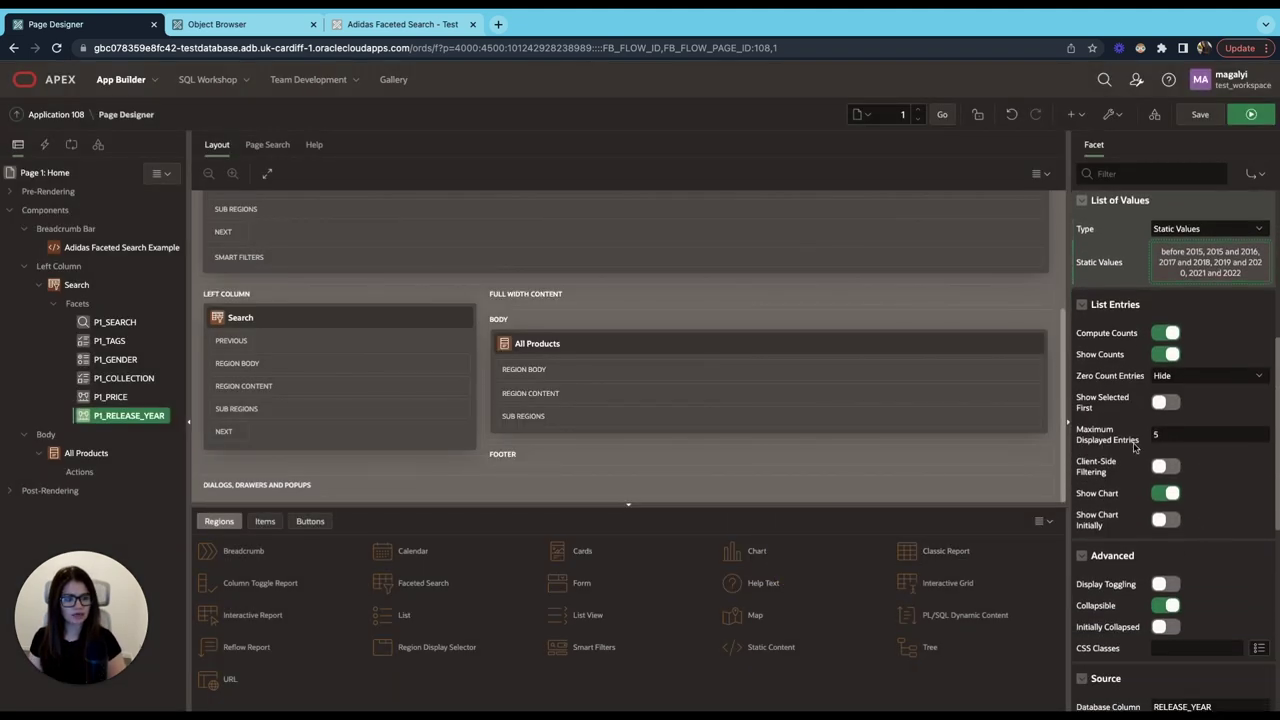
pyautogui.click(1168, 494)
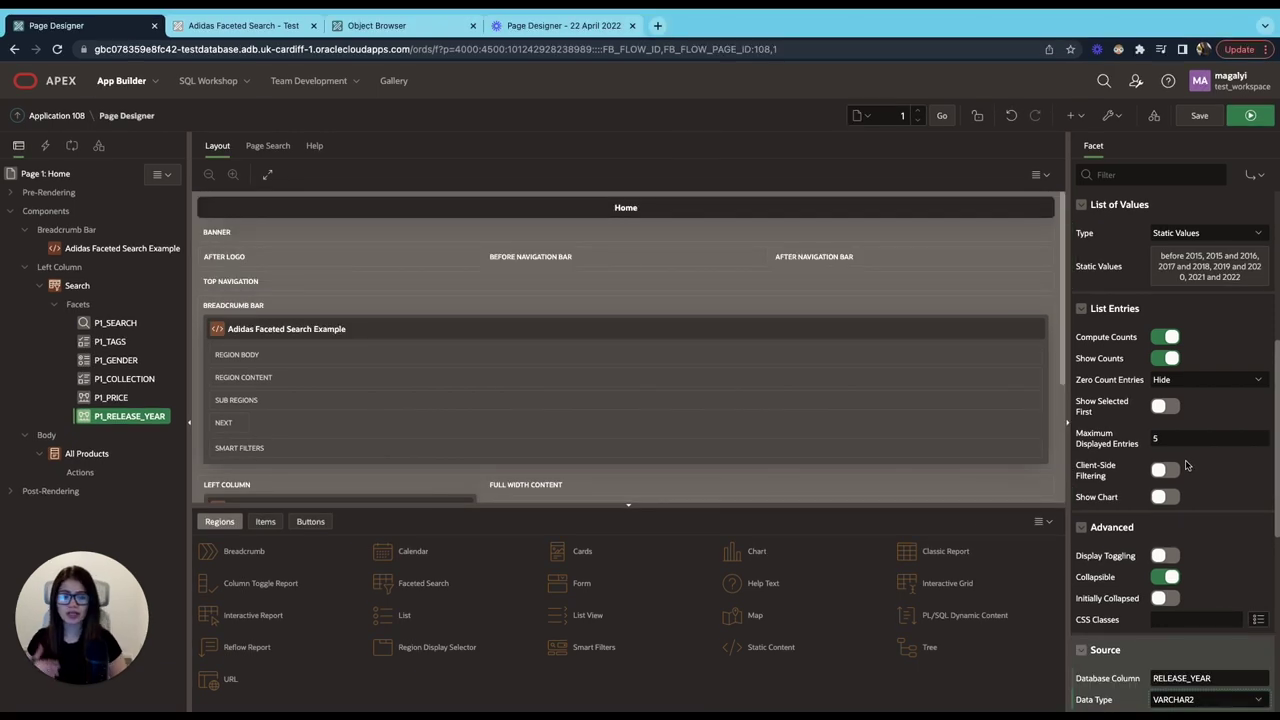
# Set the source data type of the P1_RELEASE_YEAR facet to DATE.
pyautogui.scroll(-3, 1180, 470)
pyautogui.click(1101, 513)
pyautogui.click(1101, 514)
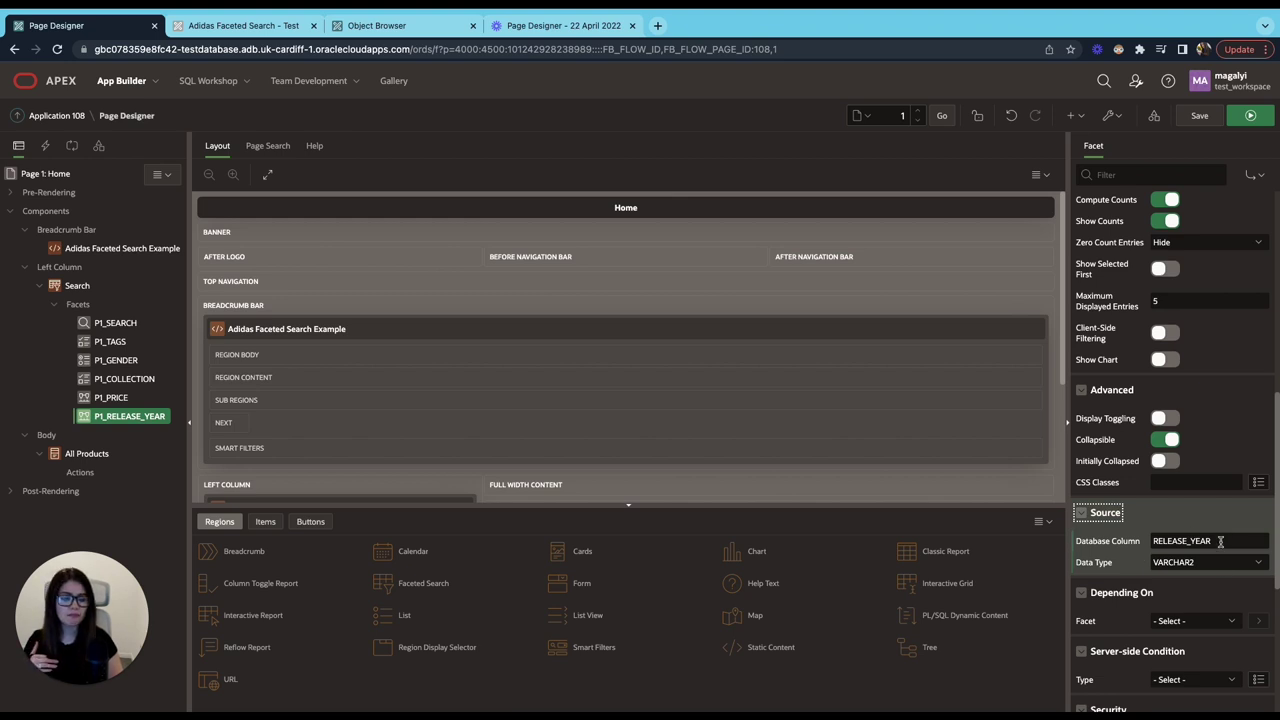
pyautogui.click(1203, 565)
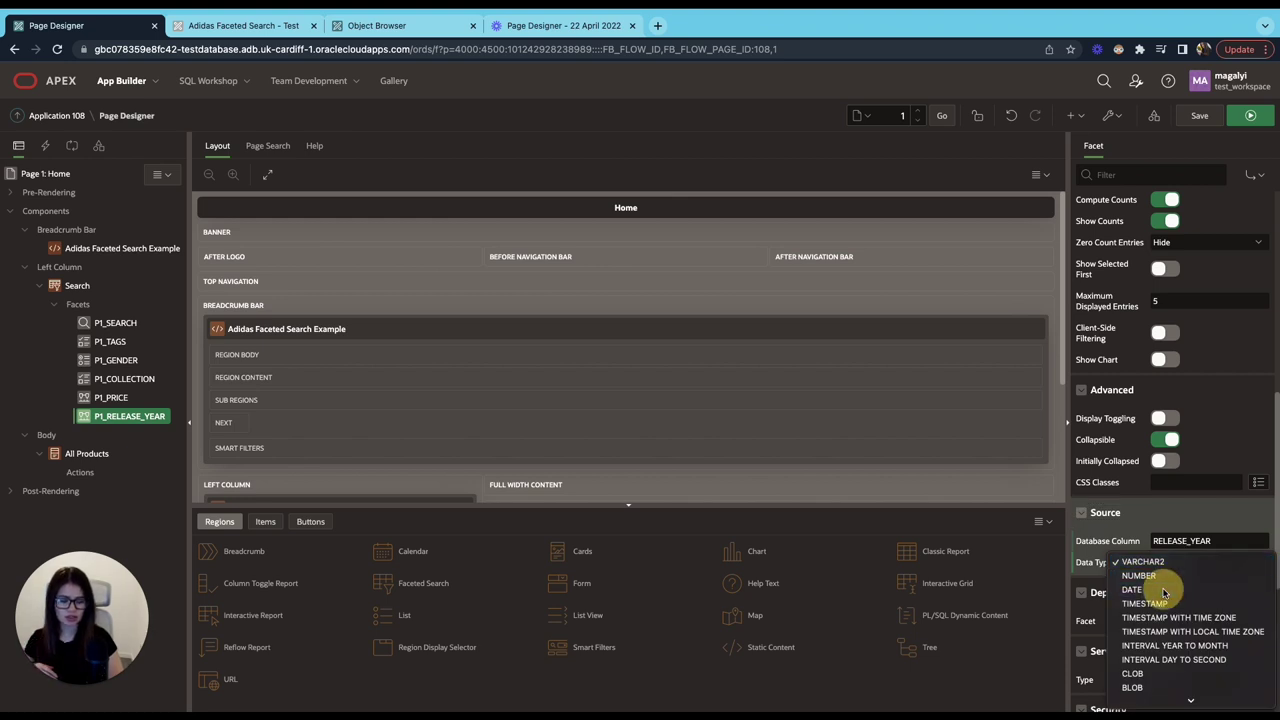
pyautogui.click(1163, 593)
pyautogui.moveTo(1218, 540); pyautogui.dragTo(1133, 545)
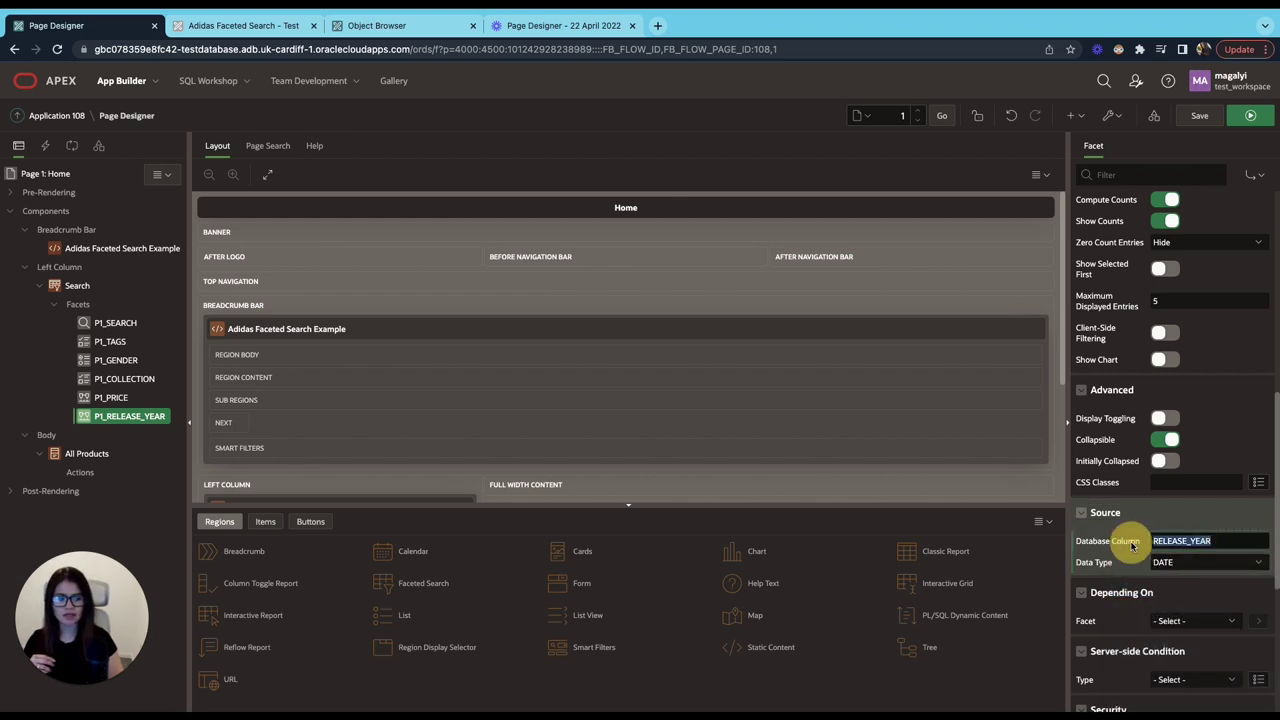
pyautogui.click(1205, 540)
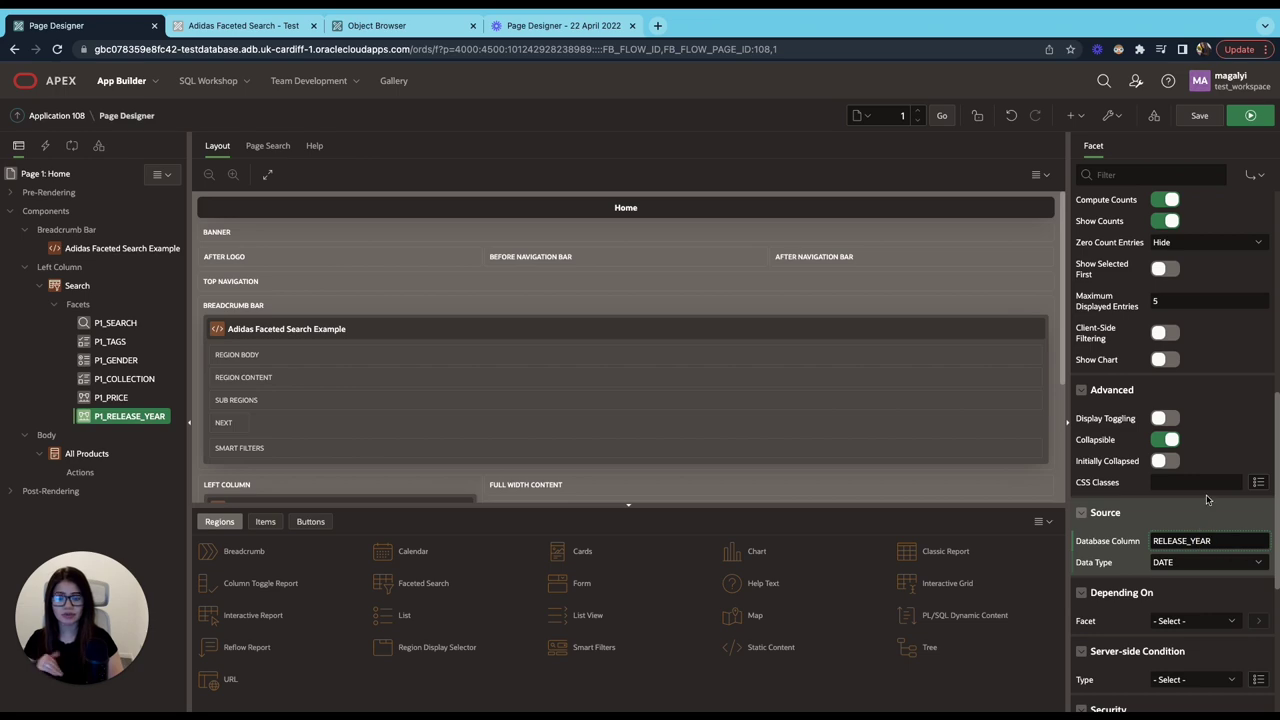
# Save the page and run it to test the Release Year facet.
pyautogui.click(1197, 115)
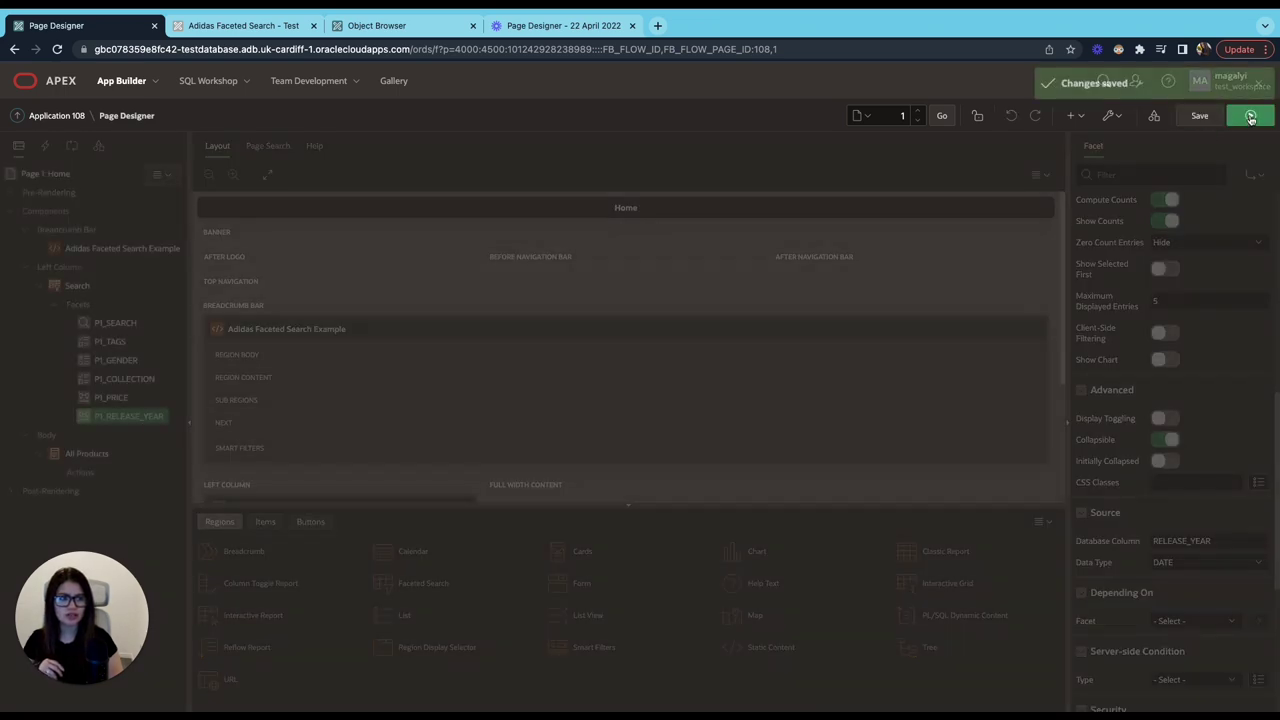
pyautogui.click(1250, 116)
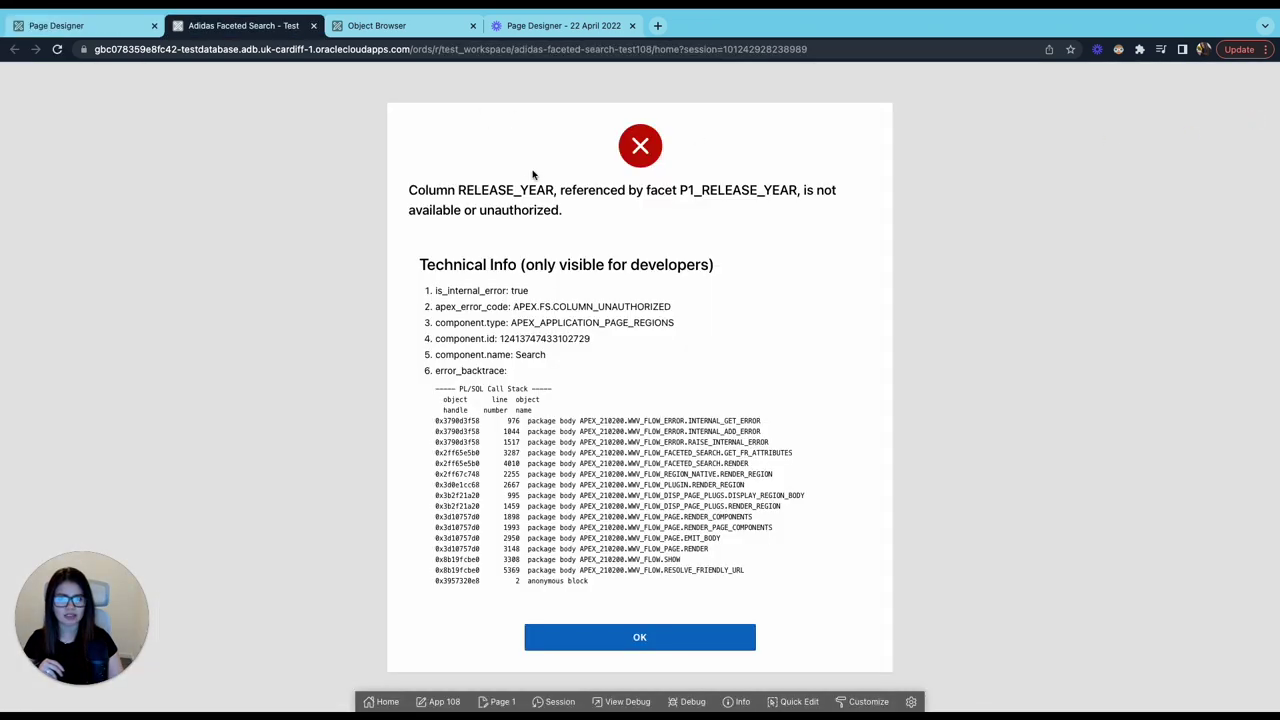
pyautogui.moveTo(410, 190); pyautogui.dragTo(594, 210)
pyautogui.click(602, 217)
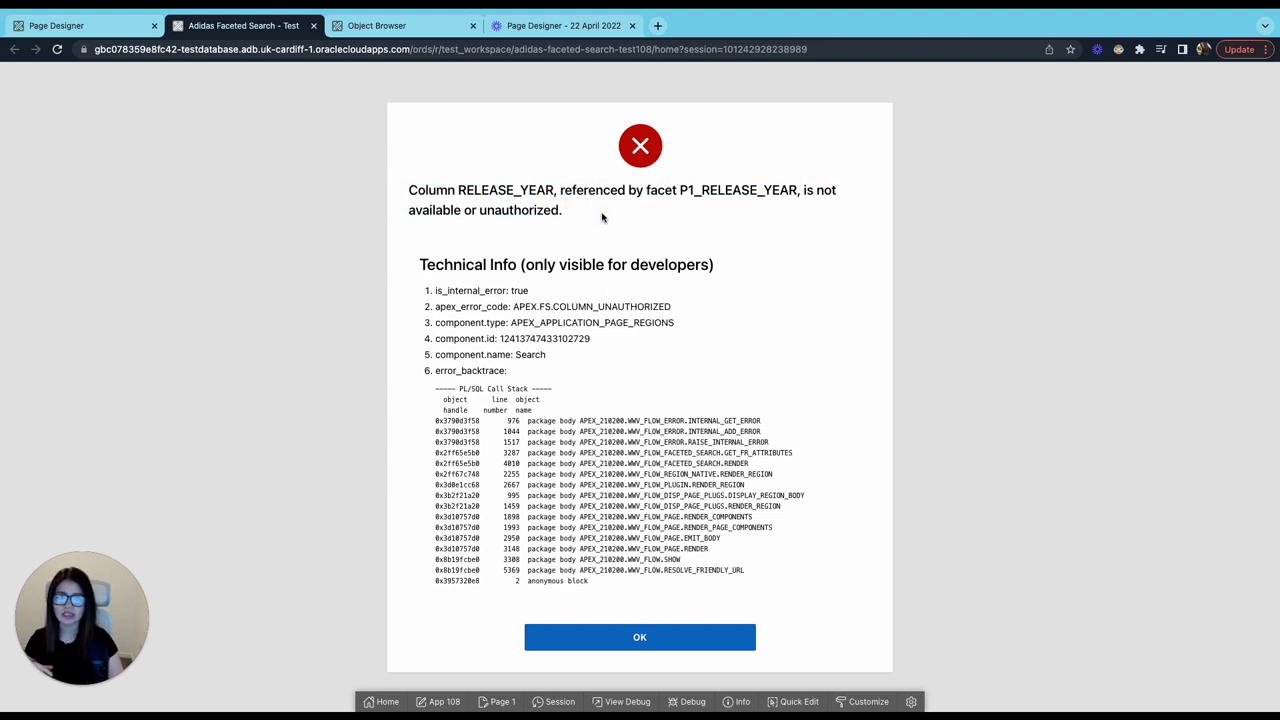
# Return to Page Designer and check the release date column's name in the All Products region's SQL query.
pyautogui.click(88, 24)
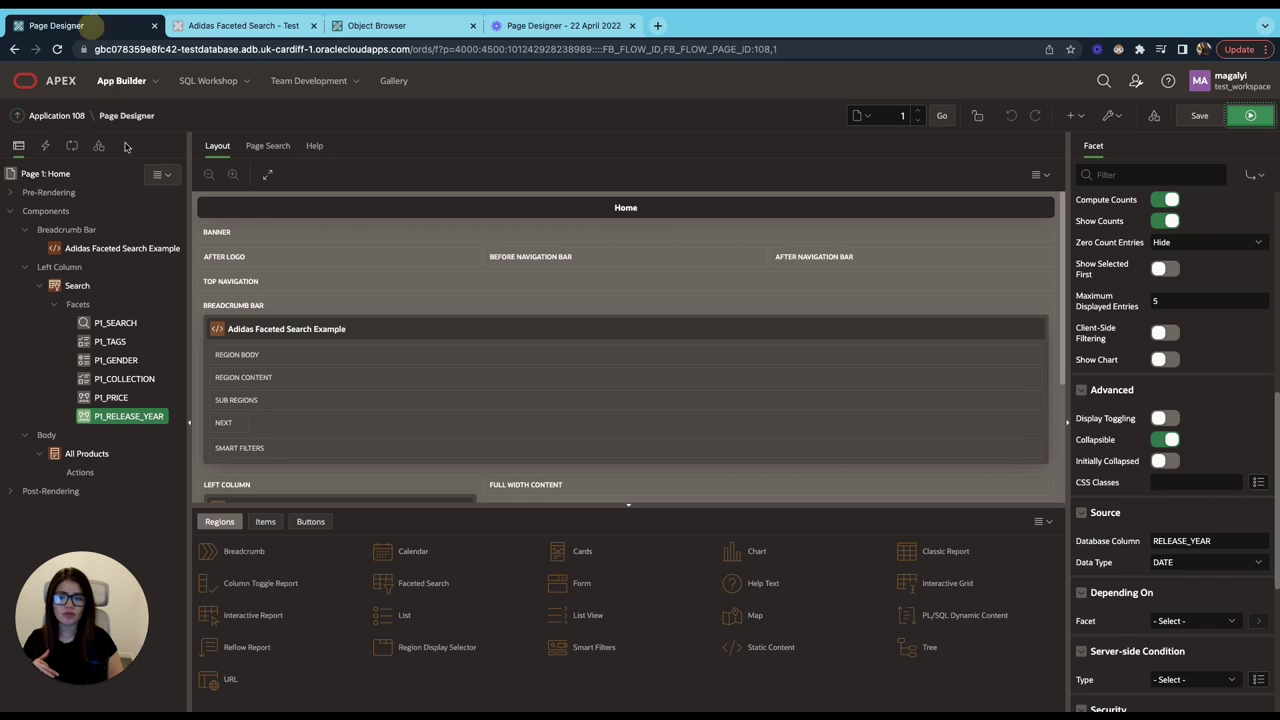
pyautogui.click(94, 455)
pyautogui.click(1258, 359)
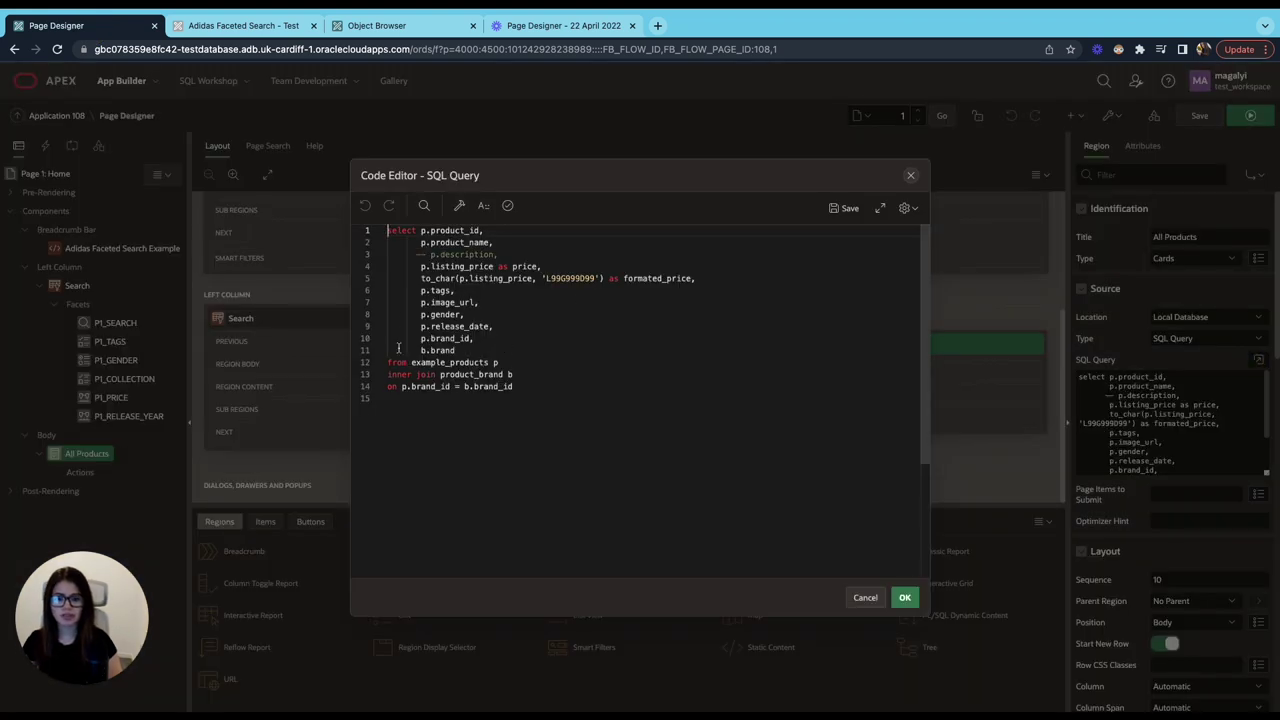
pyautogui.moveTo(421, 327); pyautogui.dragTo(506, 333)
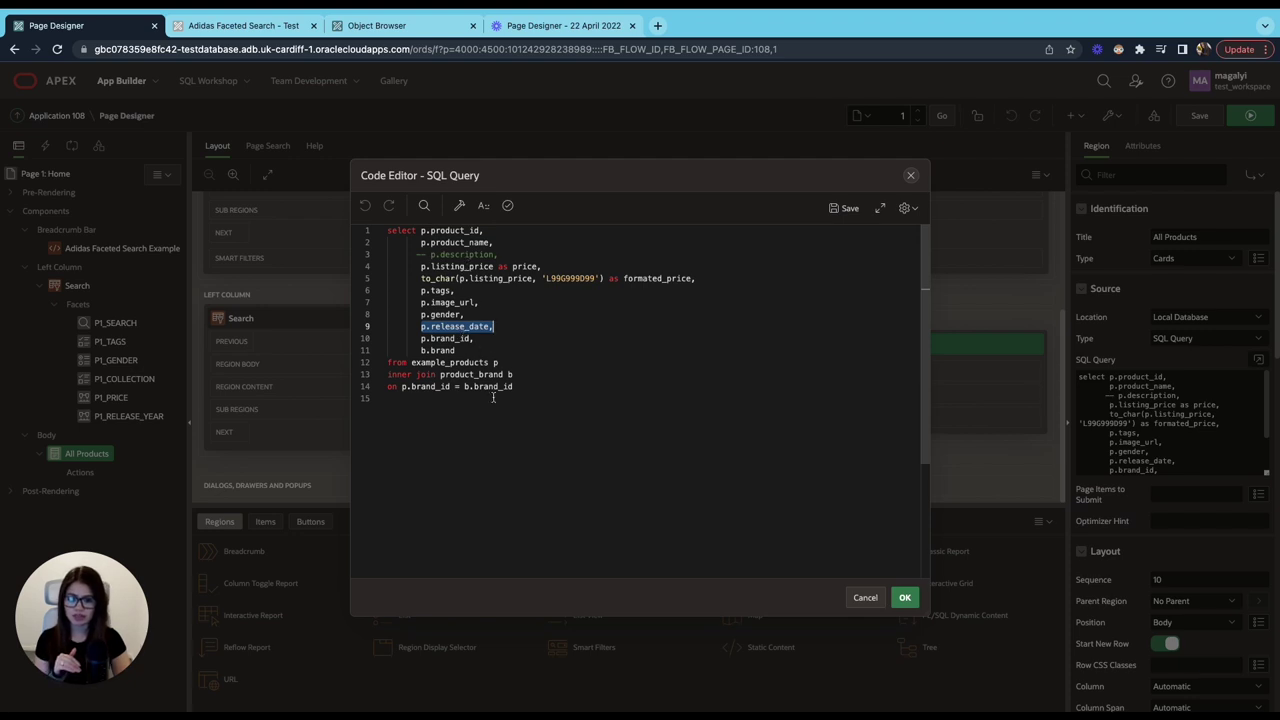
pyautogui.click(471, 322)
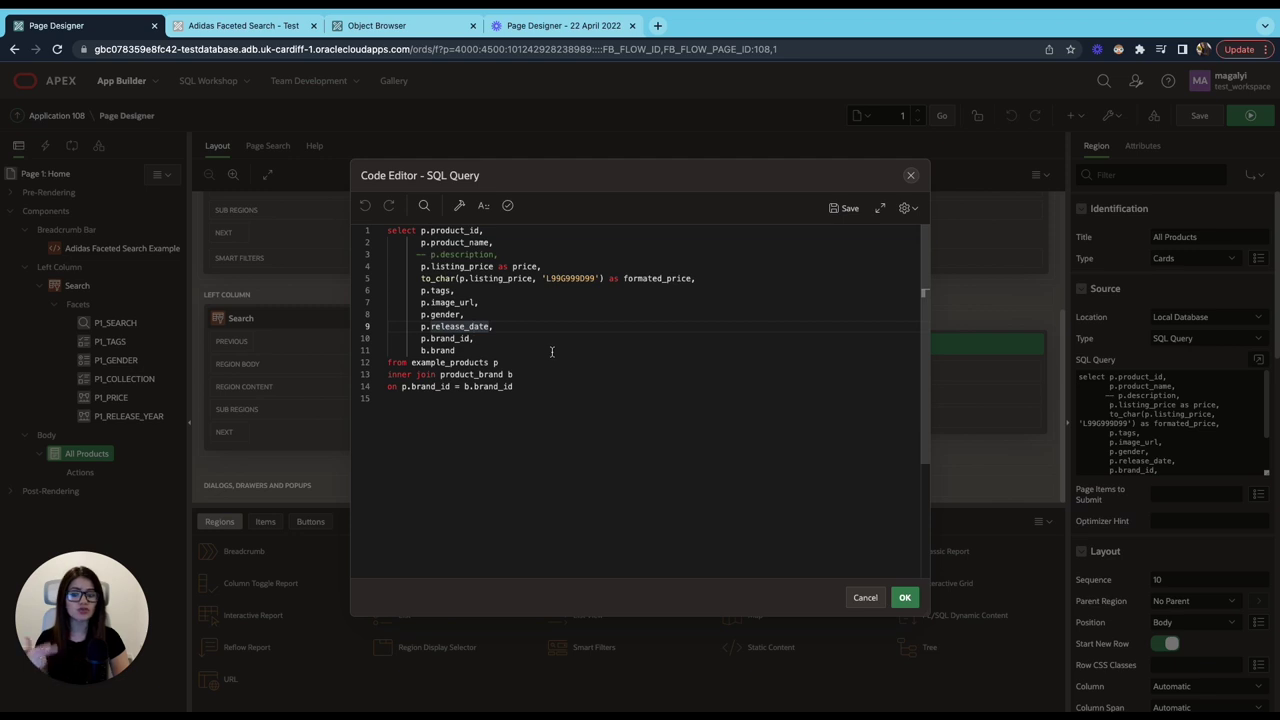
pyautogui.click(910, 175)
# Set the P1_RELEASE_YEAR facet's source database column to RELEASE_DATE and save the page.
pyautogui.click(128, 416)
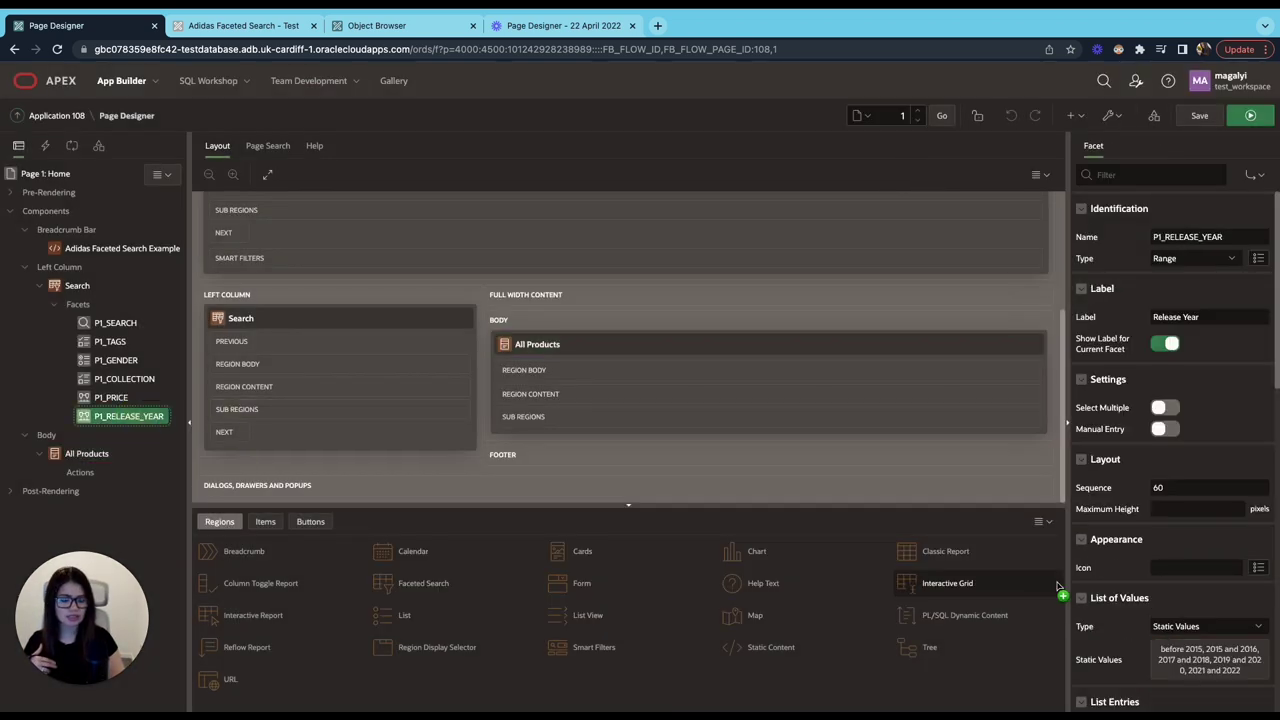
pyautogui.scroll(-10, 1200, 500)
pyautogui.click(1227, 567)
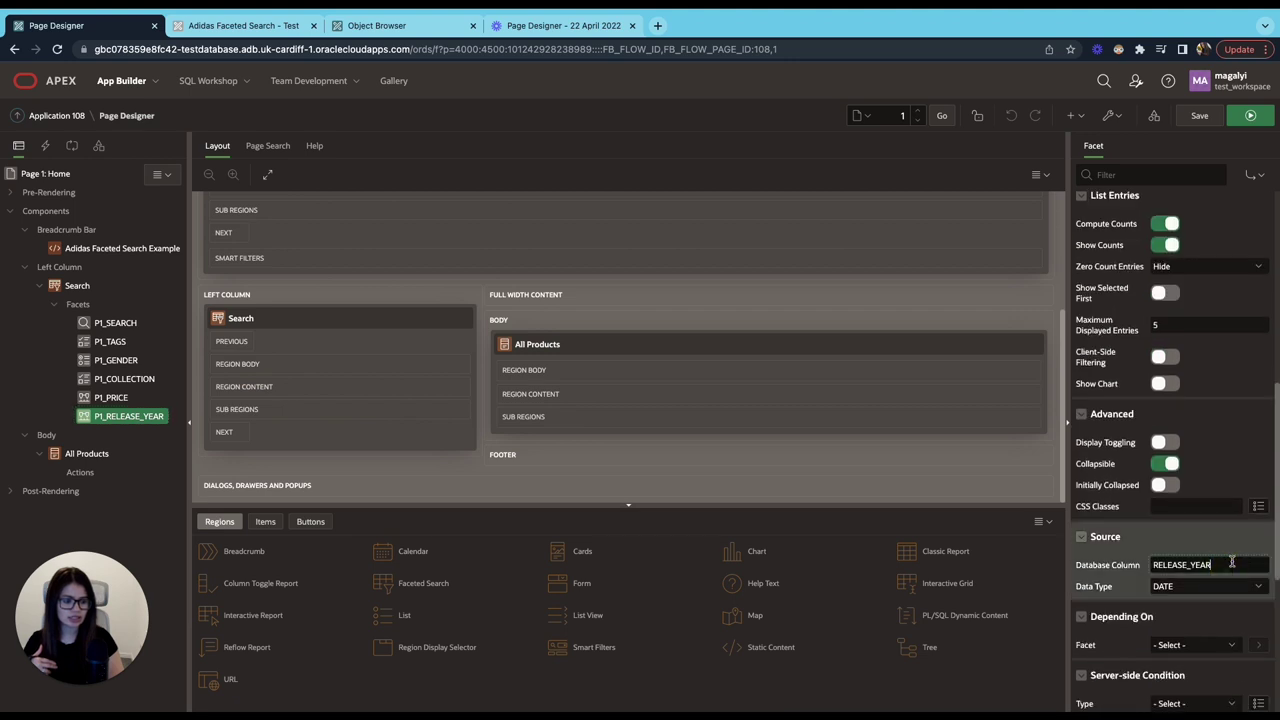
pyautogui.press('BackSpace')
pyautogui.press('BackSpace')
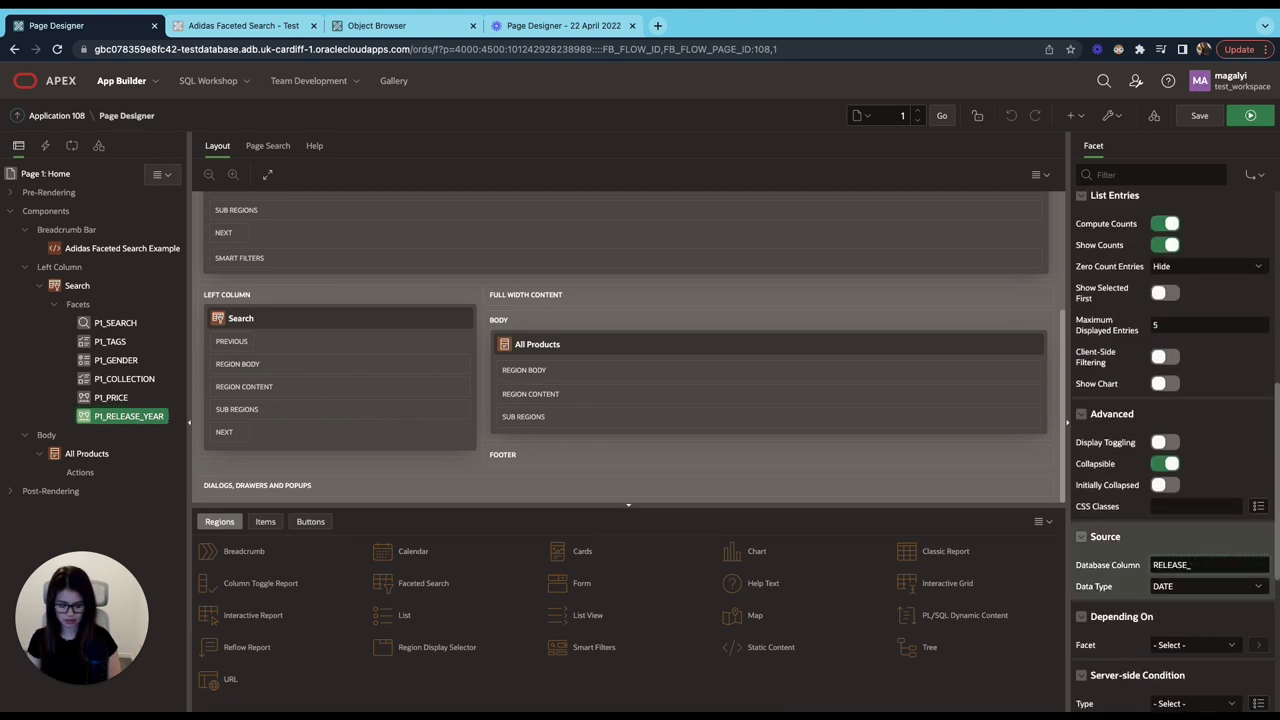
pyautogui.click(1199, 115)
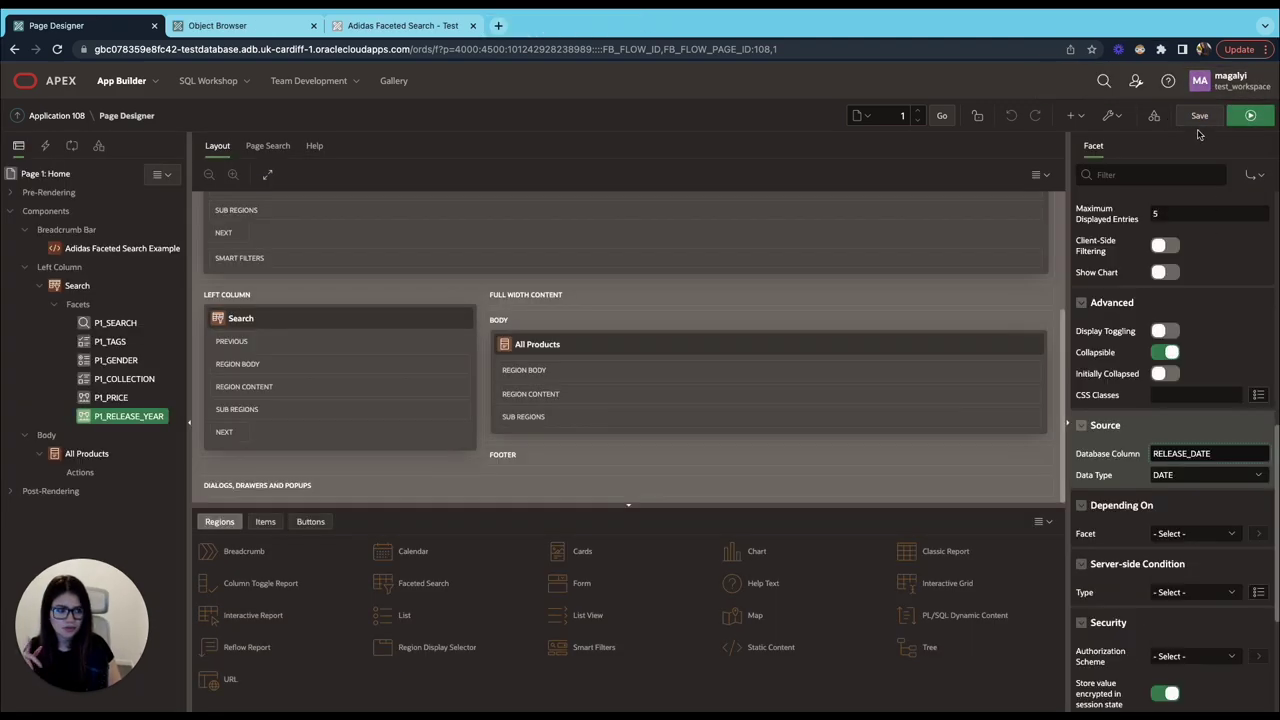
pyautogui.click(1199, 115)
# Run the page and filter the products by the 2019 and 2020 release year range.
pyautogui.click(1250, 115)
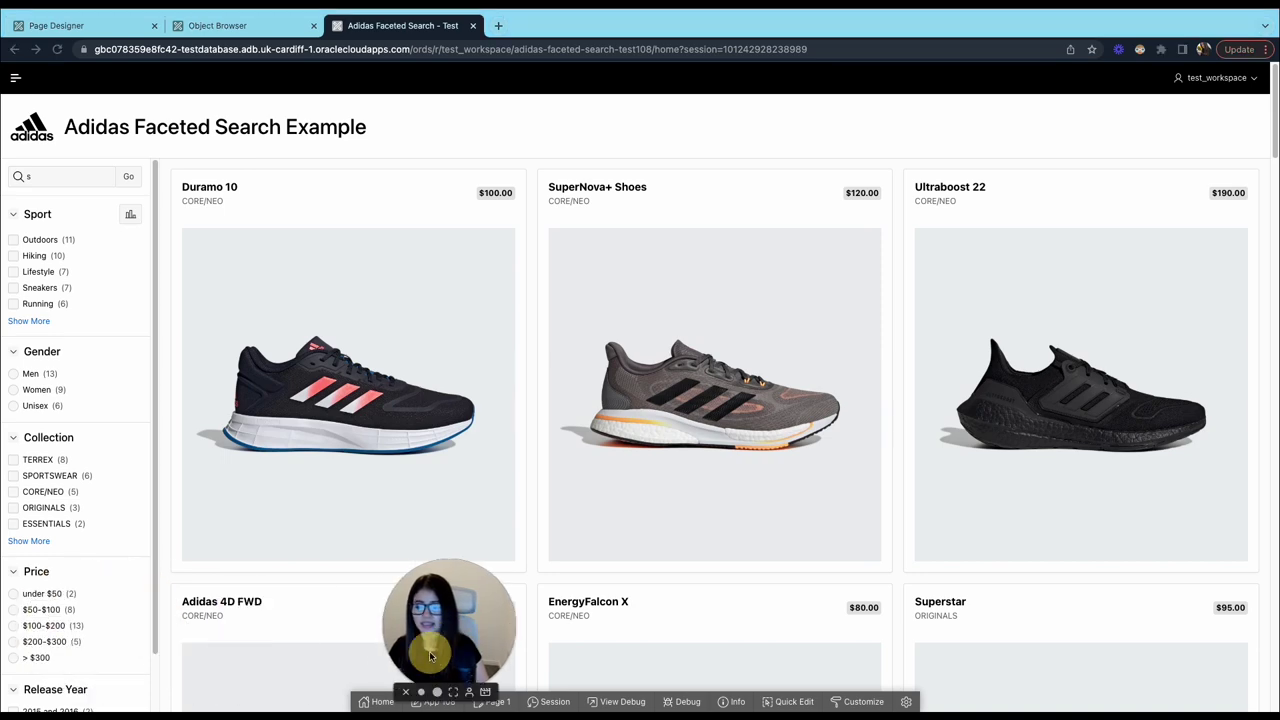
pyautogui.scroll(-1, 80, 576)
pyautogui.scroll(-3, 80, 576)
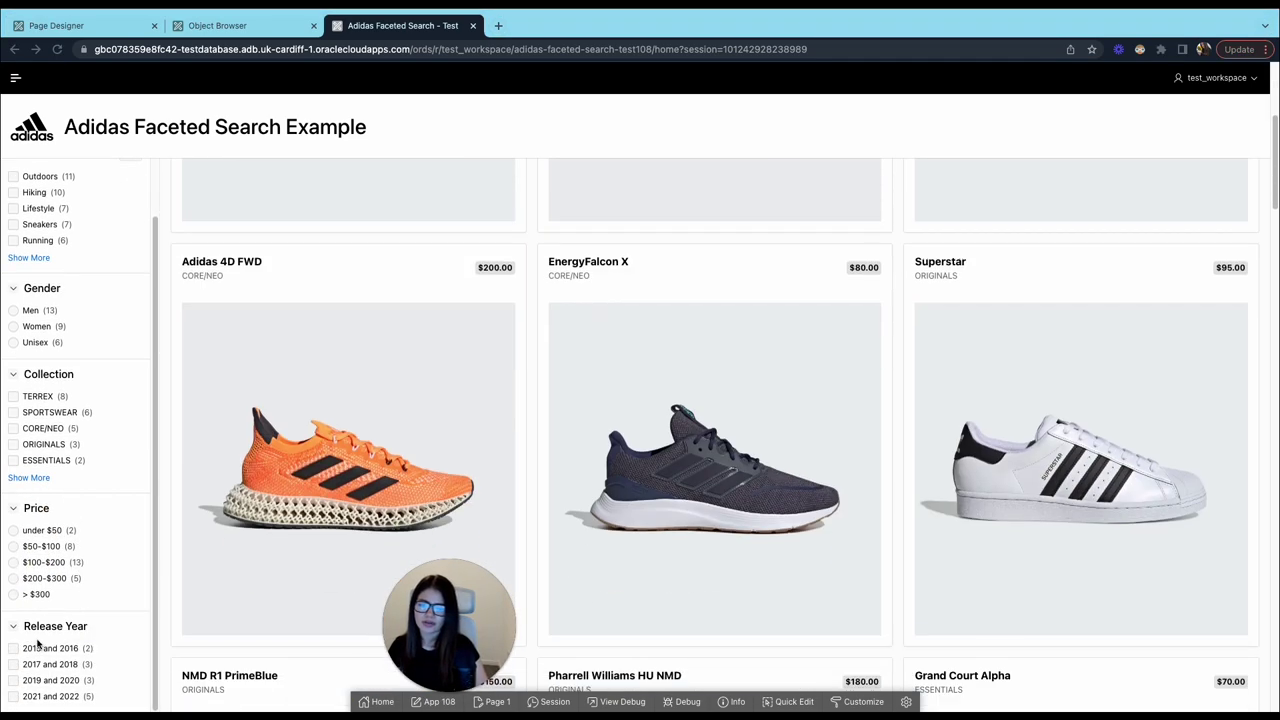
pyautogui.click(48, 680)
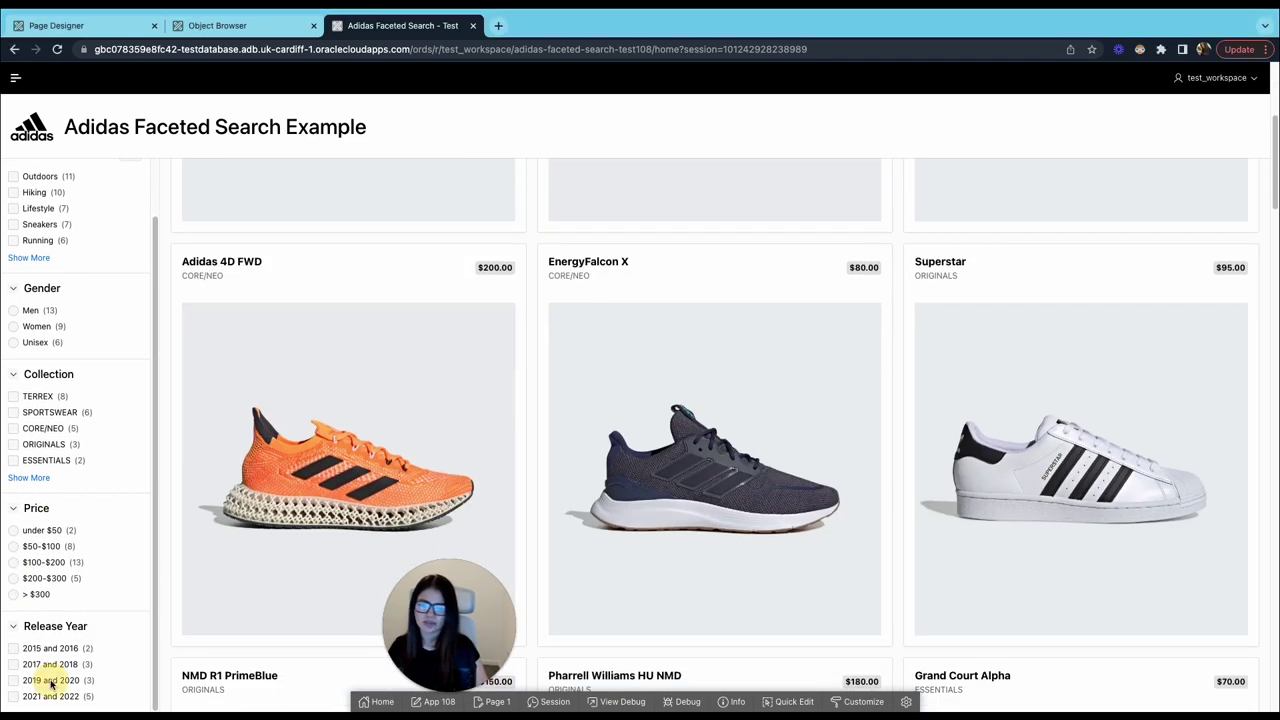
pyautogui.click(12, 680)
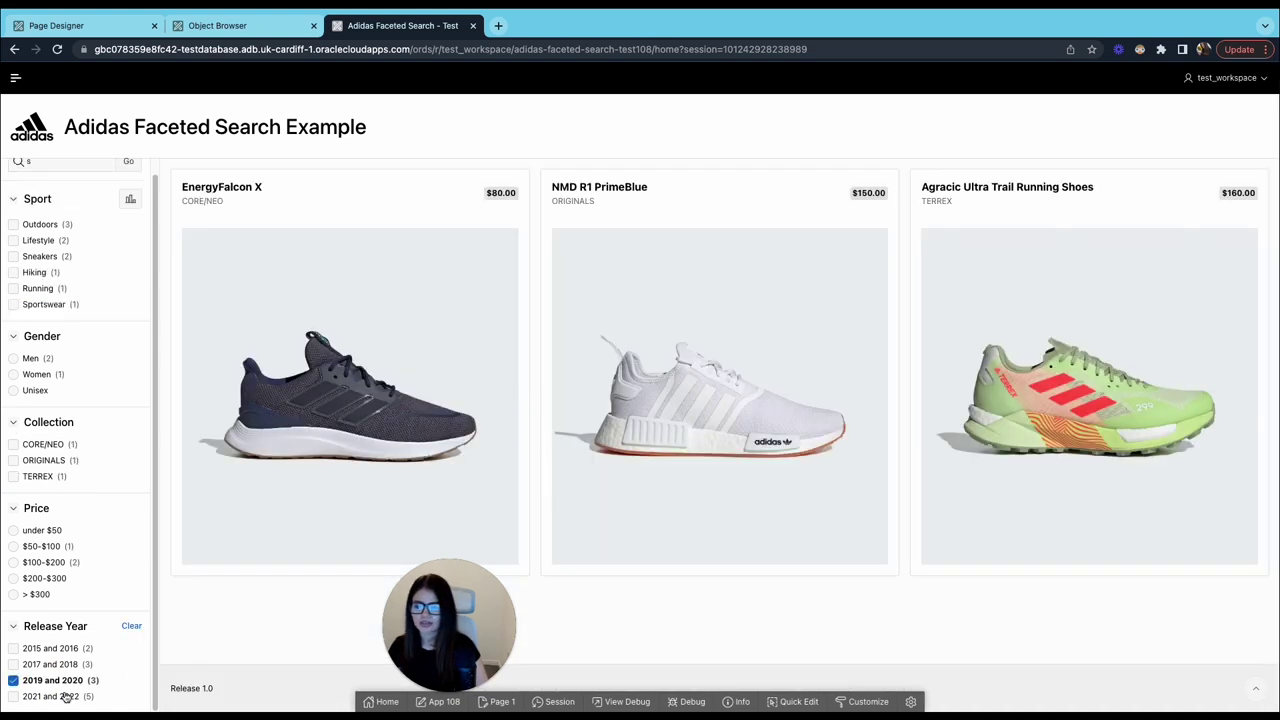
# Narrow the filtered products to the $50-$100 price range and the Women gender.
pyautogui.click(20, 548)
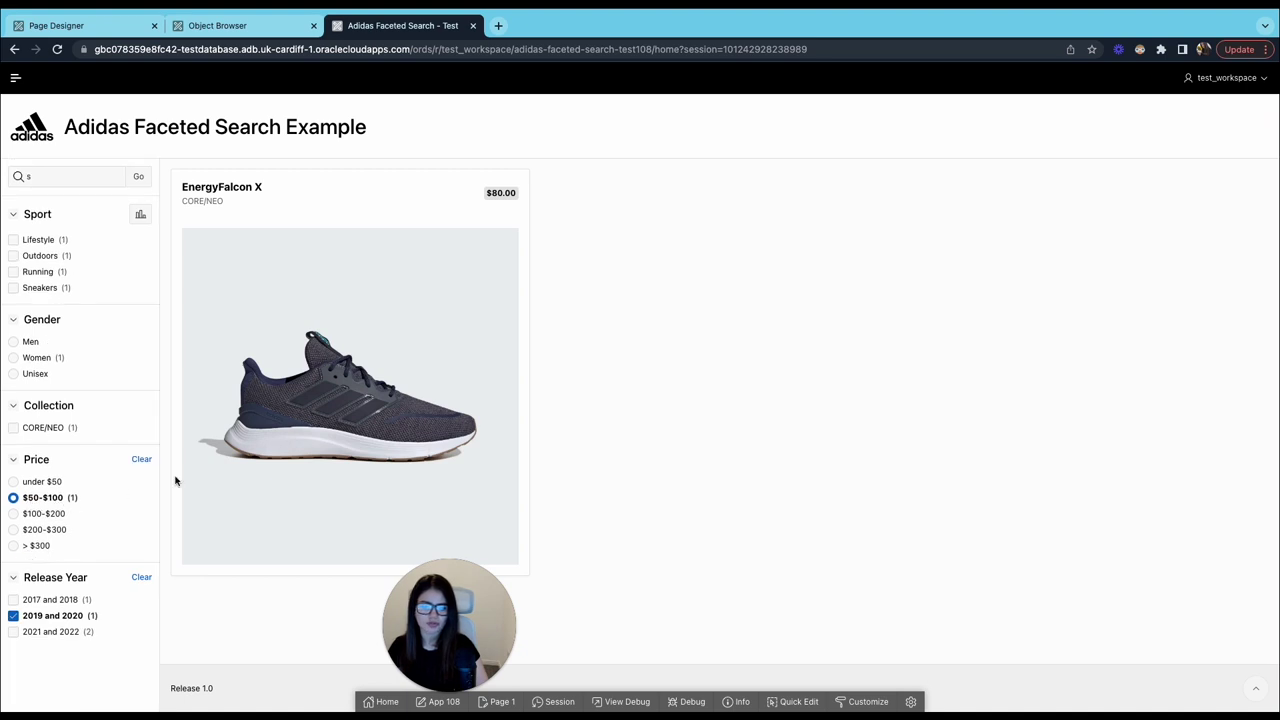
pyautogui.click(37, 358)
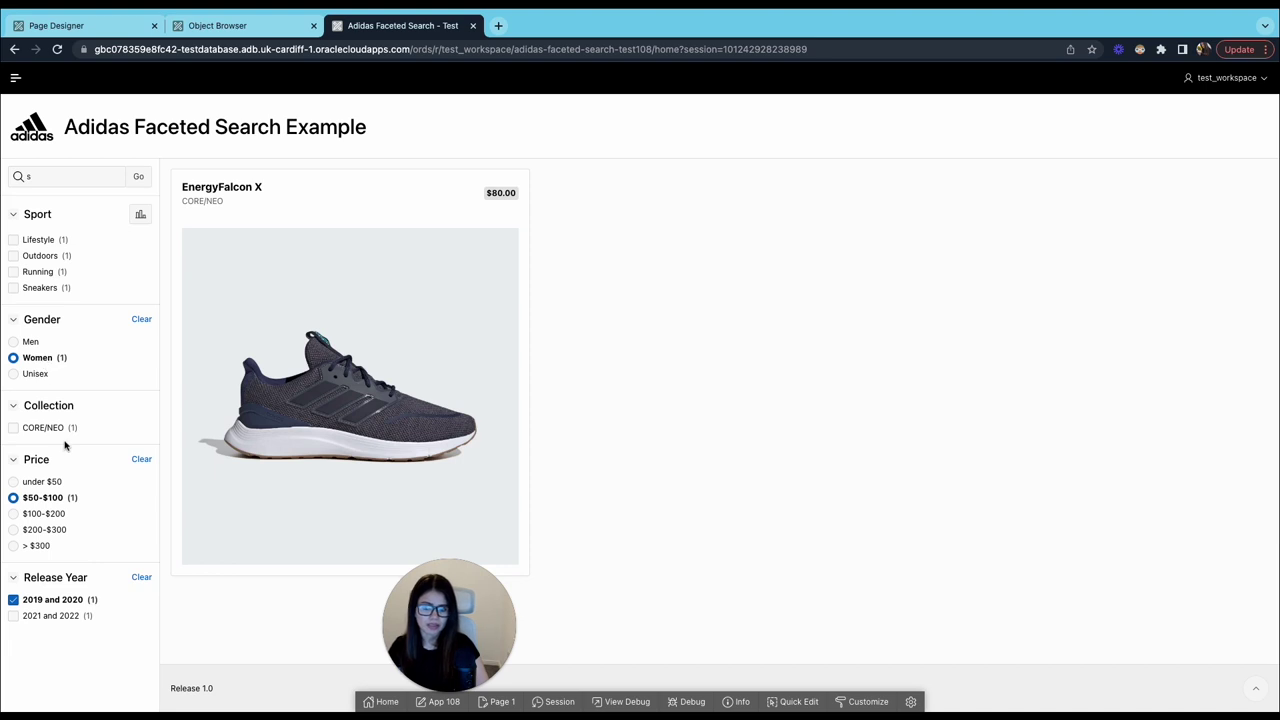
pyautogui.moveTo(77, 434); pyautogui.dragTo(57, 430)
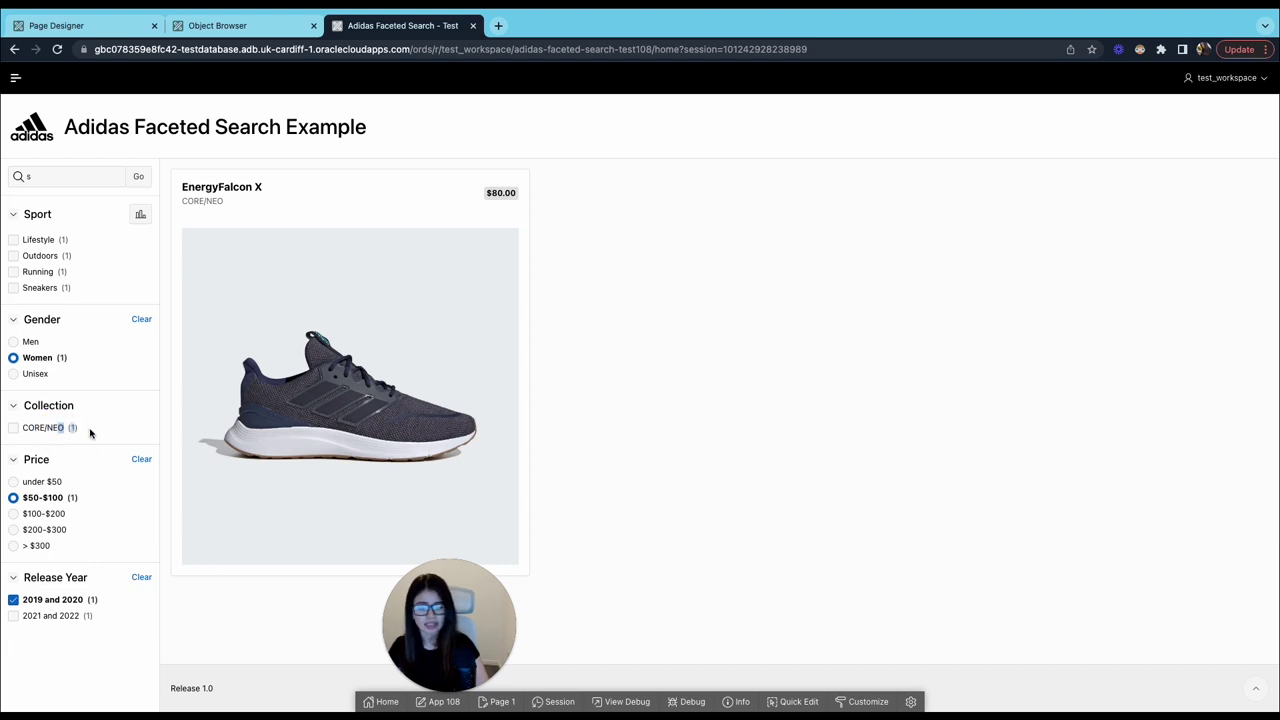
# Clear the Gender, Price and Release Year filters.
pyautogui.click(14, 357)
pyautogui.click(143, 319)
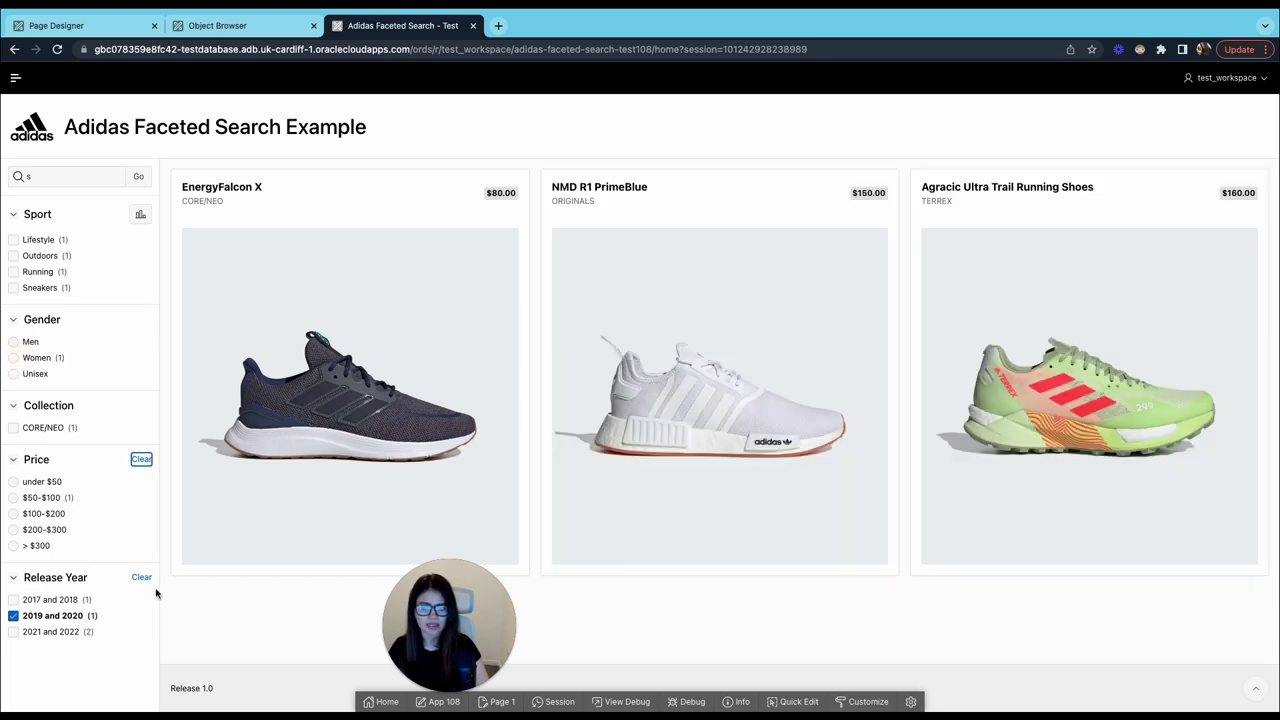
pyautogui.click(141, 462)
pyautogui.click(130, 643)
# Search the products for "Prime" and check the names of the matching products.
pyautogui.click(54, 175)
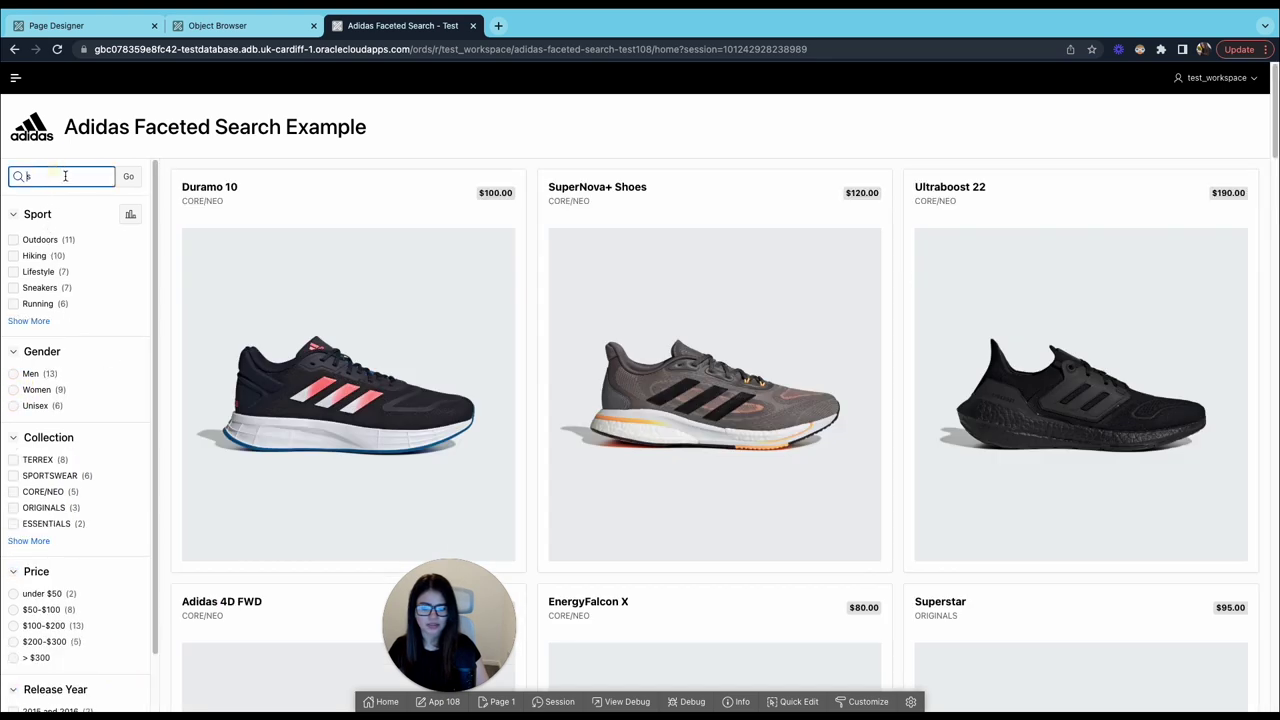
pyautogui.write('s')
pyautogui.press('BackSpace')
pyautogui.write('Prime b')
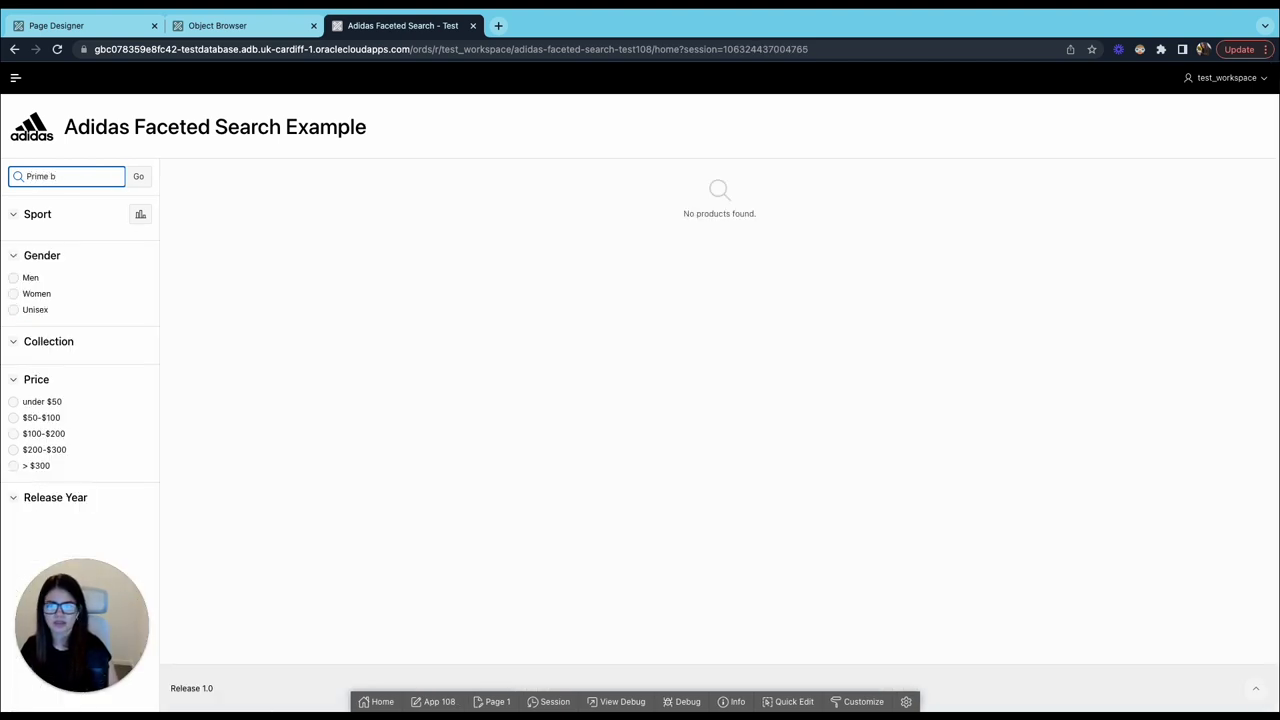
pyautogui.press('BackSpace')
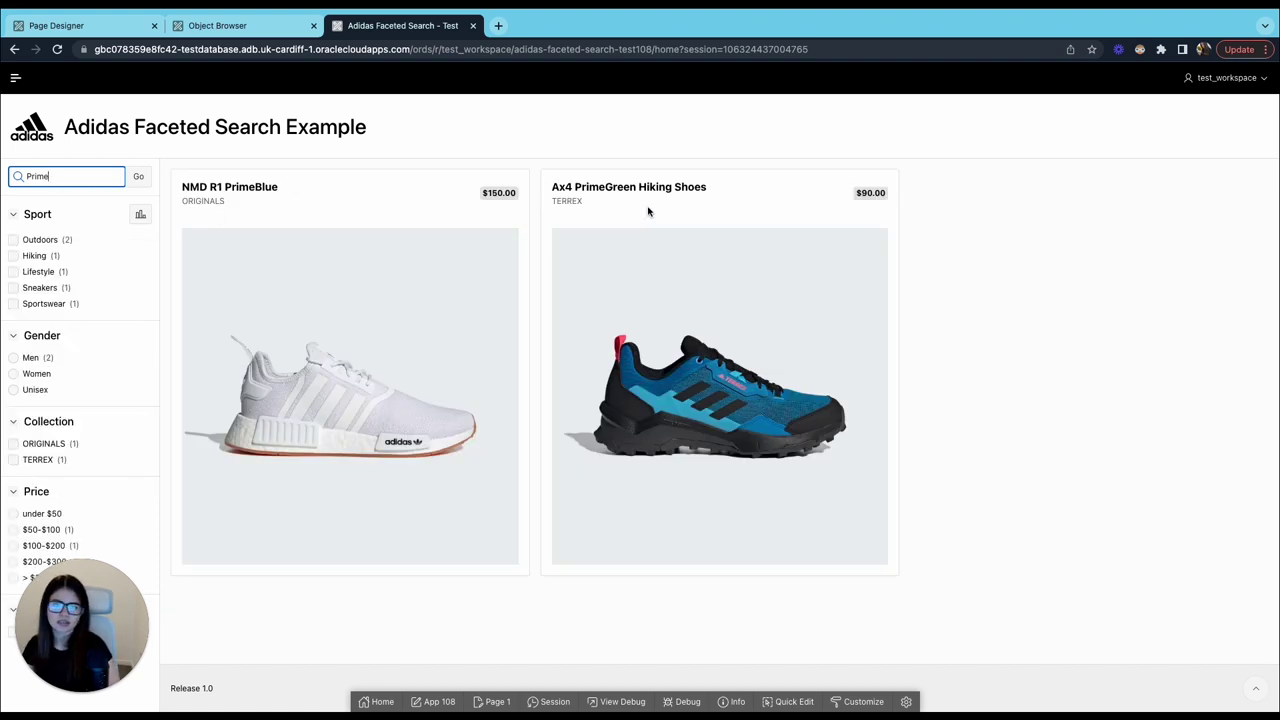
pyautogui.moveTo(553, 187); pyautogui.dragTo(727, 195)
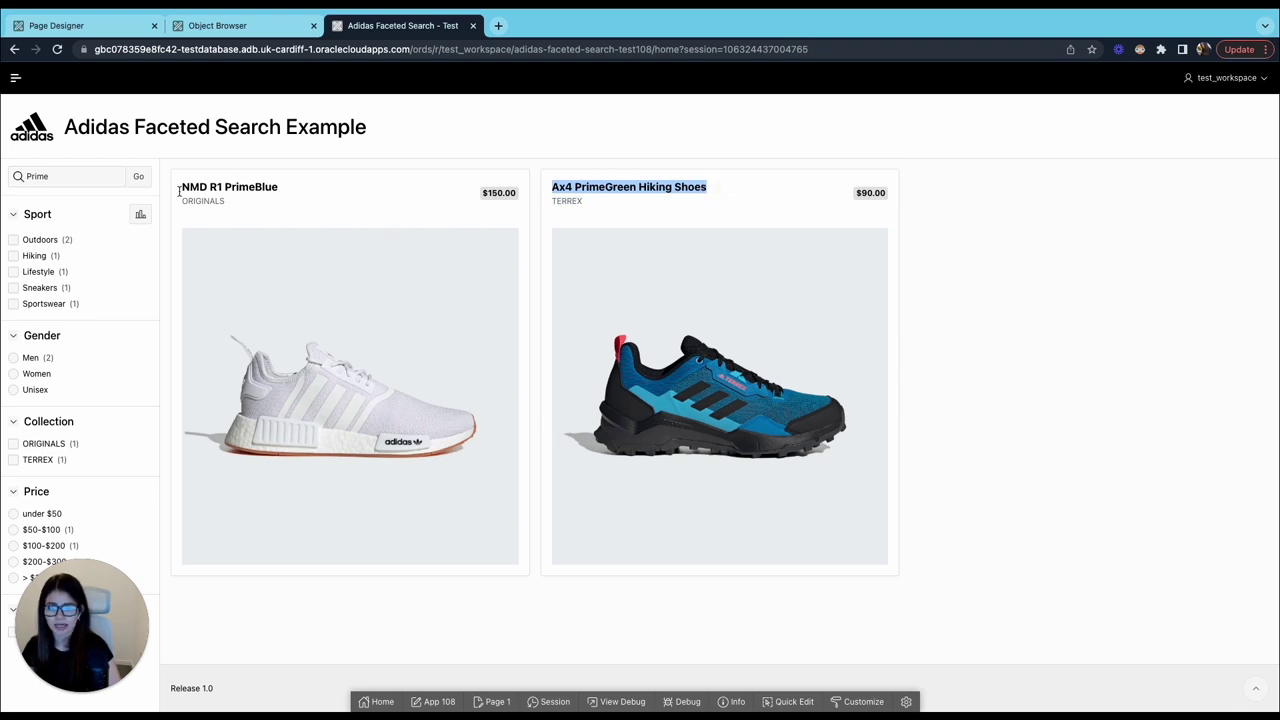
# Search the products for "Hiking", and compare the results with the Hiking sport filter switched on and off.
pyautogui.doubleClick(47, 177)
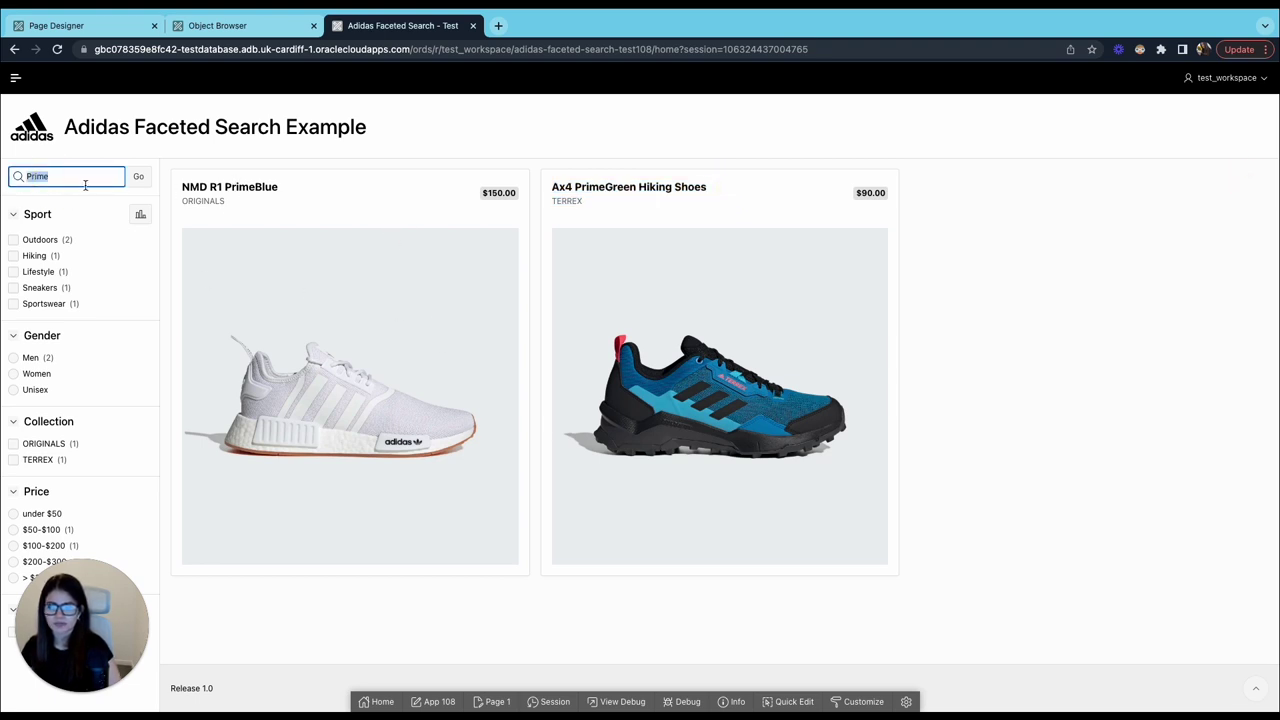
pyautogui.write('H')
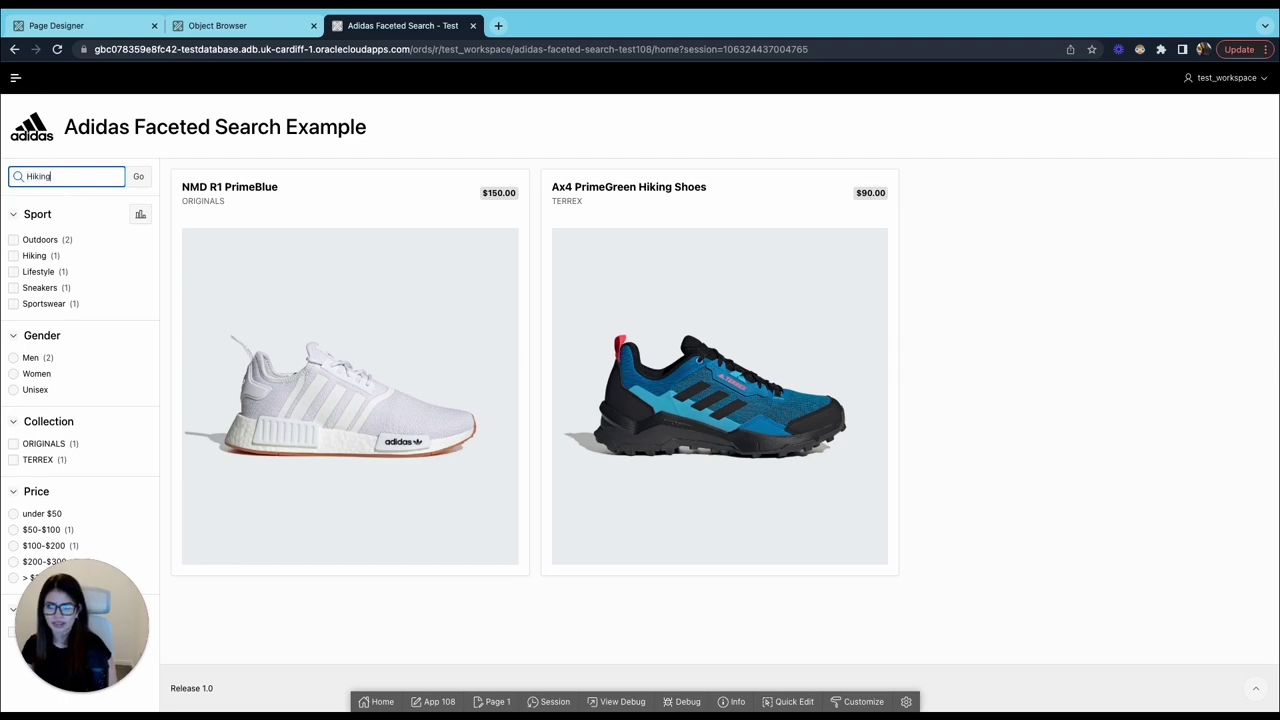
pyautogui.write('iking')
pyautogui.press('Return')
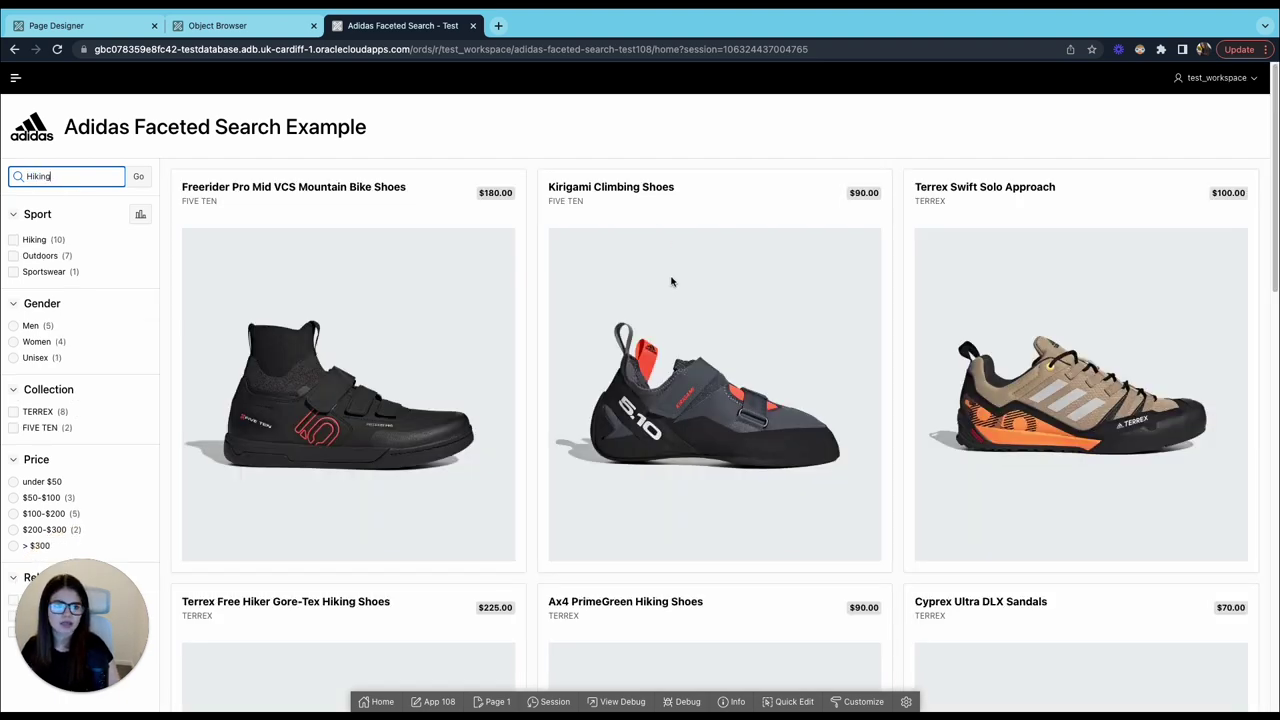
pyautogui.scroll(-10, 674, 280)
pyautogui.scroll(8, 657, 360)
pyautogui.scroll(4, 659, 360)
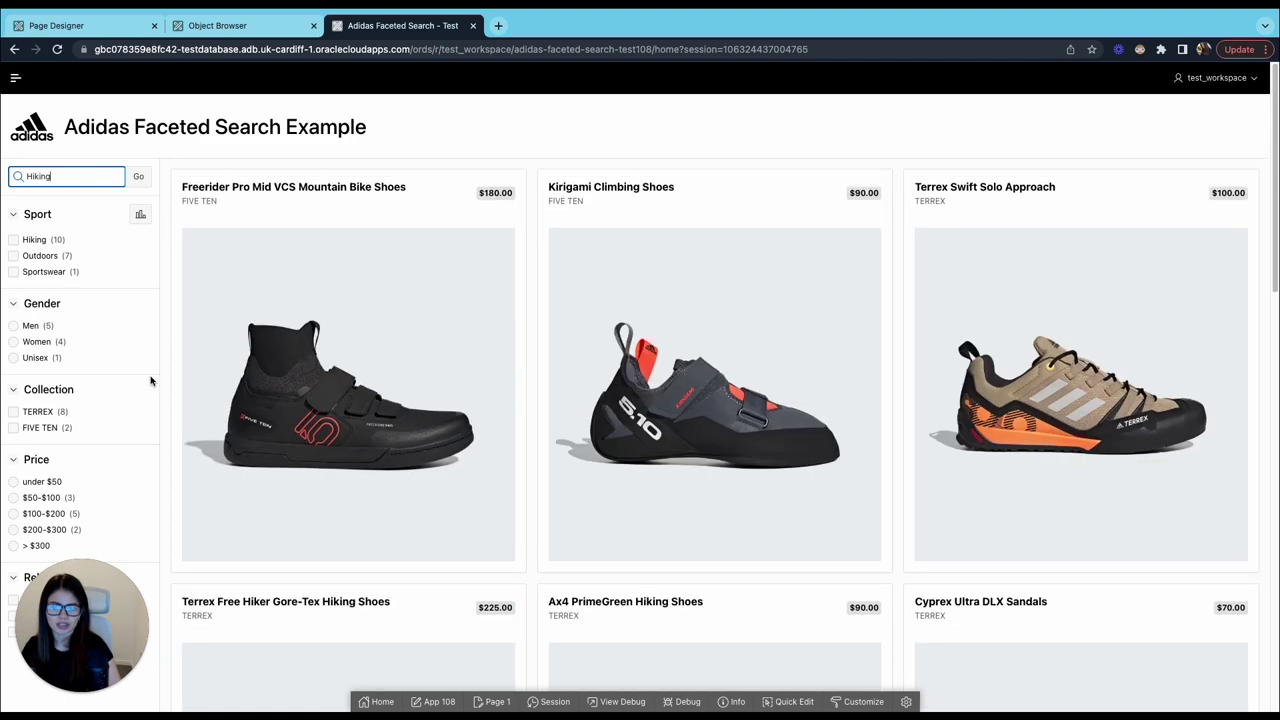
pyautogui.scroll(-7, 527, 434)
pyautogui.scroll(-4, 527, 436)
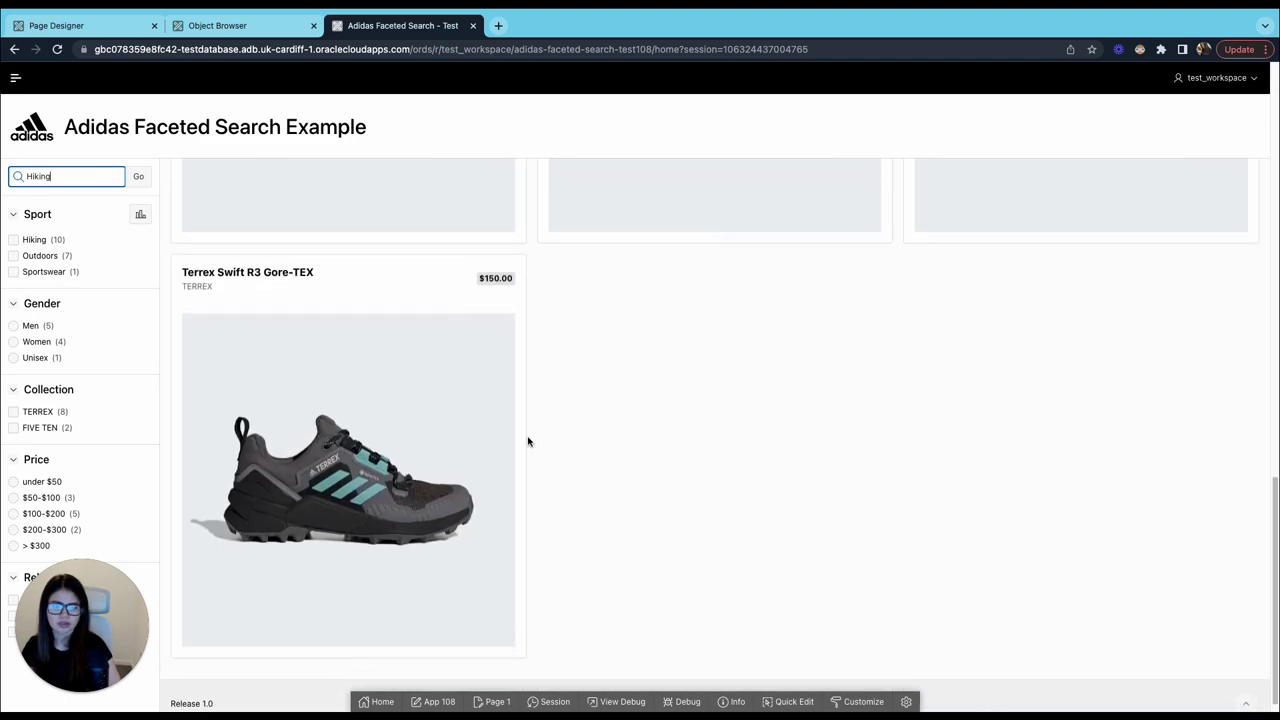
pyautogui.click(32, 243)
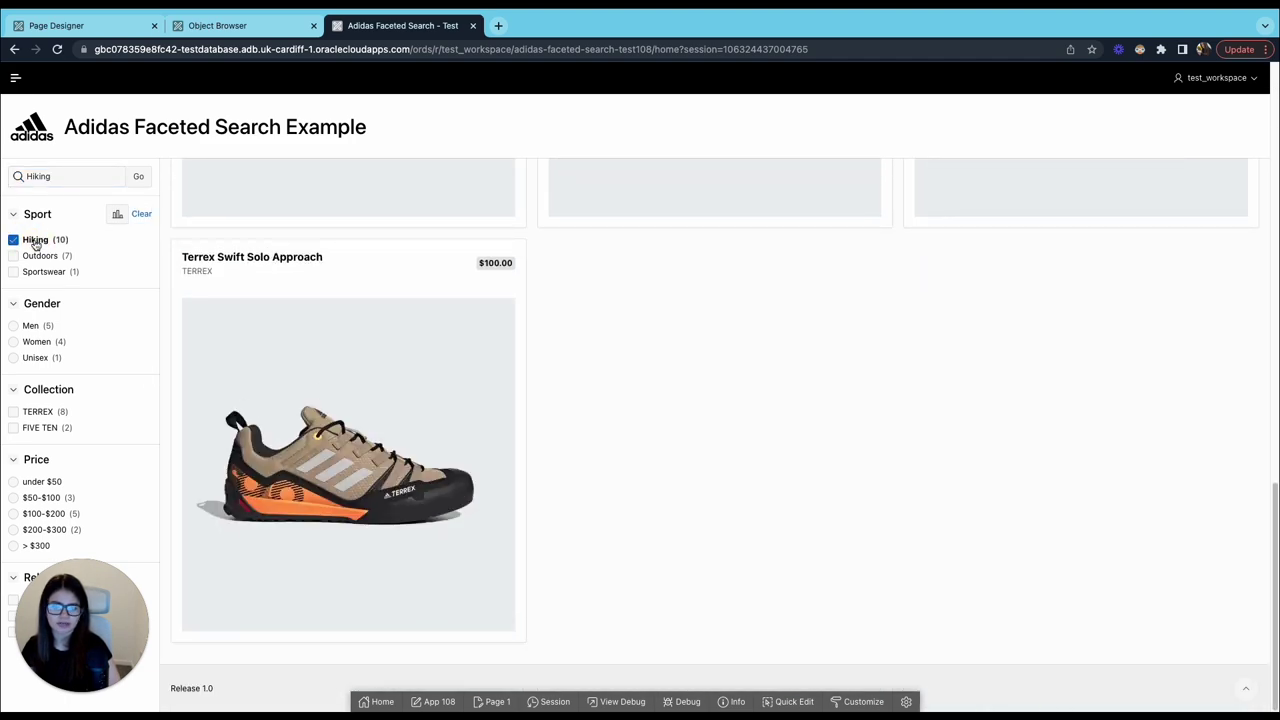
pyautogui.click(35, 243)
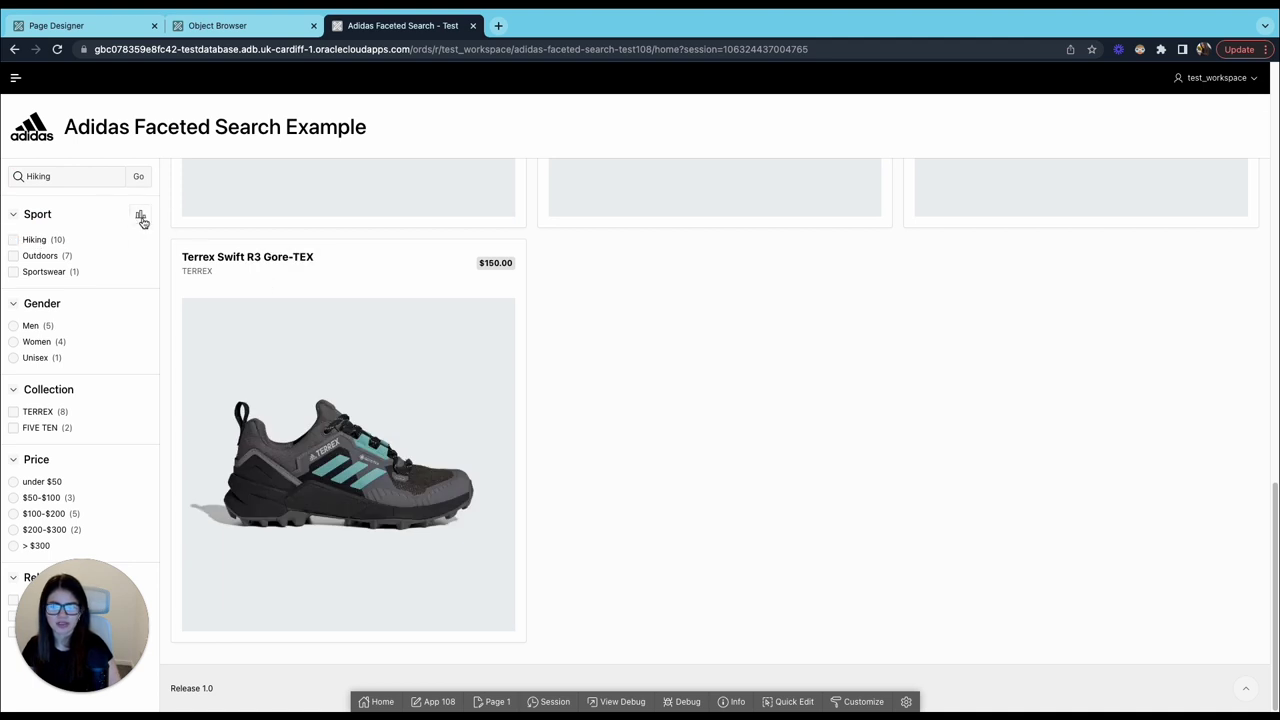
# Examine the Sport facet's chart as both bar and pie, and close the chart.
pyautogui.click(143, 219)
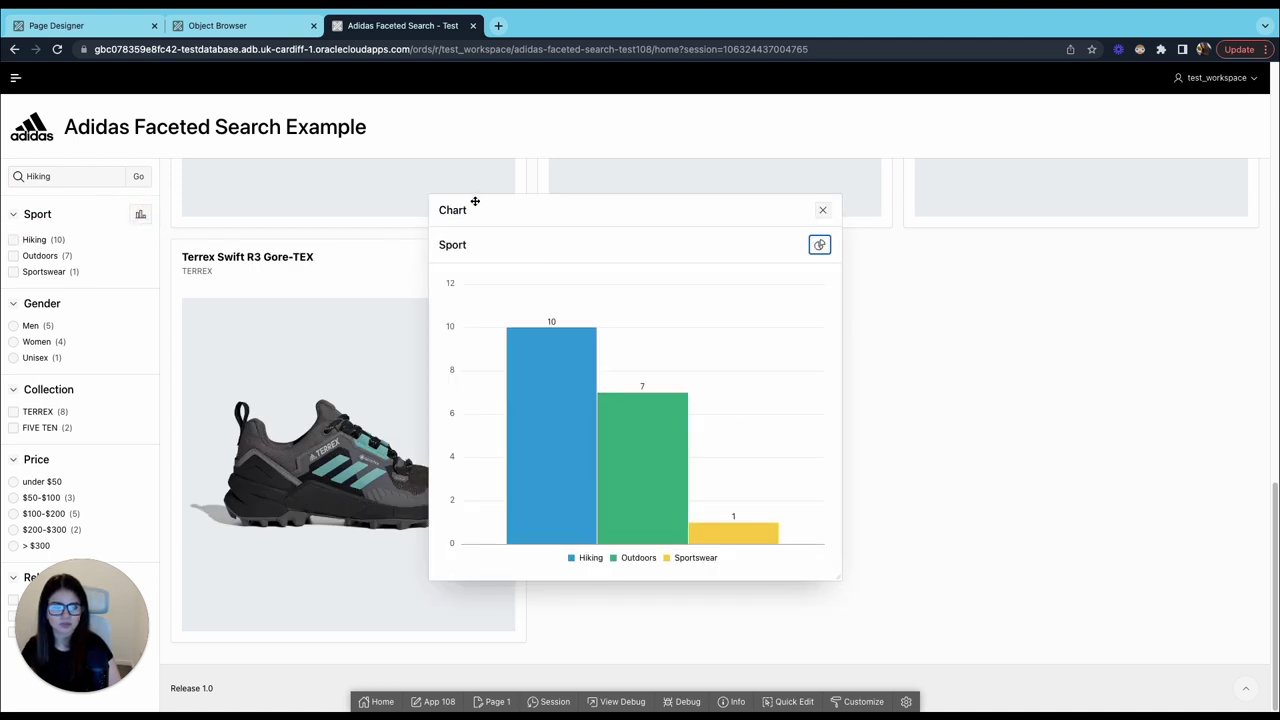
pyautogui.moveTo(680, 209); pyautogui.dragTo(649, 148)
pyautogui.moveTo(495, 285)
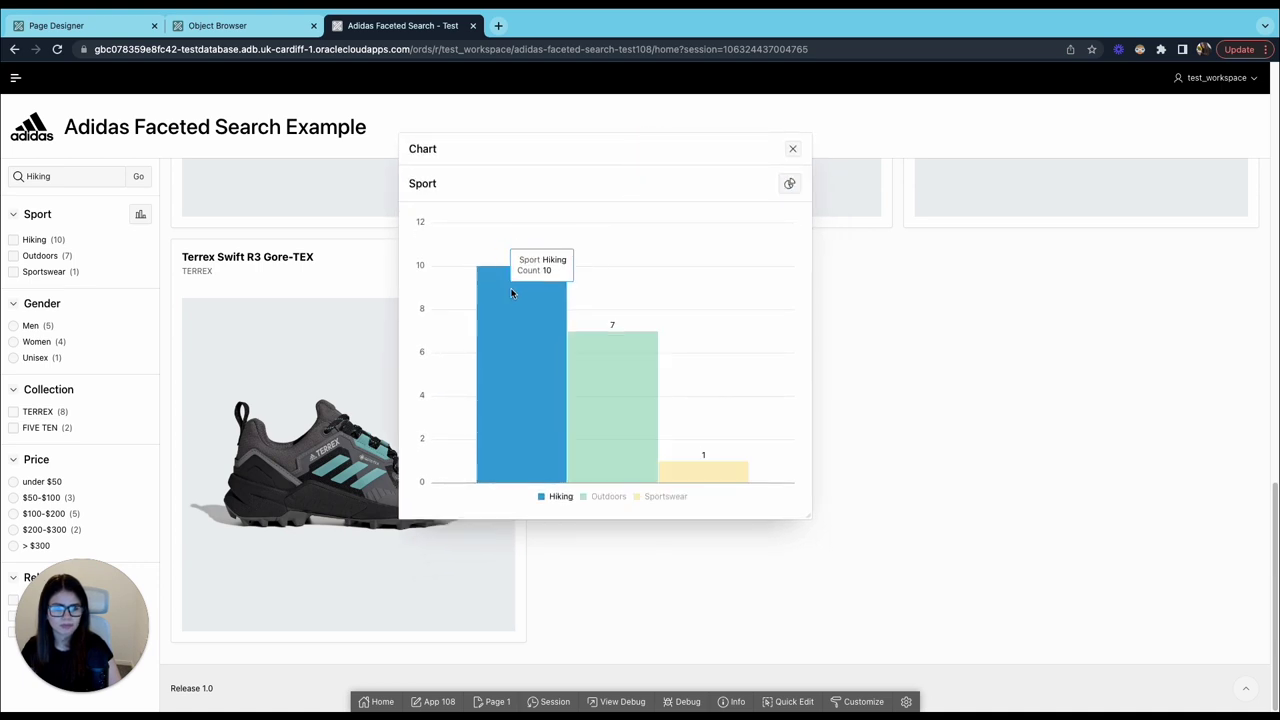
pyautogui.moveTo(619, 411)
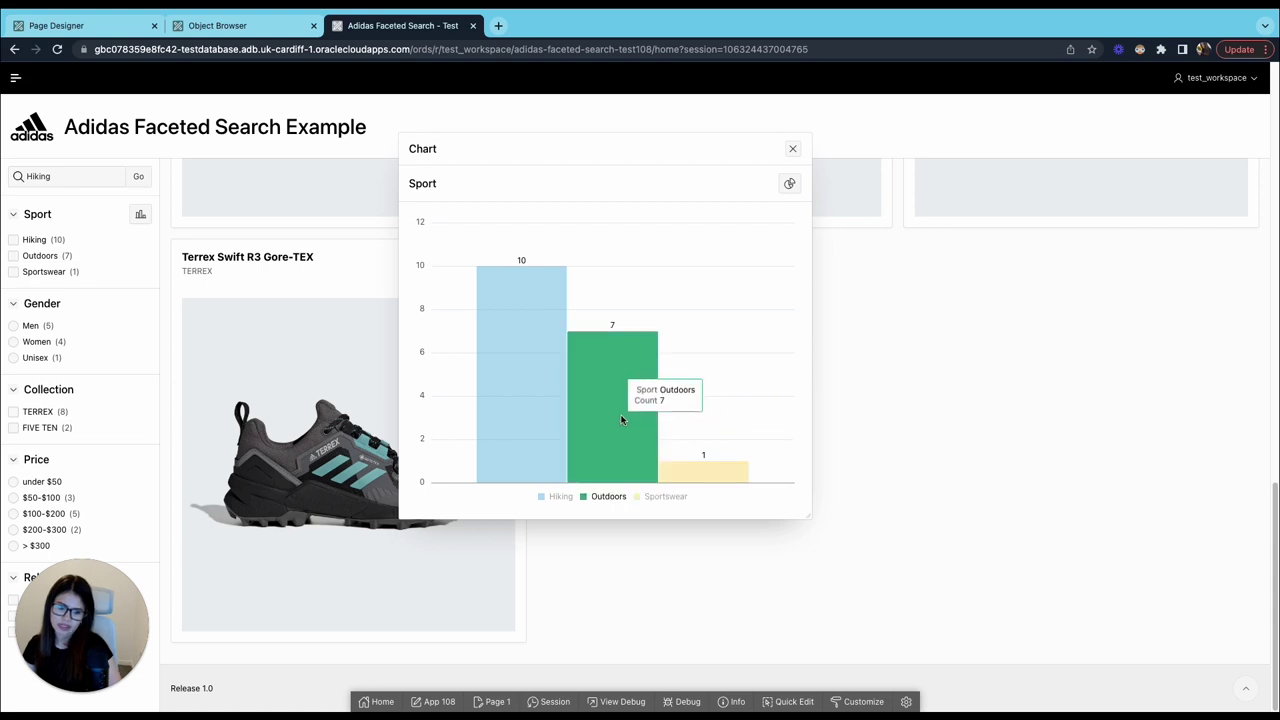
pyautogui.click(789, 188)
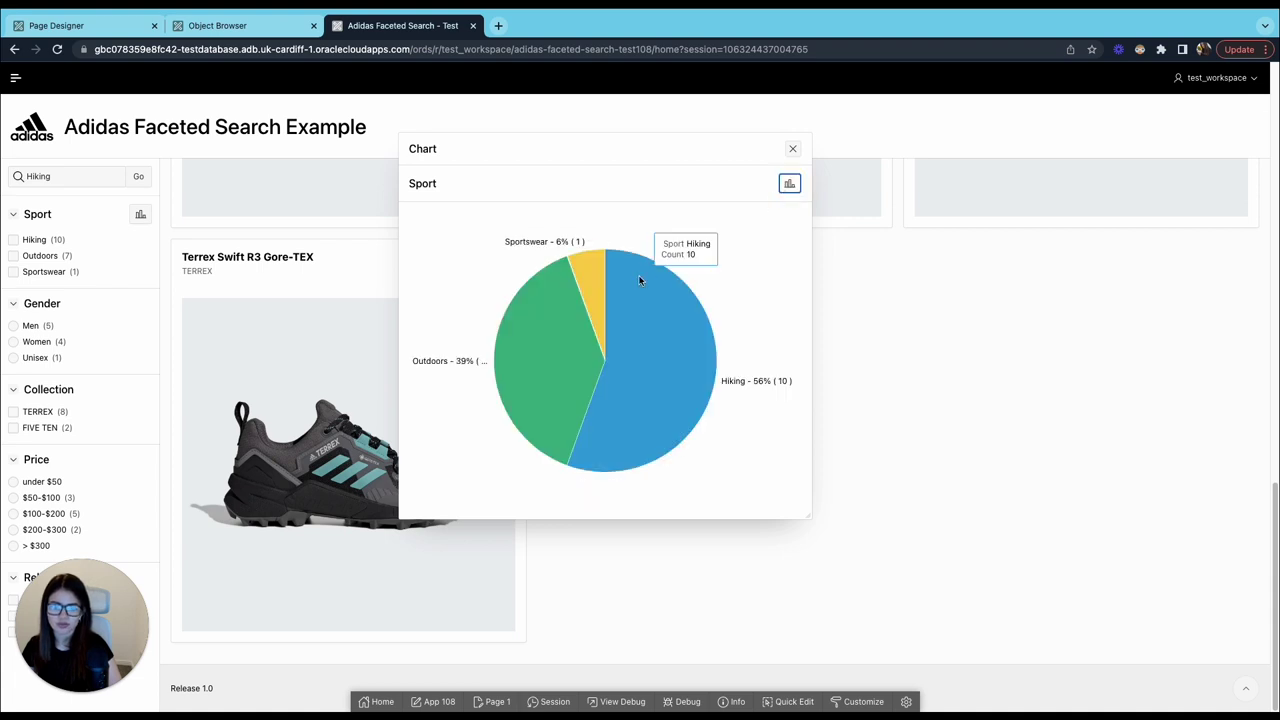
pyautogui.click(789, 184)
pyautogui.click(792, 148)
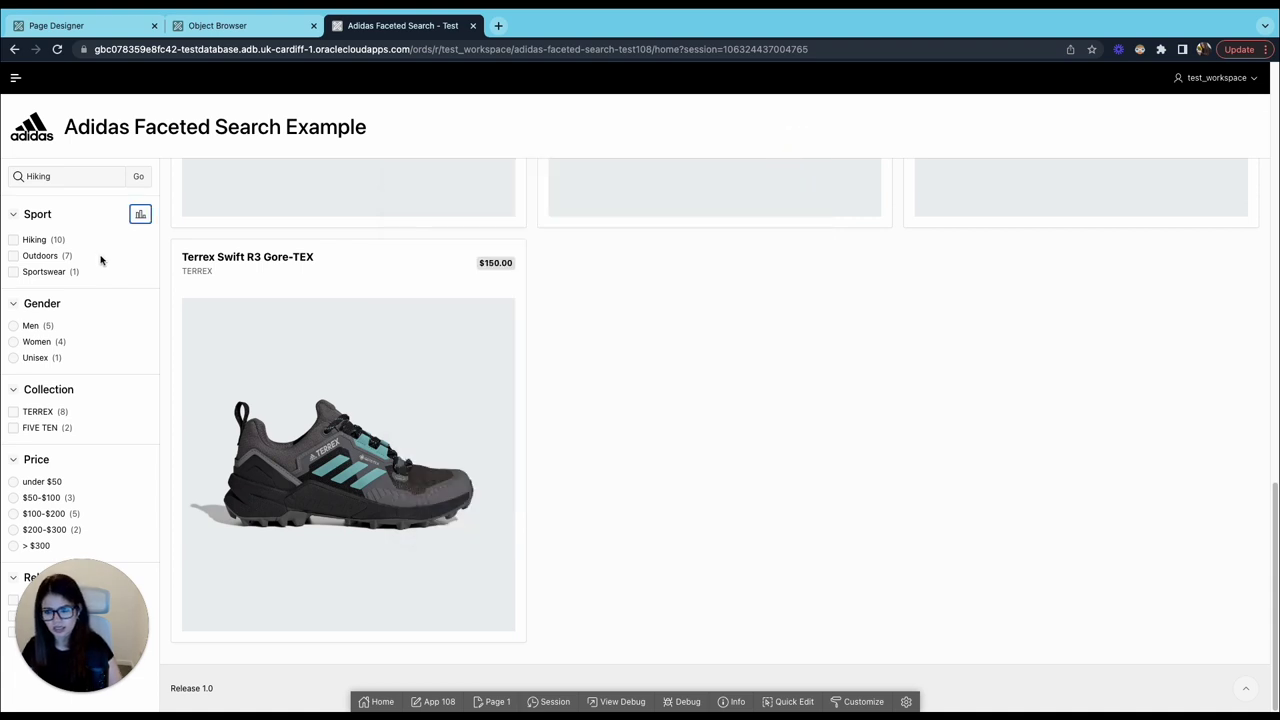
# Empty the product search field.
pyautogui.scroll(5, 150, 445)
pyautogui.scroll(6, 240, 465)
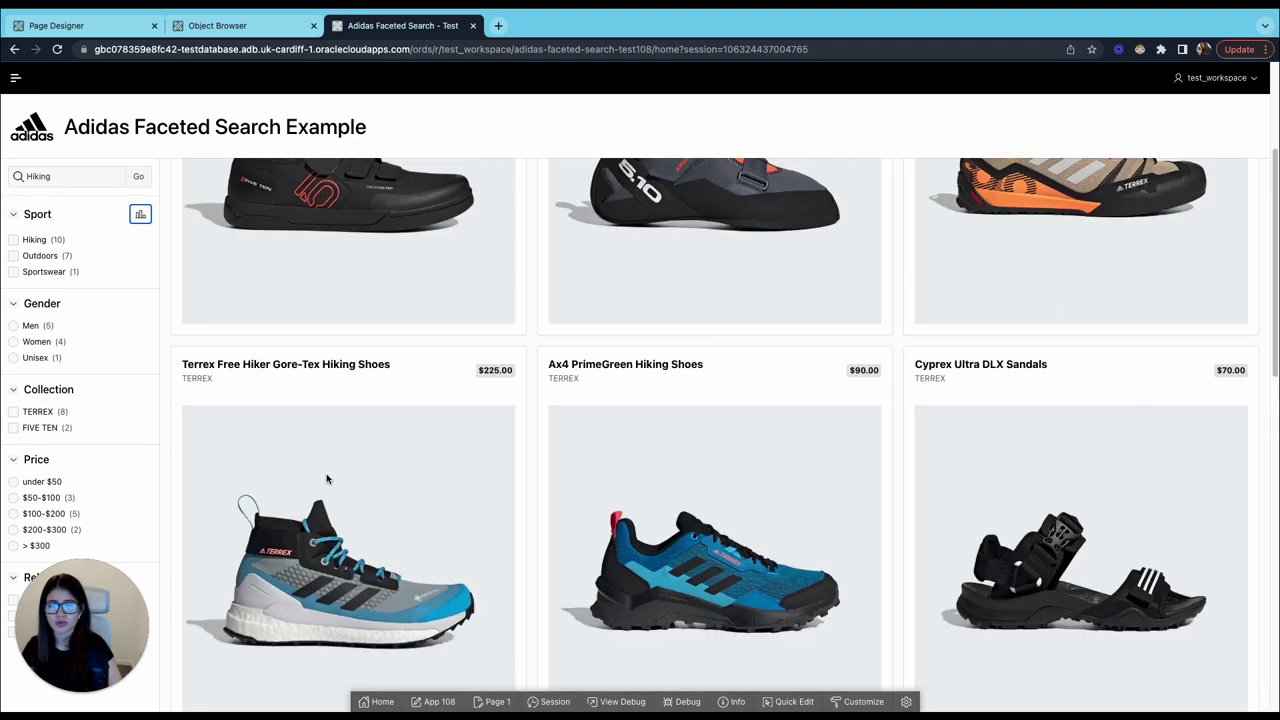
pyautogui.doubleClick(87, 172)
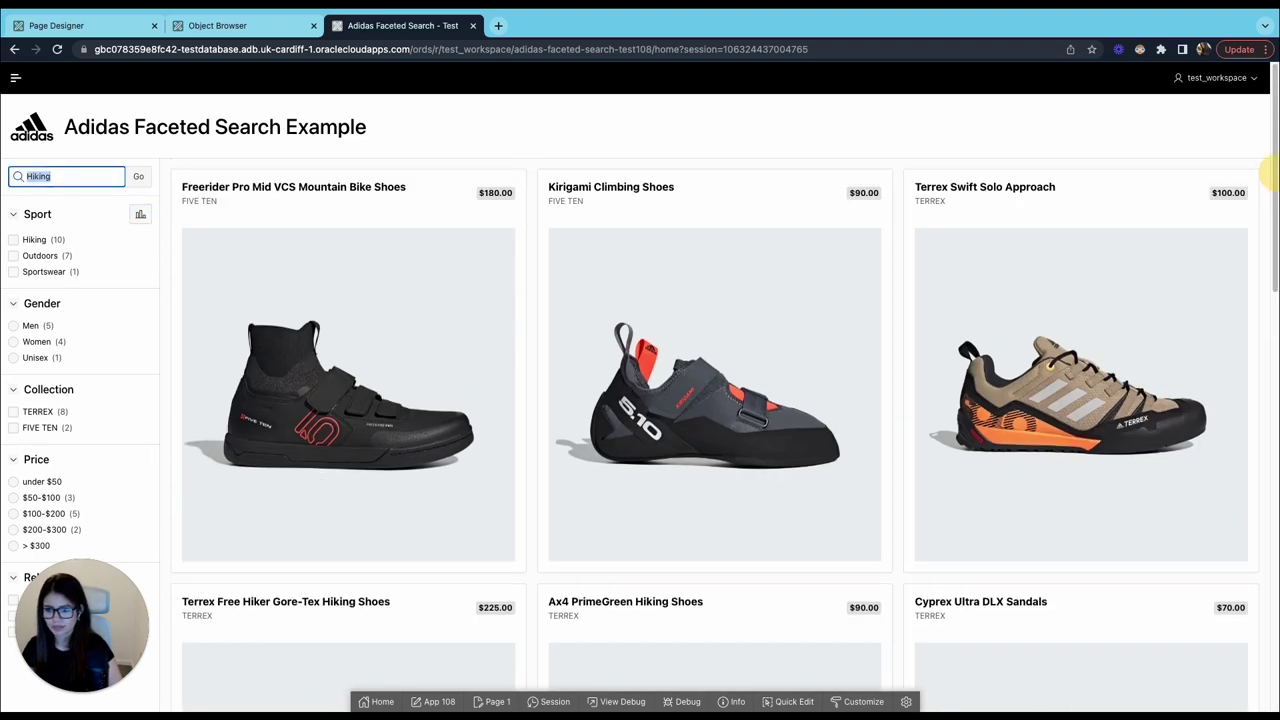
pyautogui.press('BackSpace')
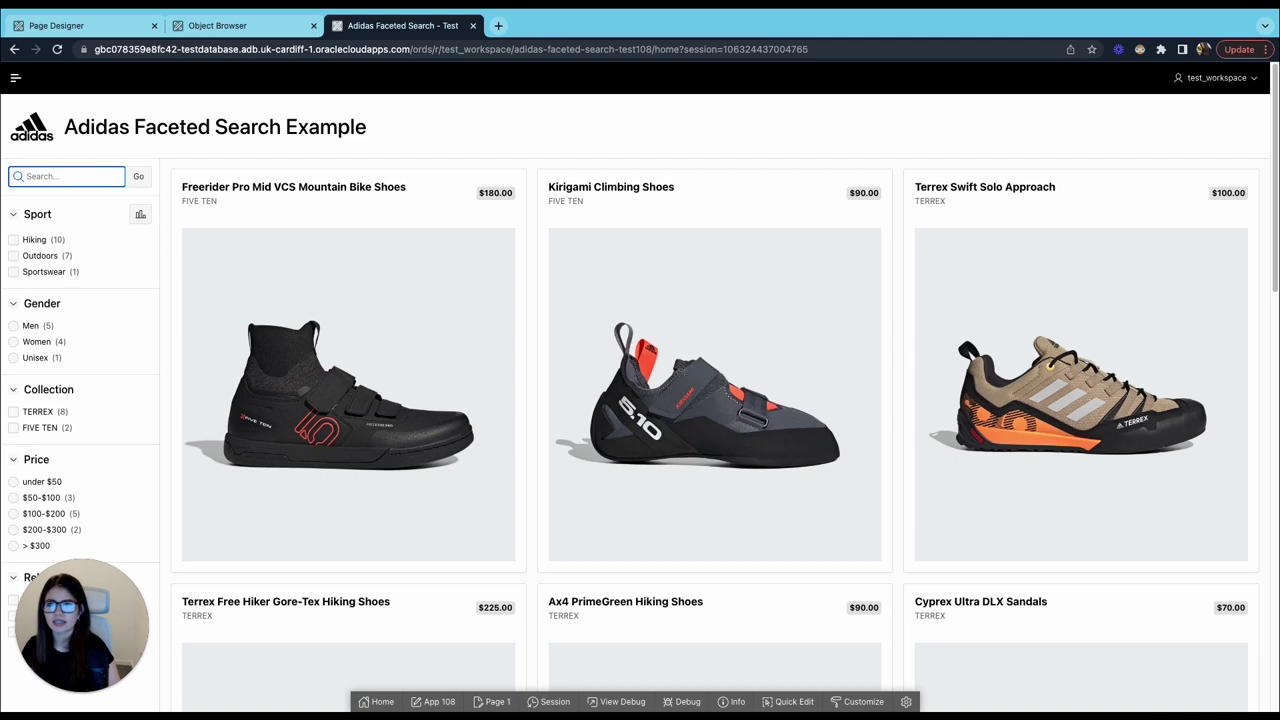
# Switch to Page Designer and open the attributes of the Search faceted search region.
pyautogui.click(84, 27)
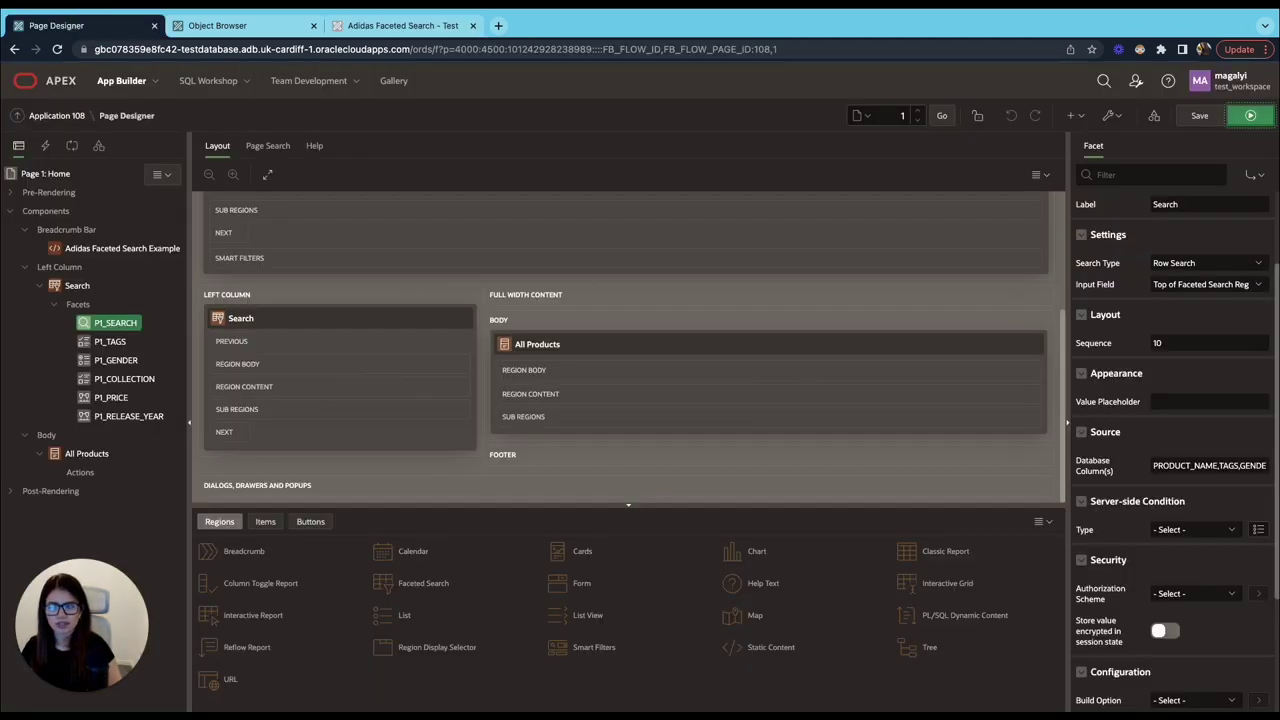
pyautogui.click(79, 289)
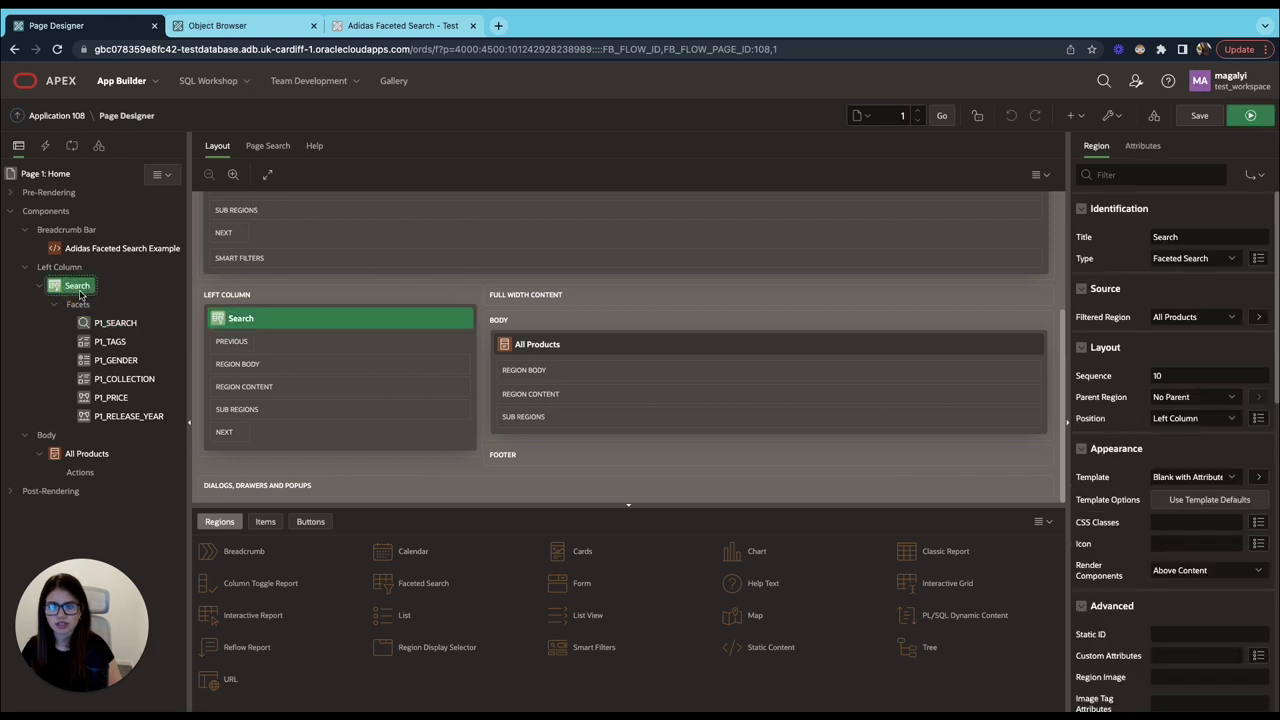
pyautogui.click(1142, 145)
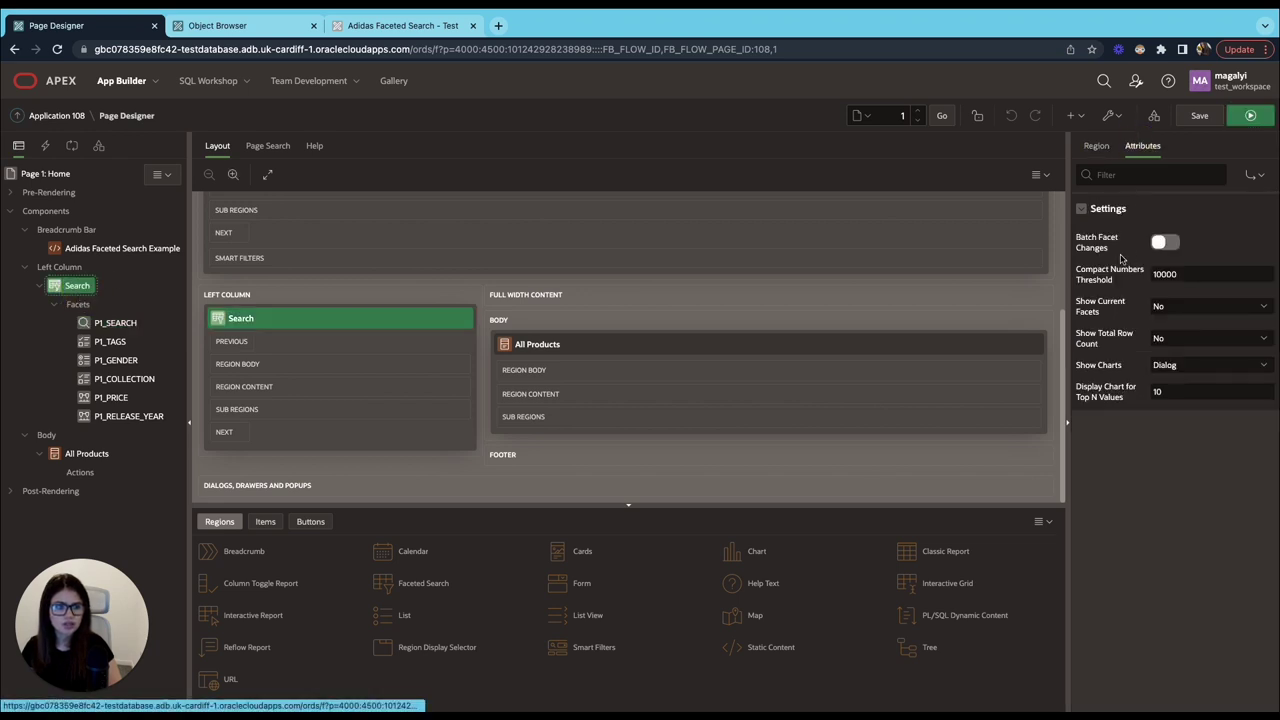
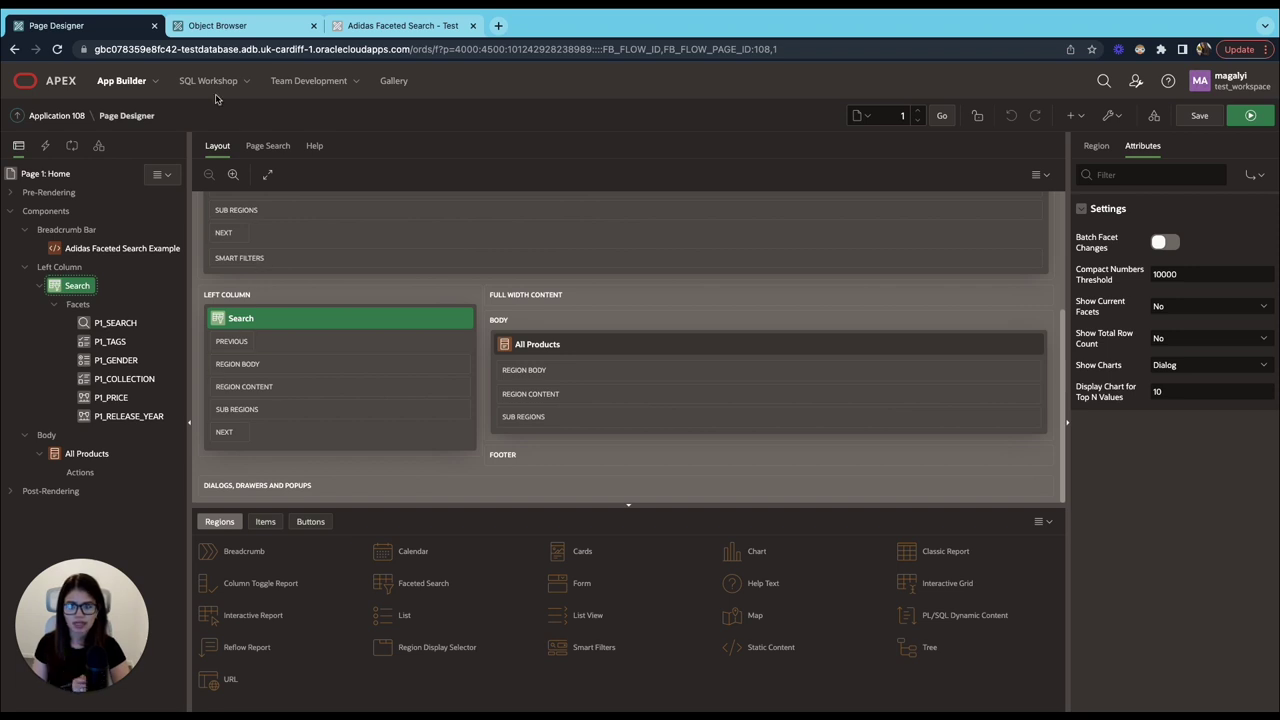
# Switch back to the running page and filter the products by the Hiking sport.
pyautogui.click(245, 28)
pyautogui.click(400, 25)
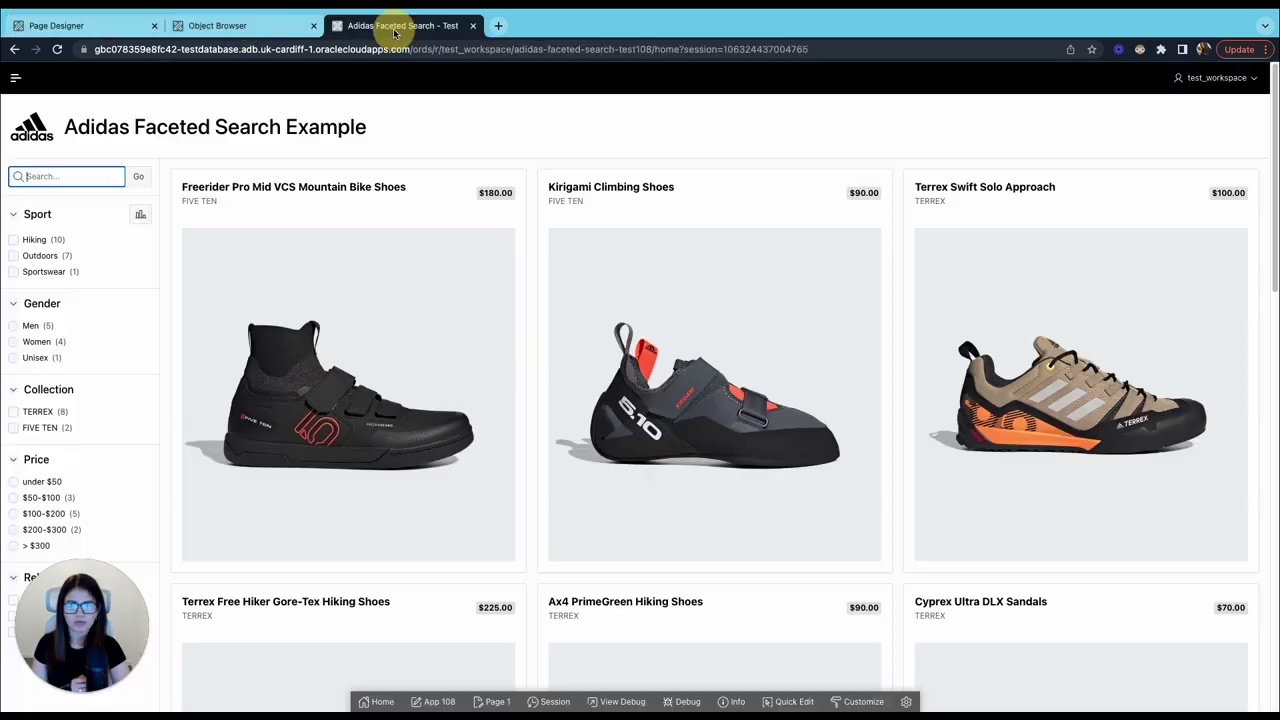
pyautogui.click(33, 242)
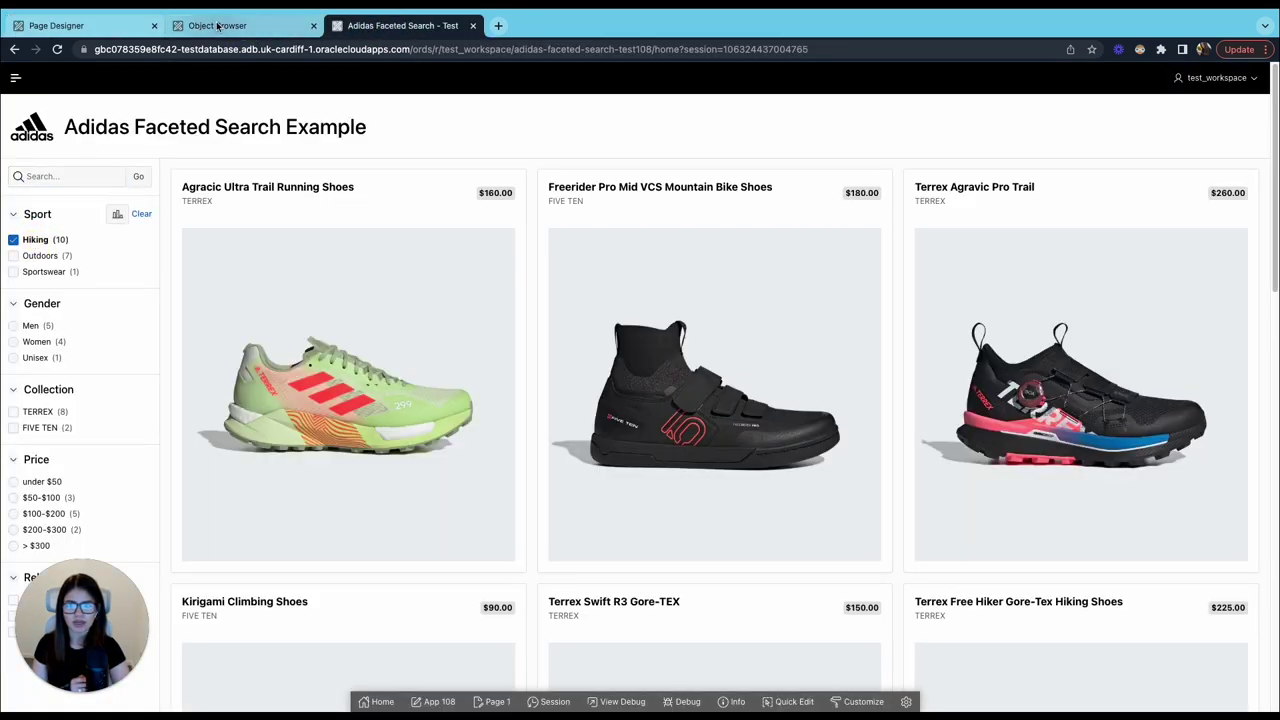
# In Page Designer, set Show Current Facets to Yes for the Search region and run the page.
pyautogui.click(60, 25)
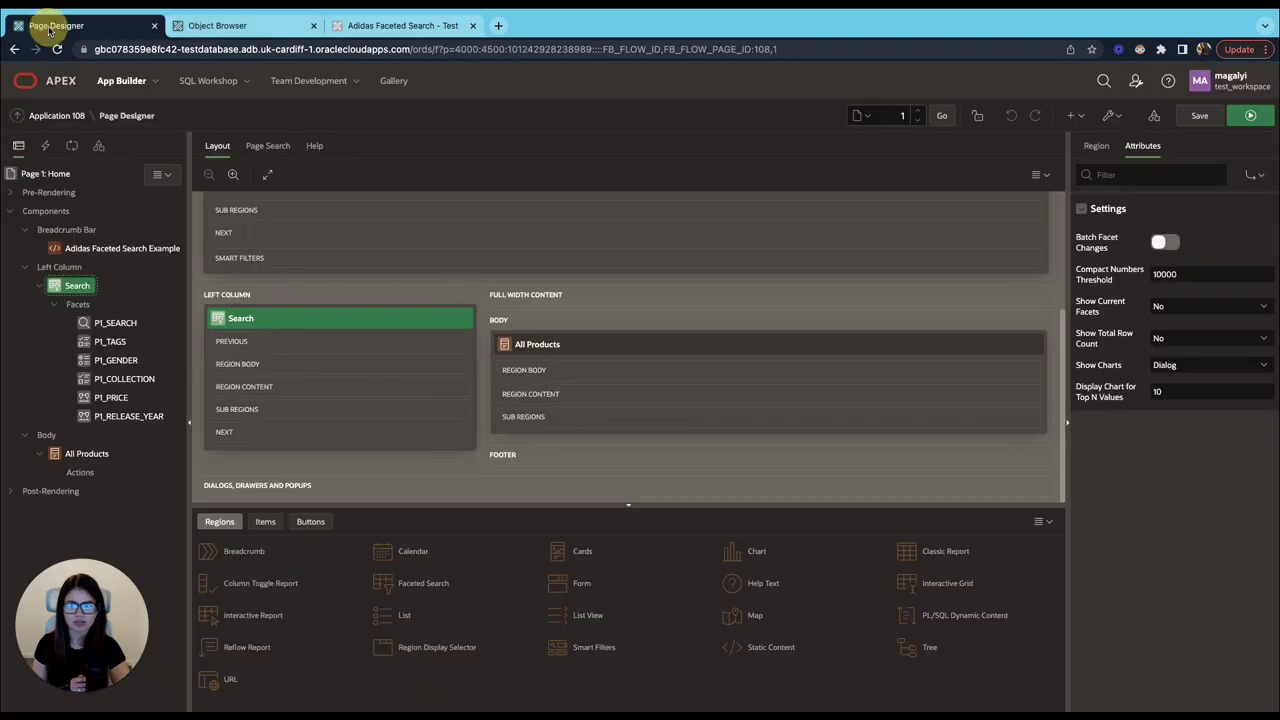
pyautogui.click(1173, 307)
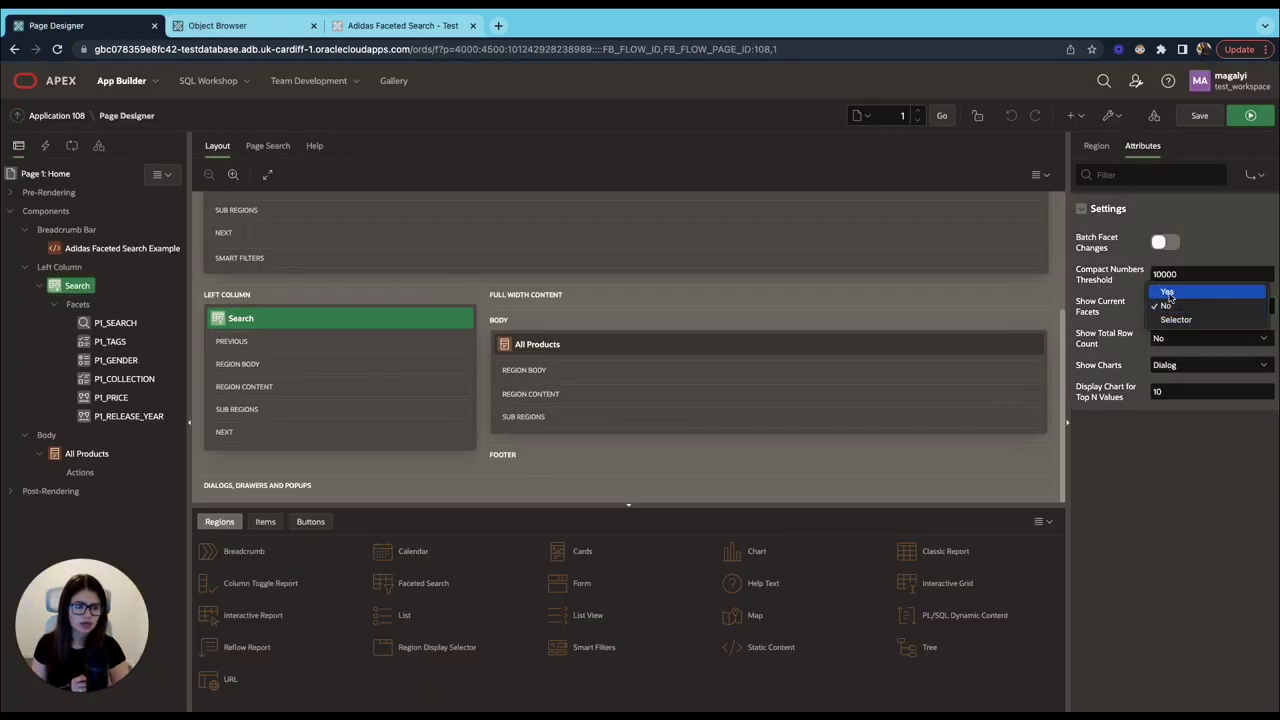
pyautogui.click(1171, 290)
pyautogui.click(1250, 115)
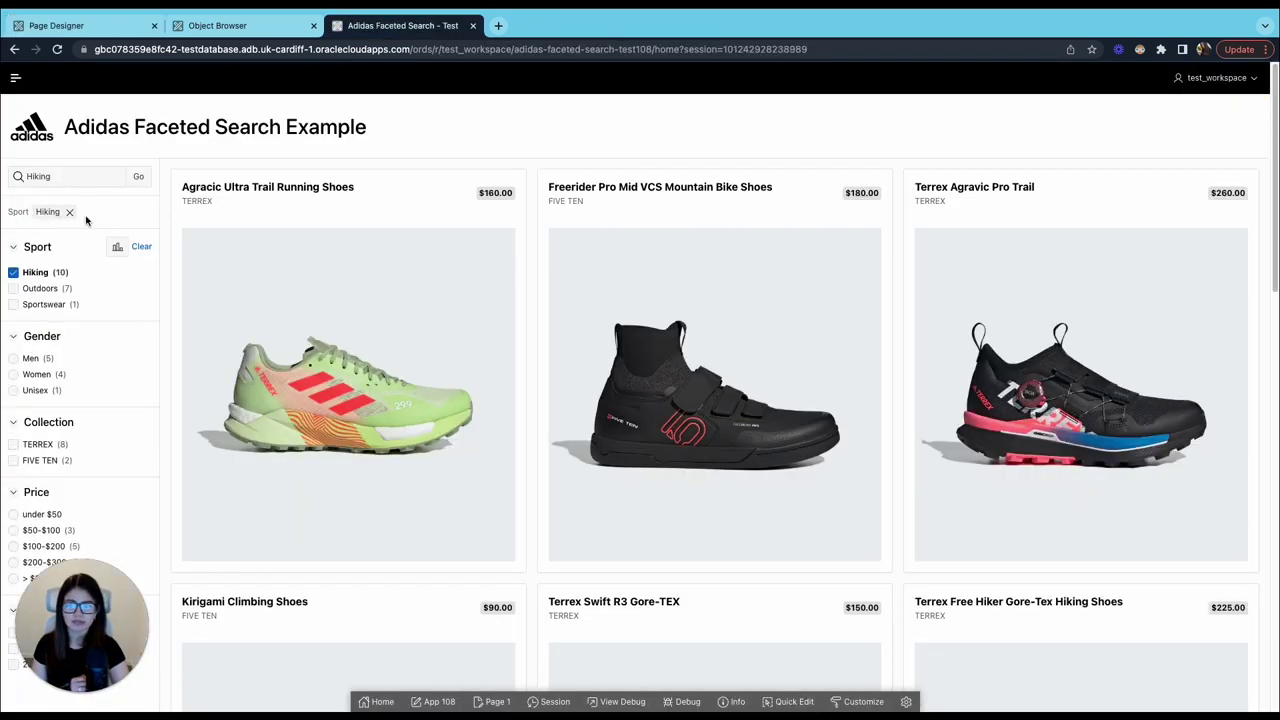
# Test the current facets display by adding the Sportswear sport, FIVE TEN collection and under $50 price filters.
pyautogui.click(52, 307)
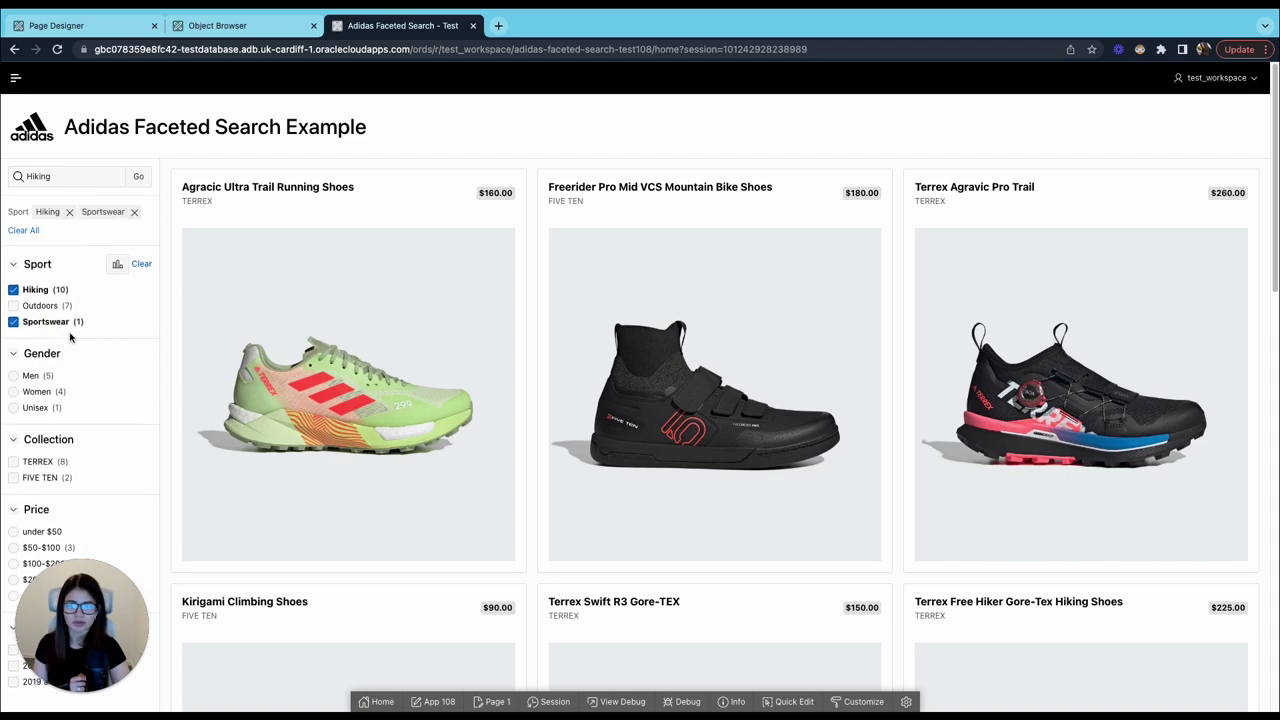
pyautogui.click(20, 477)
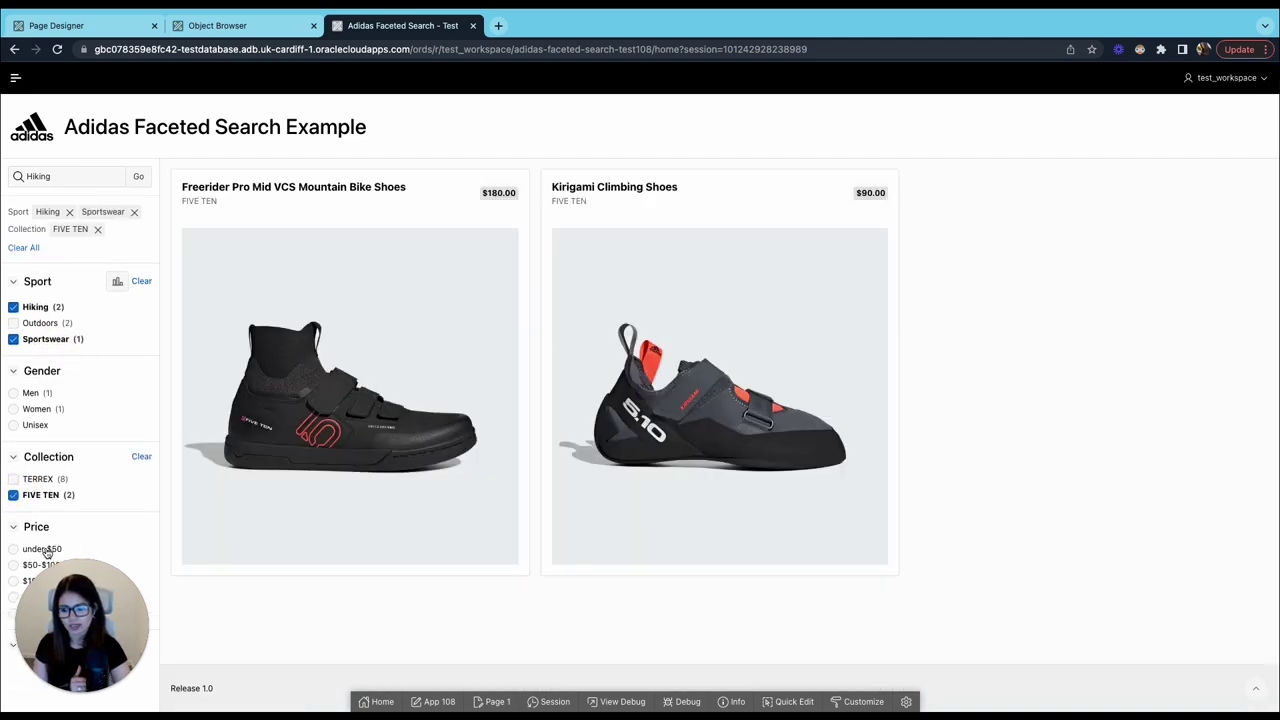
pyautogui.click(41, 551)
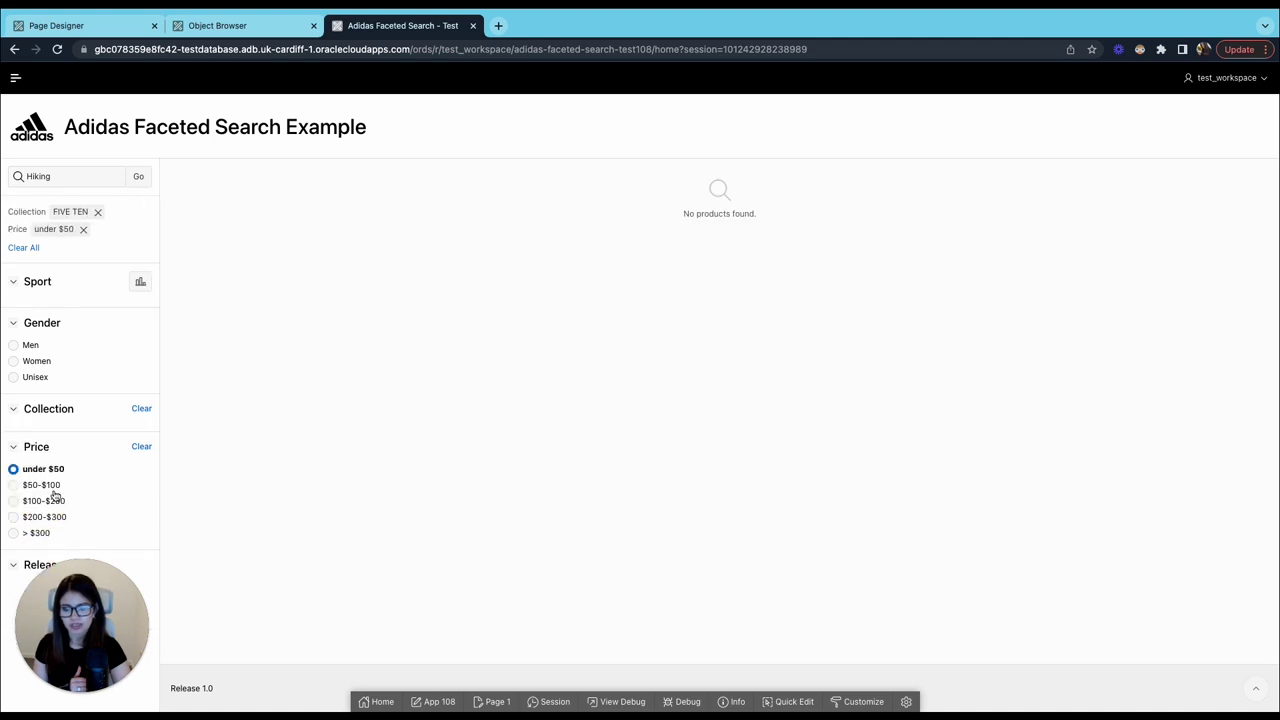
# Remove the under $50 price and FIVE TEN collection filters from the product results.
pyautogui.click(85, 230)
pyautogui.click(97, 212)
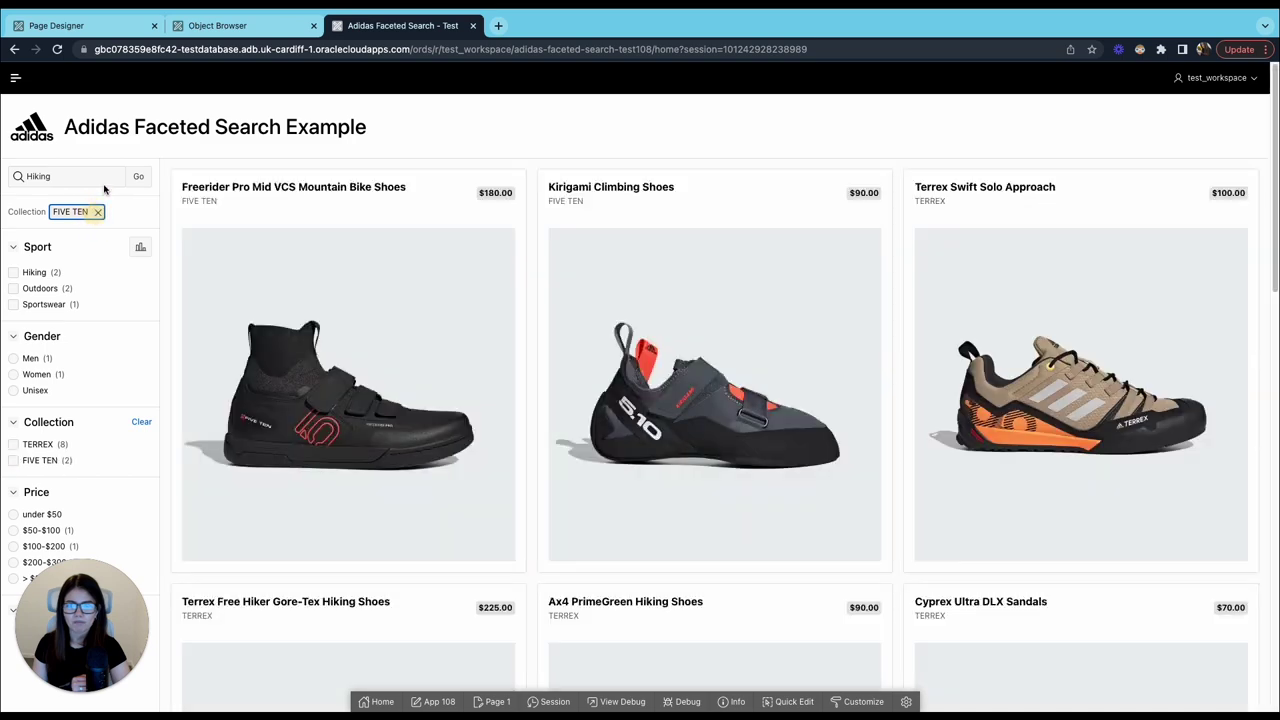
pyautogui.press('BackSpace')
pyautogui.press('BackSpace')
pyautogui.press('BackSpace')
pyautogui.press('BackSpace')
pyautogui.press('BackSpace')
pyautogui.press('BackSpace')
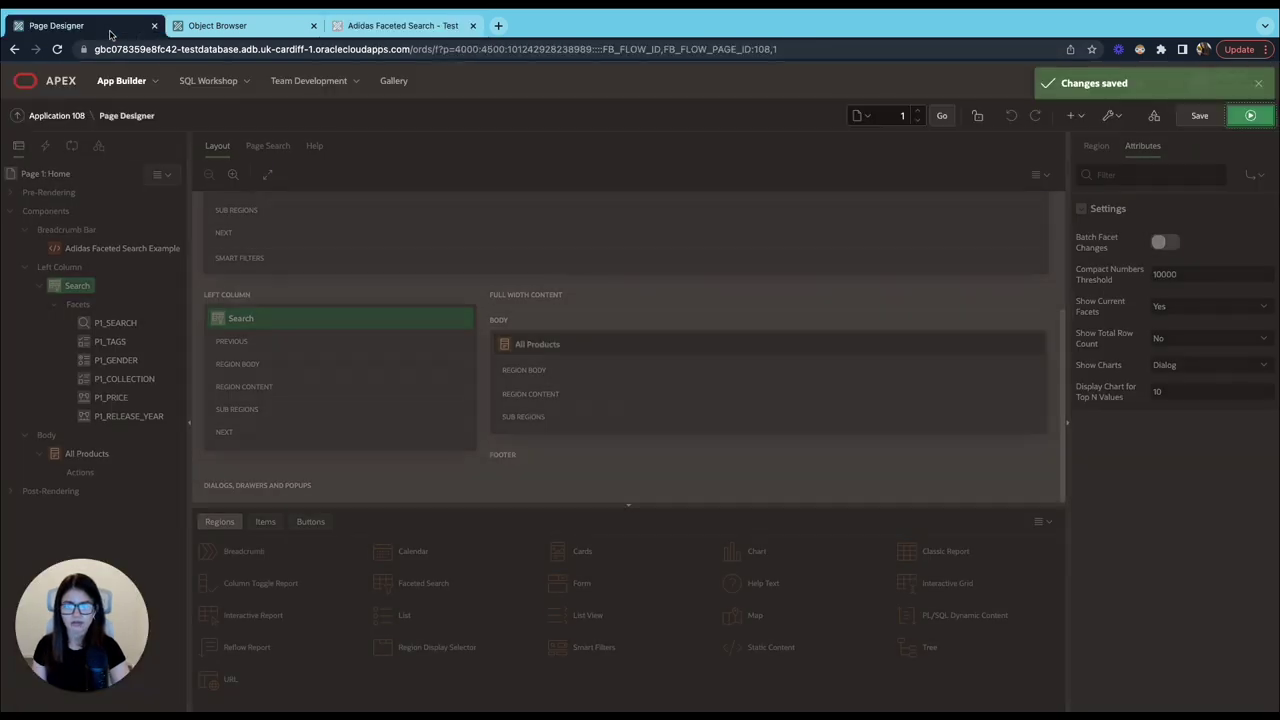
# In Page Designer, try the Selector option for Show Current Facets and locate the Static ID setting of the All Products region.
pyautogui.click(110, 27)
pyautogui.click(1176, 310)
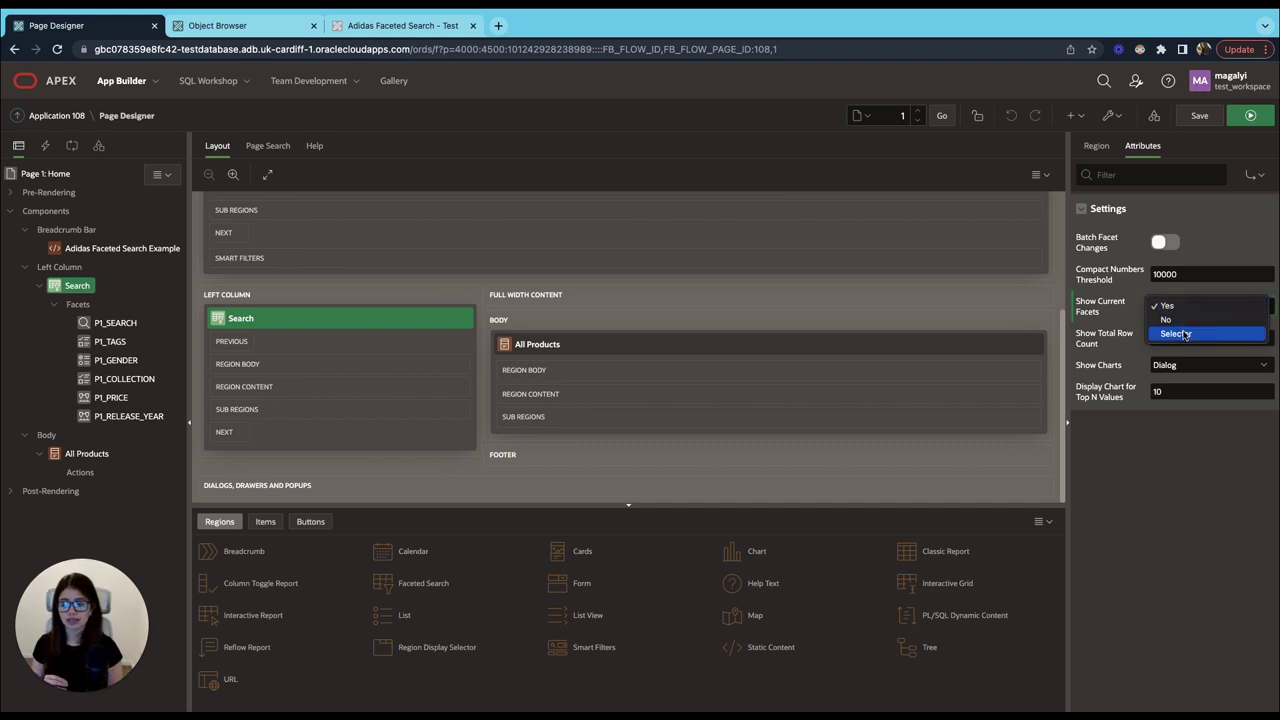
pyautogui.click(1186, 336)
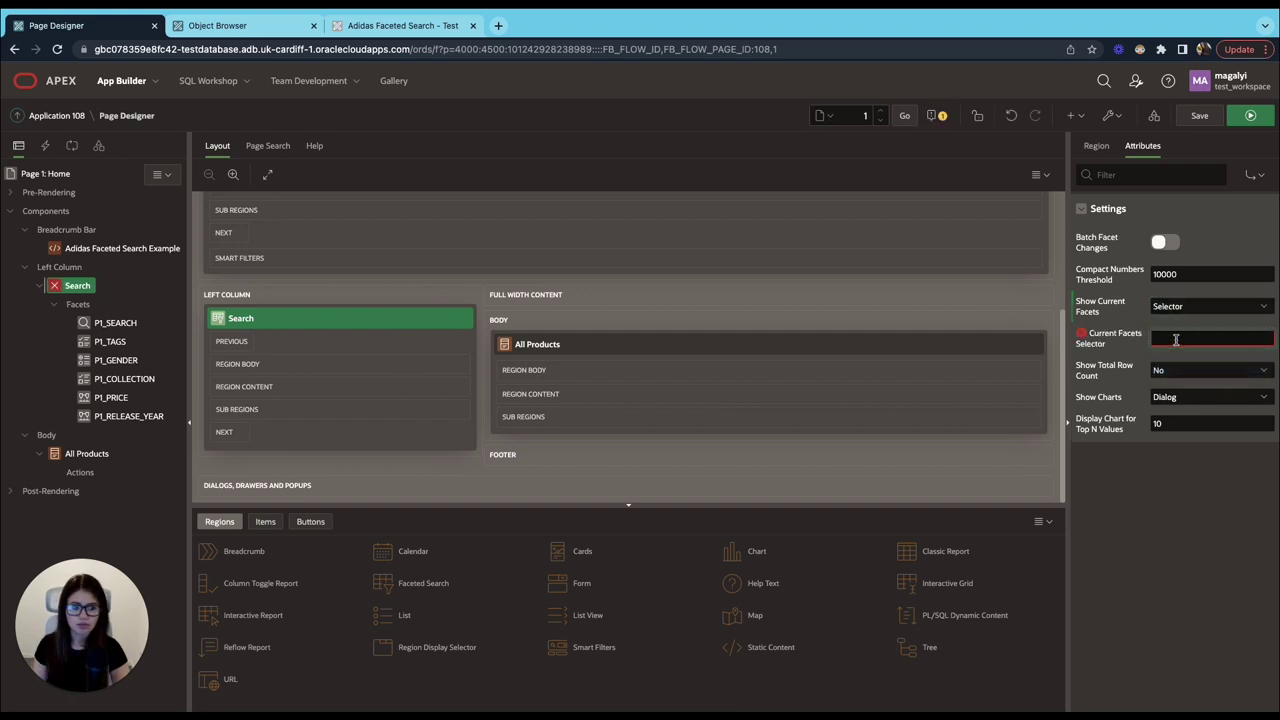
pyautogui.click(88, 454)
pyautogui.scroll(-5, 1212, 503)
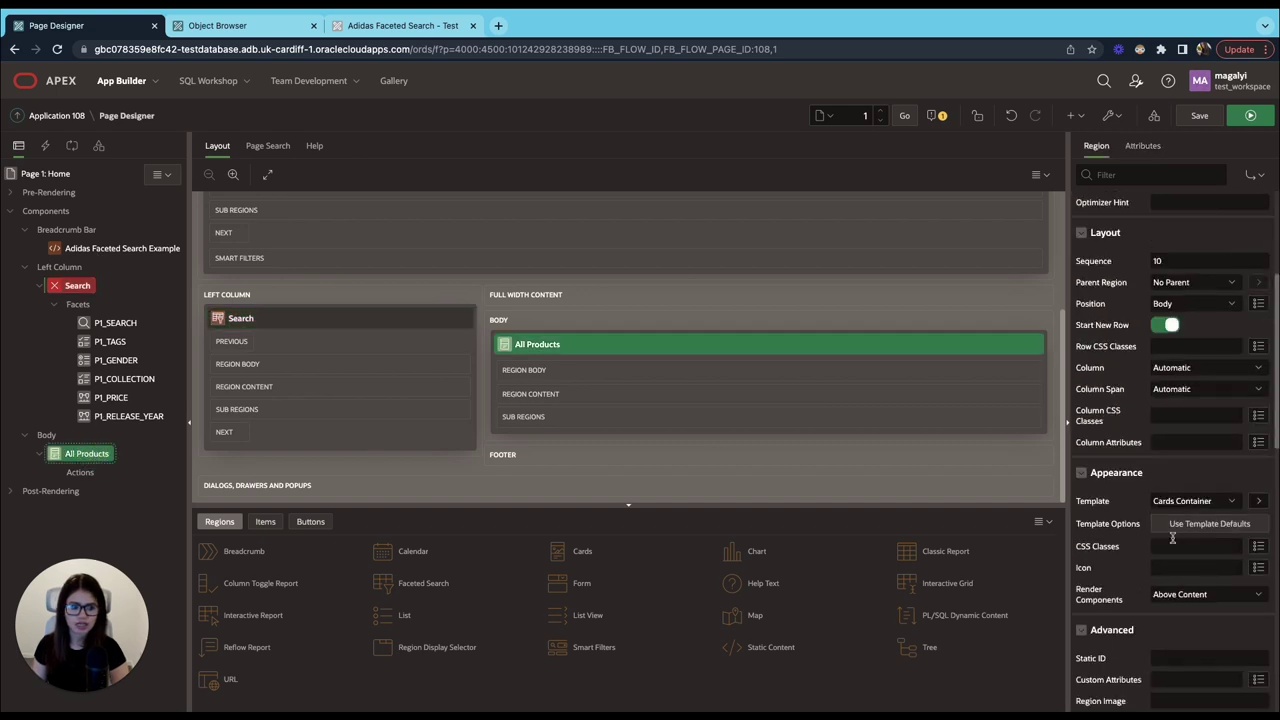
pyautogui.scroll(-1, 1165, 572)
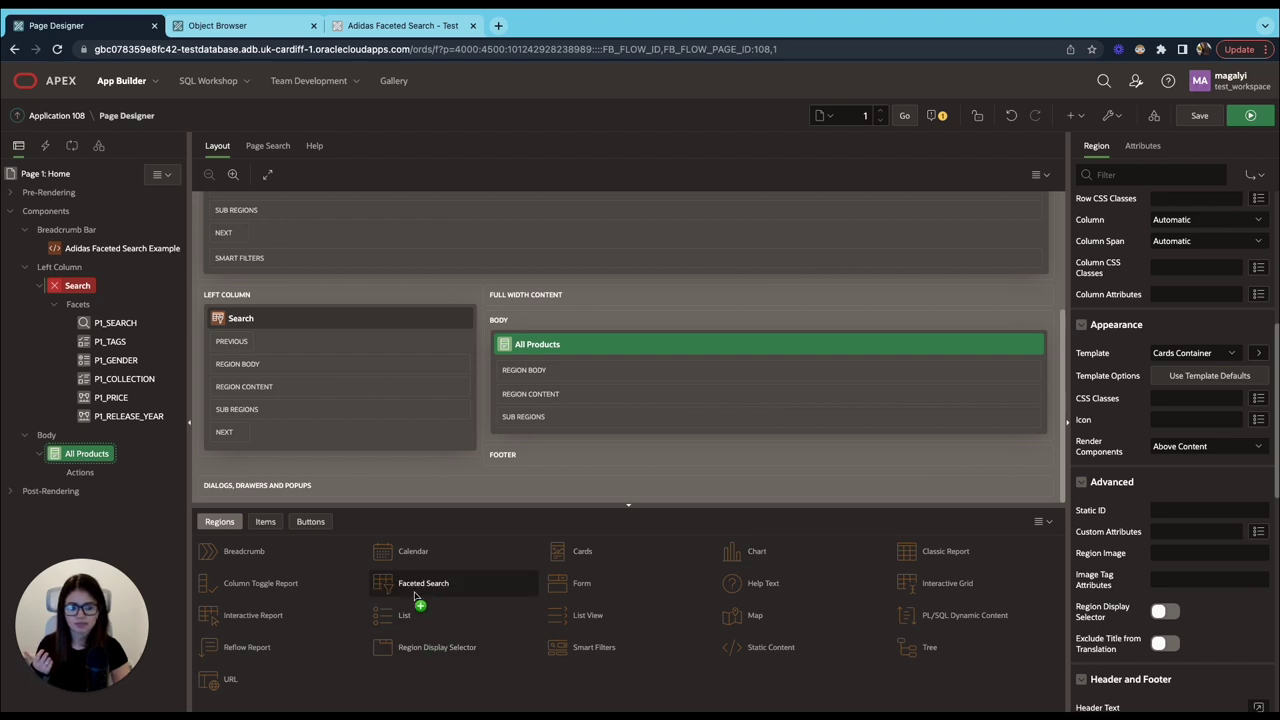
# Return to the Search region's attributes and restore Show Current Facets to Yes.
pyautogui.click(77, 285)
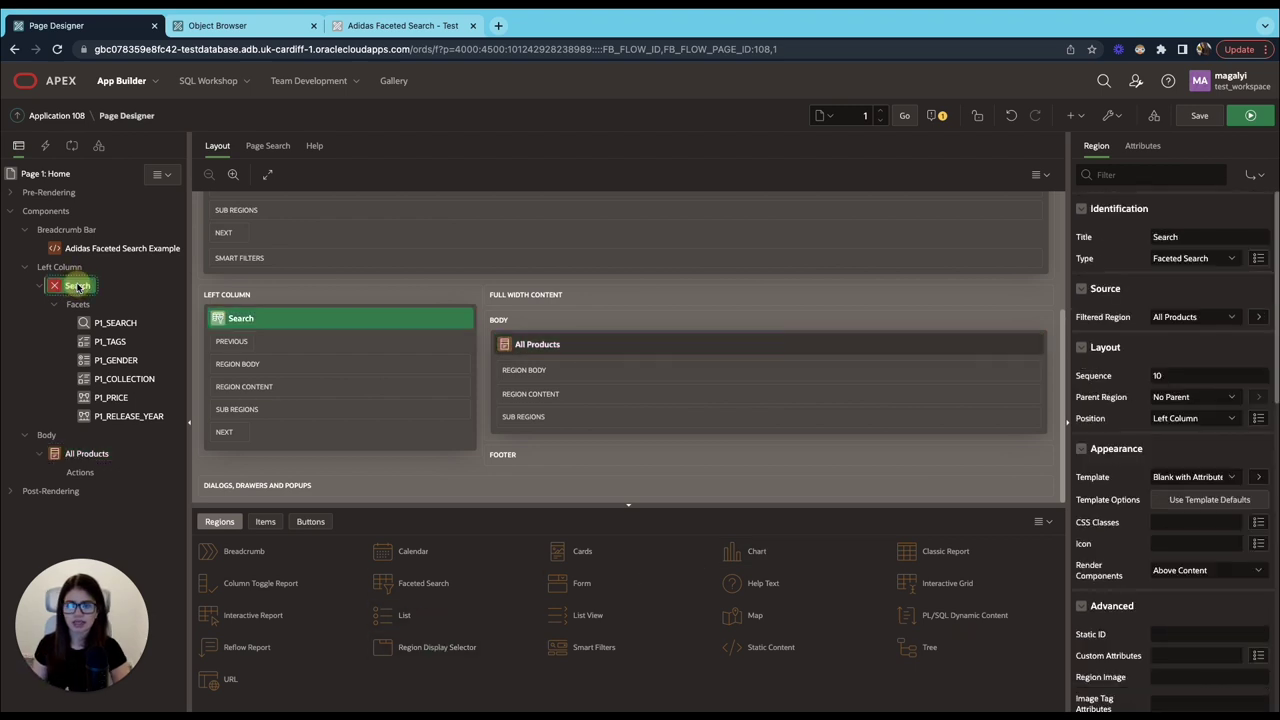
pyautogui.click(1157, 152)
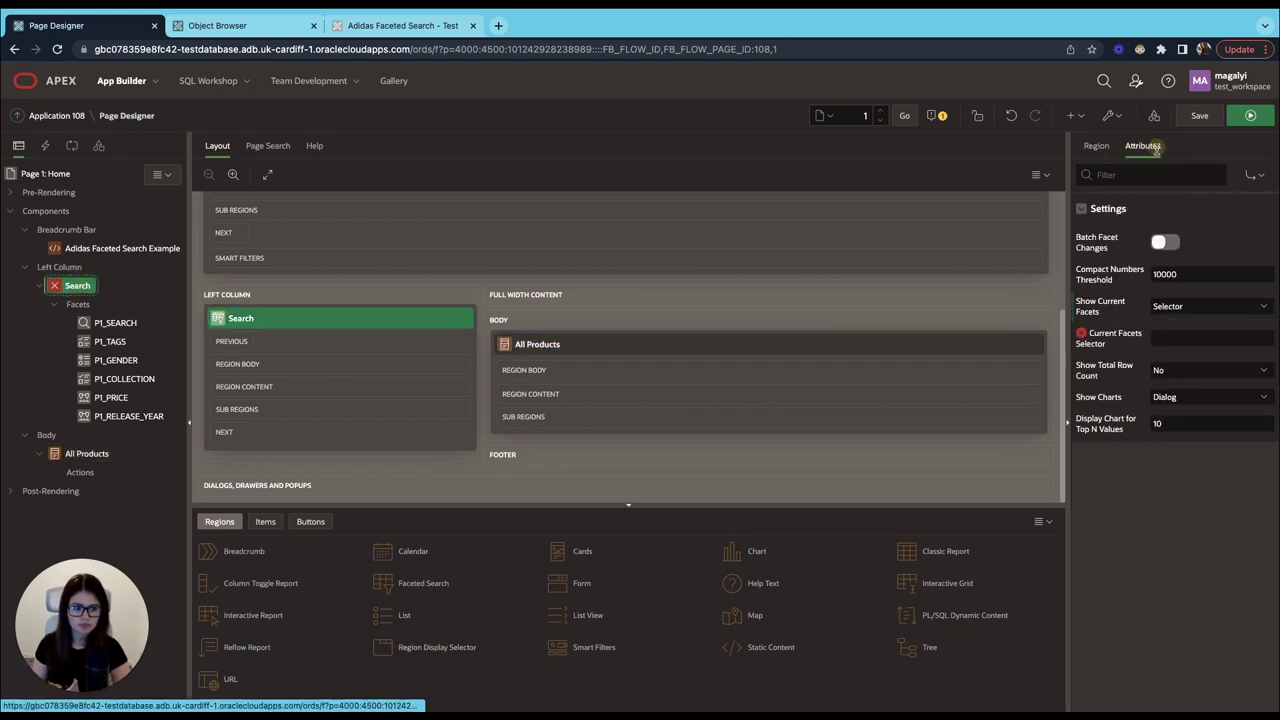
pyautogui.click(1172, 308)
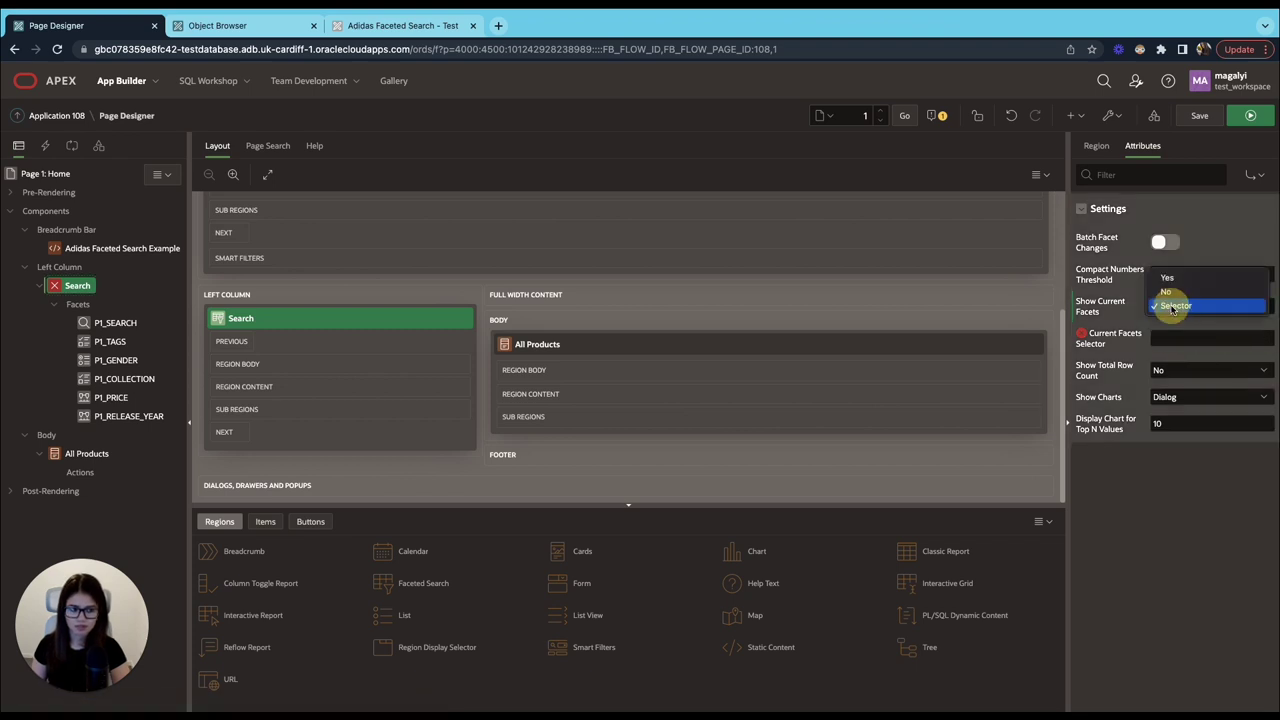
pyautogui.click(1167, 277)
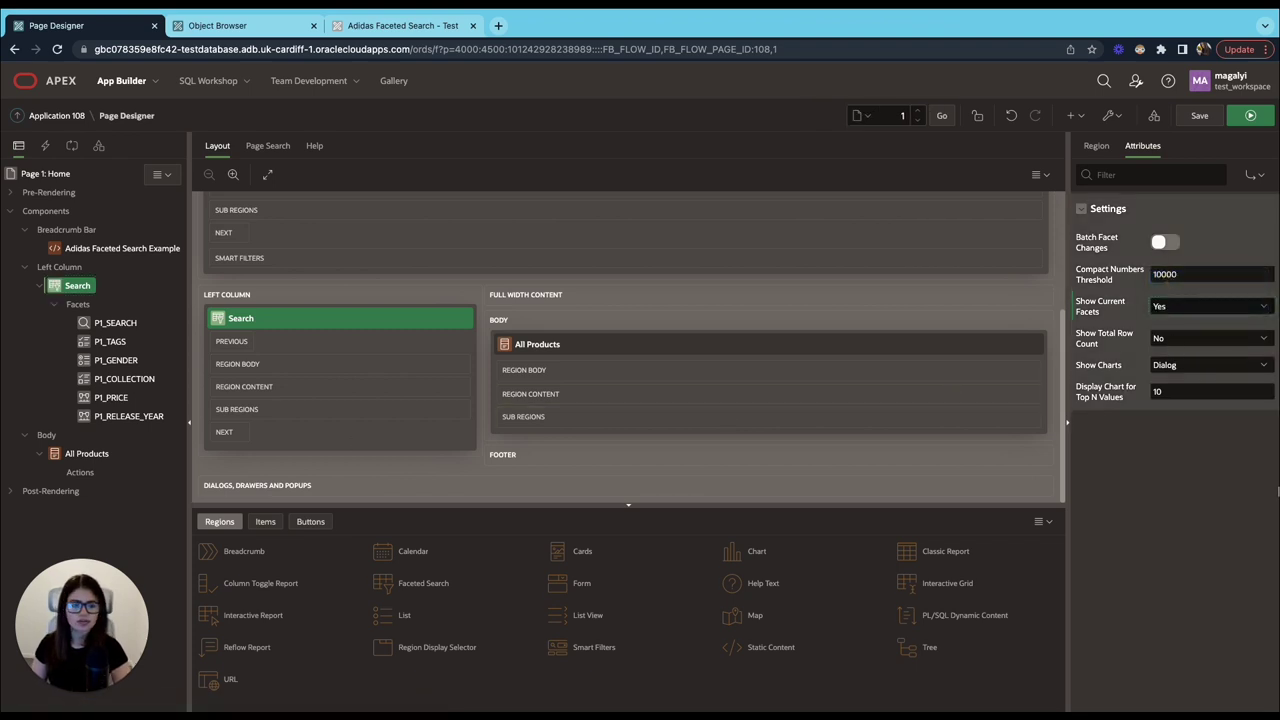
# Set Show Total Row Count to Yes for the Search region, run the page and check the count display.
pyautogui.click(1196, 340)
pyautogui.click(1175, 352)
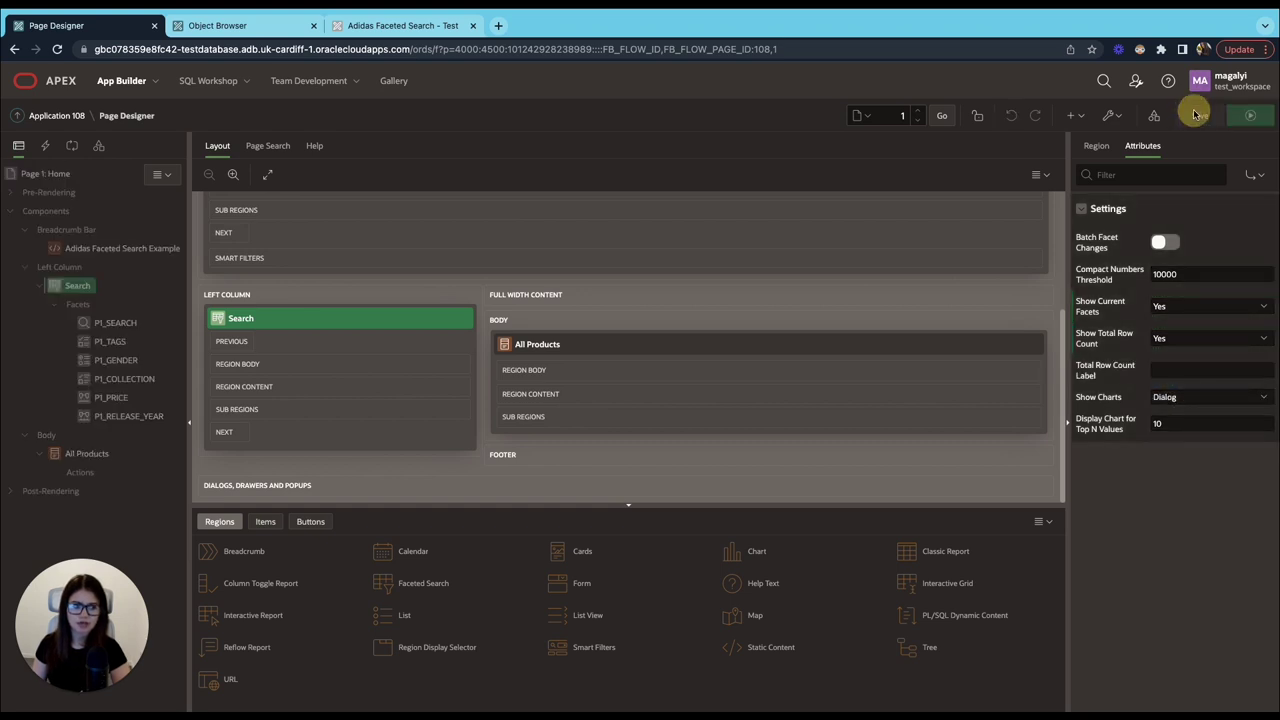
pyautogui.click(1250, 115)
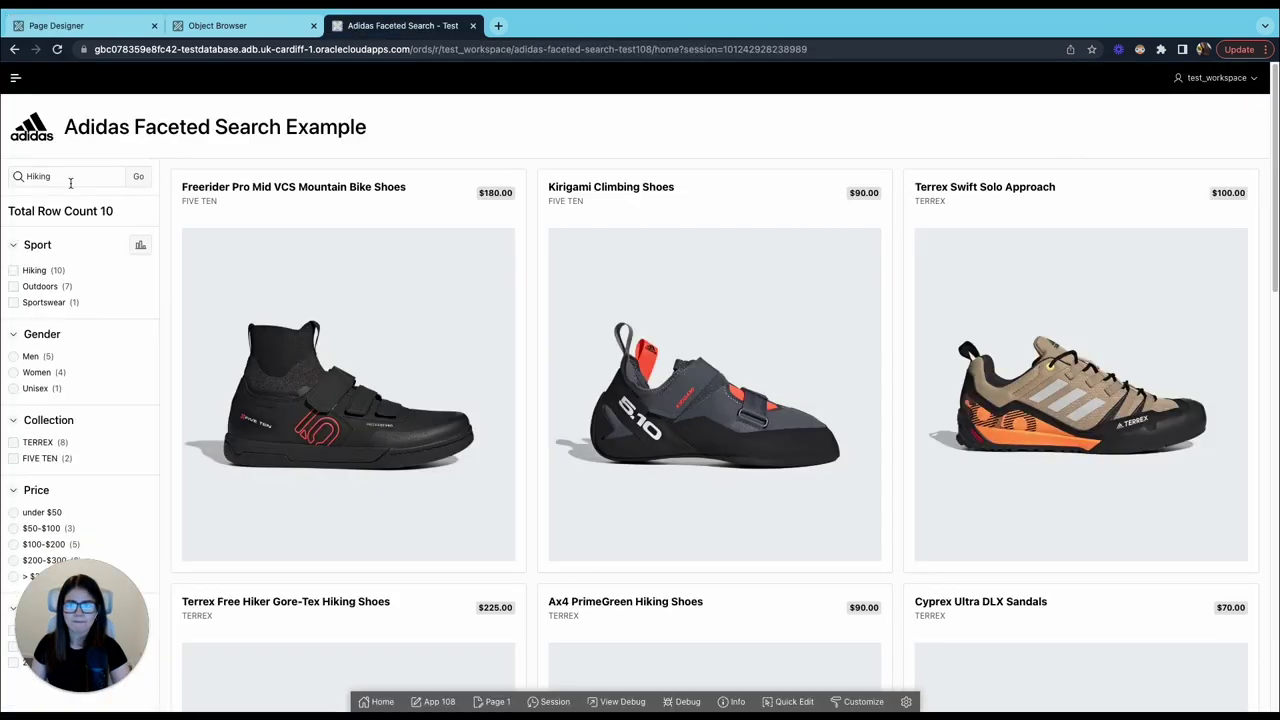
pyautogui.moveTo(120, 213); pyautogui.dragTo(4, 211)
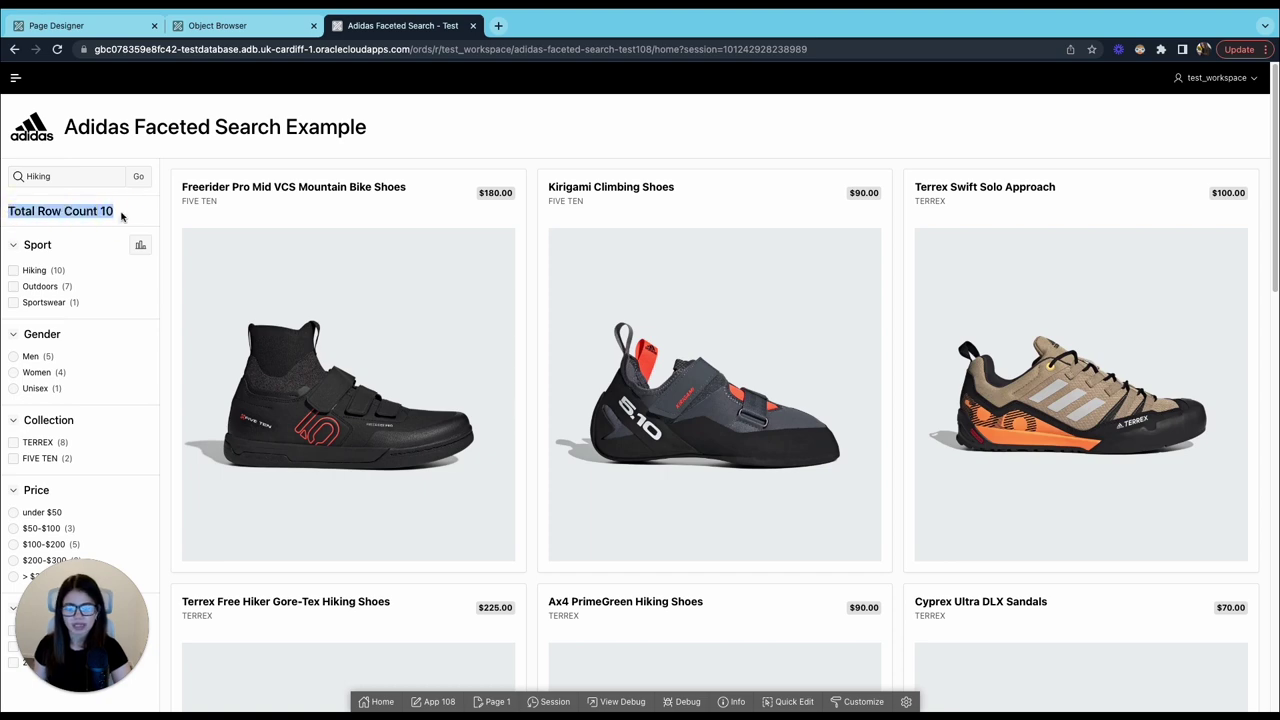
pyautogui.click(120, 217)
pyautogui.moveTo(120, 217); pyautogui.dragTo(9, 210)
pyautogui.click(62, 176)
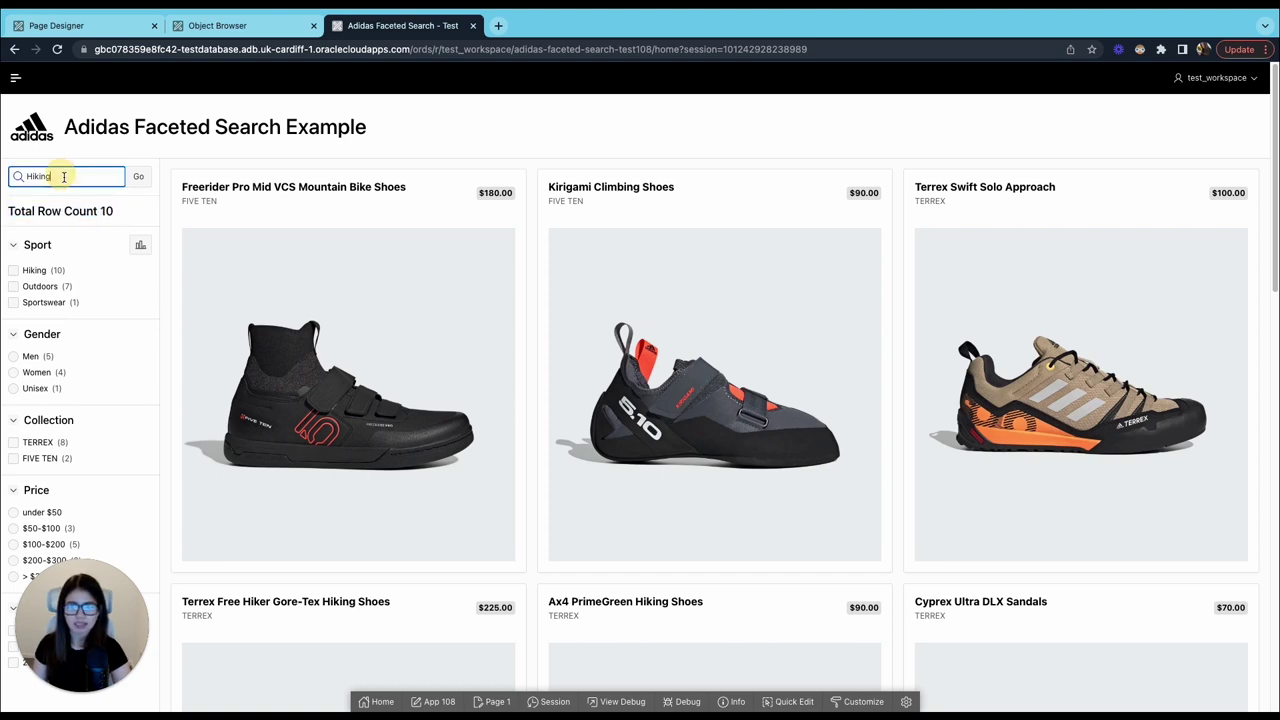
# In Page Designer, set the Total Row Count Label to Shoes Count, run the page and check the label.
pyautogui.click(30, 24)
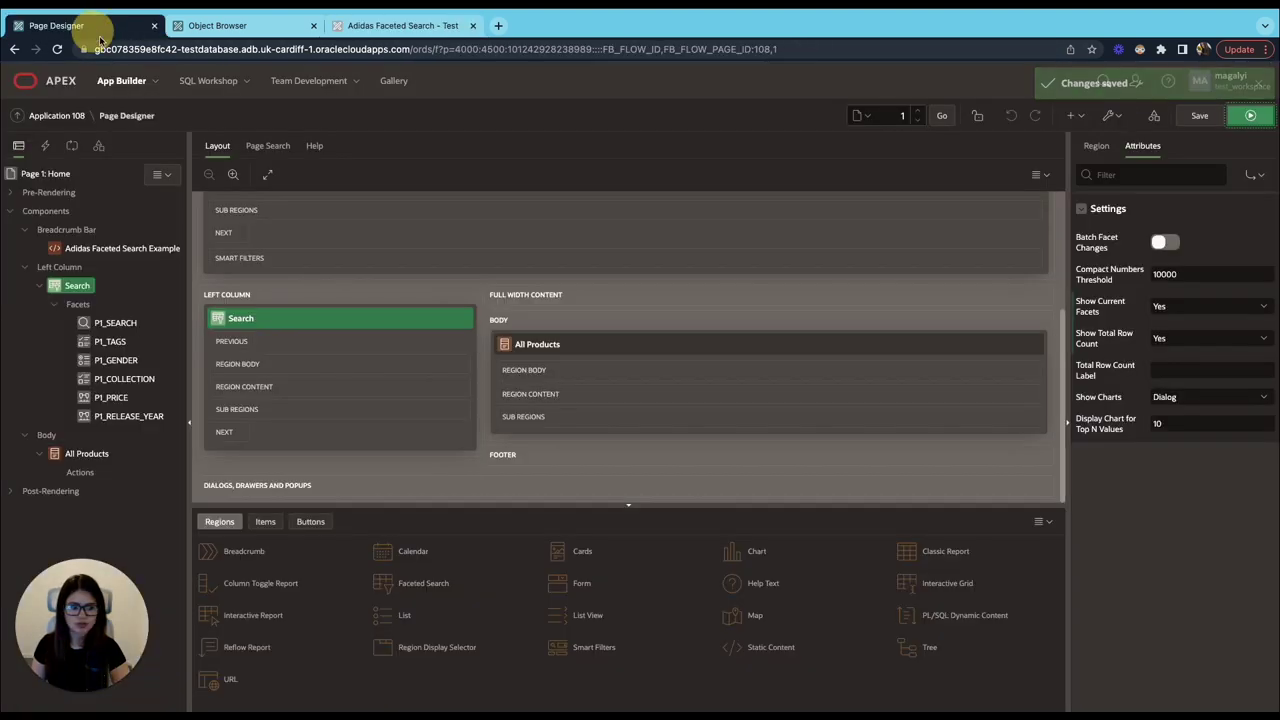
pyautogui.click(1176, 369)
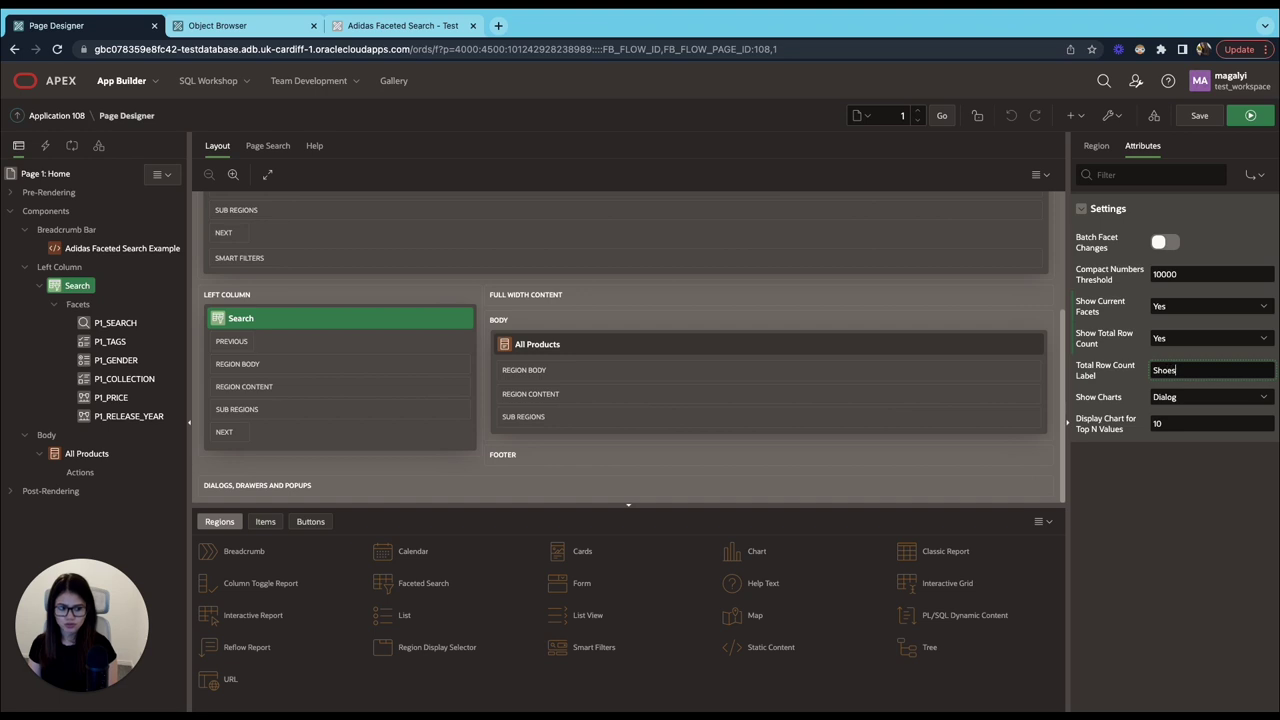
pyautogui.write('Shoes Count')
pyautogui.click(1250, 115)
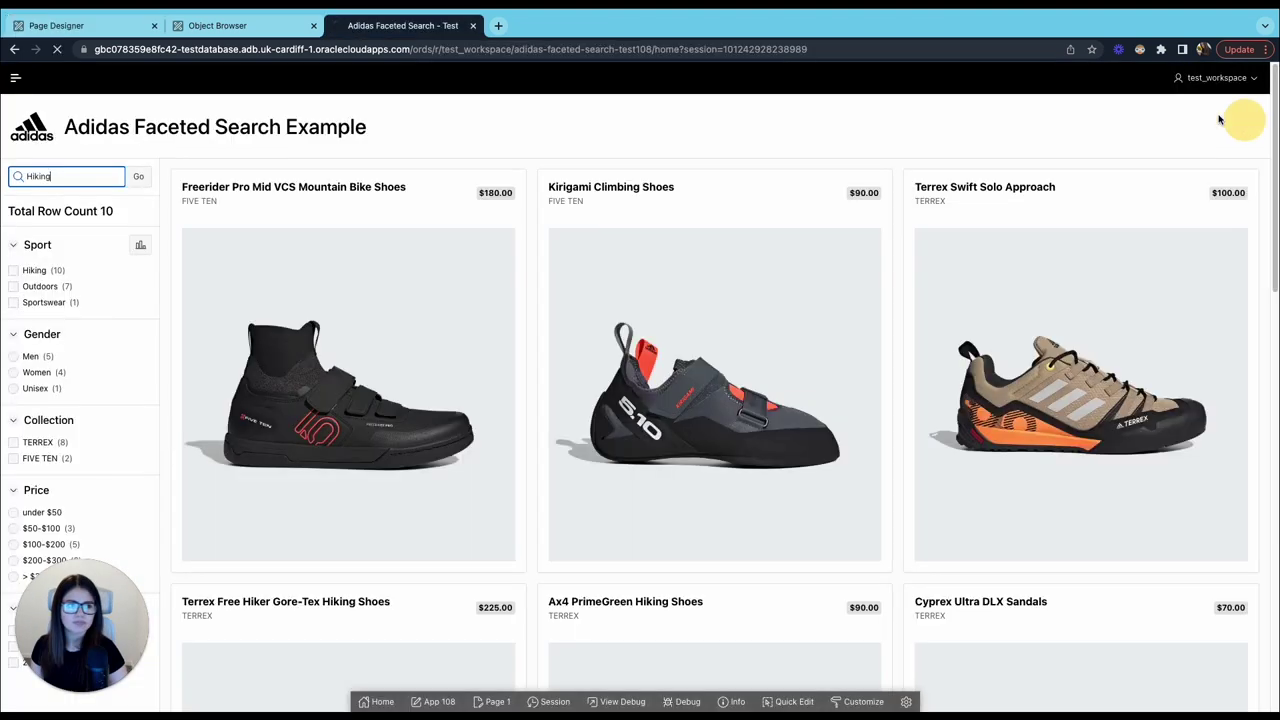
pyautogui.moveTo(78, 208); pyautogui.dragTo(70, 128)
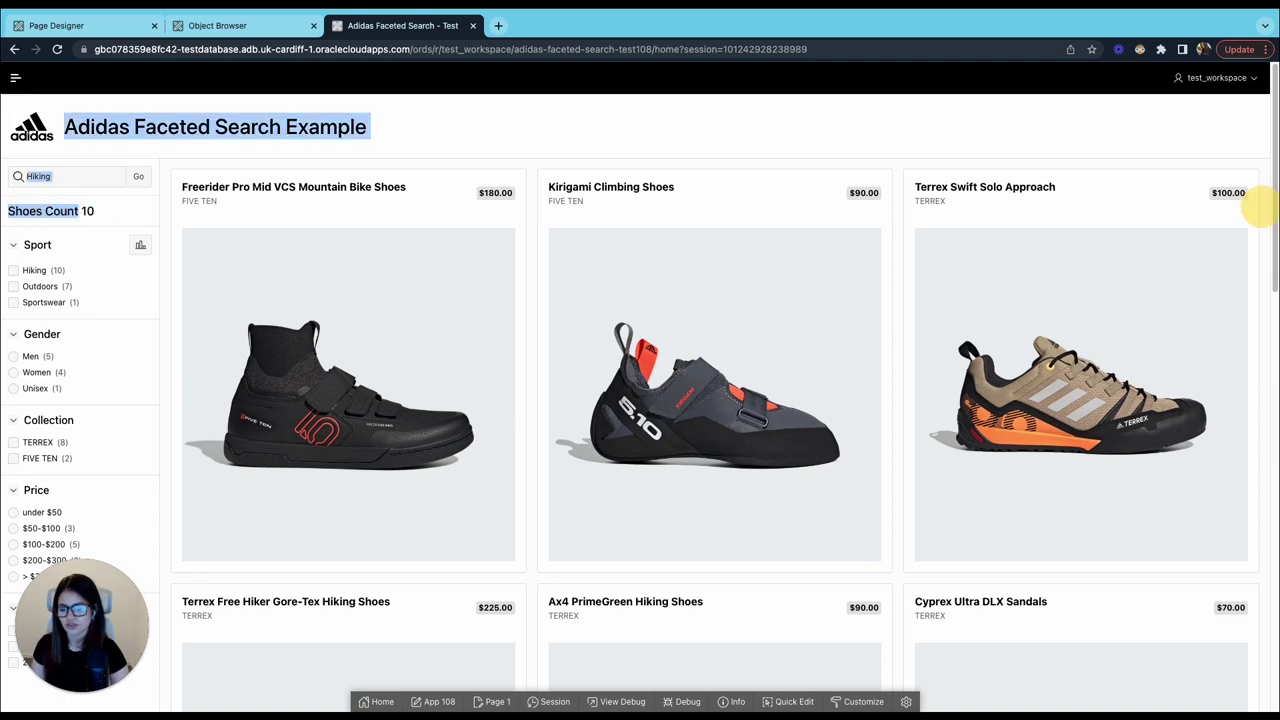
pyautogui.click(105, 205)
# In Page Designer, set Show Total Row Count back to No and review the Show Charts options.
pyautogui.click(99, 33)
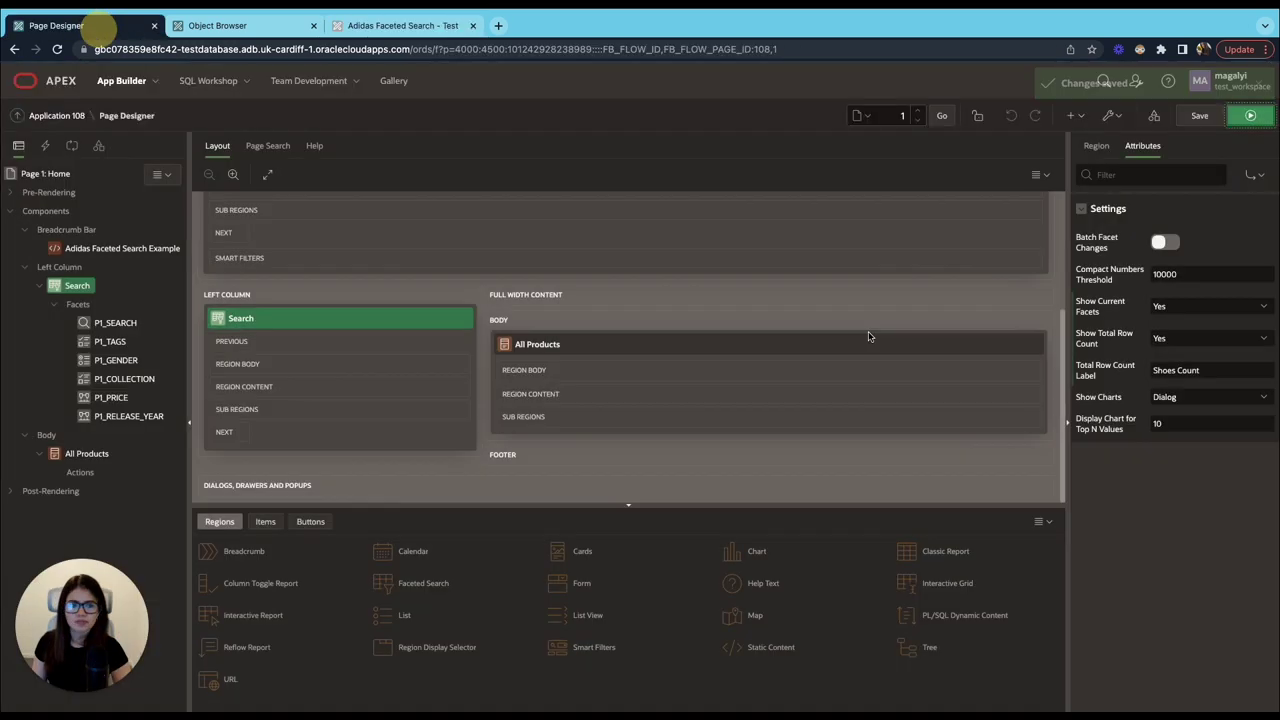
pyautogui.click(1173, 342)
pyautogui.click(1172, 356)
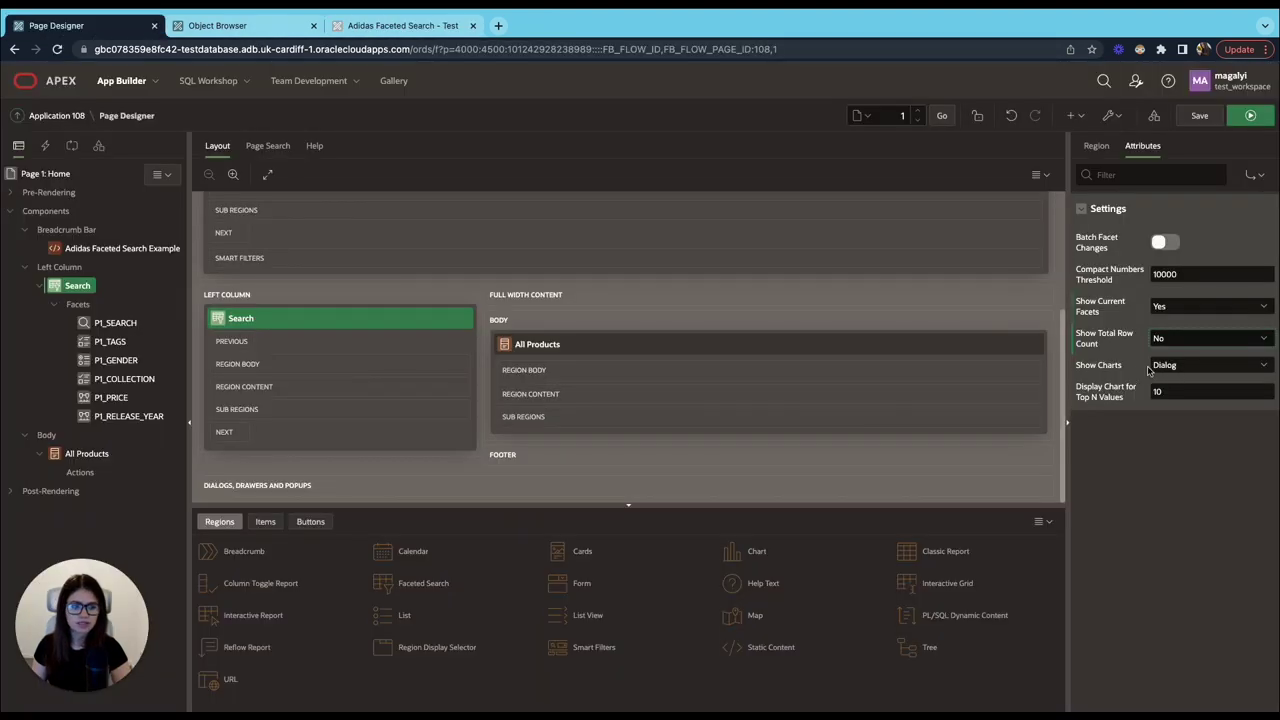
pyautogui.click(1180, 370)
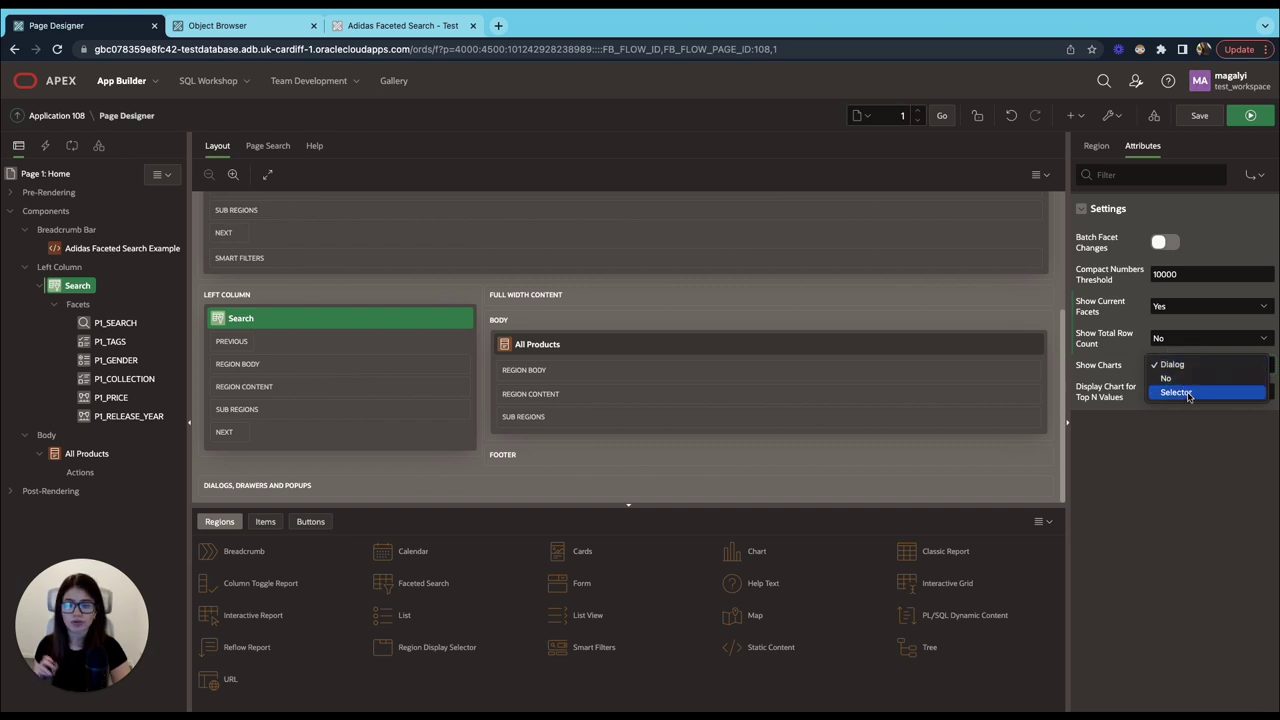
pyautogui.click(1198, 438)
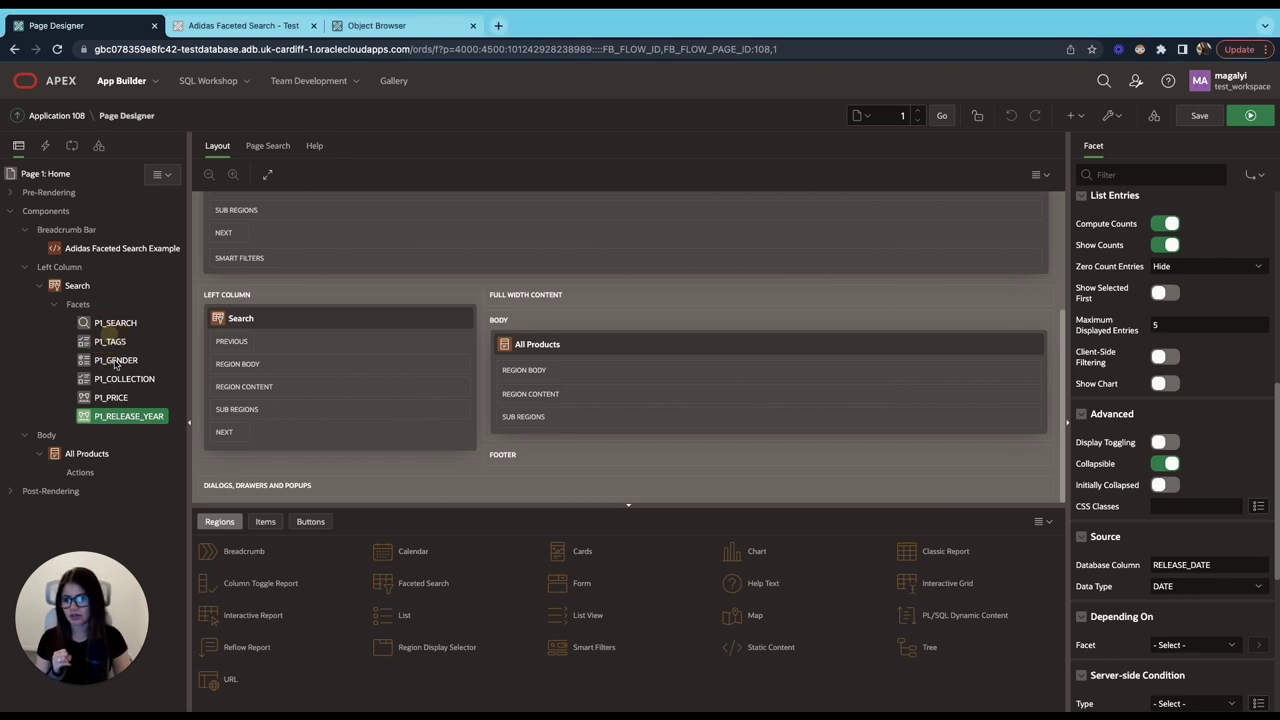
# Reorder the facets by moving P1_GENDER and P1_COLLECTION above P1_TAGS.
pyautogui.click(116, 362)
pyautogui.moveTo(116, 364); pyautogui.dragTo(115, 341)
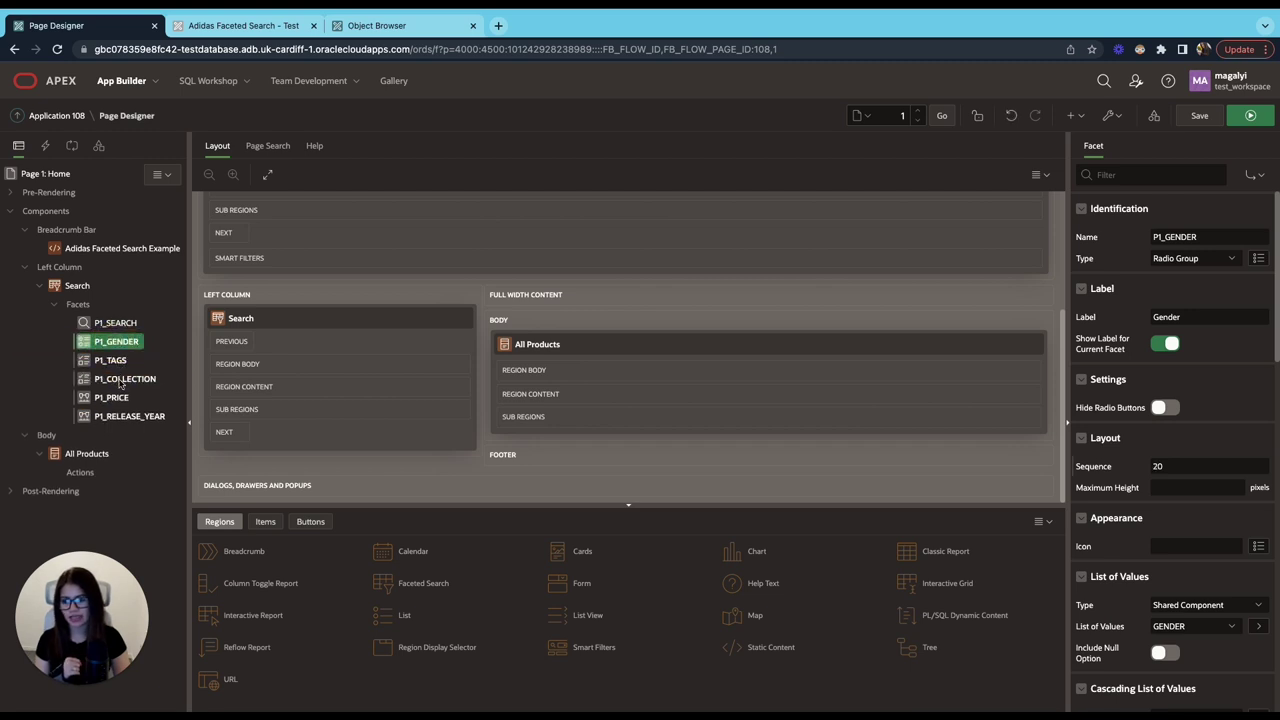
pyautogui.moveTo(125, 378)
pyautogui.mouseDown()
pyautogui.moveTo(122, 355)
pyautogui.moveTo(120, 368)
pyautogui.mouseUp()
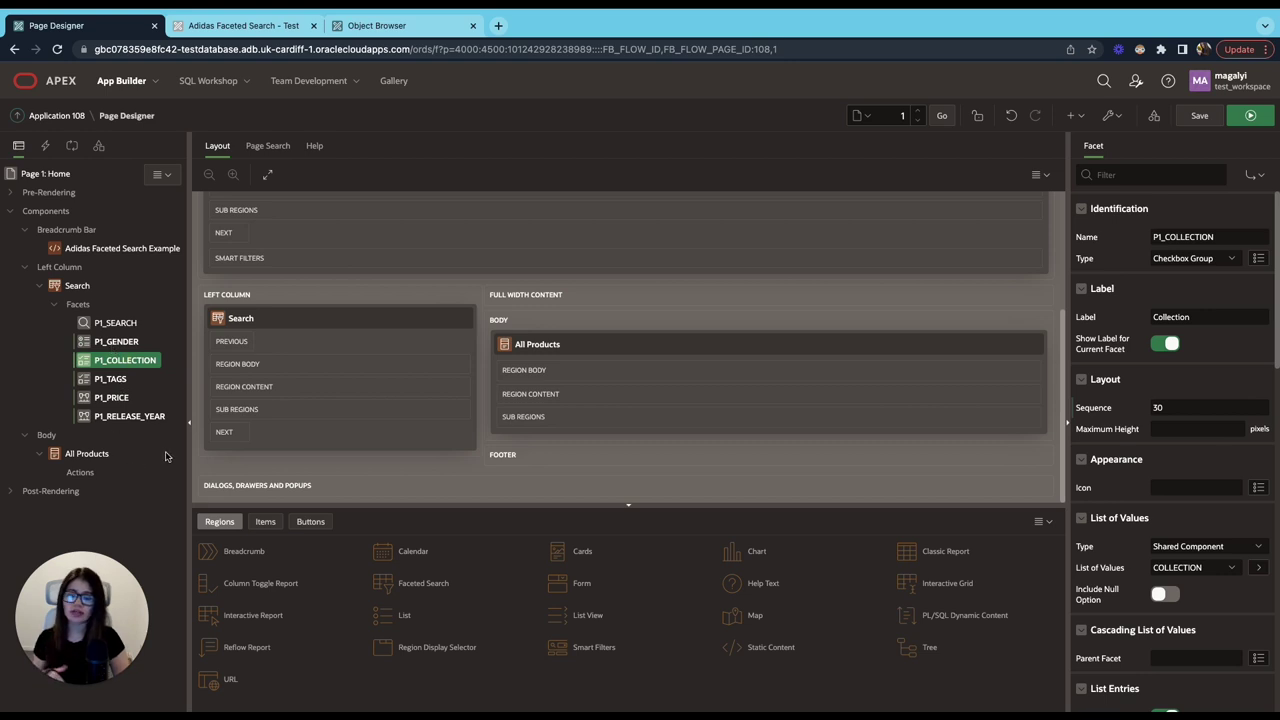
# Save and run the page, and browse the product cards beside the faceted search.
pyautogui.click(1201, 118)
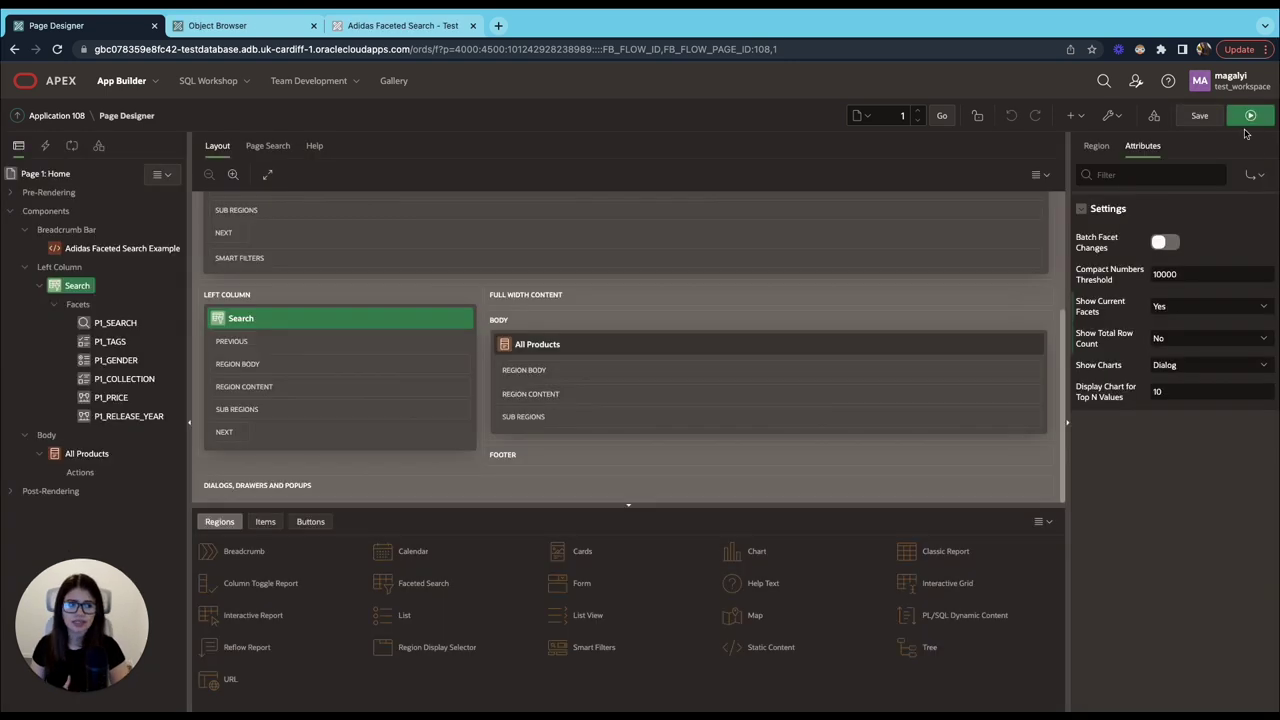
pyautogui.click(1249, 117)
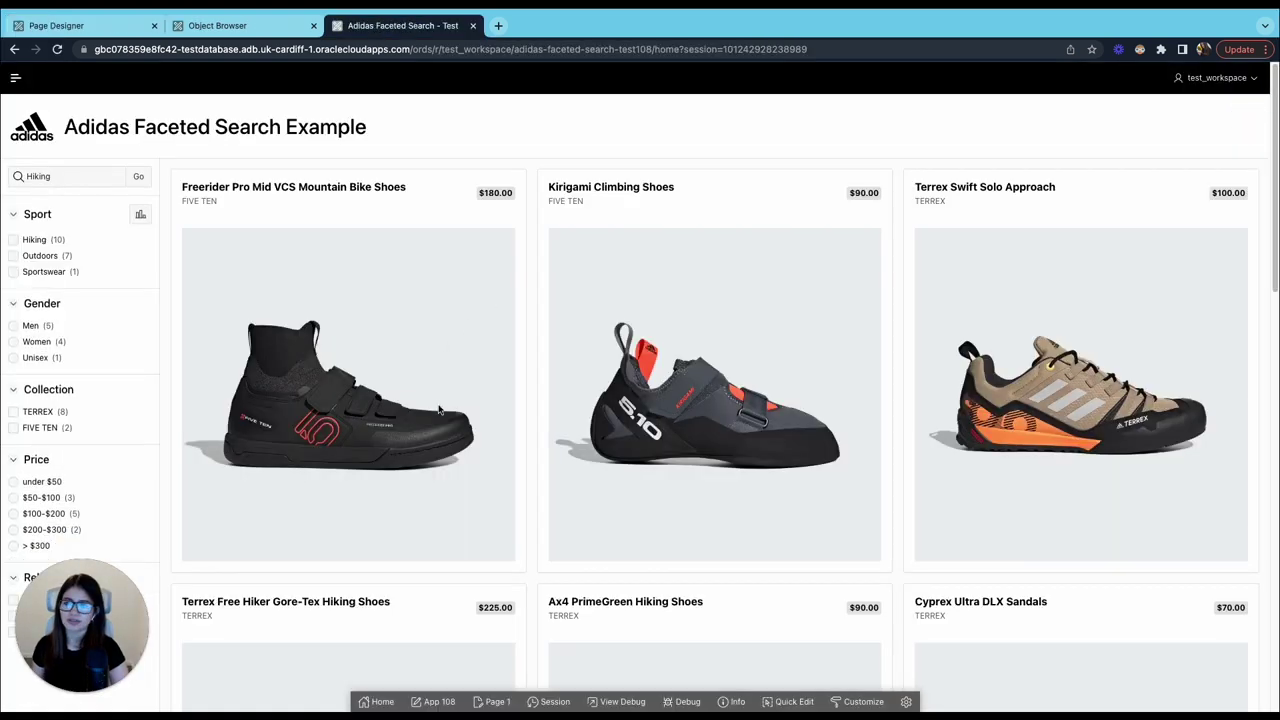
pyautogui.scroll(-4, 651, 449)
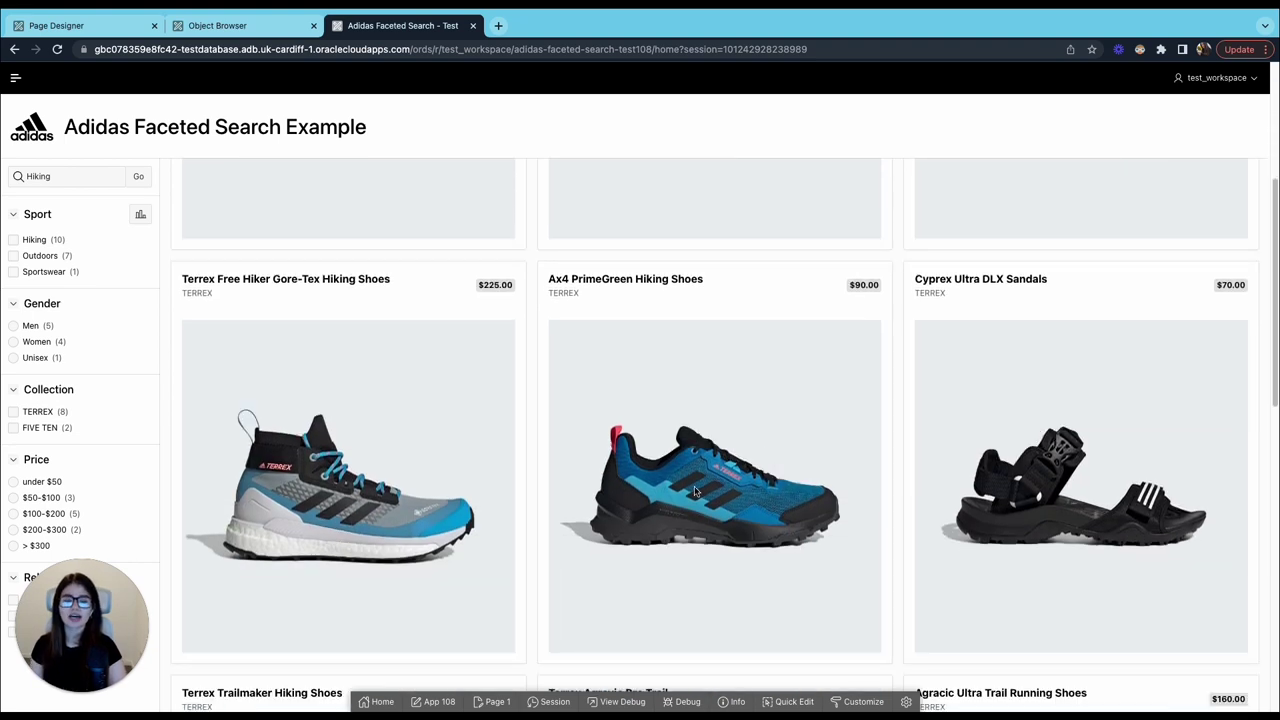